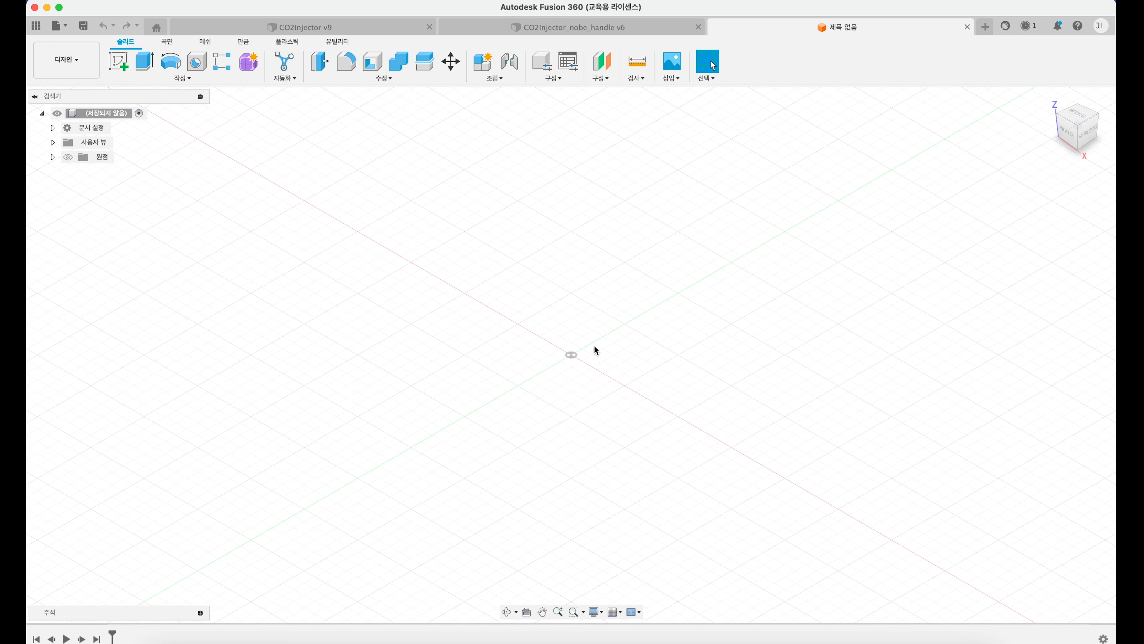
pyautogui.moveTo(563, 355); pyautogui.dragTo(599, 366, button='middle')
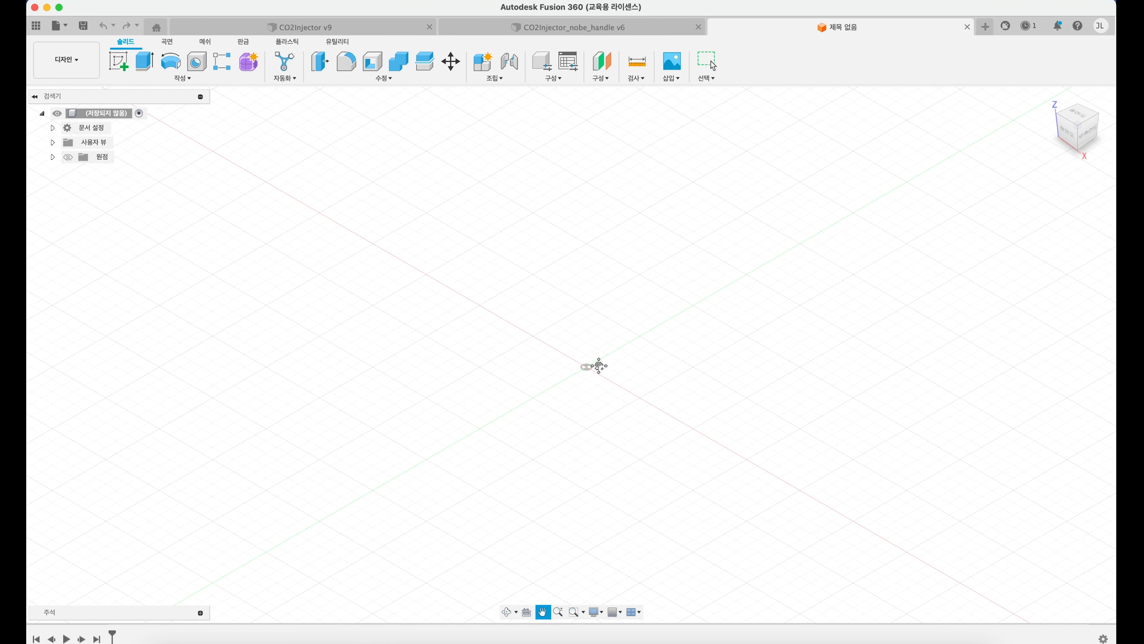
pyautogui.press('Escape')
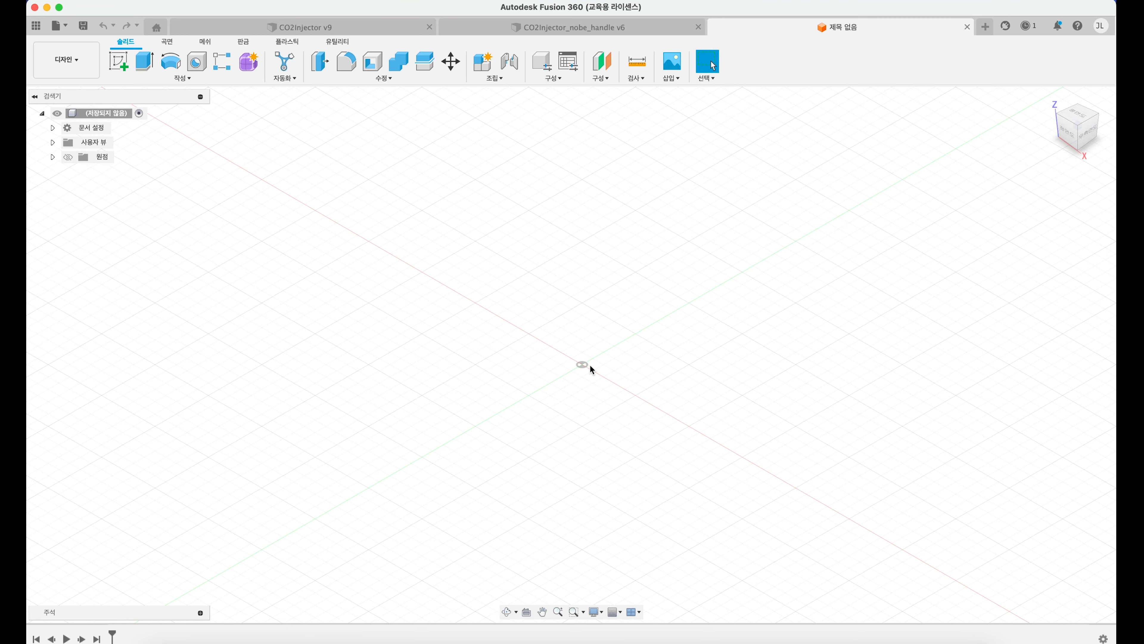
pyautogui.moveTo(580, 370)
pyautogui.keyDown('shift'); pyautogui.mouseDown(button='middle')
pyautogui.moveTo(572, 363)
pyautogui.moveTo(608, 381)
pyautogui.moveTo(601, 342)
pyautogui.moveTo(568, 352)
pyautogui.moveTo(584, 364)
pyautogui.mouseUp(button='middle'); pyautogui.keyUp('shift')
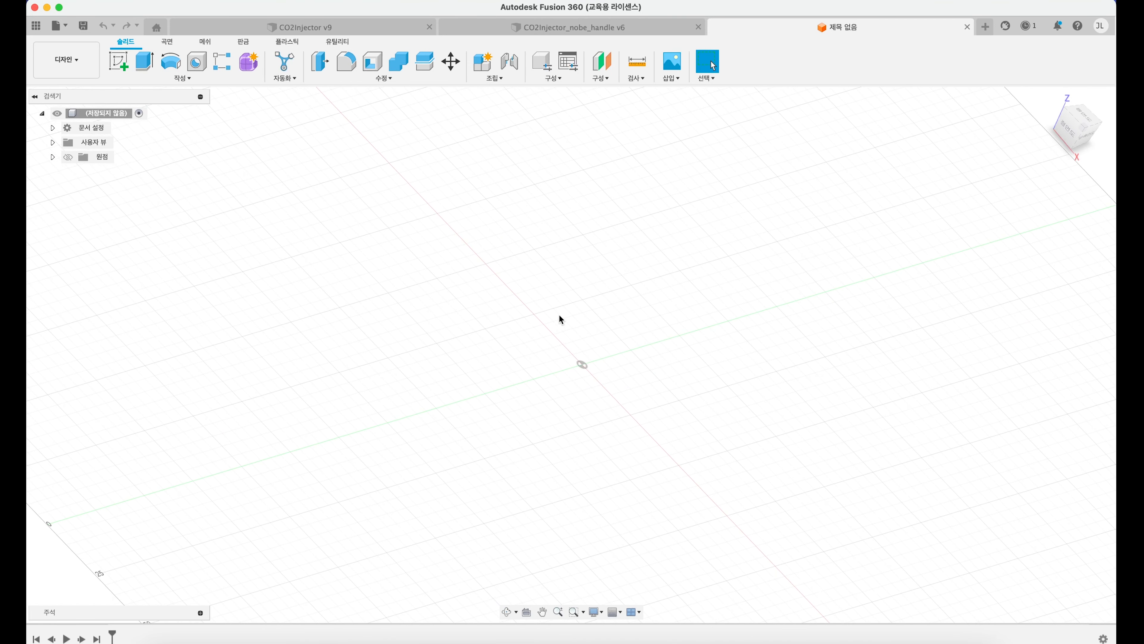
pyautogui.click(1050, 104)
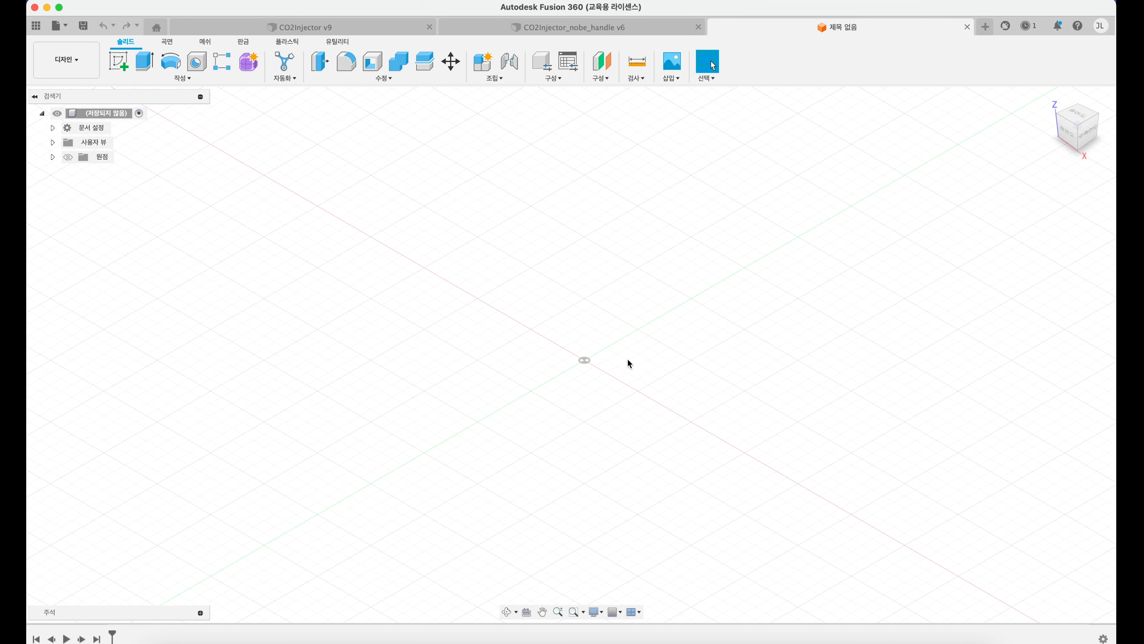
pyautogui.scroll(-5, 608, 374)
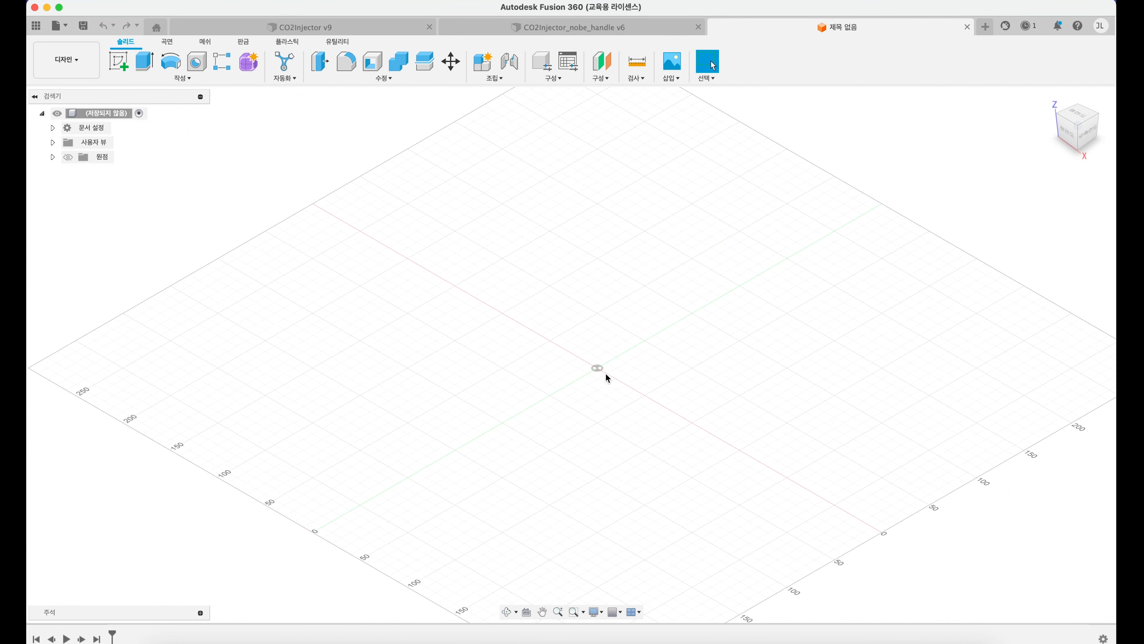
pyautogui.scroll(6, 609, 376)
pyautogui.scroll(-3, 586, 368)
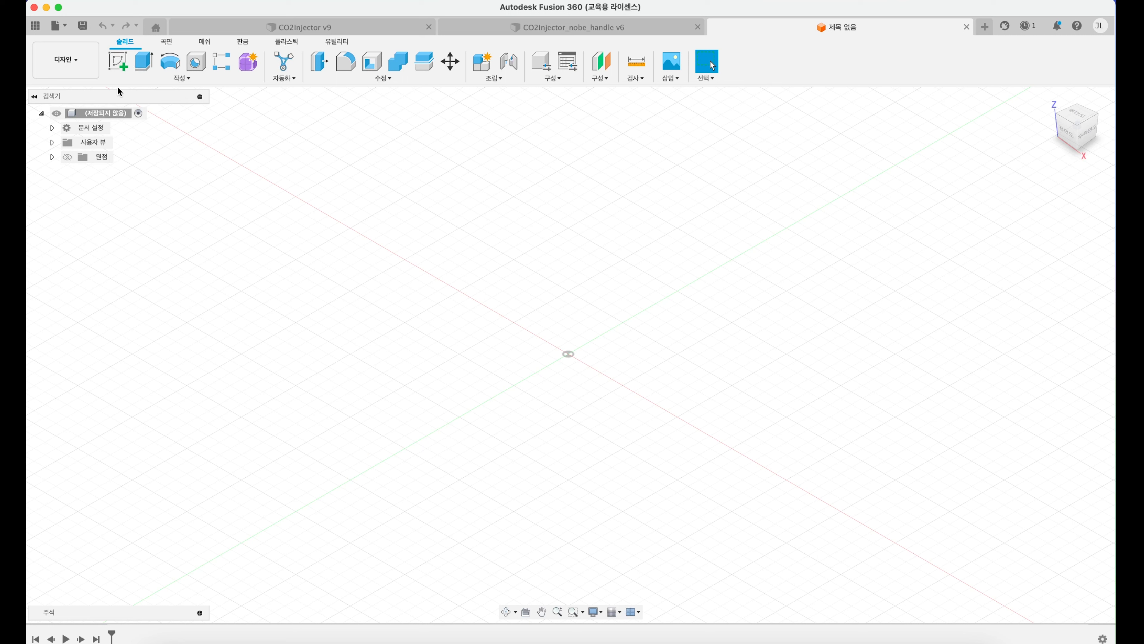
pyautogui.click(118, 61)
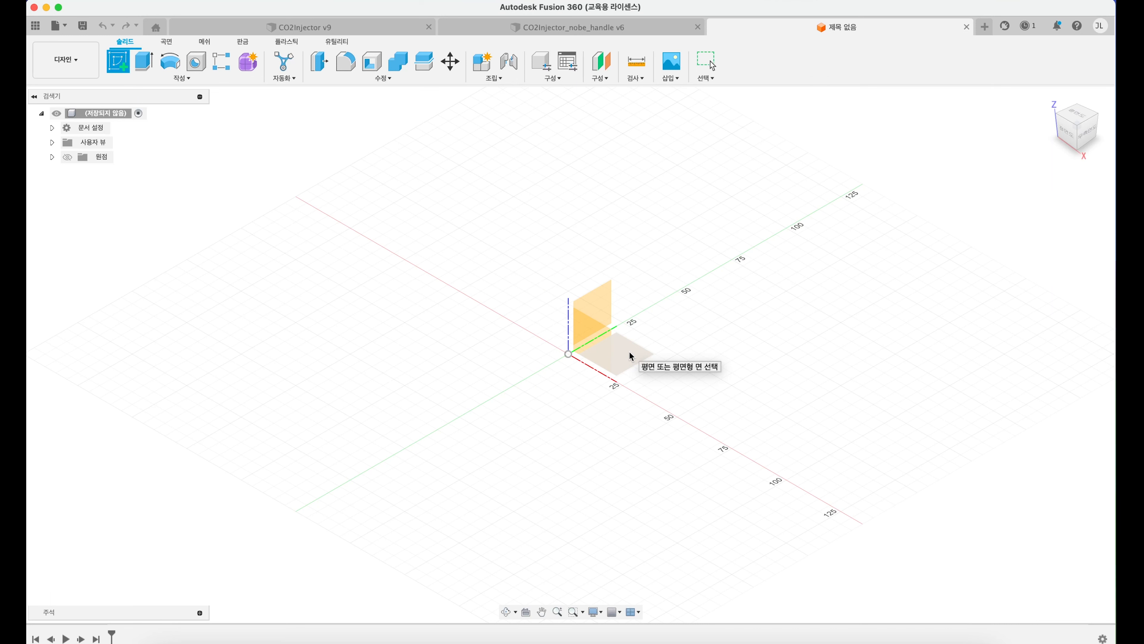
pyautogui.click(632, 356)
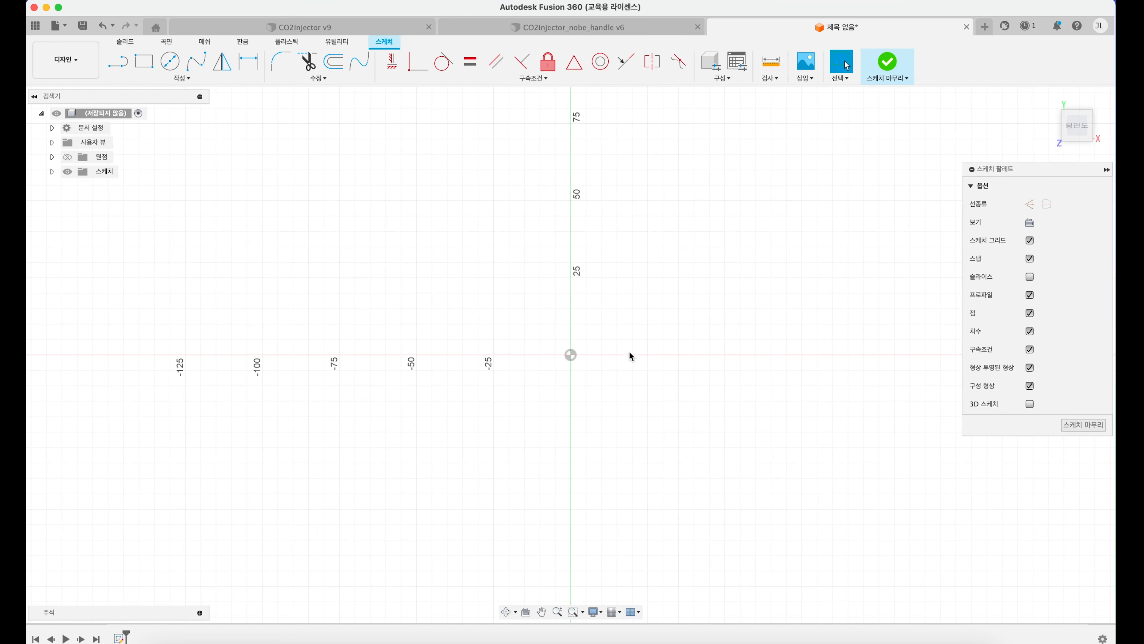
pyautogui.press('super+z')
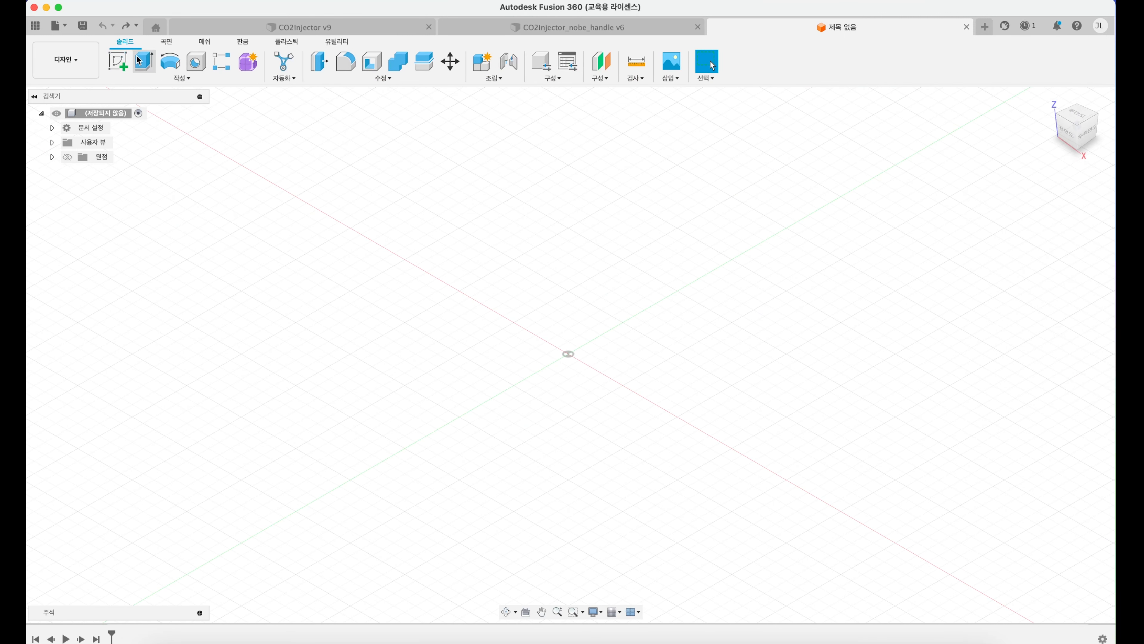
# Step: Try drawing a 100 mm diameter circle centred on the origin in a new sketch on the horizontal XY plane
pyautogui.click(118, 61)
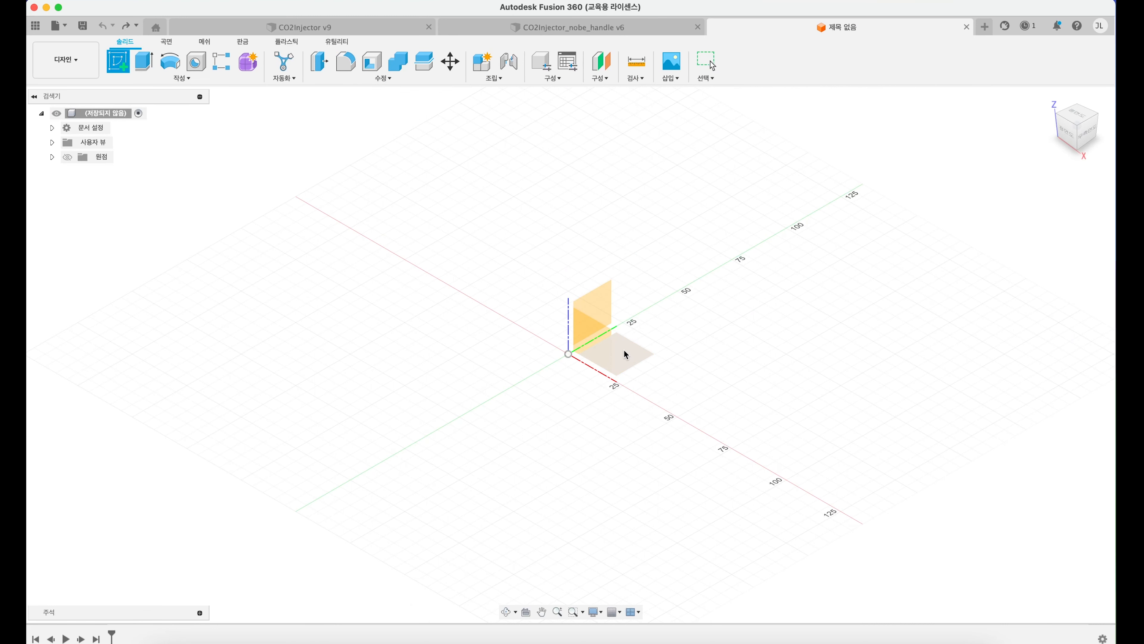
pyautogui.click(627, 356)
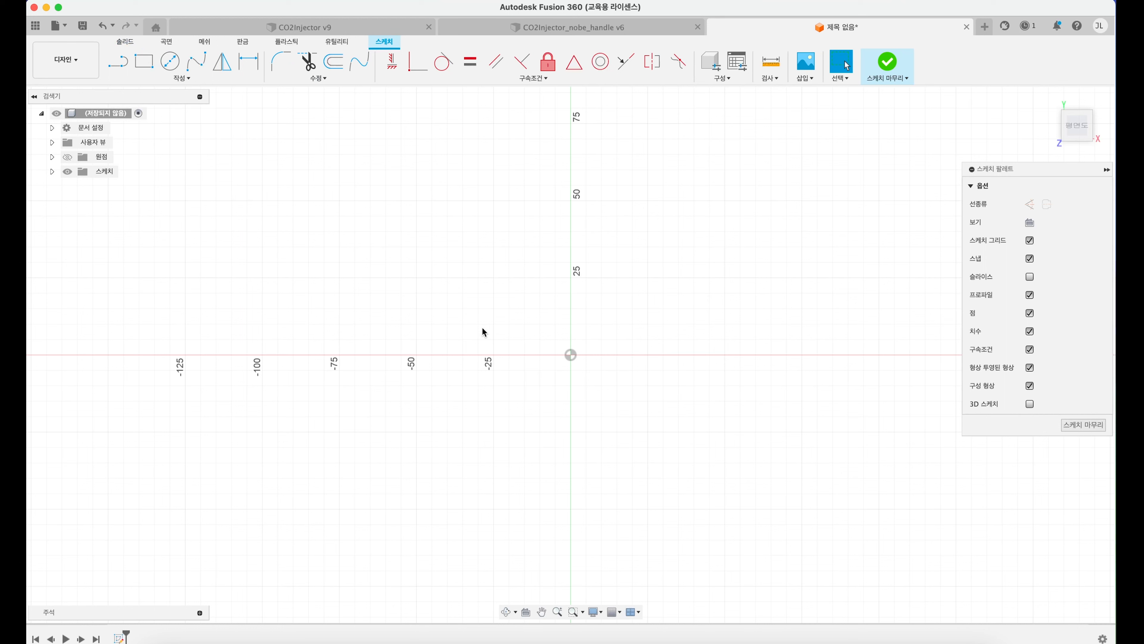
pyautogui.moveTo(1074, 136)
pyautogui.click(173, 65)
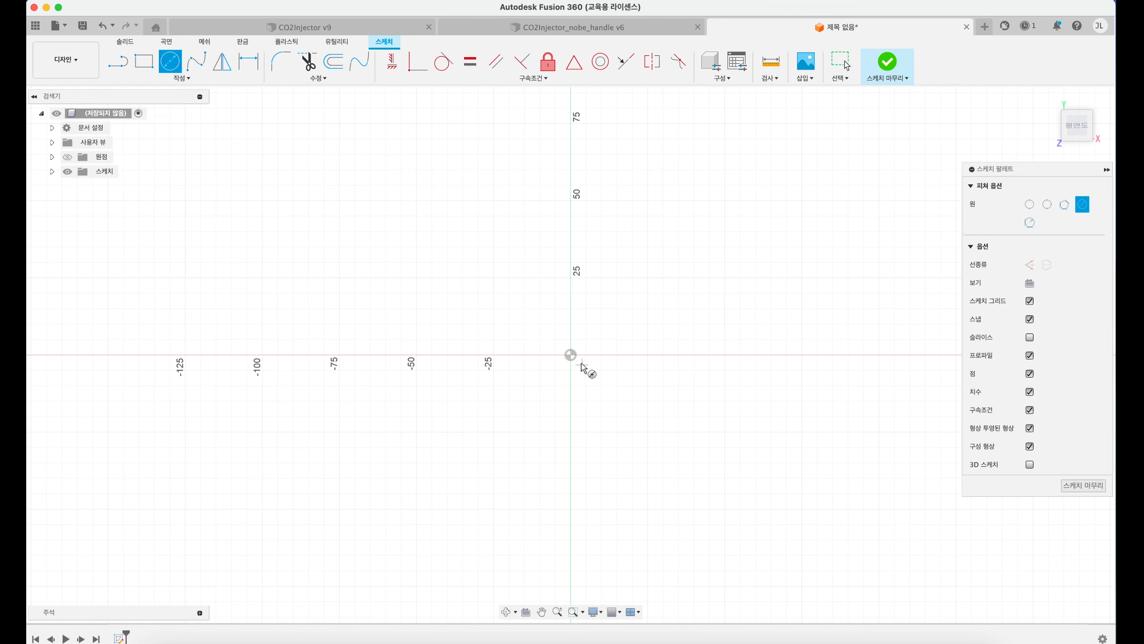
pyautogui.click(570, 355)
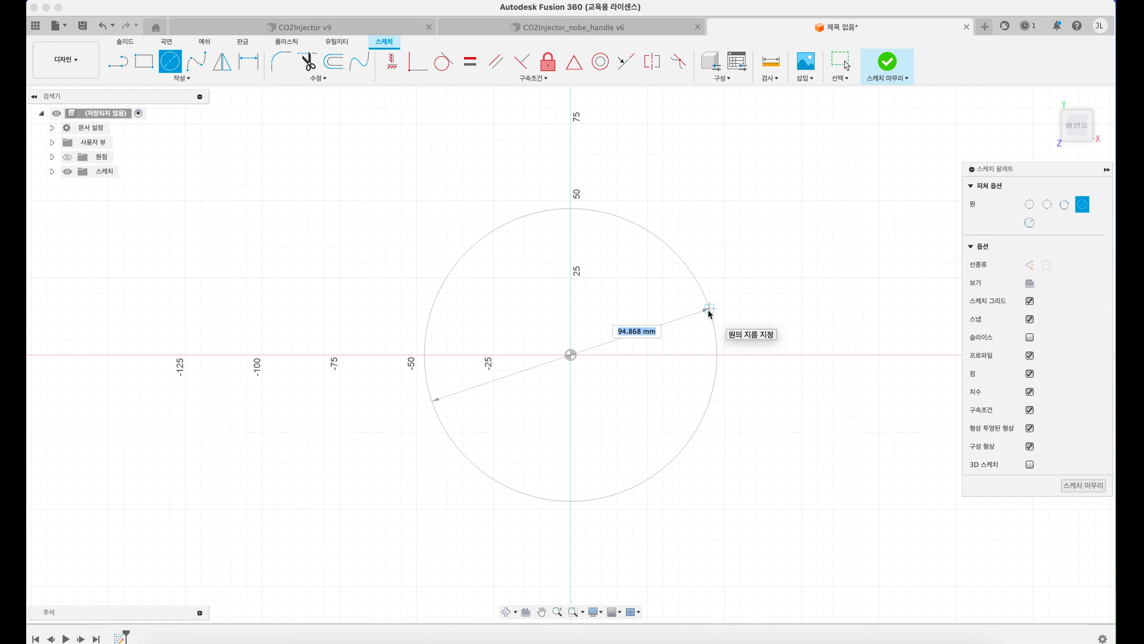
pyautogui.write('100')
pyautogui.press('Tab')
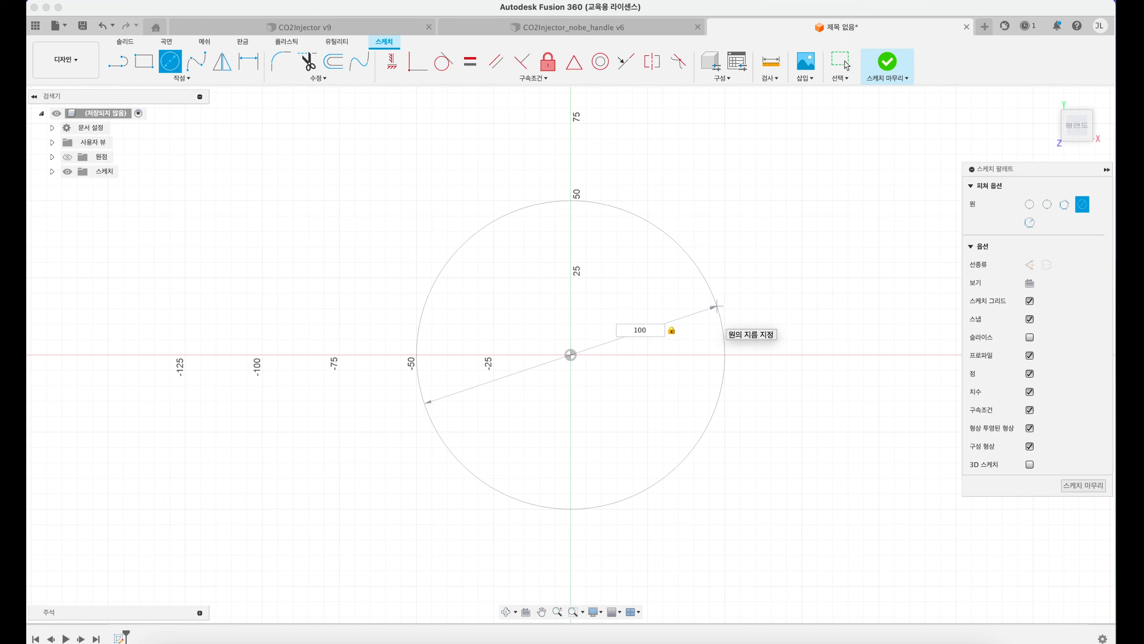
pyautogui.press('Return')
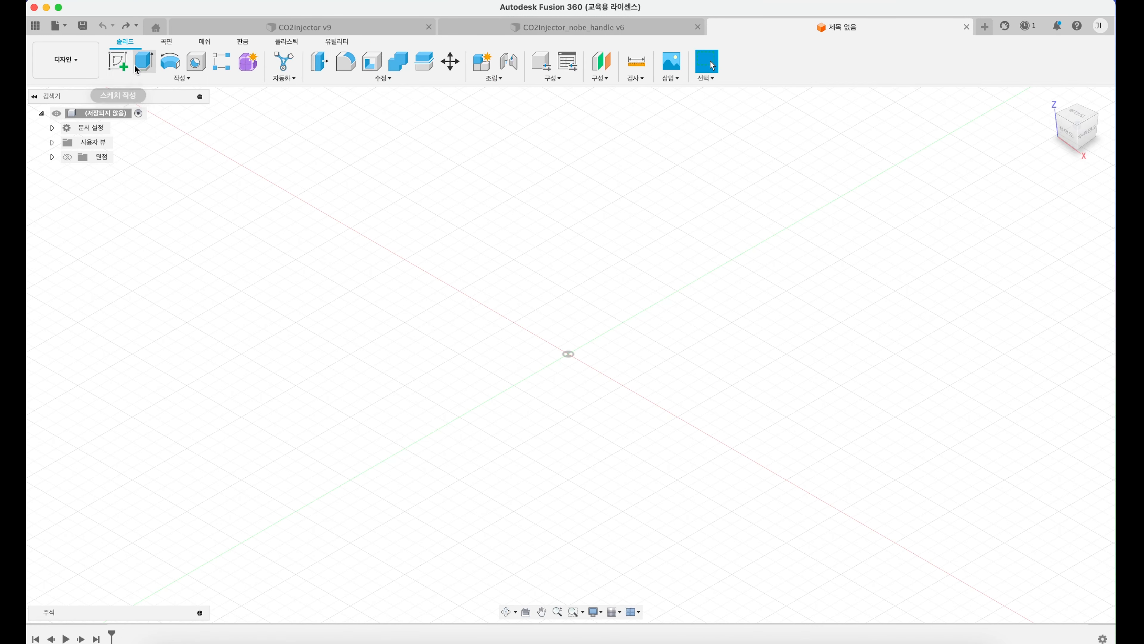
# Step: Create a sketch on the horizontal XY plane with a circle of 100 mm diameter centred on the origin
pyautogui.click(117, 61)
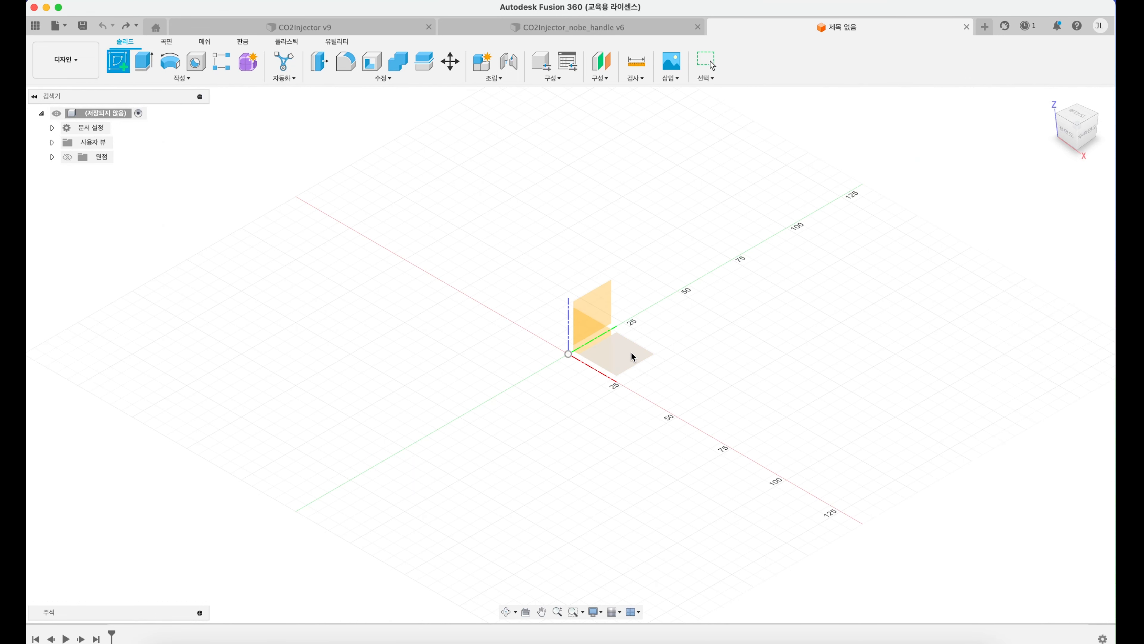
pyautogui.click(633, 357)
pyautogui.click(172, 62)
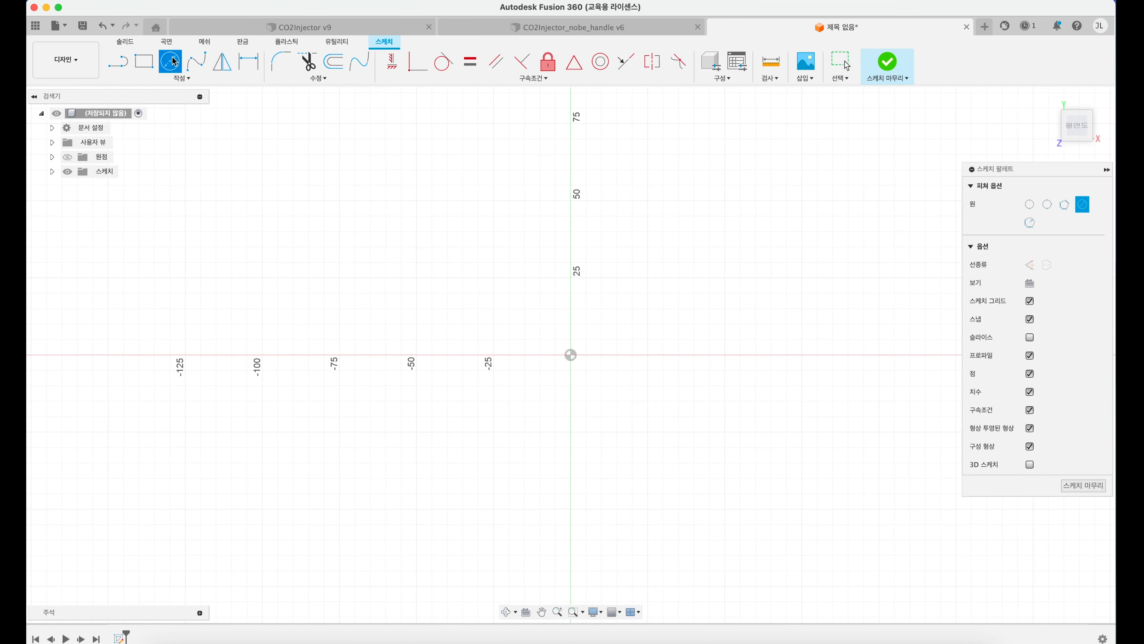
pyautogui.click(570, 355)
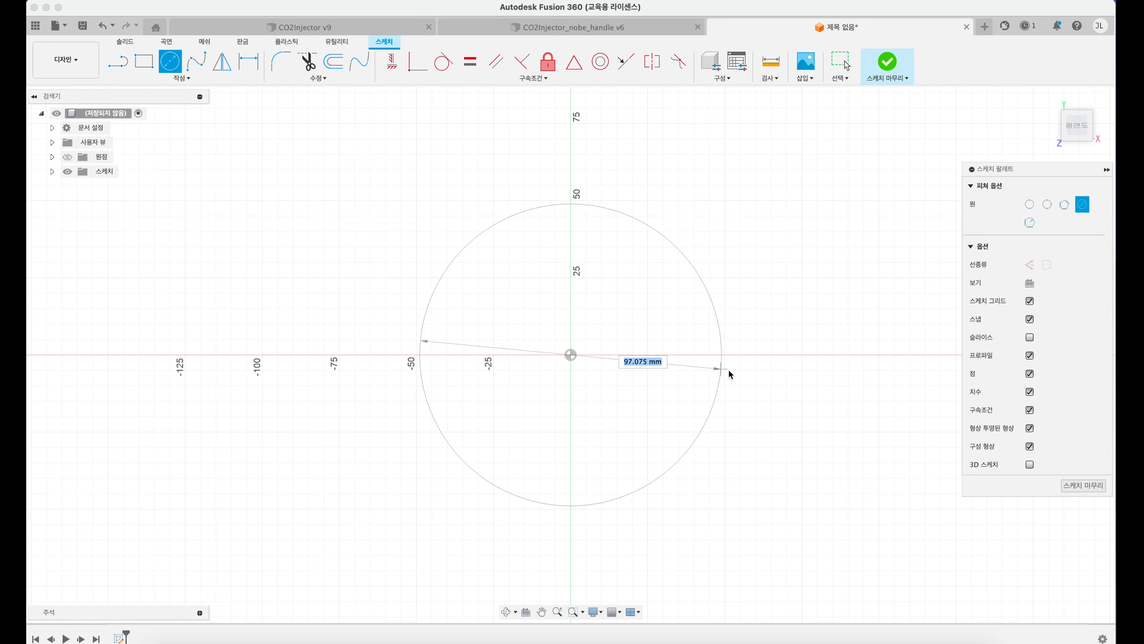
pyautogui.write('100')
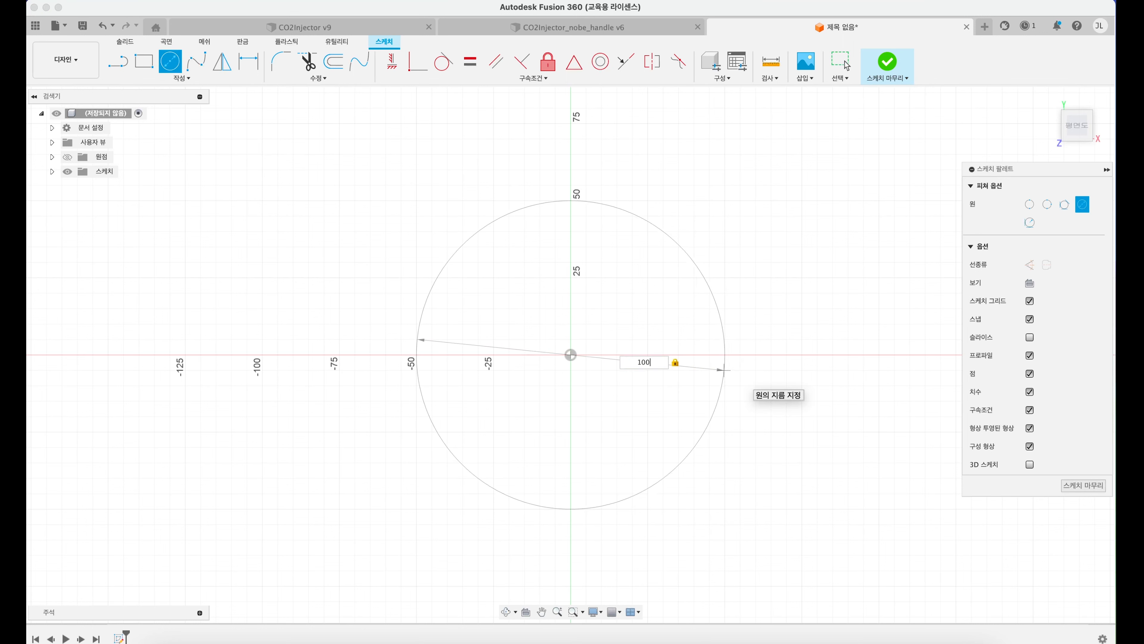
pyautogui.press('Return')
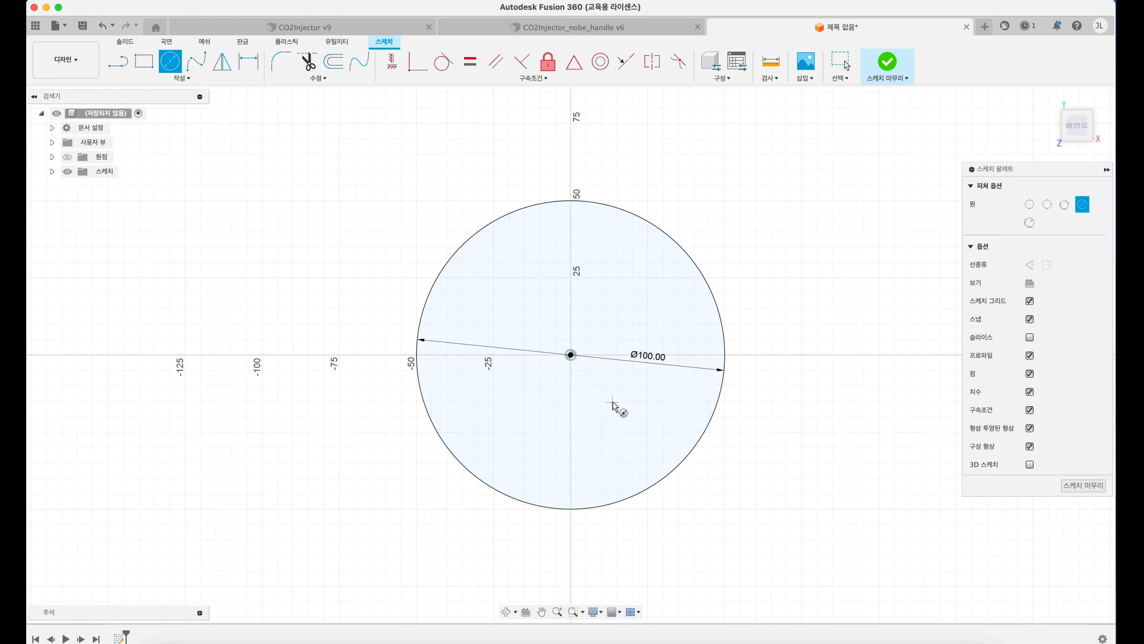
# Step: Try extruding the circle profile 150 mm upward as a new body, and undo the extrusion
pyautogui.keyDown('shift'); pyautogui.moveTo(613, 404); pyautogui.dragTo(616, 339, button='middle'); pyautogui.keyUp('shift')
pyautogui.moveTo(621, 300); pyautogui.dragTo(598, 327, button='middle')
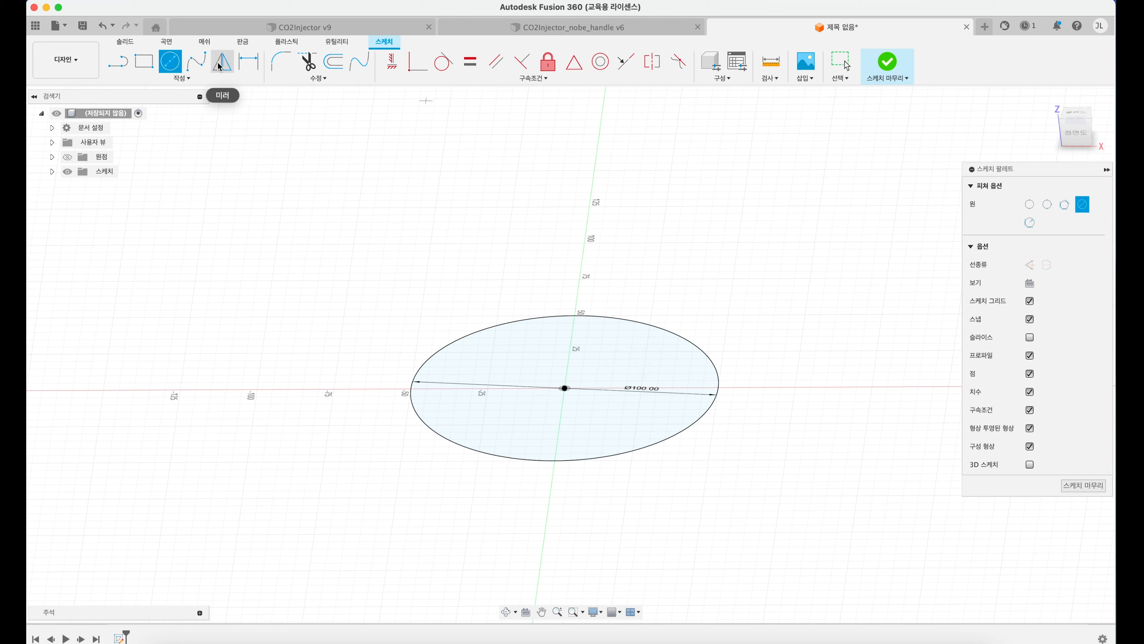
pyautogui.click(135, 45)
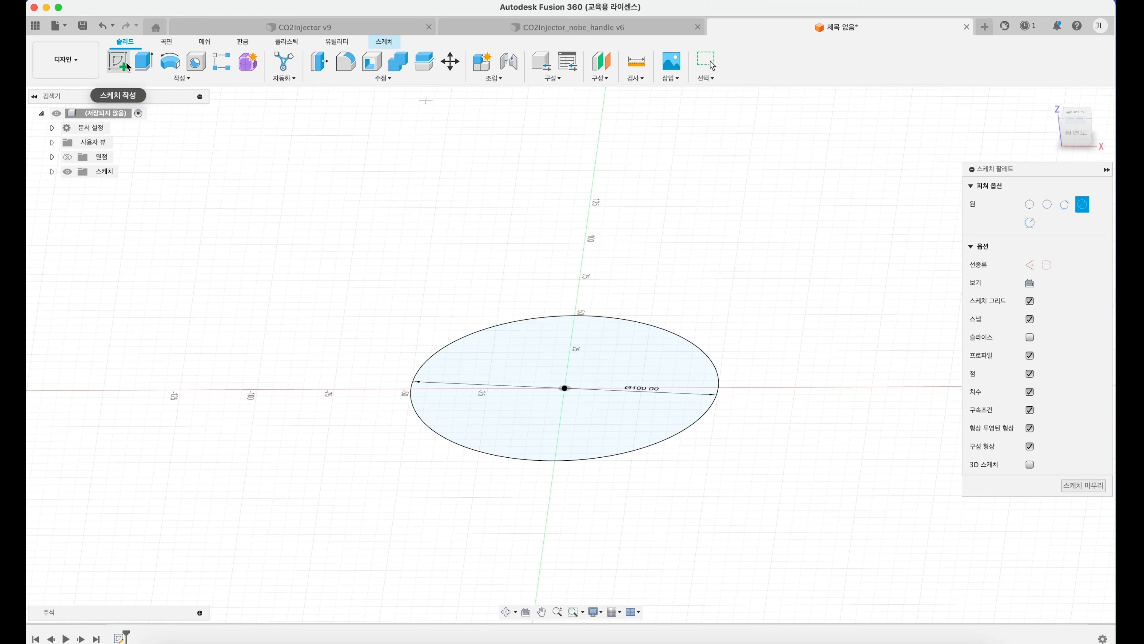
pyautogui.click(144, 63)
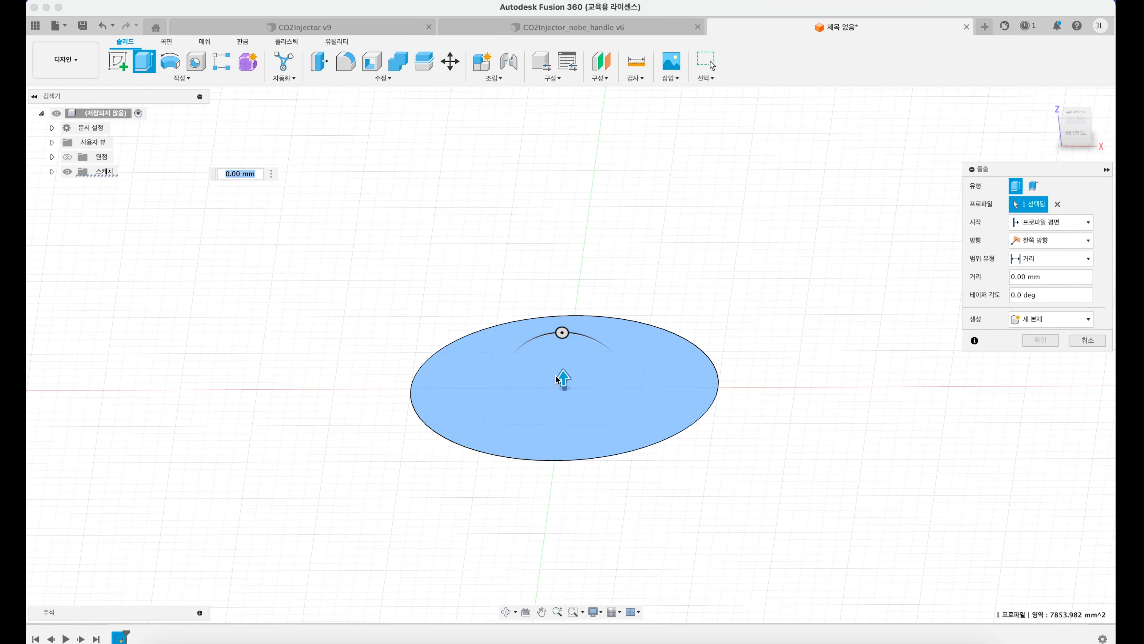
pyautogui.moveTo(563, 378); pyautogui.dragTo(545, 108)
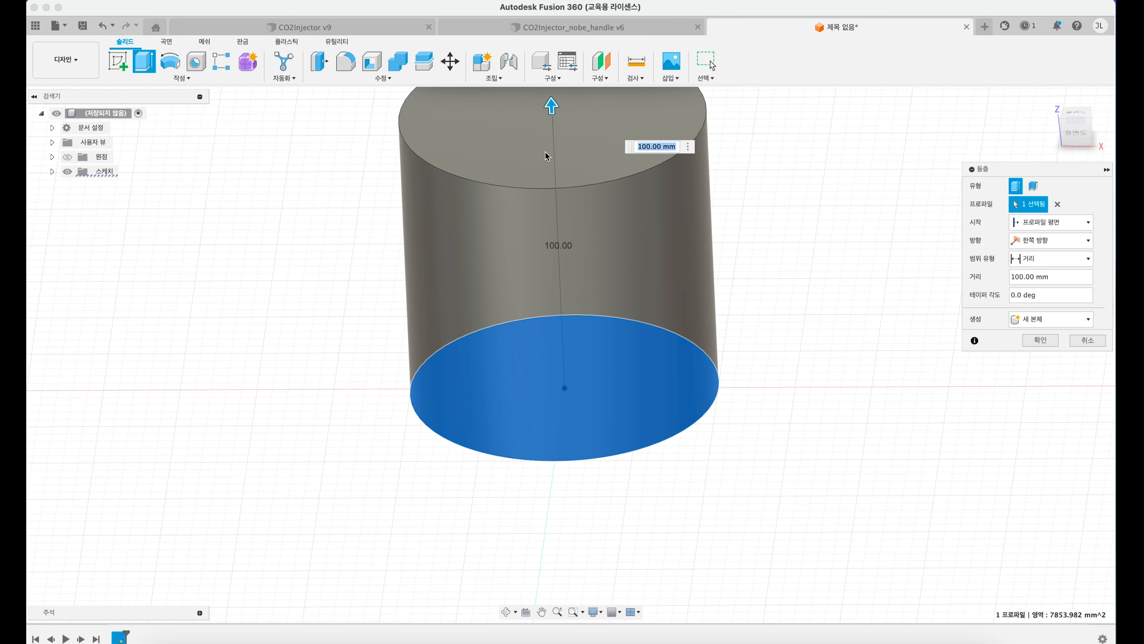
pyautogui.scroll(-3, 547, 154)
pyautogui.scroll(5, 554, 166)
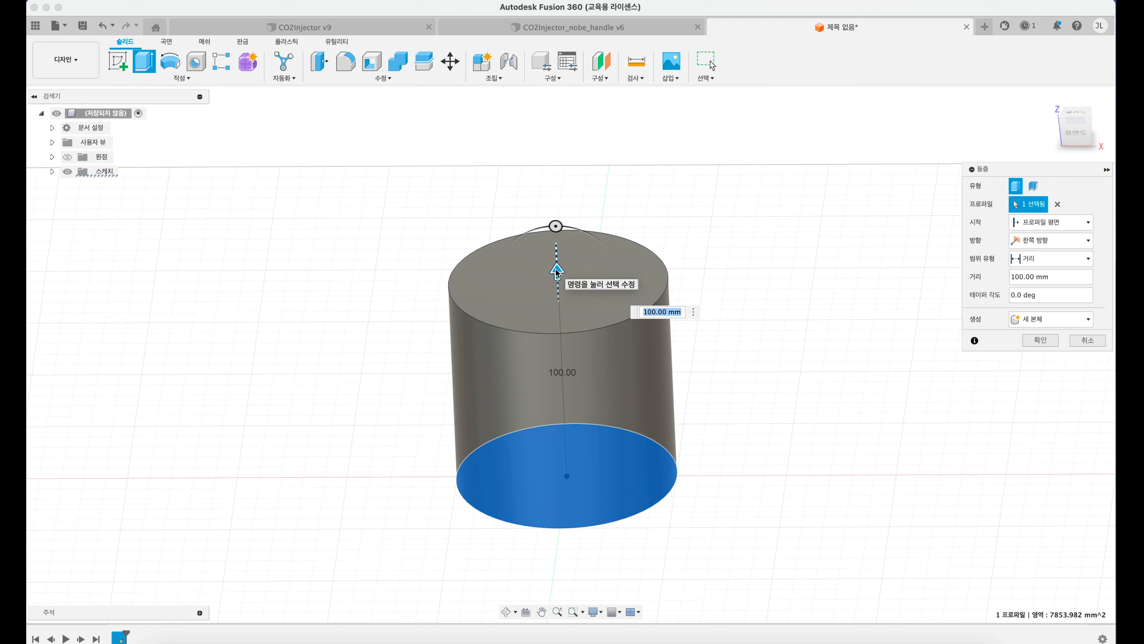
pyautogui.moveTo(555, 253); pyautogui.dragTo(544, 164)
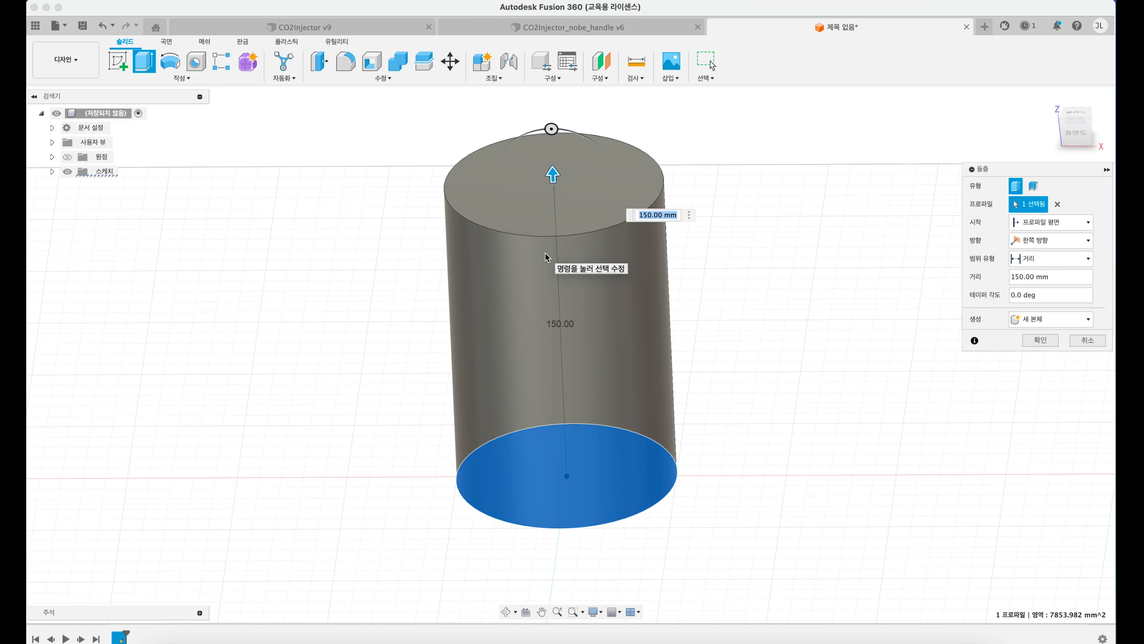
pyautogui.press('Return')
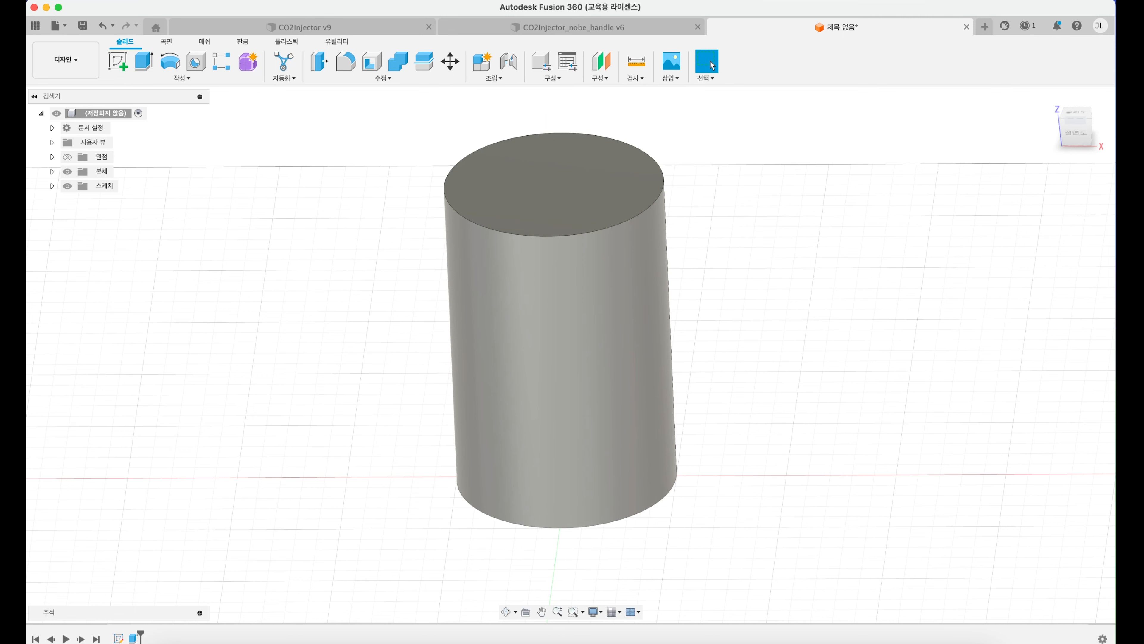
pyautogui.press('super+z')
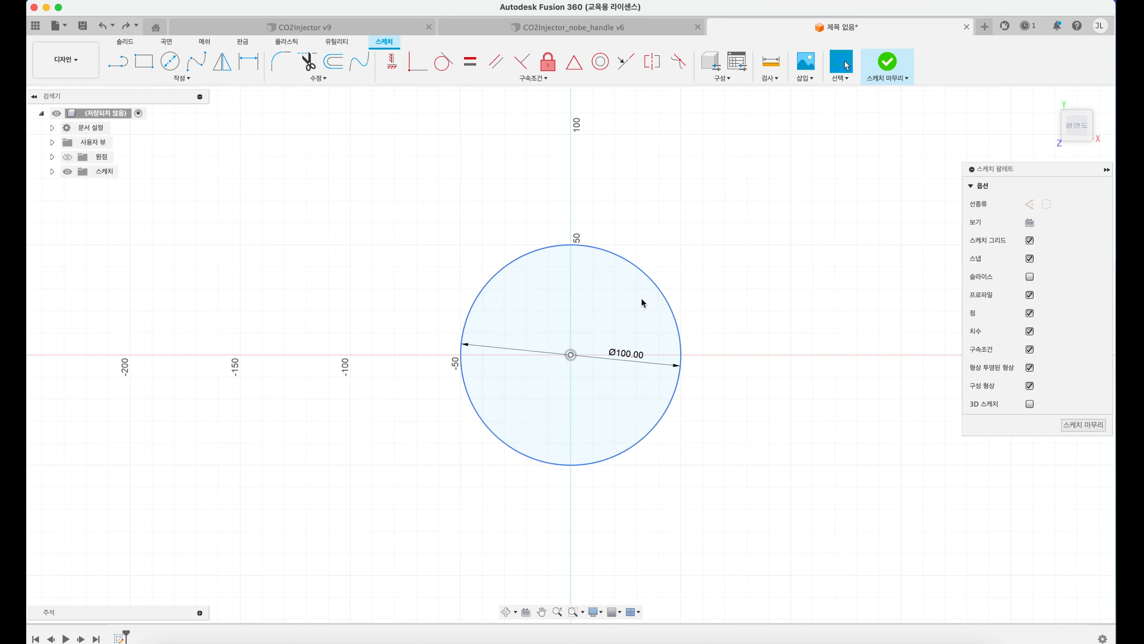
# Step: Extrude the circle profile upward as a new body to form a solid cylinder
pyautogui.keyDown('shift'); pyautogui.moveTo(615, 345); pyautogui.dragTo(618, 313, button='middle'); pyautogui.keyUp('shift')
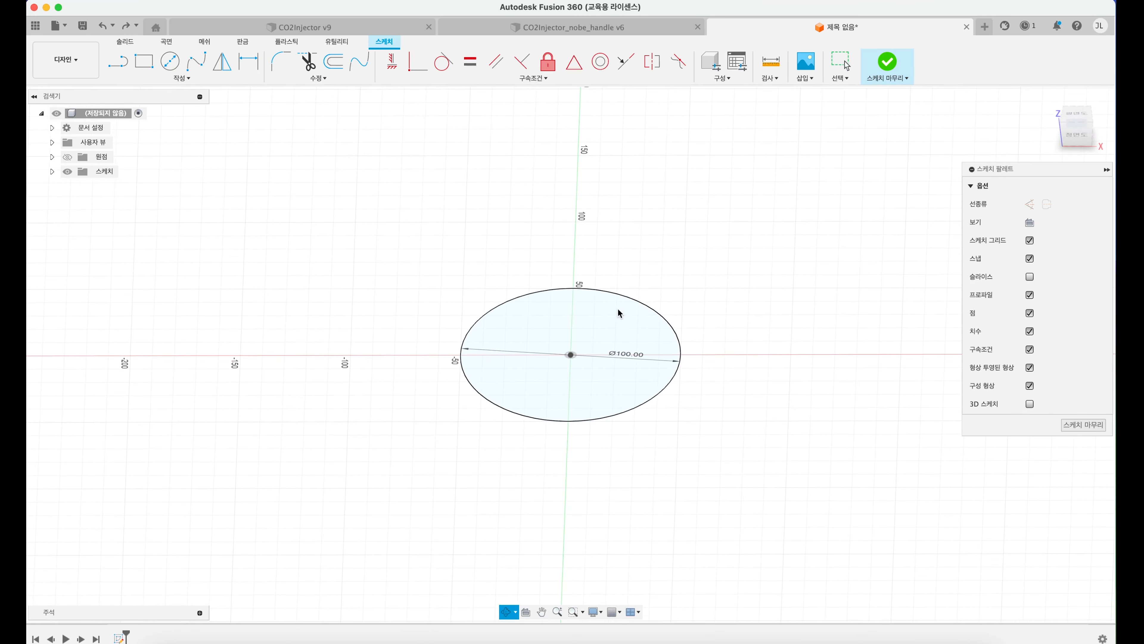
pyautogui.click(124, 43)
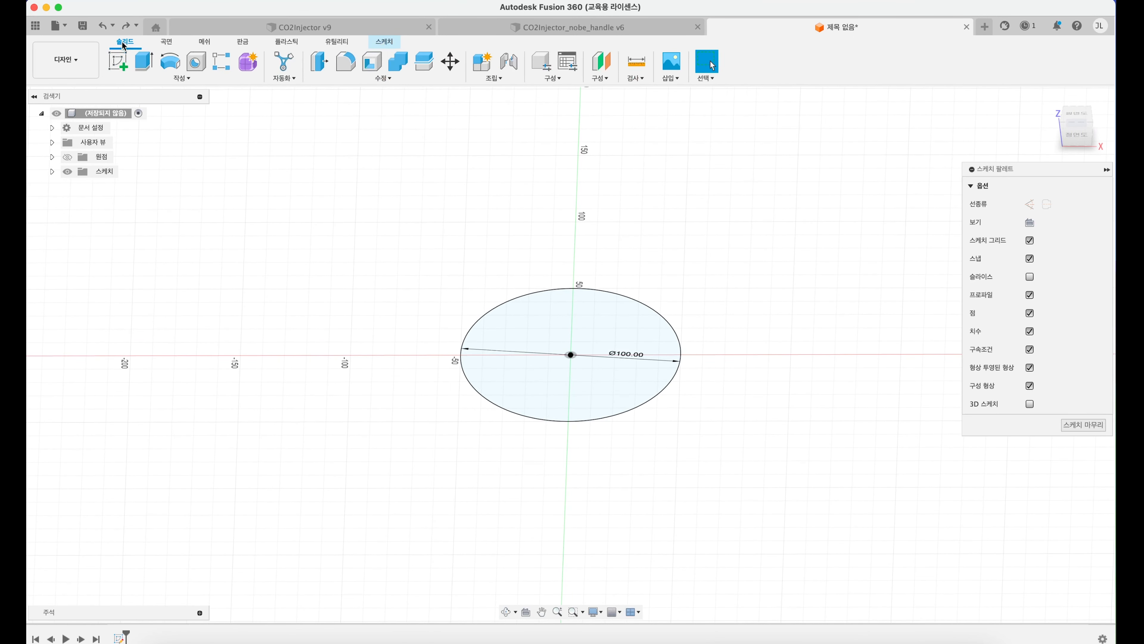
pyautogui.click(145, 66)
pyautogui.moveTo(569, 345); pyautogui.dragTo(570, 95)
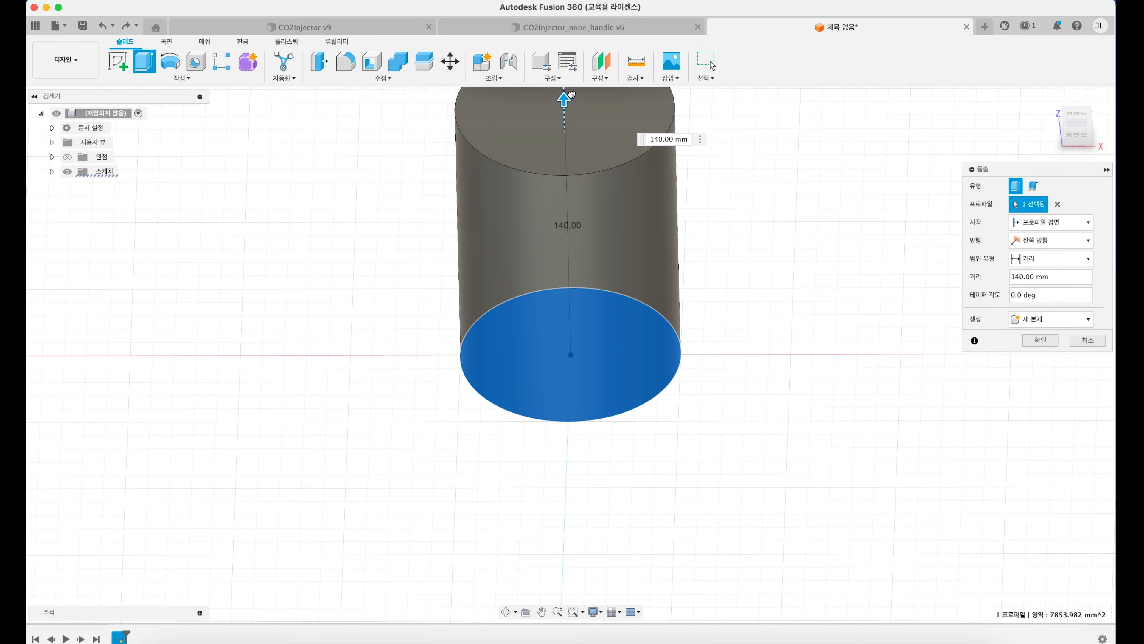
pyautogui.press('Return')
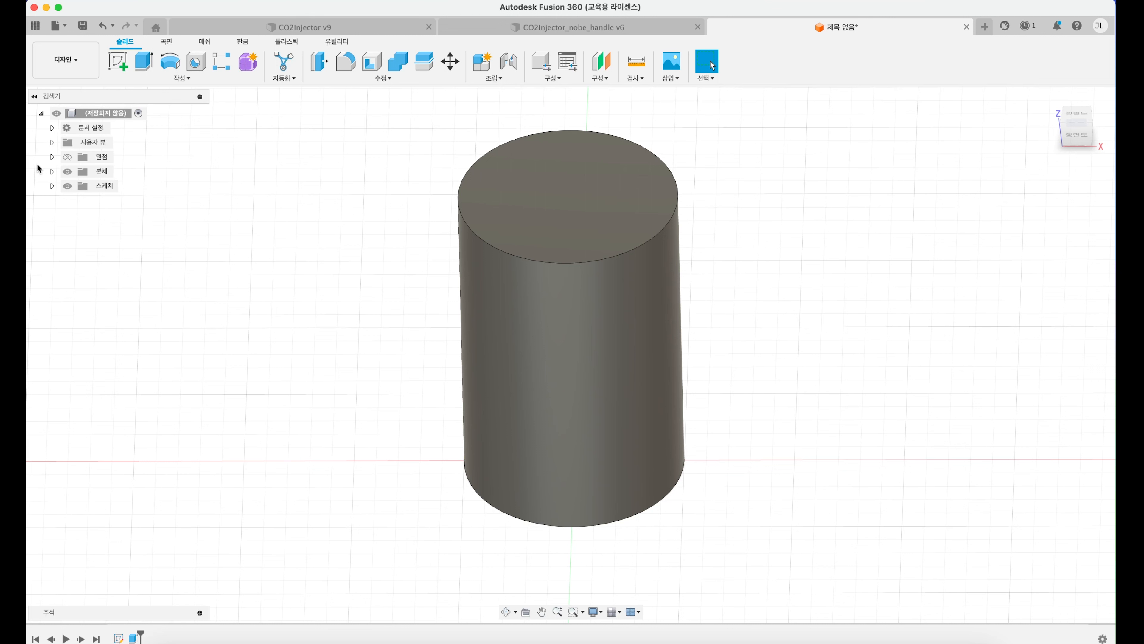
# Step: Expand the design's sketch and body folders and select the cylinder body
pyautogui.click(52, 186)
pyautogui.click(52, 171)
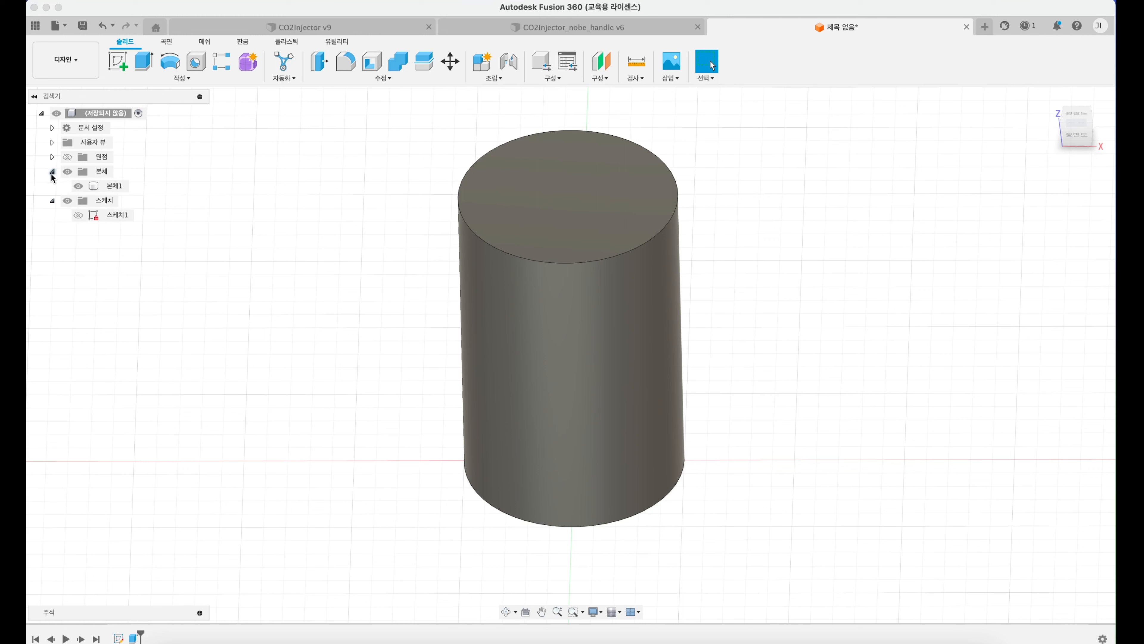
pyautogui.click(116, 186)
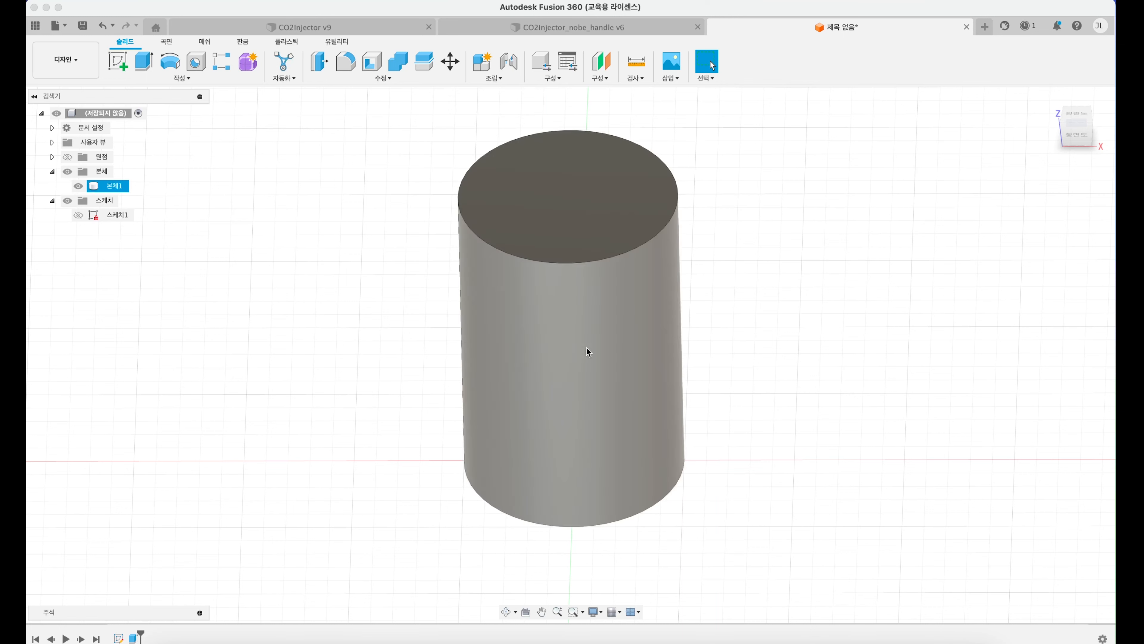
# Step: Make the base circle sketch visible together with the cylinder body and check it from below
pyautogui.click(313, 288)
pyautogui.click(116, 185)
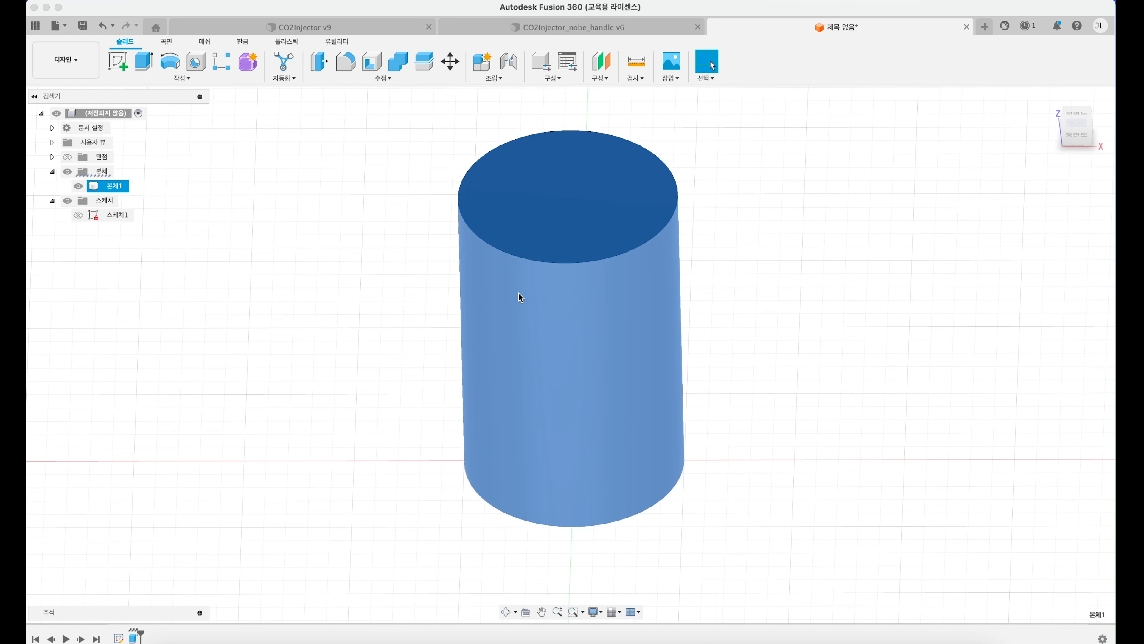
pyautogui.click(299, 285)
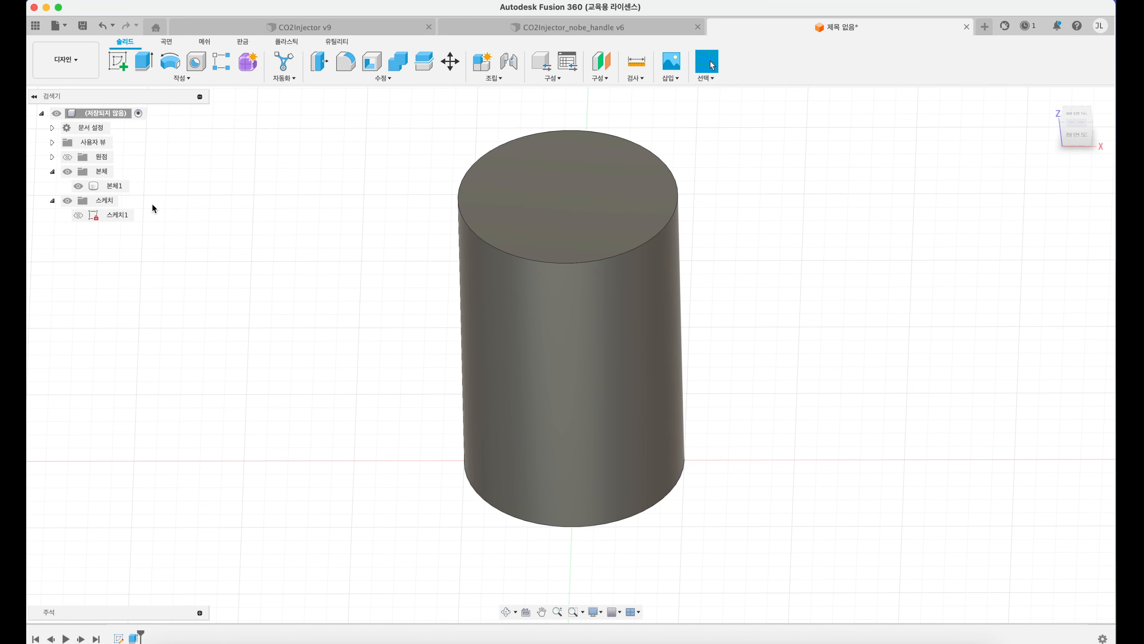
pyautogui.click(93, 216)
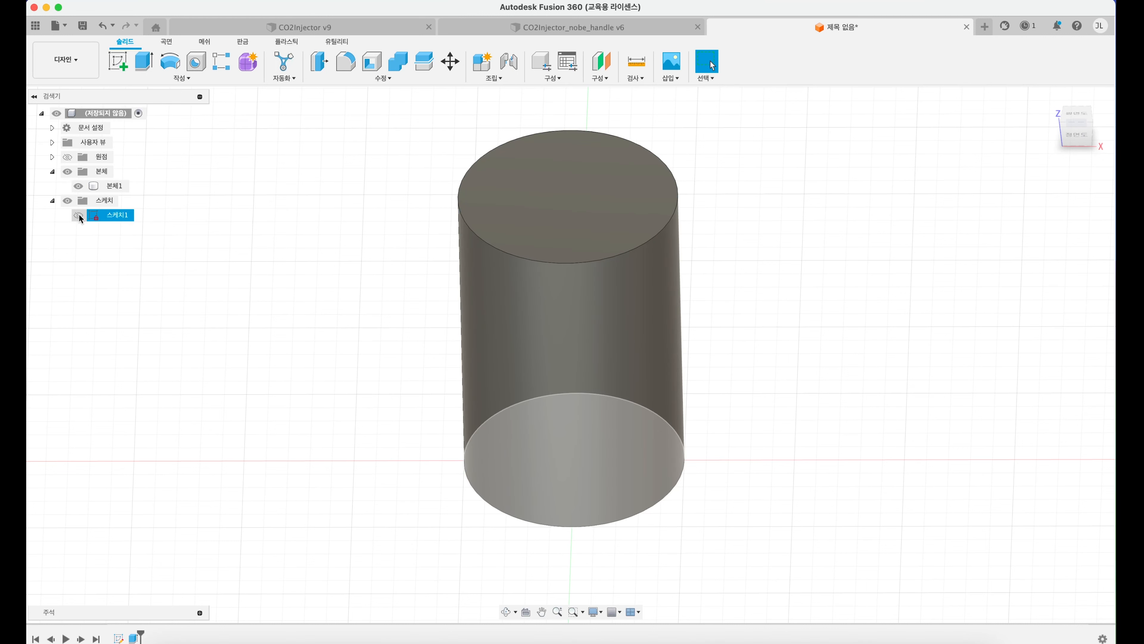
pyautogui.click(79, 215)
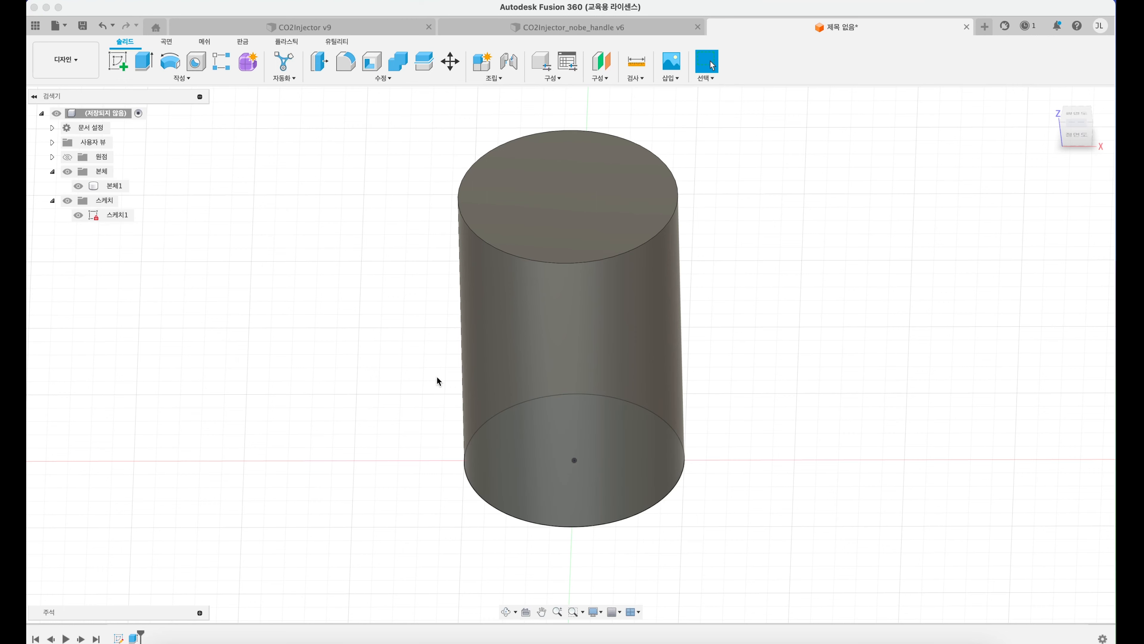
pyautogui.keyDown('shift'); pyautogui.moveTo(467, 372); pyautogui.dragTo(523, 344, button='middle'); pyautogui.keyUp('shift')
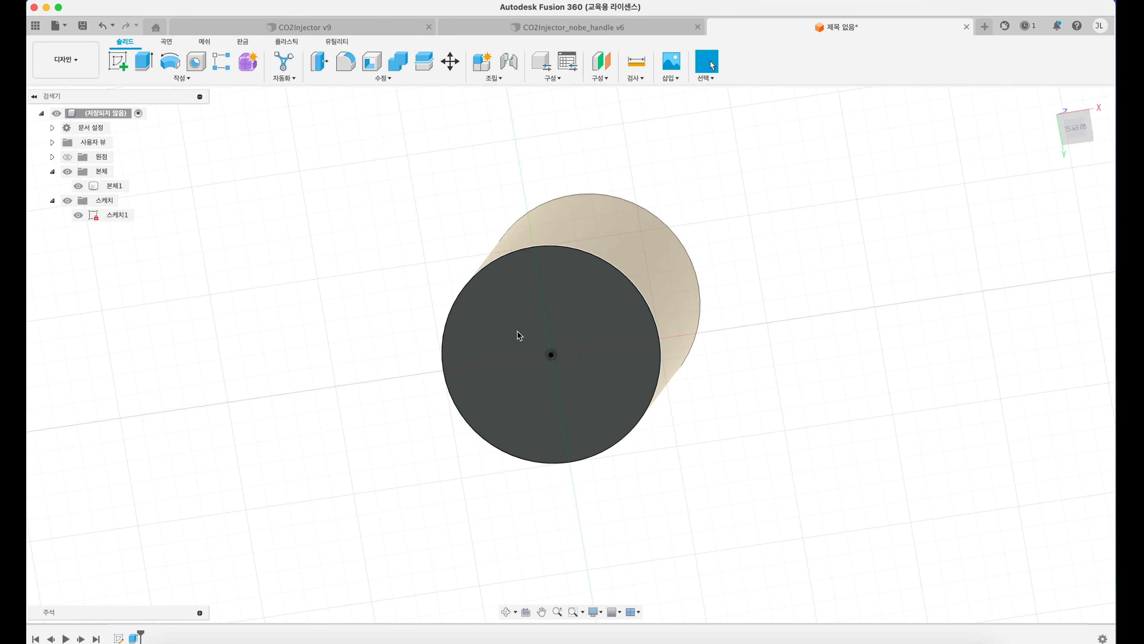
pyautogui.keyDown('shift'); pyautogui.moveTo(480, 291); pyautogui.dragTo(471, 366, button='middle'); pyautogui.keyUp('shift')
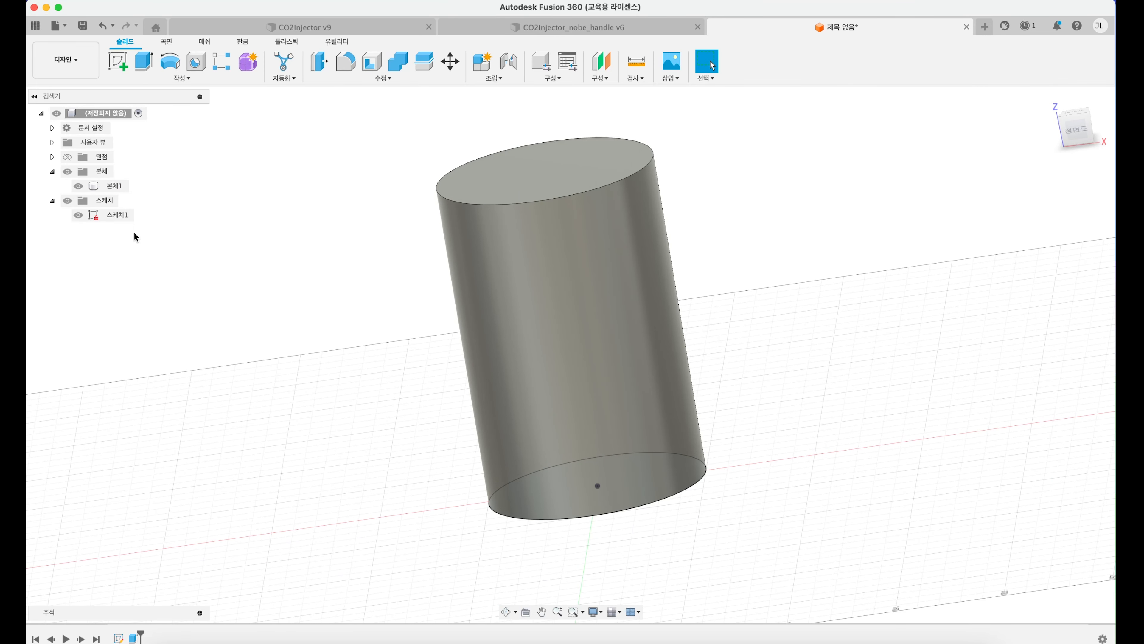
pyautogui.click(79, 215)
pyautogui.click(78, 216)
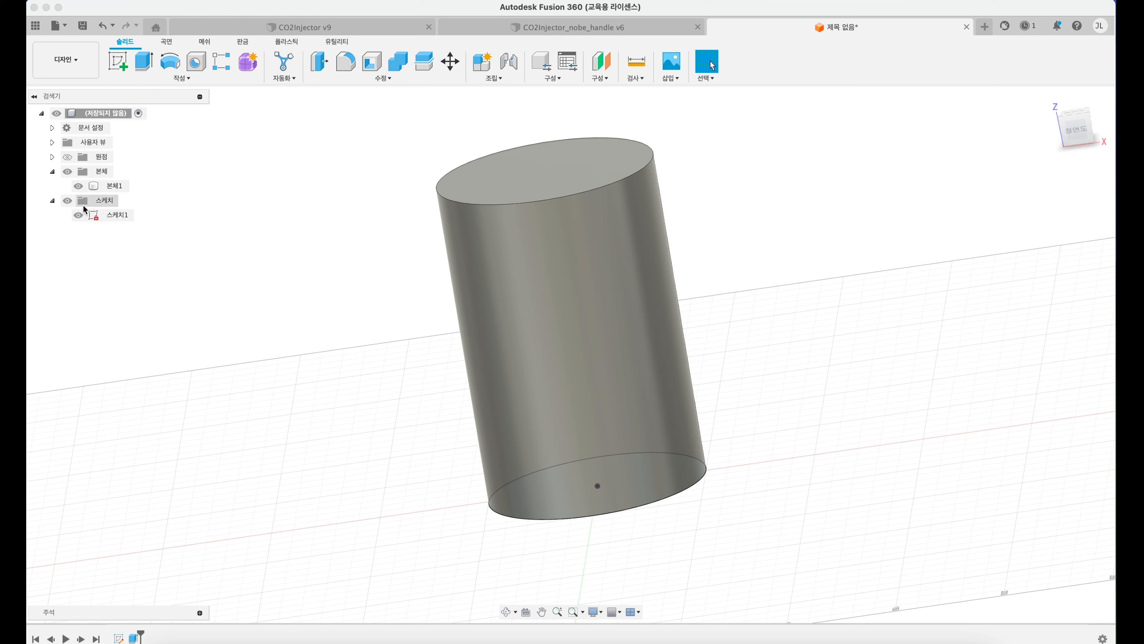
pyautogui.keyDown('shift'); pyautogui.moveTo(252, 200); pyautogui.dragTo(280, 221, button='middle'); pyautogui.keyUp('shift')
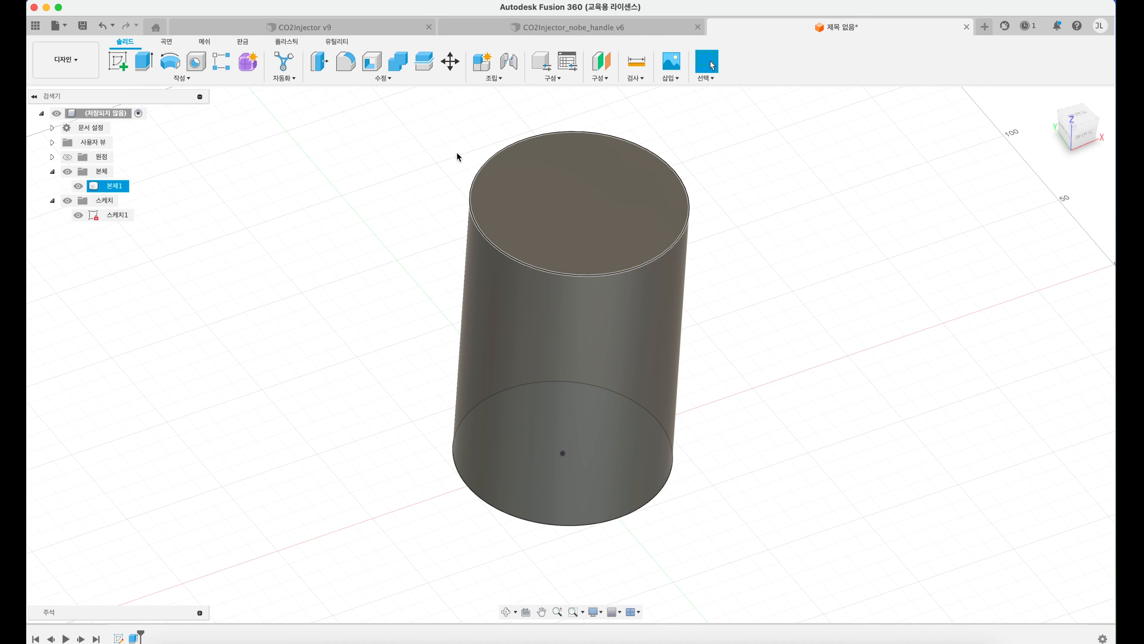
pyautogui.click(120, 62)
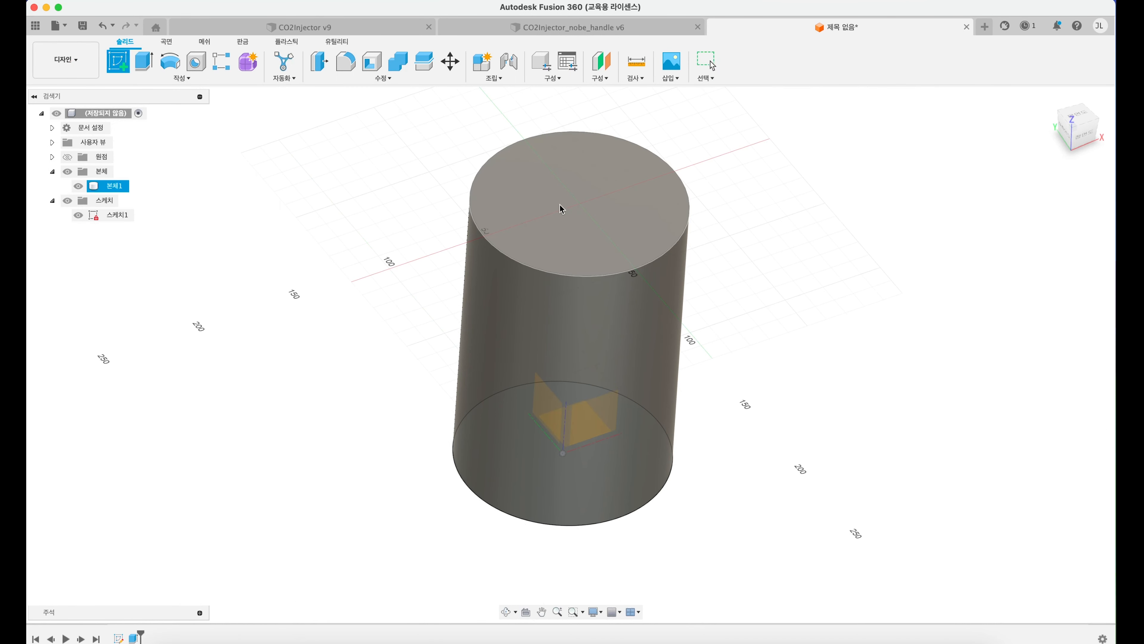
pyautogui.click(575, 209)
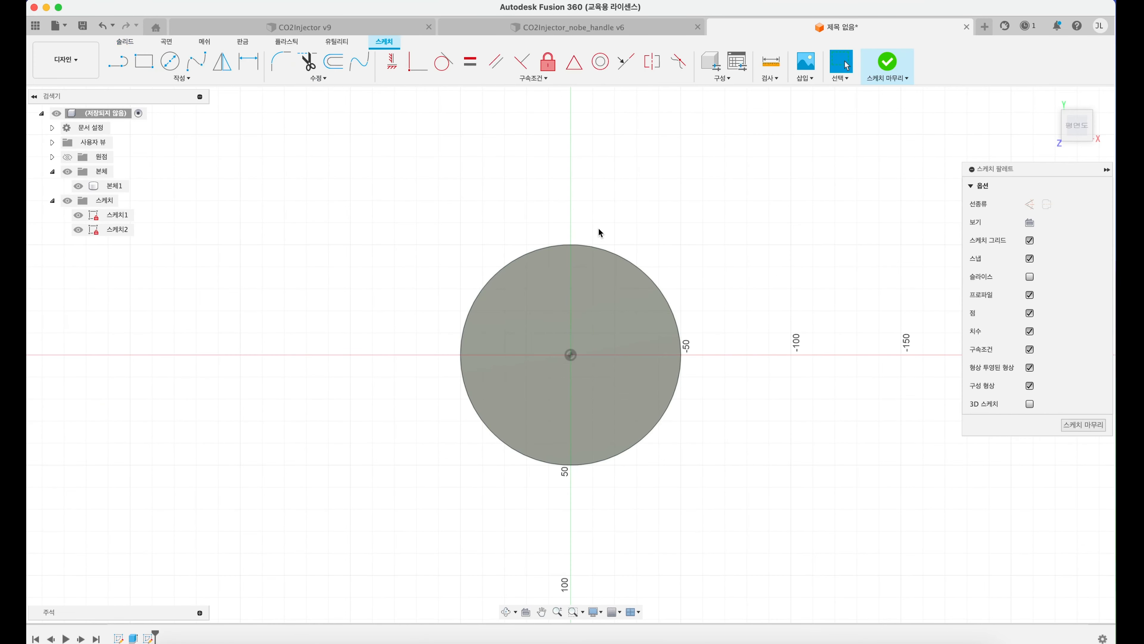
pyautogui.moveTo(561, 289)
pyautogui.keyDown('shift'); pyautogui.mouseDown(button='middle')
pyautogui.moveTo(560, 247)
pyautogui.moveTo(572, 240)
pyautogui.mouseUp(button='middle'); pyautogui.keyUp('shift')
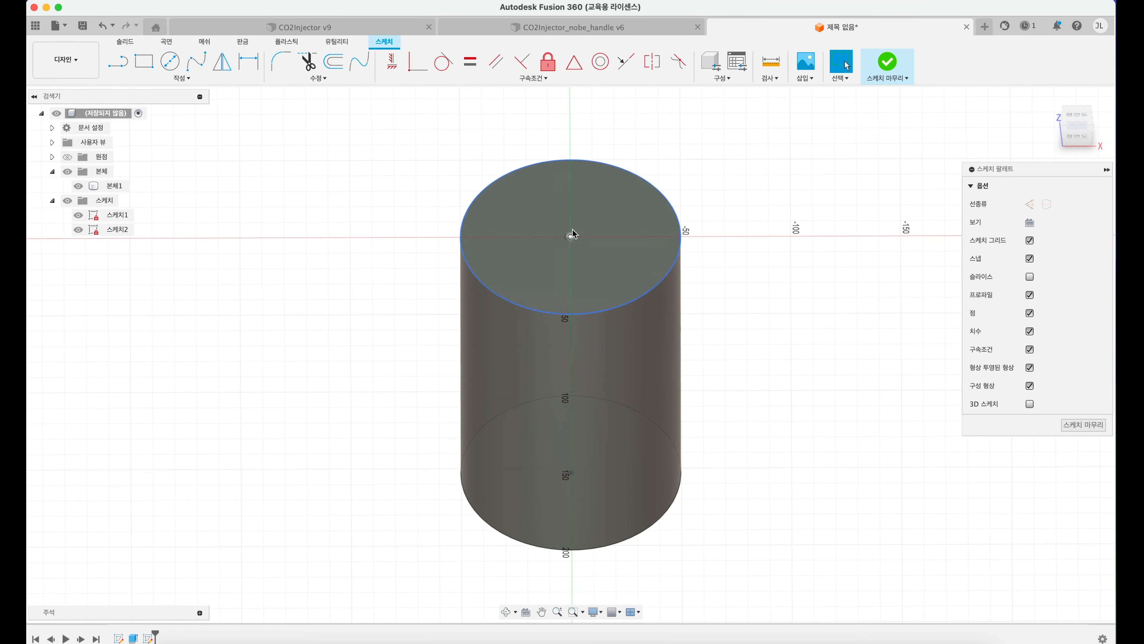
pyautogui.click(562, 227)
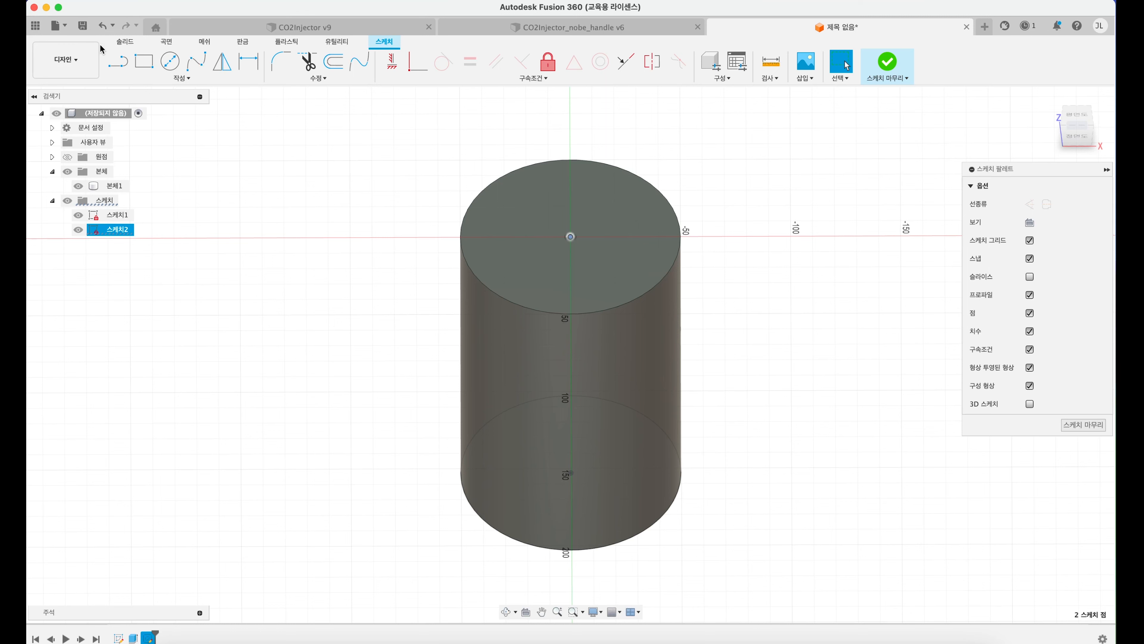
pyautogui.click(129, 44)
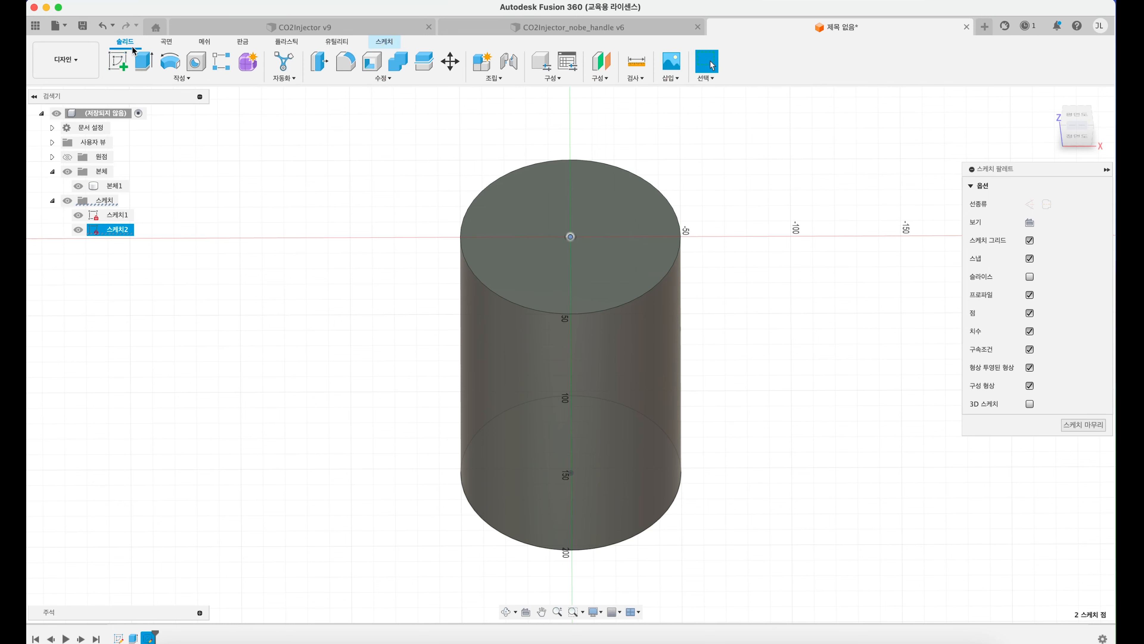
# Step: Create a sketch on the cylinder's top face with a 90 mm diameter circle centred on the origin
pyautogui.click(116, 66)
pyautogui.click(118, 62)
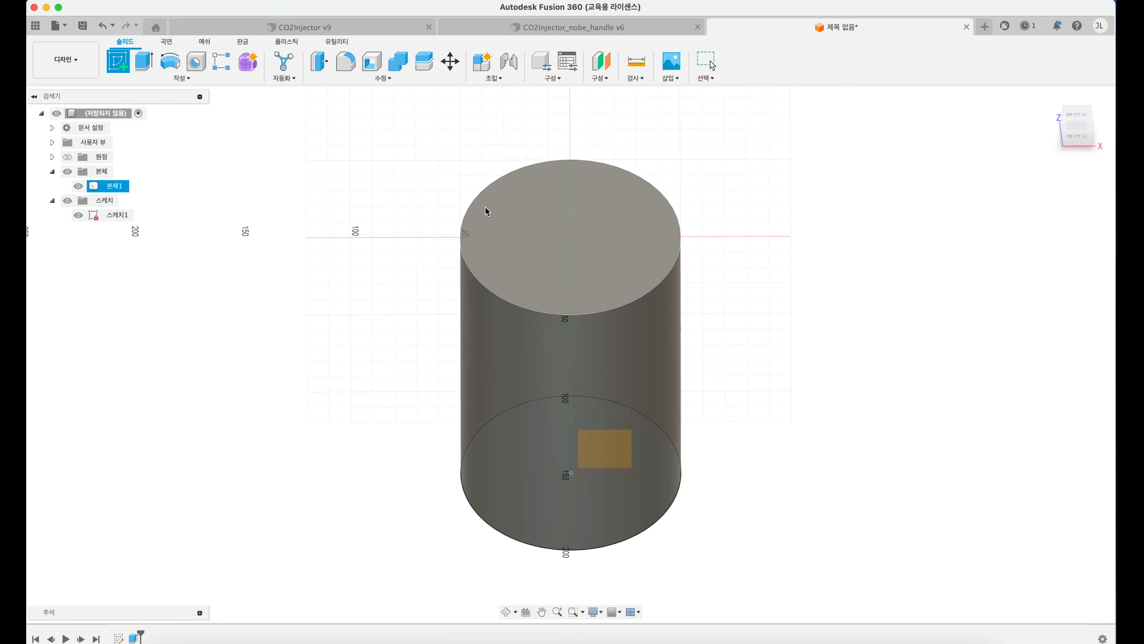
pyautogui.click(554, 227)
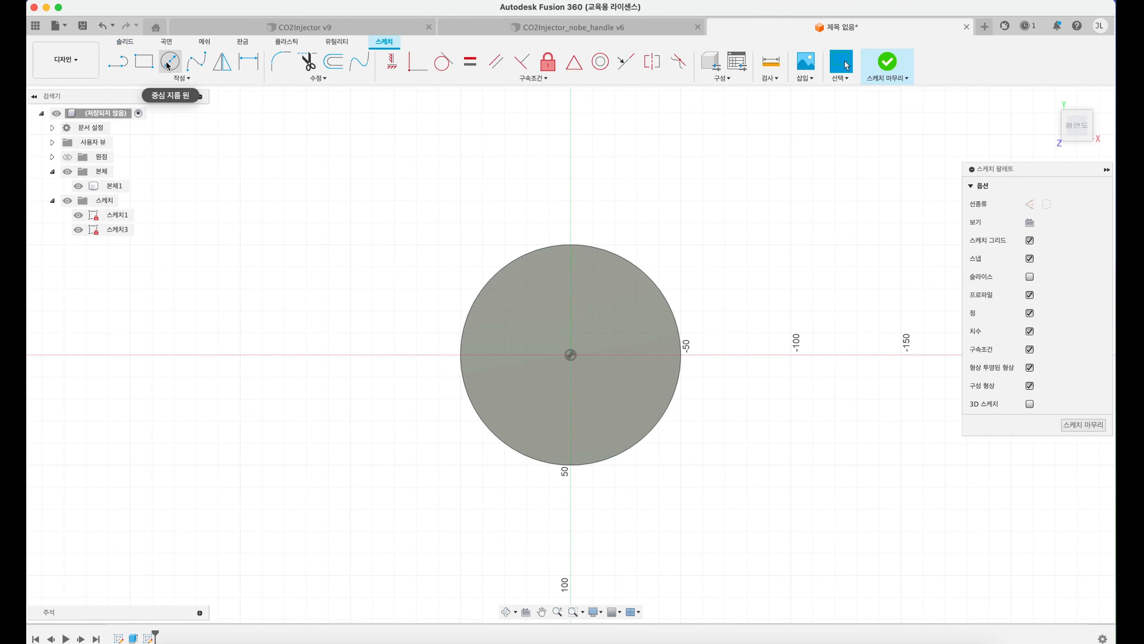
pyautogui.click(168, 64)
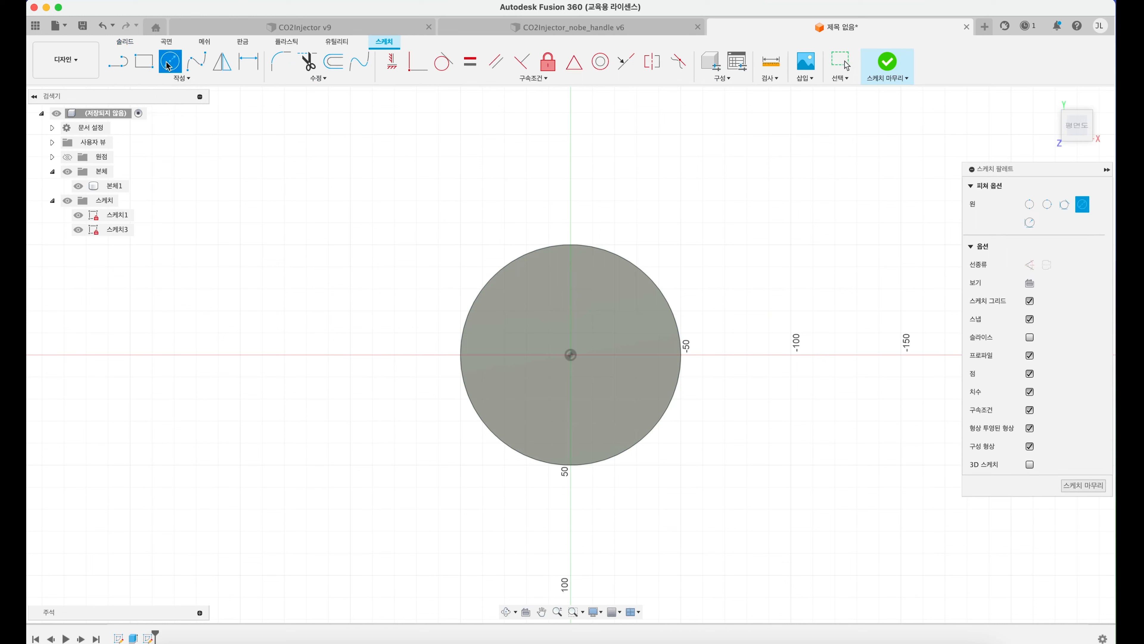
pyautogui.click(570, 355)
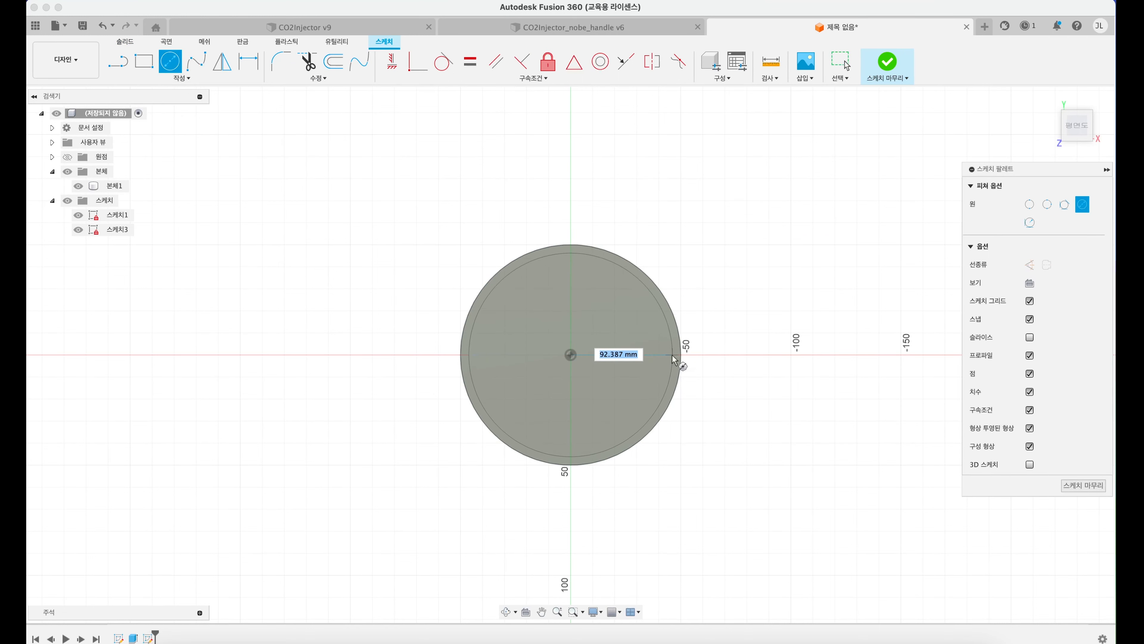
pyautogui.write('90')
pyautogui.press('Return')
pyautogui.press('Escape')
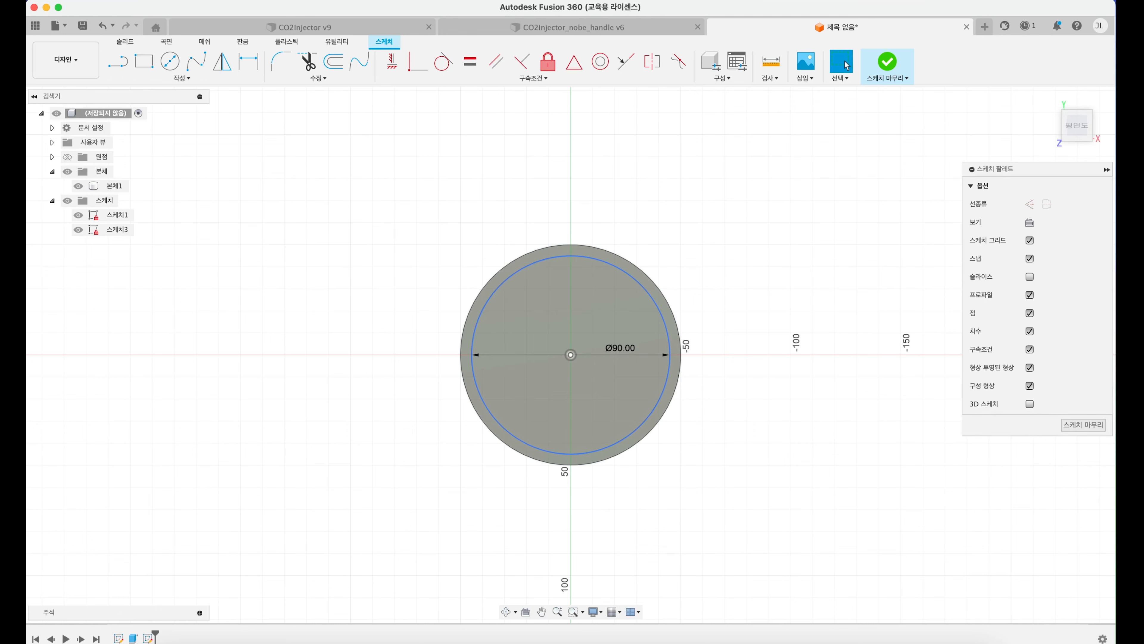
pyautogui.moveTo(677, 357)
pyautogui.keyDown('shift'); pyautogui.mouseDown(button='middle')
pyautogui.moveTo(676, 306)
pyautogui.moveTo(649, 245)
pyautogui.moveTo(646, 296)
pyautogui.mouseUp(button='middle'); pyautogui.keyUp('shift')
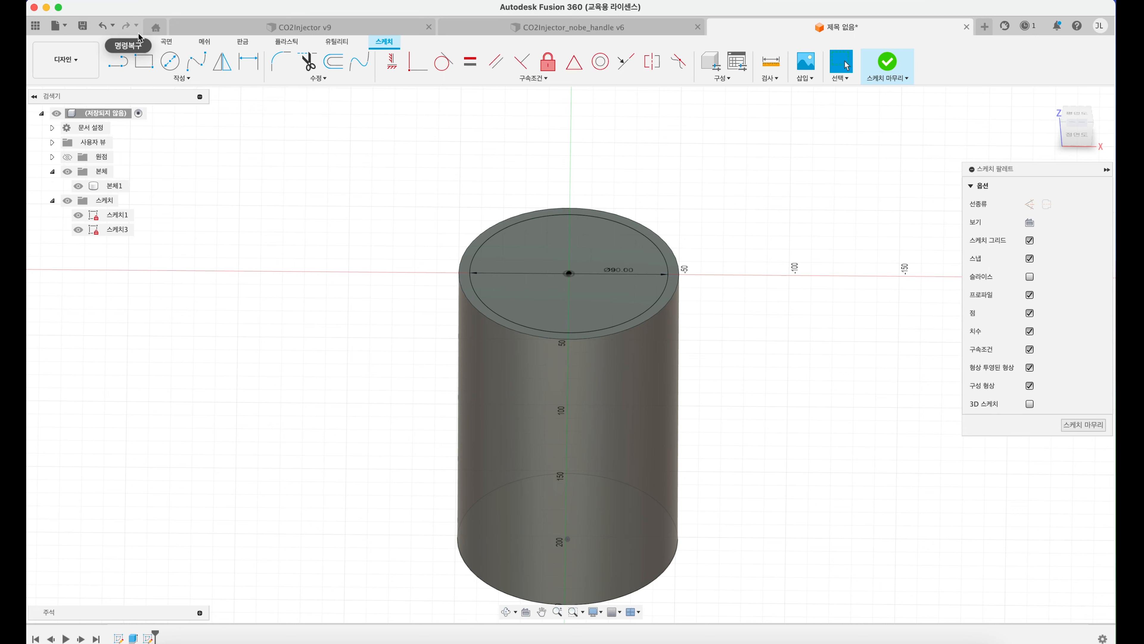
# Step: Extrude the 90 mm circle profile -140 mm down into the cylinder as a cut
pyautogui.click(132, 43)
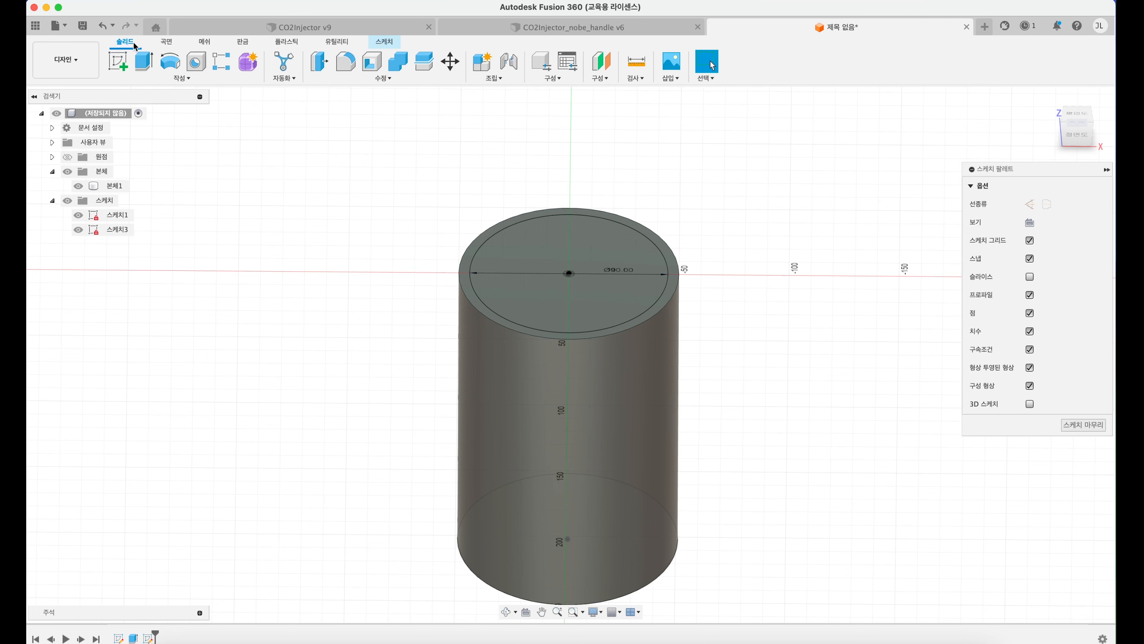
pyautogui.click(141, 61)
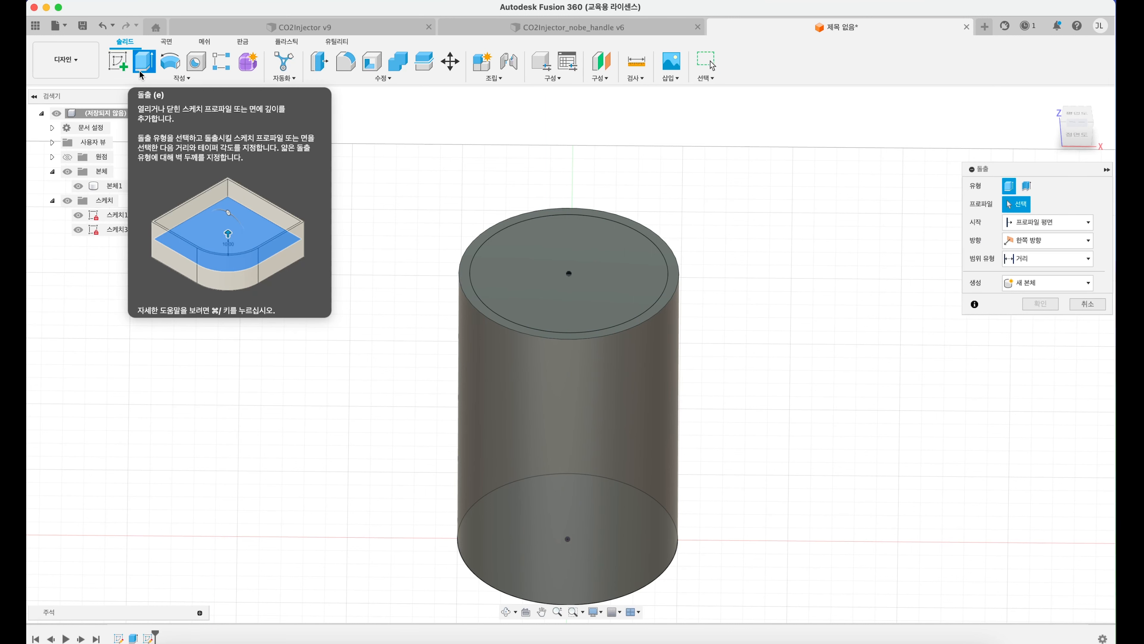
pyautogui.click(538, 291)
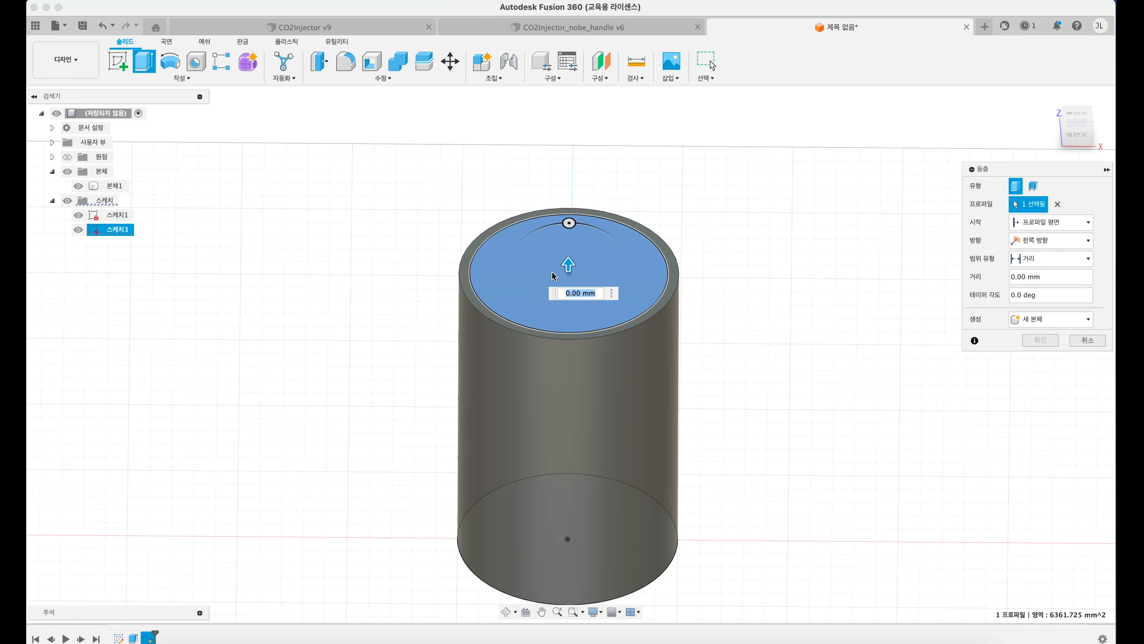
pyautogui.moveTo(568, 265)
pyautogui.mouseDown()
pyautogui.moveTo(559, 519)
pyautogui.moveTo(569, 264)
pyautogui.moveTo(592, 145)
pyautogui.moveTo(569, 264)
pyautogui.mouseUp()
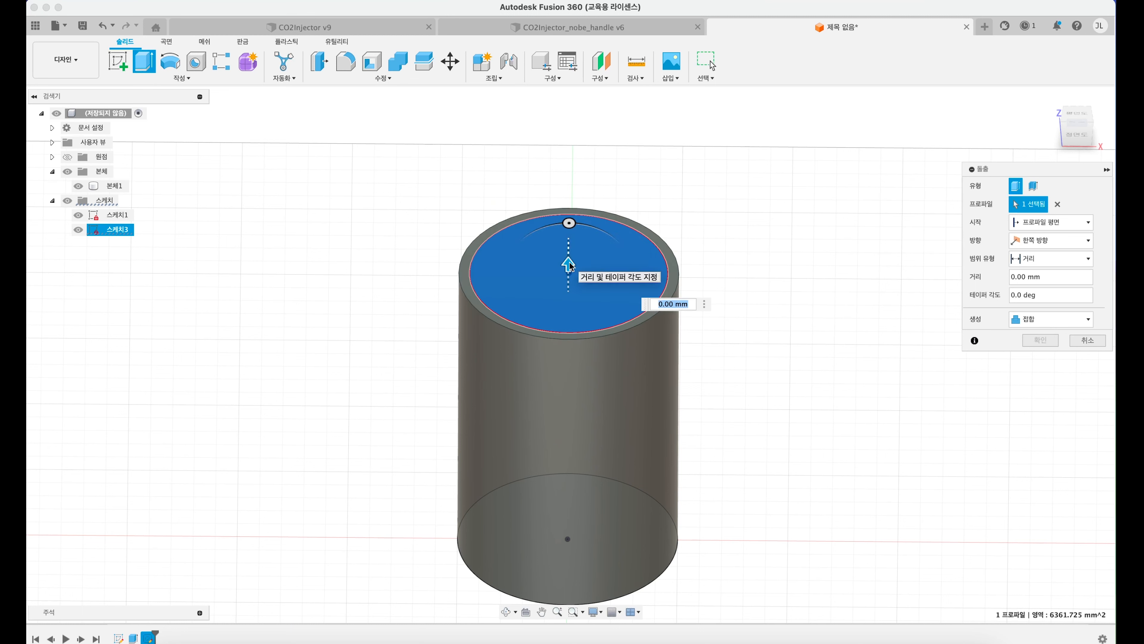
pyautogui.moveTo(570, 270); pyautogui.dragTo(568, 506)
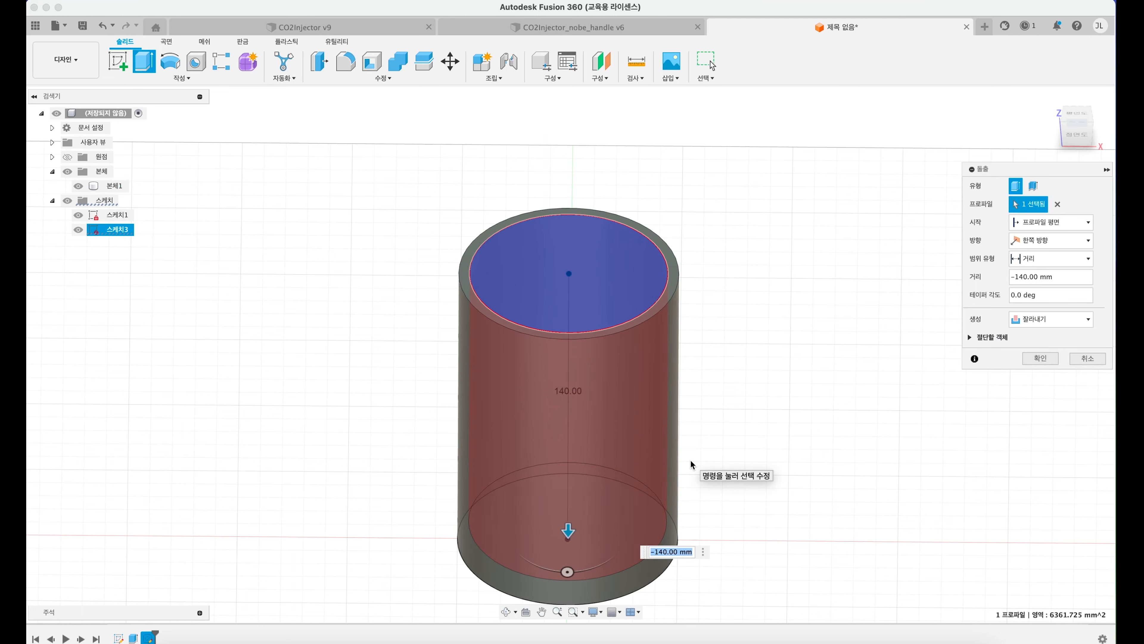
pyautogui.press('Return')
pyautogui.keyDown('shift'); pyautogui.moveTo(582, 225); pyautogui.dragTo(579, 255, button='middle'); pyautogui.keyUp('shift')
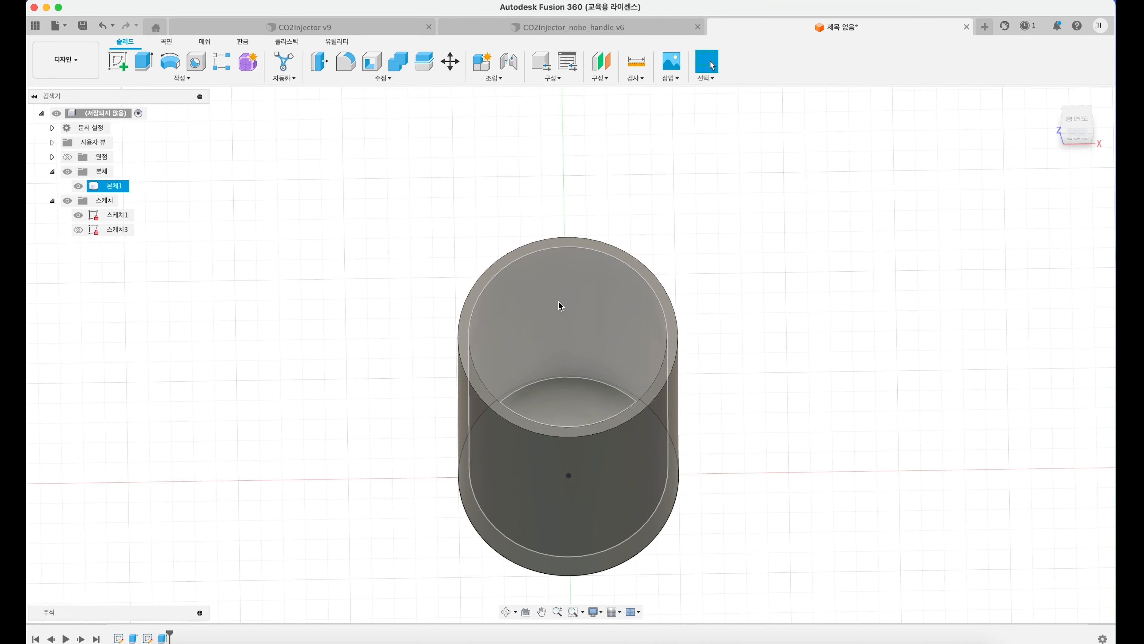
pyautogui.click(542, 377)
# Step: Undo the extruded cut and the circle sketch on the top face
pyautogui.press('super+z')
pyautogui.press('super+z')
pyautogui.press('super+z')
pyautogui.press('super+z')
pyautogui.keyDown('shift'); pyautogui.moveTo(601, 310); pyautogui.dragTo(602, 271, button='middle'); pyautogui.keyUp('shift')
pyautogui.scroll(-3, 588, 275)
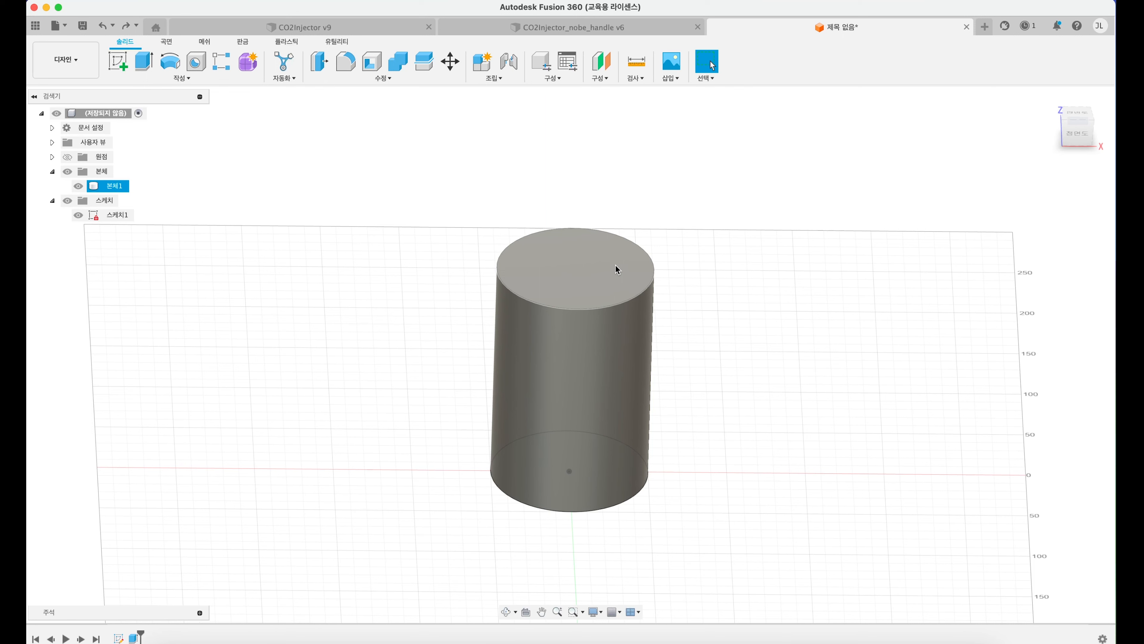
# Step: Sketch a 90 mm diameter circle on the cylinder's top face, centred on the origin
pyautogui.click(120, 63)
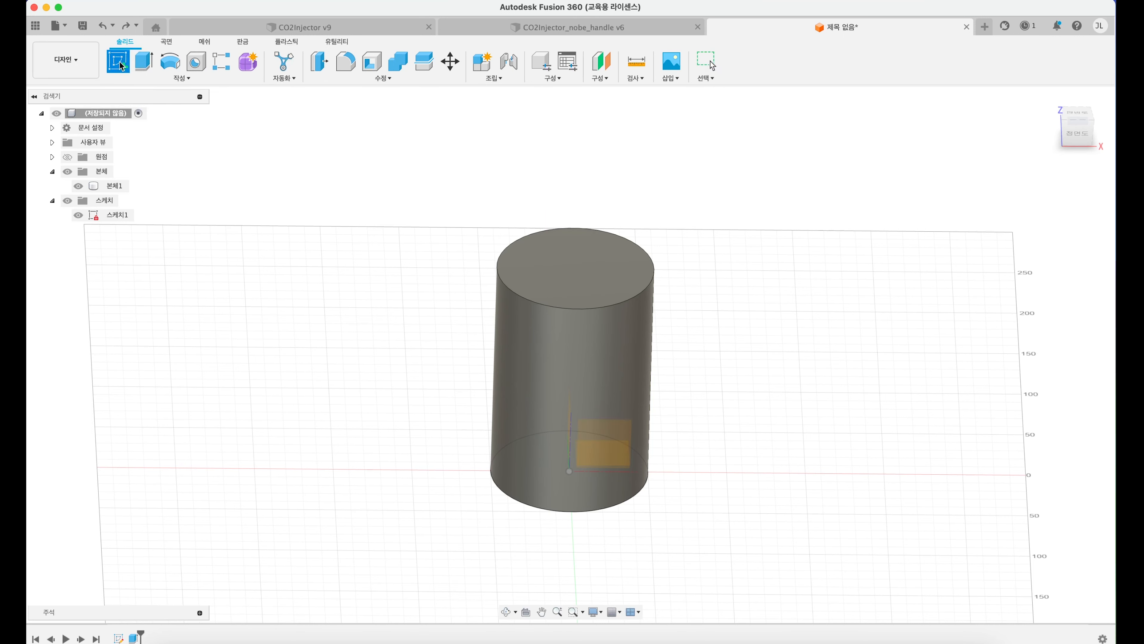
pyautogui.click(577, 269)
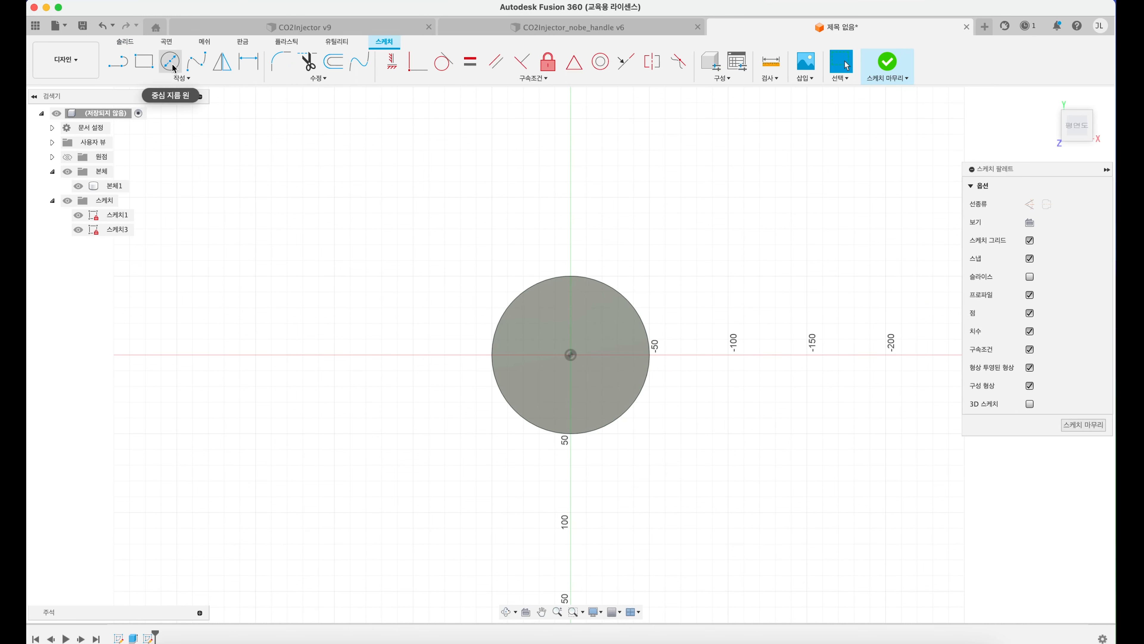
pyautogui.click(169, 62)
pyautogui.click(570, 355)
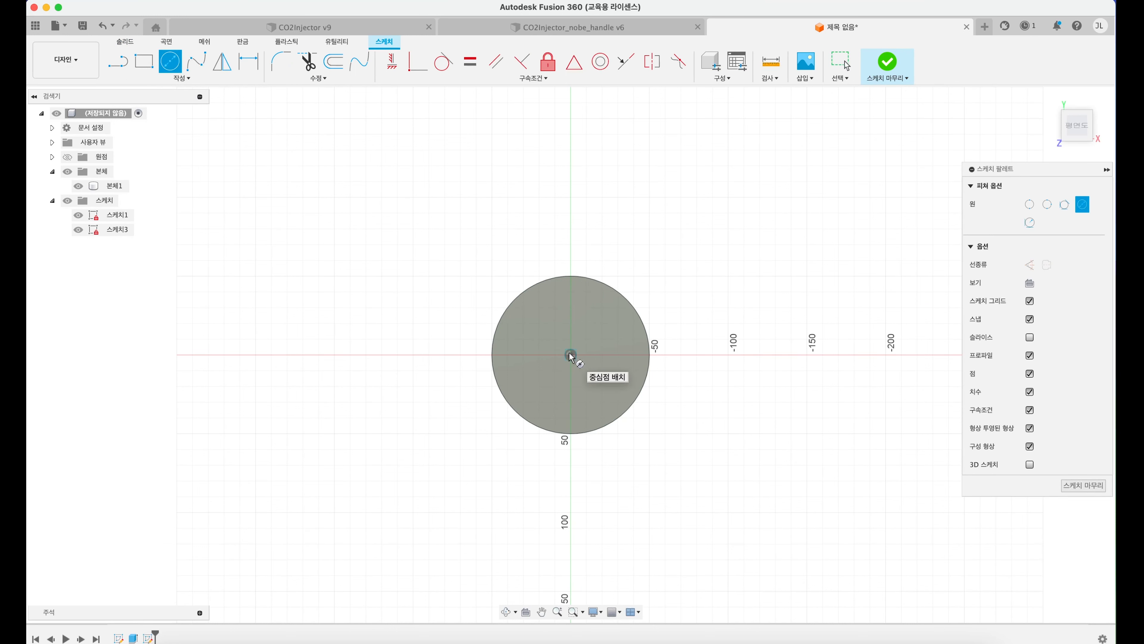
pyautogui.write('90')
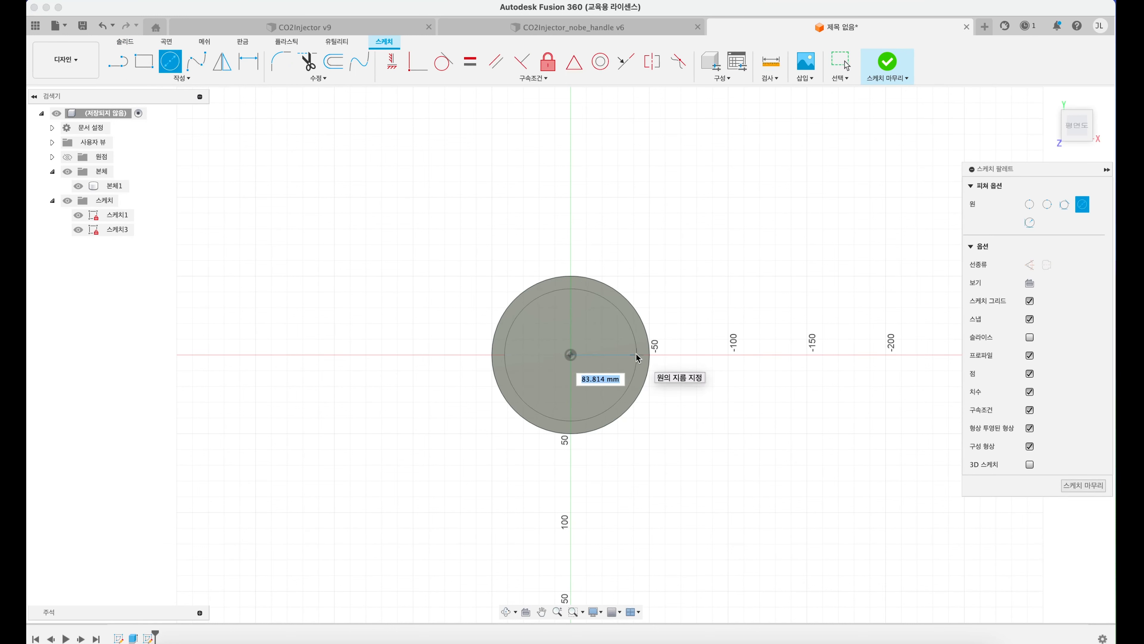
pyautogui.press('Return')
pyautogui.click(846, 66)
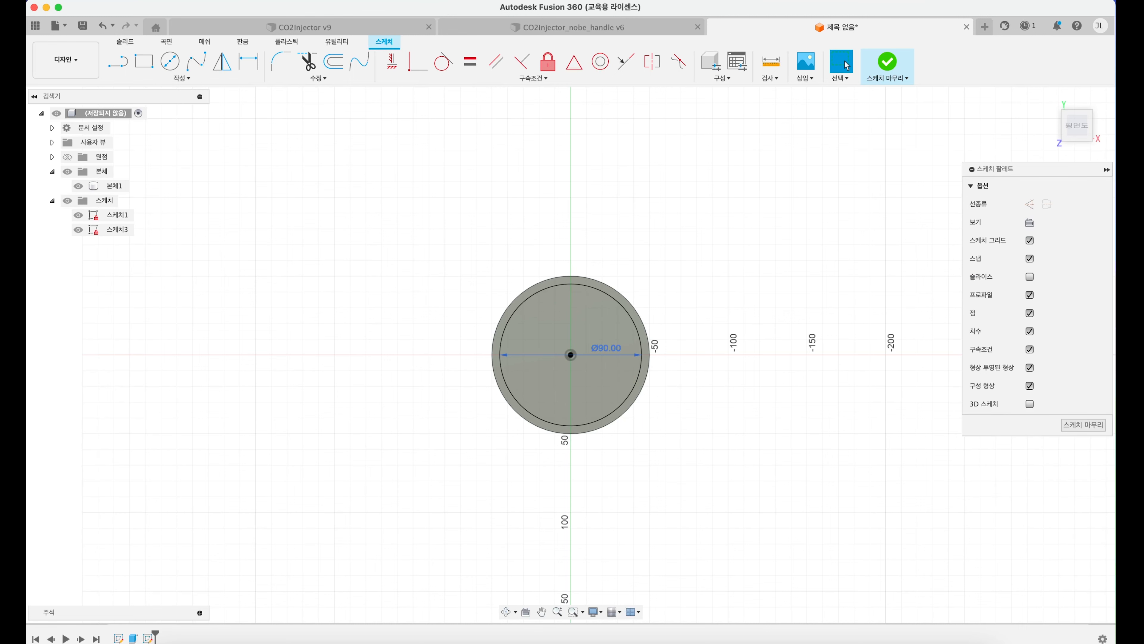
pyautogui.keyDown('shift'); pyautogui.moveTo(622, 337); pyautogui.dragTo(614, 271, button='middle'); pyautogui.keyUp('shift')
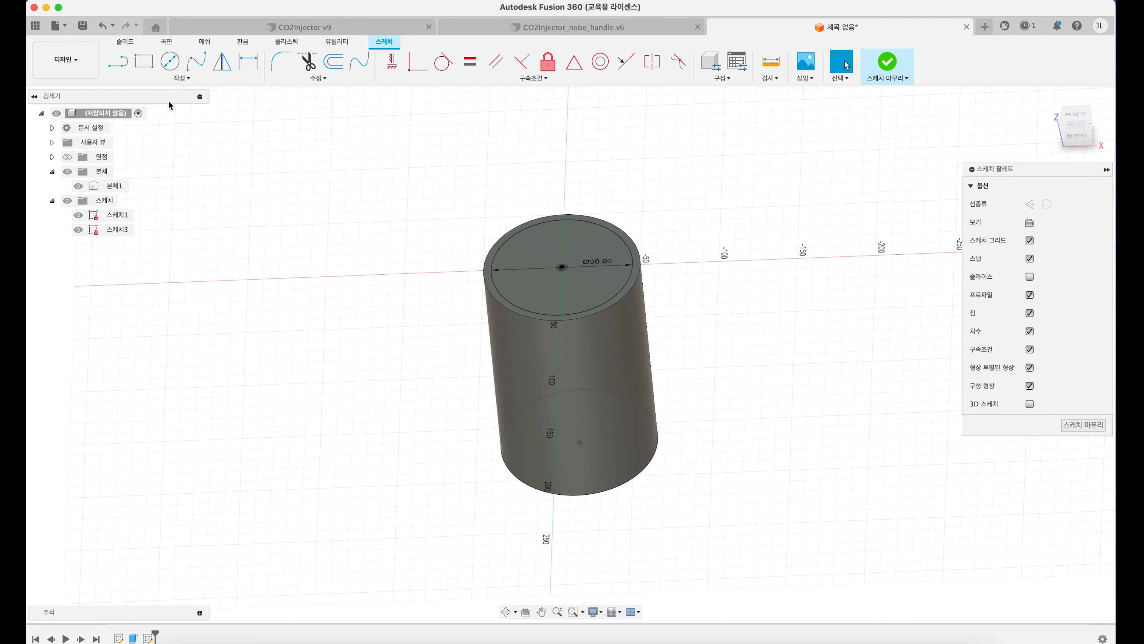
# Step: Extrude the 90 mm circle profile down into the cylinder as a cut
pyautogui.click(129, 41)
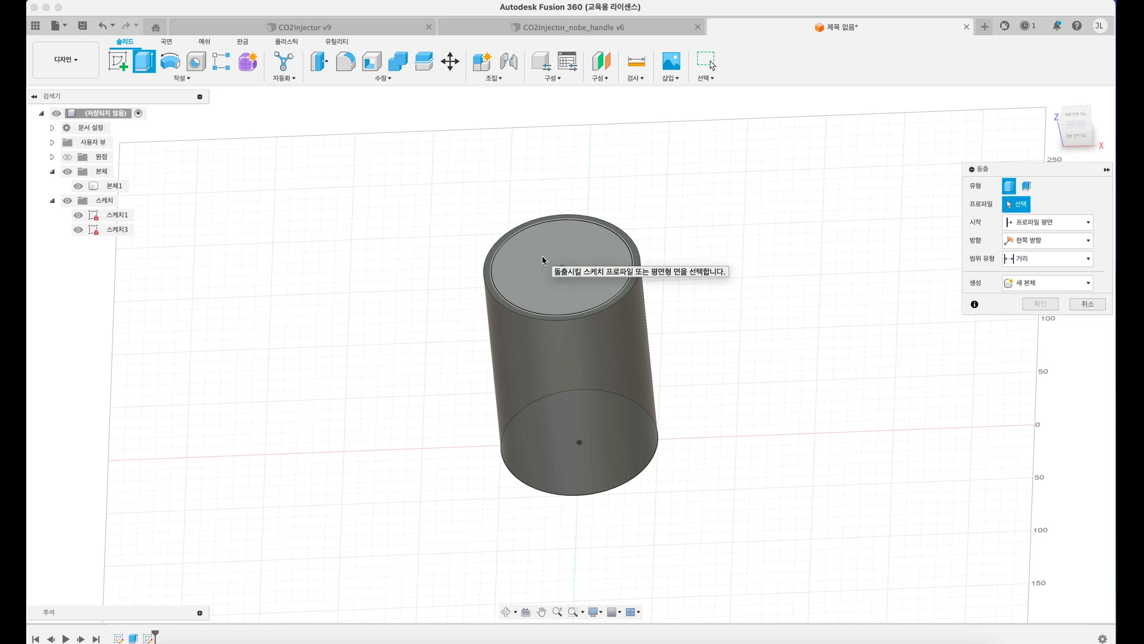
pyautogui.click(525, 246)
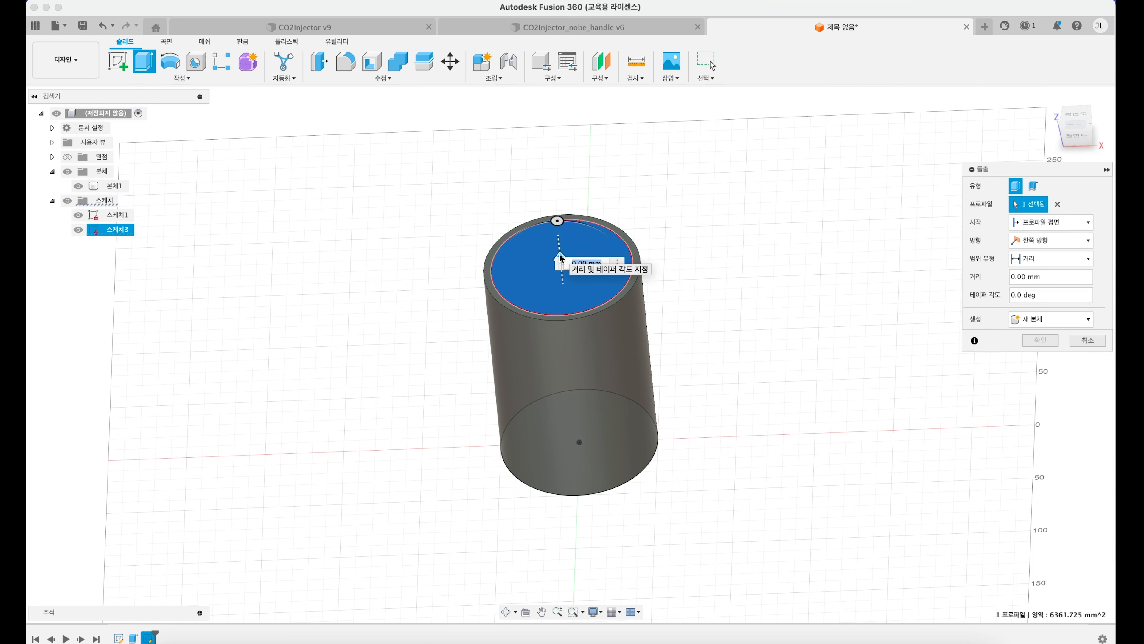
pyautogui.moveTo(560, 257); pyautogui.dragTo(568, 422)
pyautogui.press('Return')
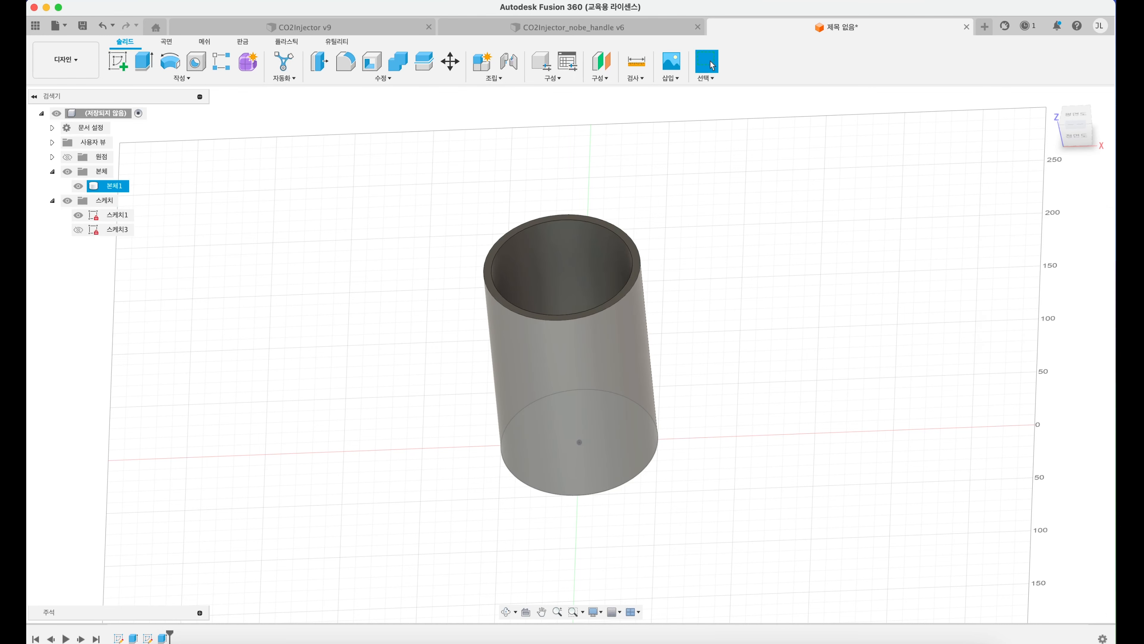
pyautogui.keyDown('shift'); pyautogui.moveTo(528, 242); pyautogui.dragTo(535, 269, button='middle'); pyautogui.keyUp('shift')
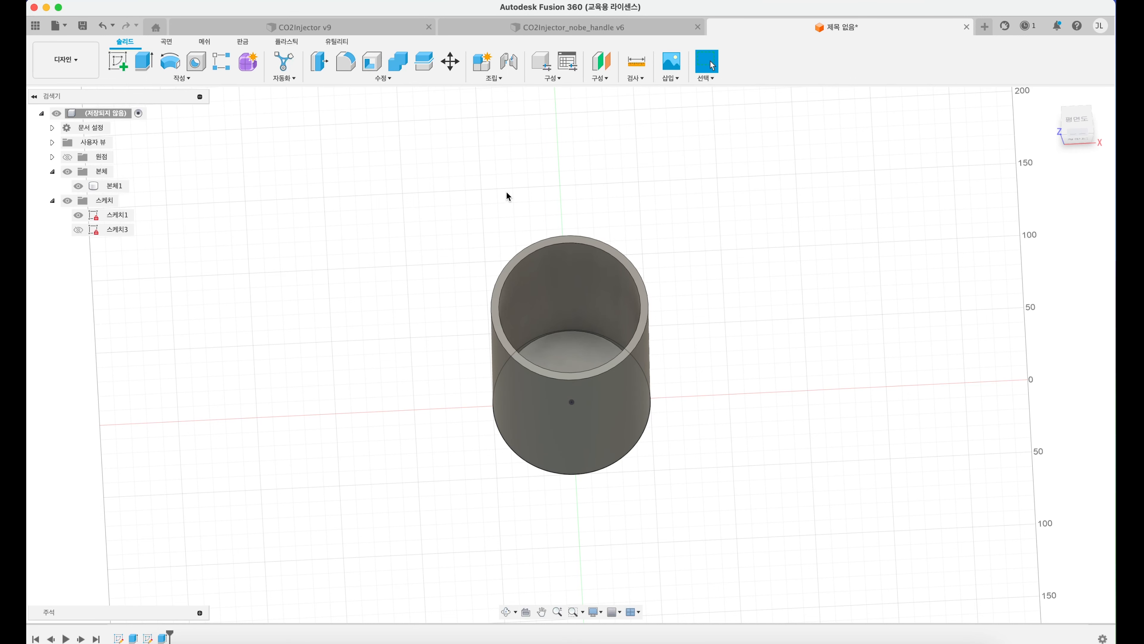
# Step: Undo the cut, both circle sketches and the cylinder extrusion back to an empty design
pyautogui.press('super+z')
pyautogui.press('super+z')
pyautogui.press('super+z')
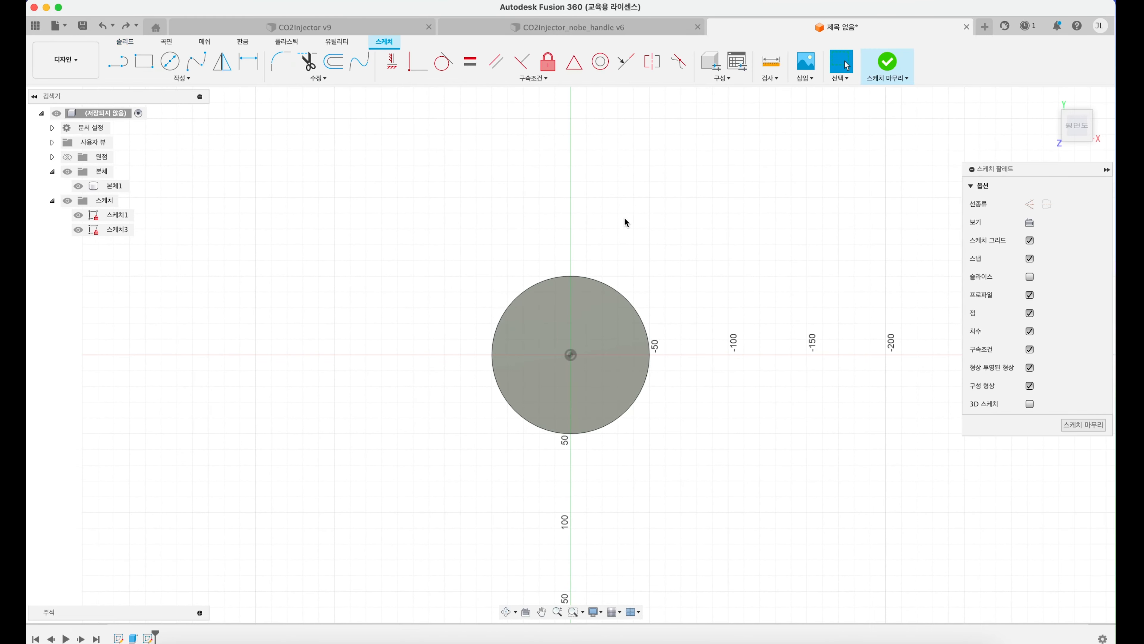
pyautogui.press('super+z')
pyautogui.press('super+z')
pyautogui.press('super+z')
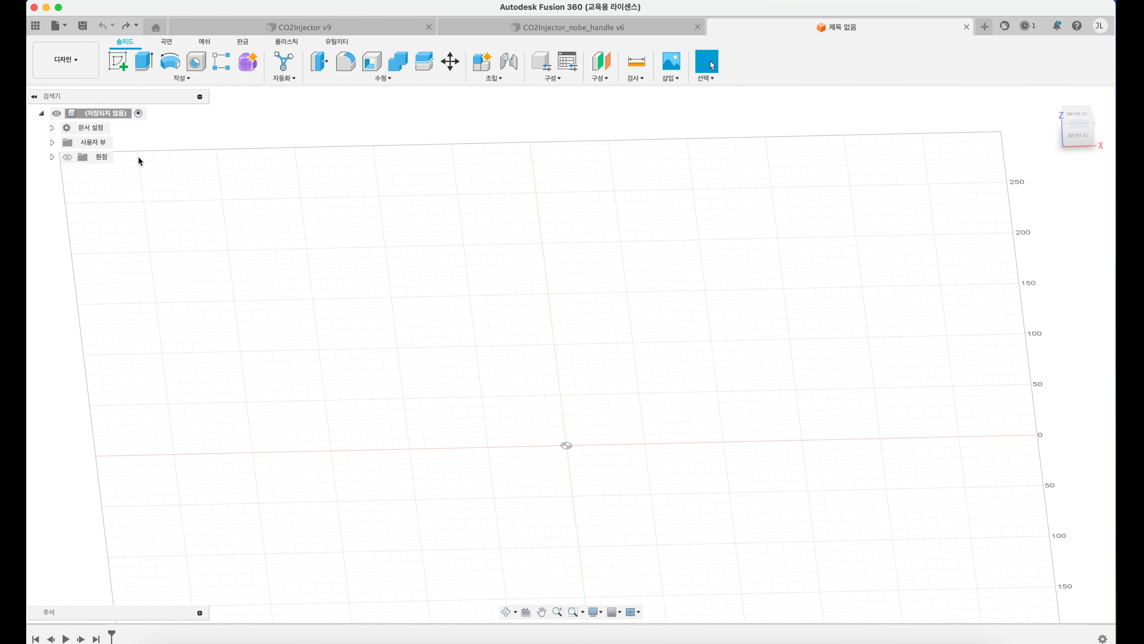
# Step: Sketch a 100 mm diameter circle centred on the origin on the horizontal XY plane
pyautogui.click(1064, 124)
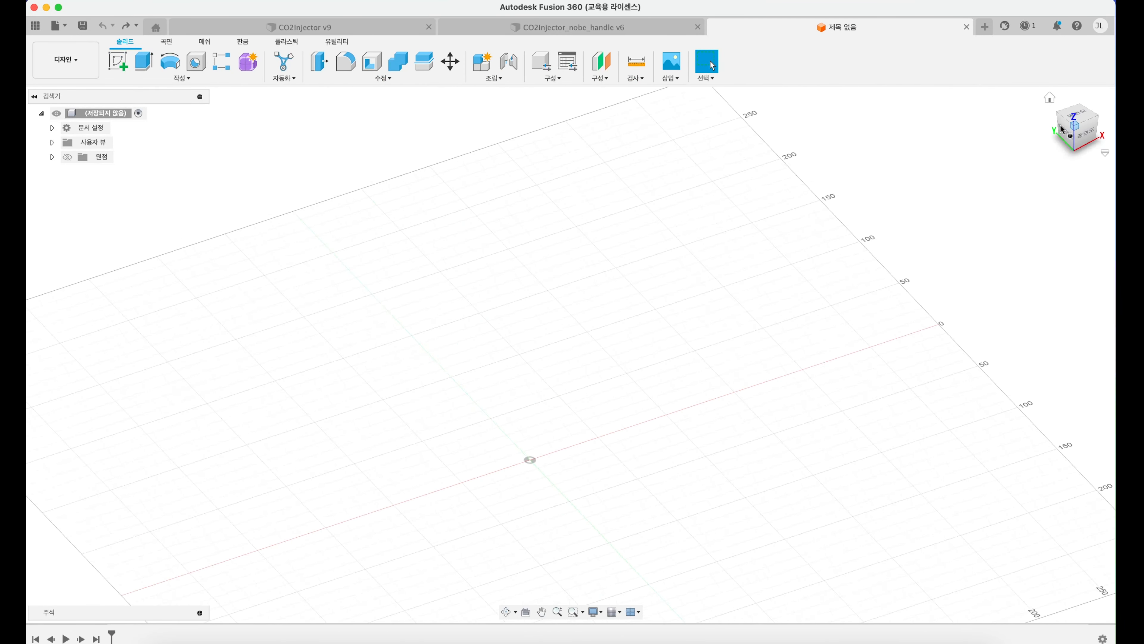
pyautogui.moveTo(602, 359); pyautogui.dragTo(709, 236, button='middle')
pyautogui.moveTo(654, 318)
pyautogui.mouseDown(button='middle')
pyautogui.moveTo(656, 350)
pyautogui.moveTo(659, 286)
pyautogui.mouseUp(button='middle')
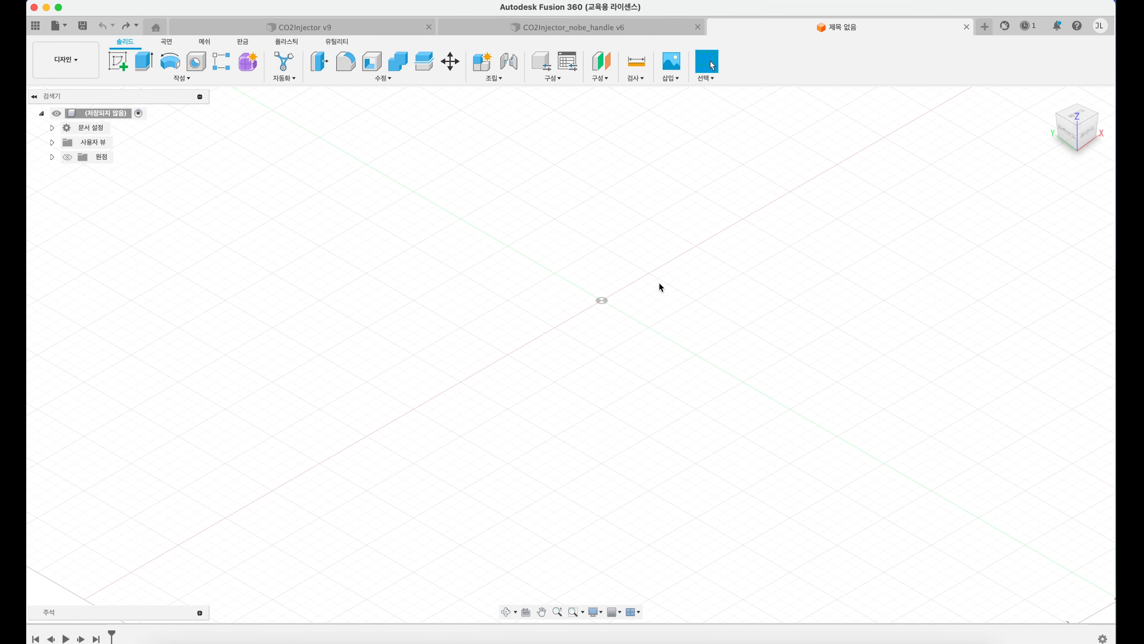
pyautogui.click(125, 62)
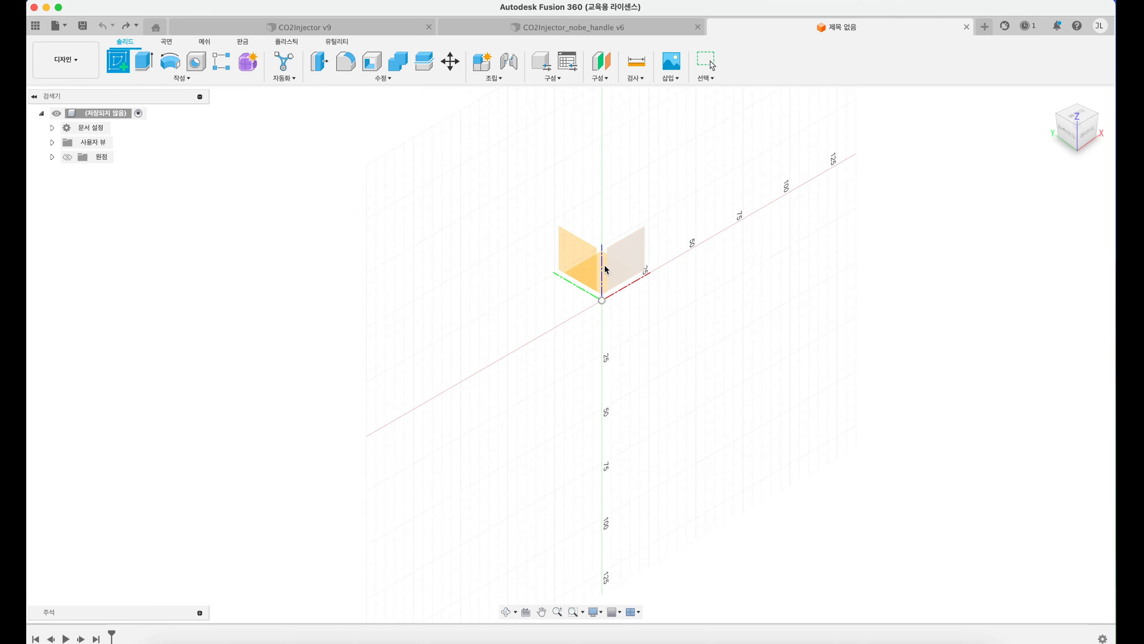
pyautogui.click(601, 257)
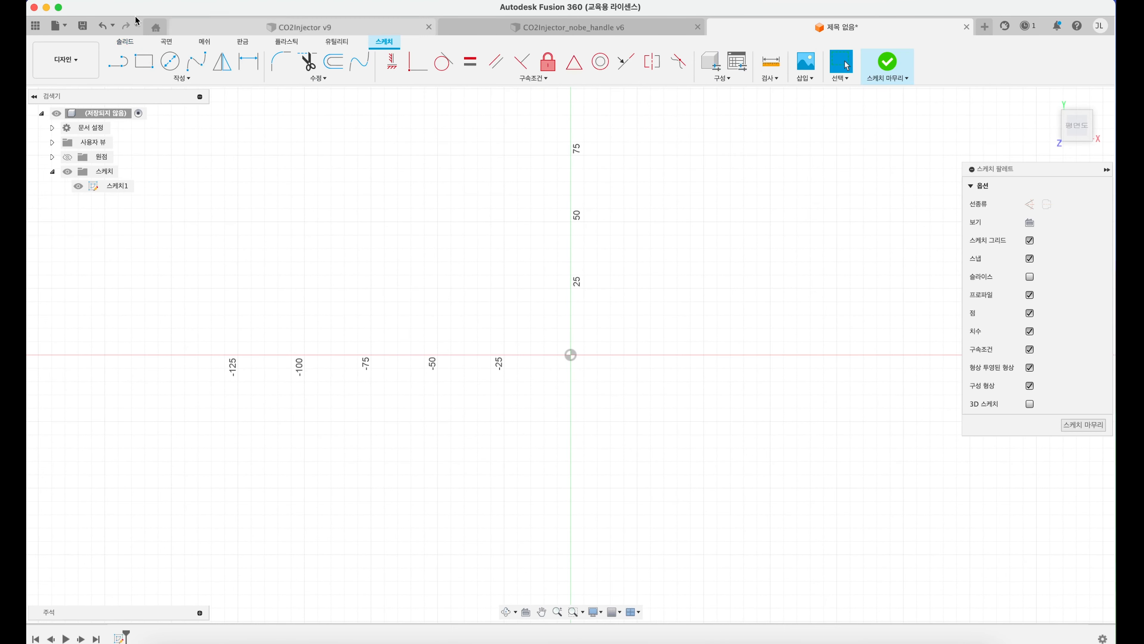
pyautogui.click(170, 61)
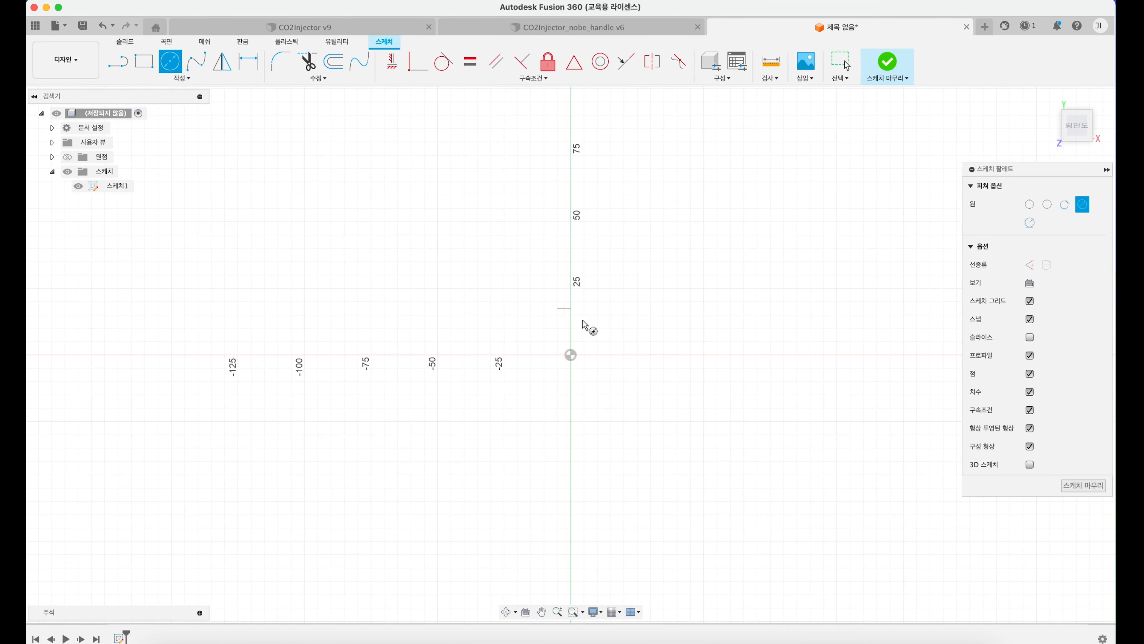
pyautogui.click(570, 354)
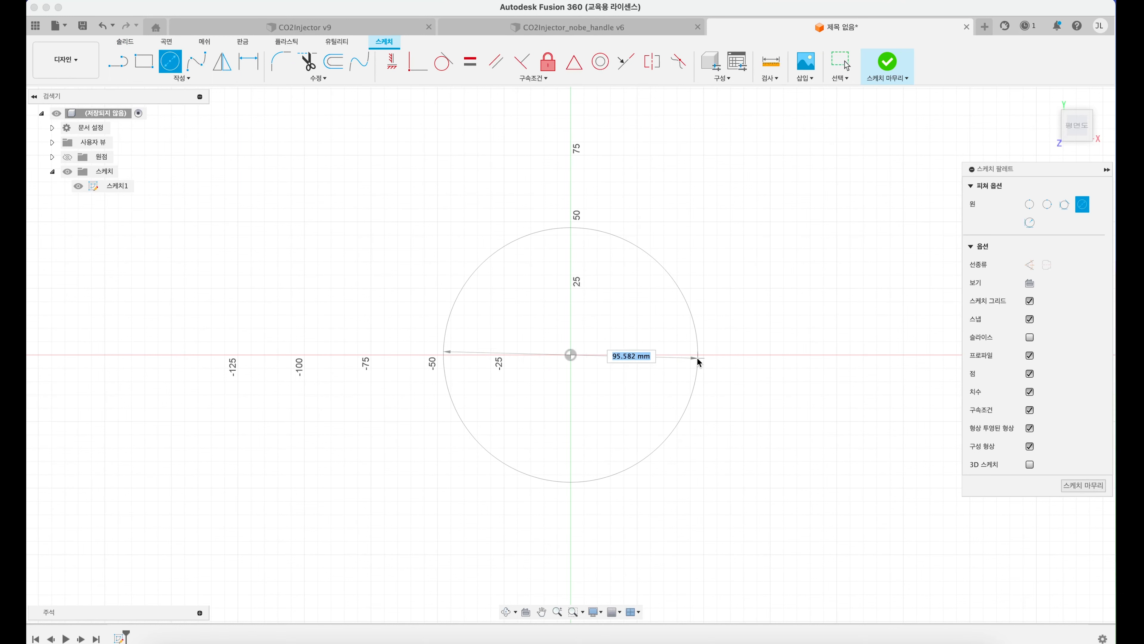
pyautogui.write('100')
pyautogui.press('Tab')
pyautogui.press('Return')
# Step: Extrude the 100 mm circle 150 mm upward as a new body
pyautogui.keyDown('shift'); pyautogui.moveTo(653, 327); pyautogui.dragTo(652, 256, button='middle'); pyautogui.keyUp('shift')
pyautogui.click(126, 43)
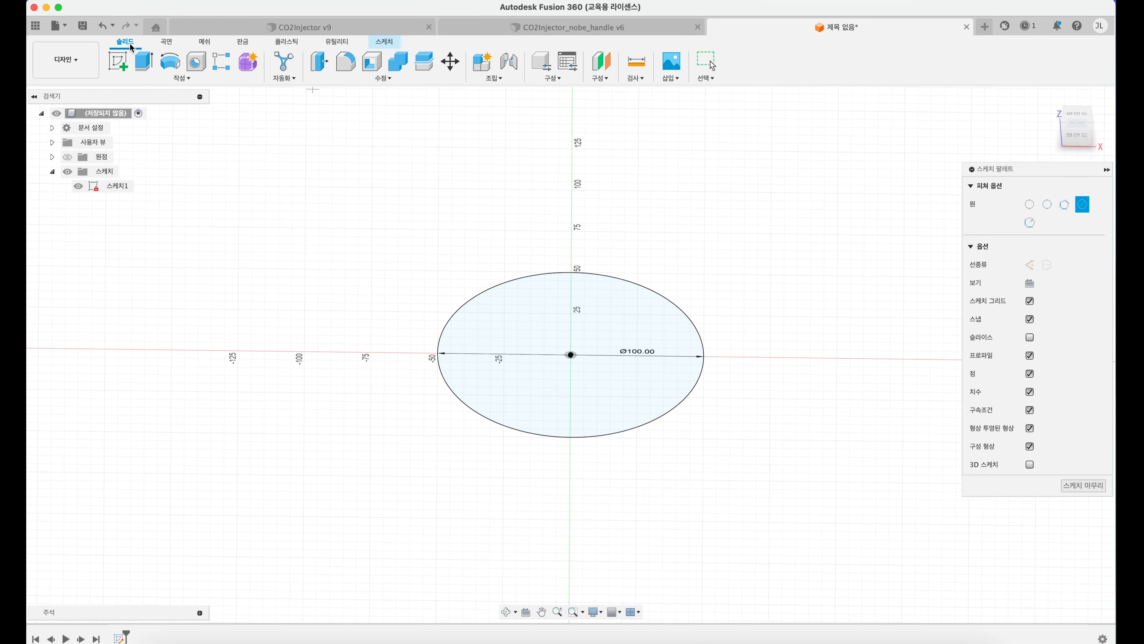
pyautogui.click(144, 62)
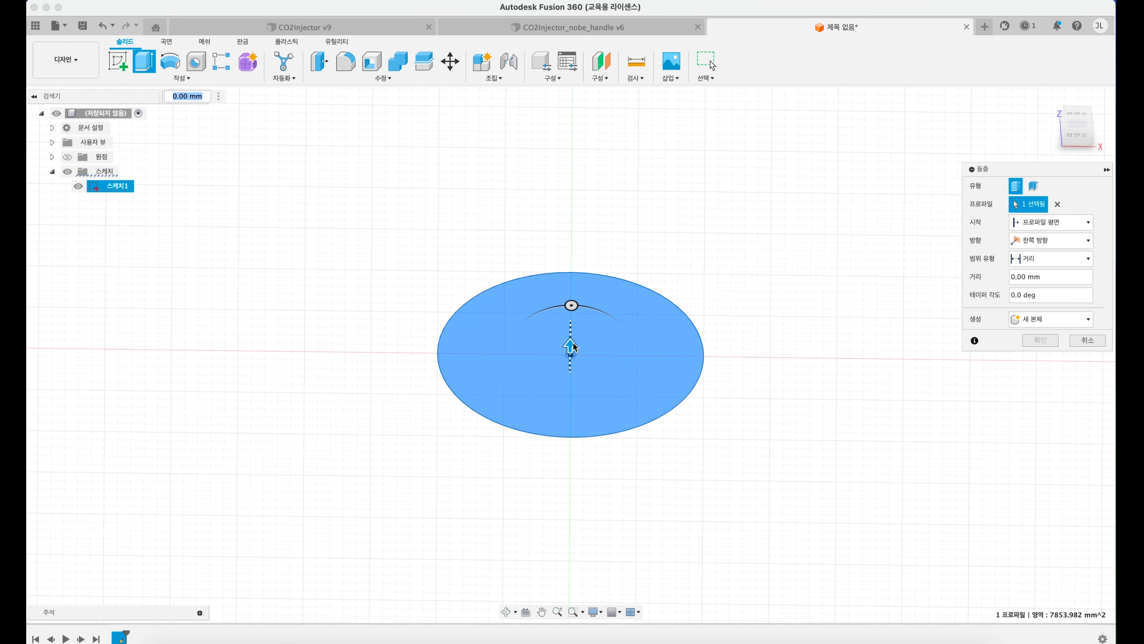
pyautogui.moveTo(571, 345); pyautogui.dragTo(579, 107)
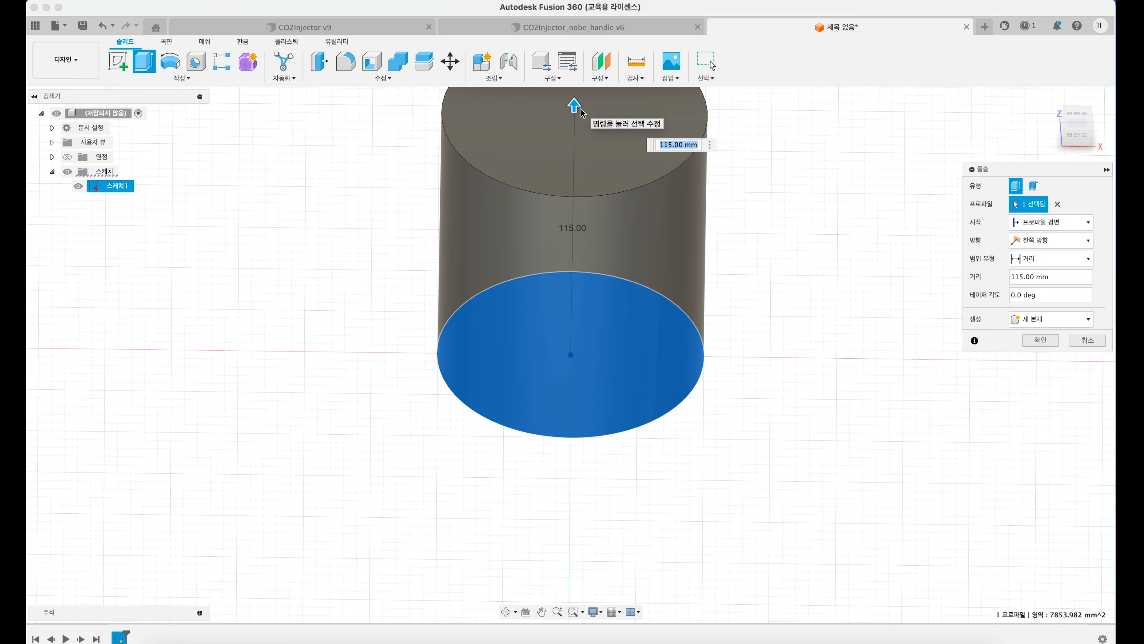
pyautogui.scroll(-3, 683, 266)
pyautogui.moveTo(683, 266); pyautogui.dragTo(675, 379, button='middle')
pyautogui.write('150')
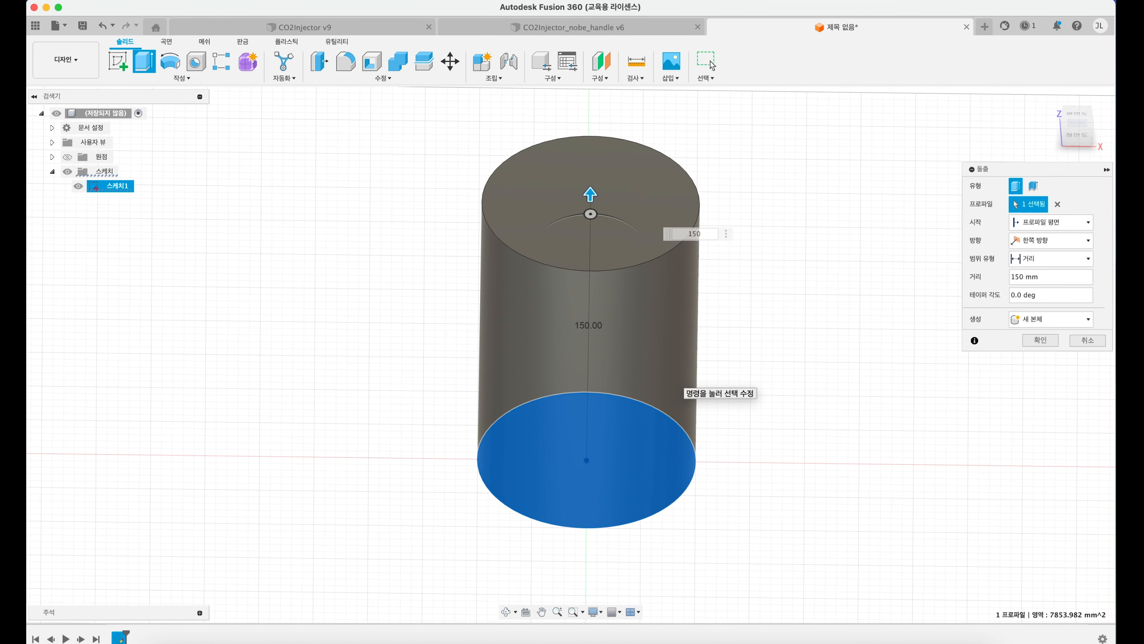
pyautogui.press('Return')
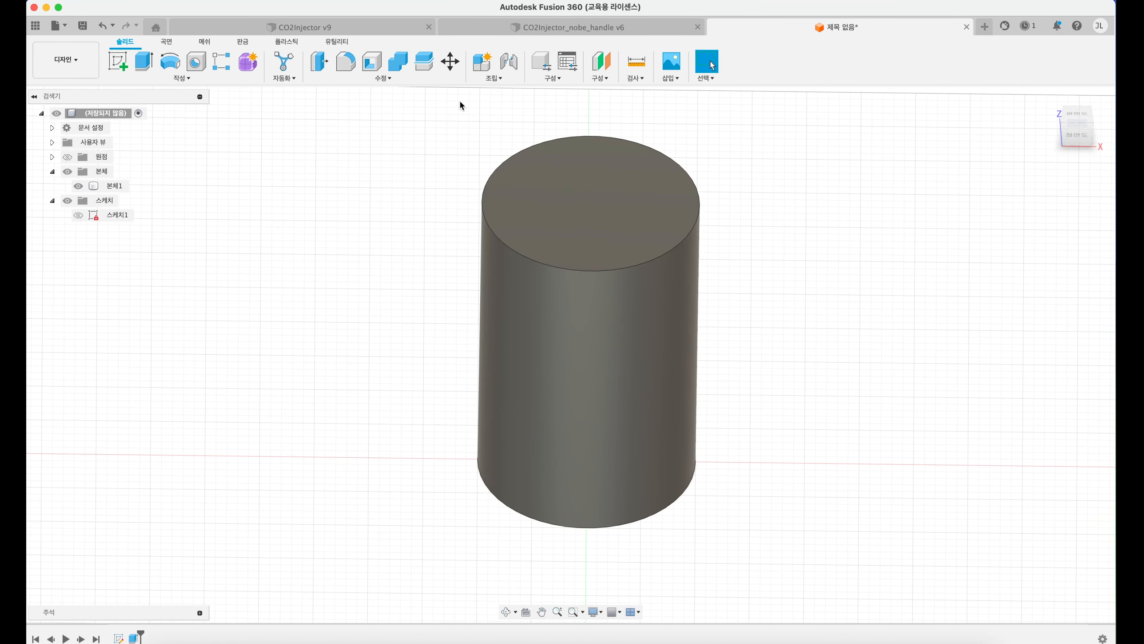
# Step: Create a sketch on the cylinder's top face with a 90 mm diameter circle centred on the origin
pyautogui.click(119, 62)
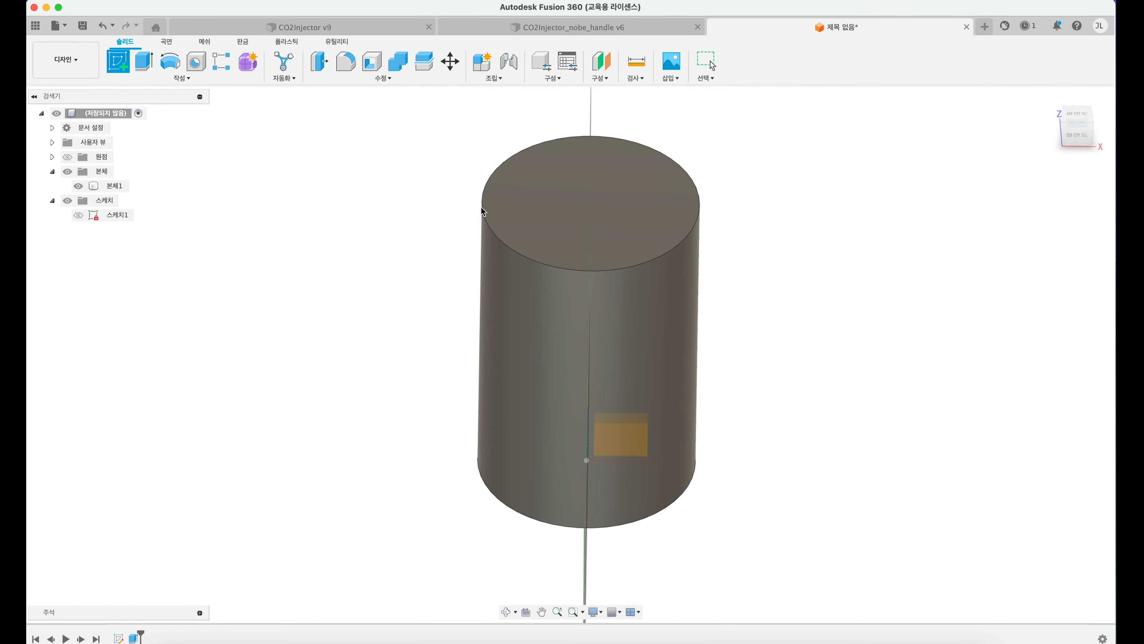
pyautogui.click(596, 205)
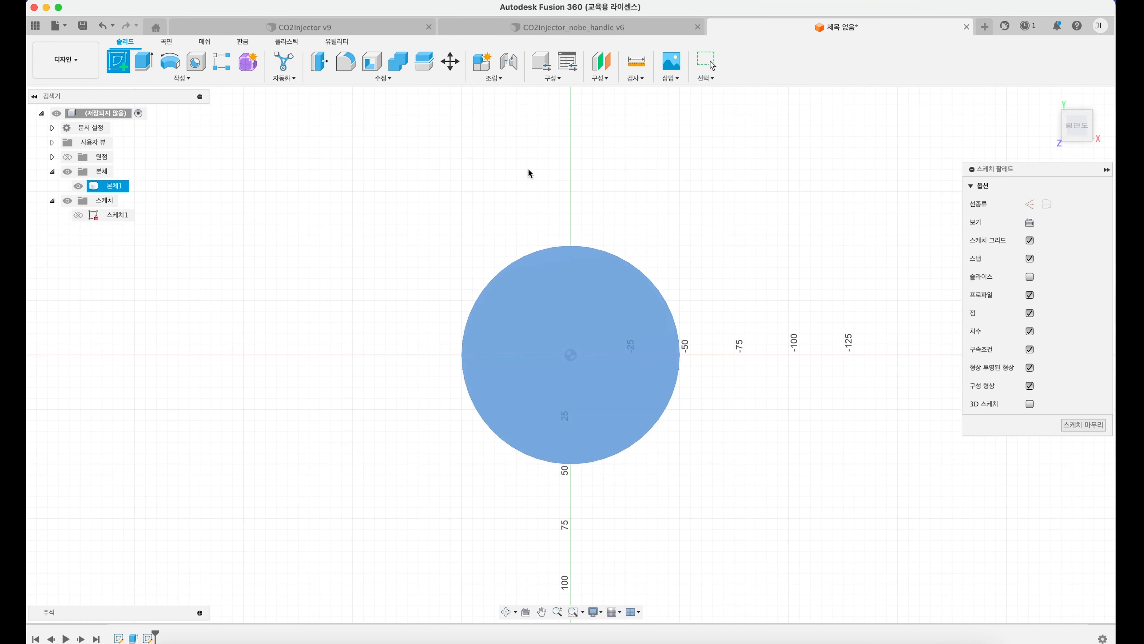
pyautogui.click(169, 61)
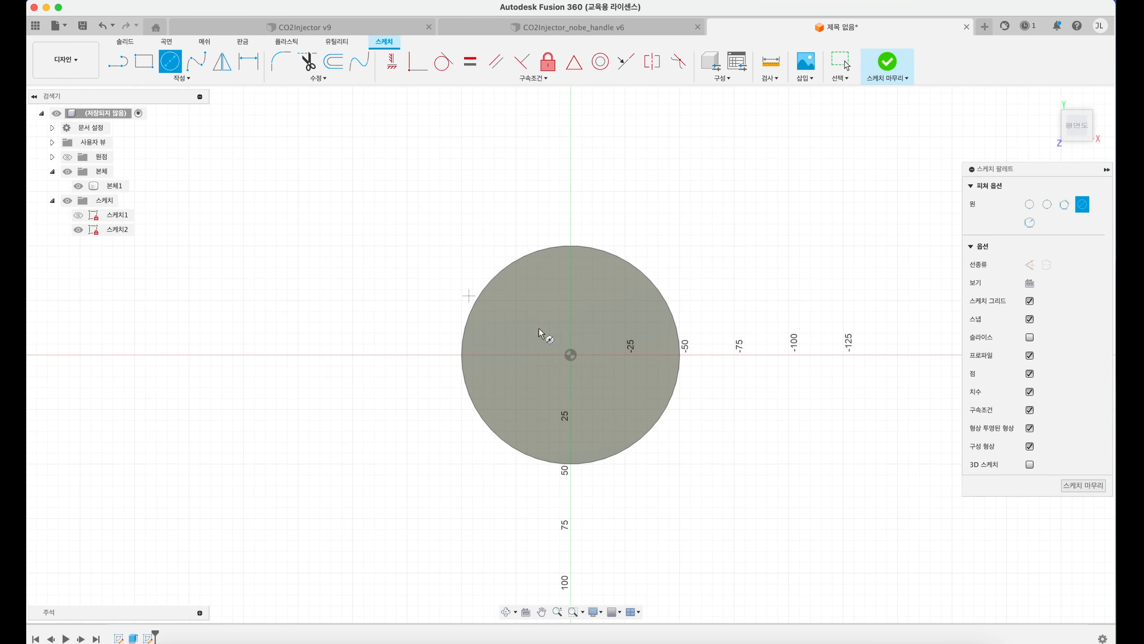
pyautogui.click(570, 355)
pyautogui.write('90')
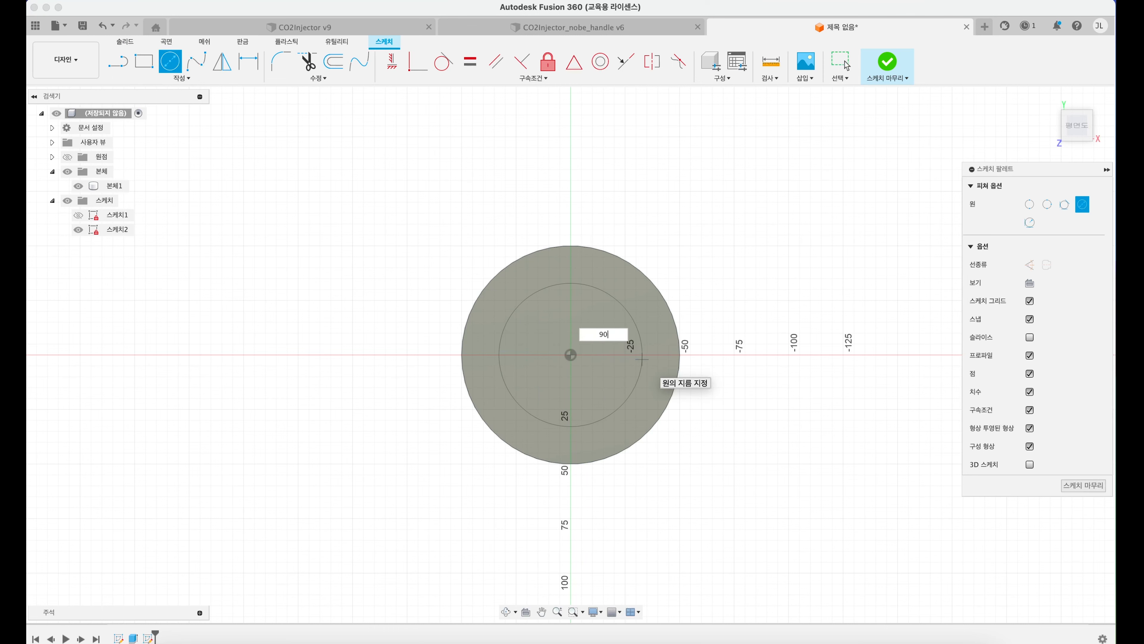
pyautogui.press('Return')
# Step: Cut the 90 mm circle profile -140 mm down into the cylinder with Extrude and view the hollow interior
pyautogui.keyDown('shift'); pyautogui.moveTo(548, 289); pyautogui.dragTo(553, 199, button='middle'); pyautogui.keyUp('shift')
pyautogui.click(136, 44)
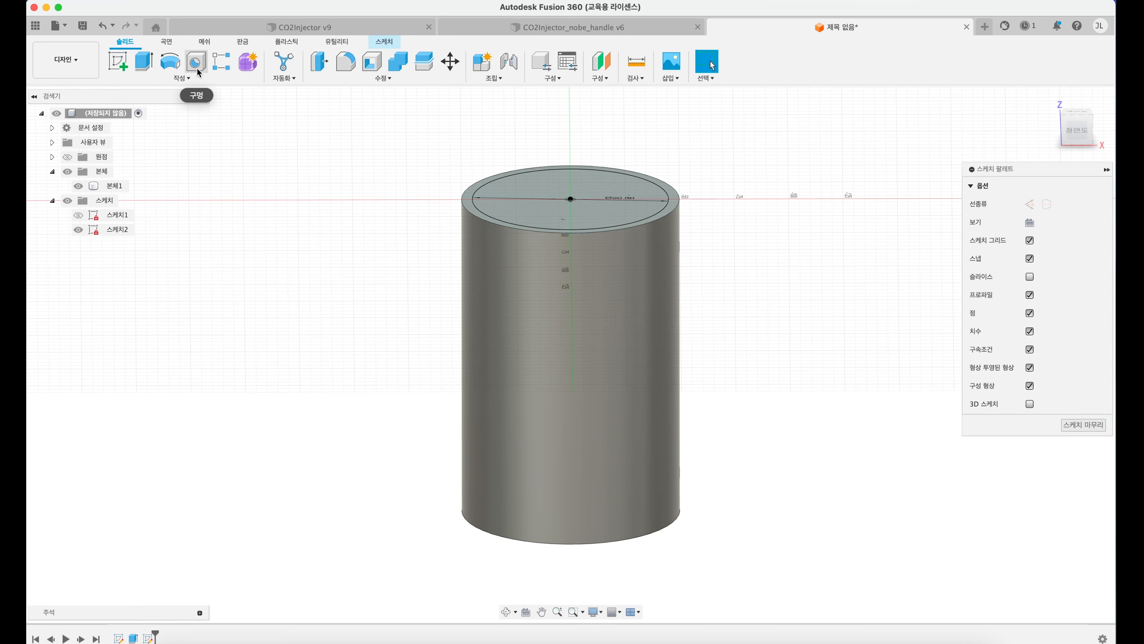
pyautogui.click(143, 61)
pyautogui.click(586, 207)
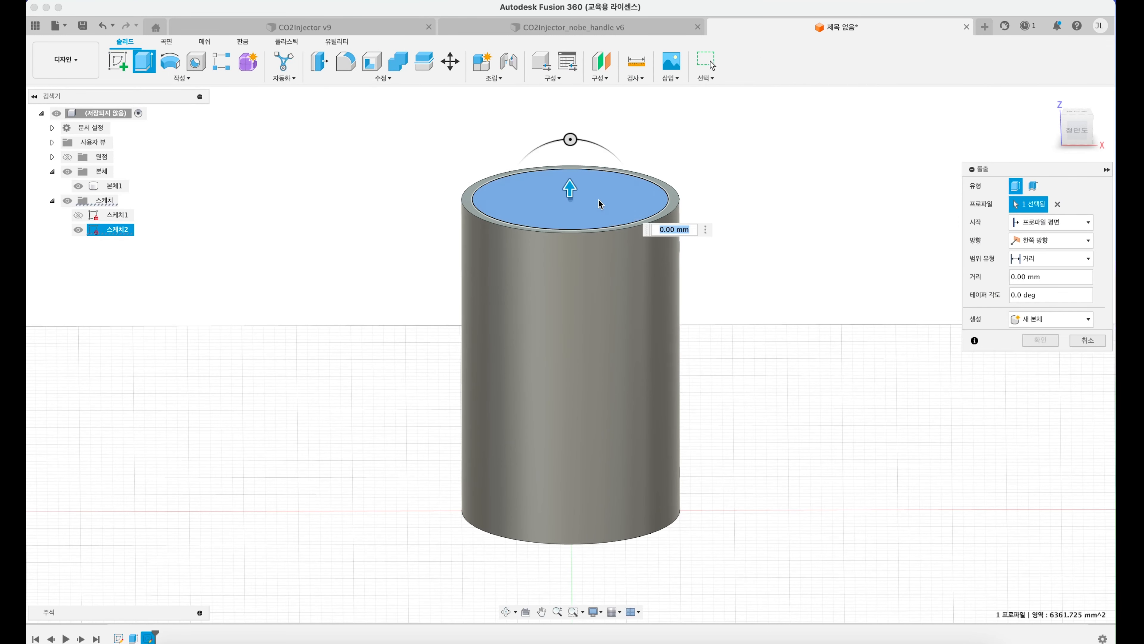
pyautogui.moveTo(570, 197); pyautogui.dragTo(571, 488)
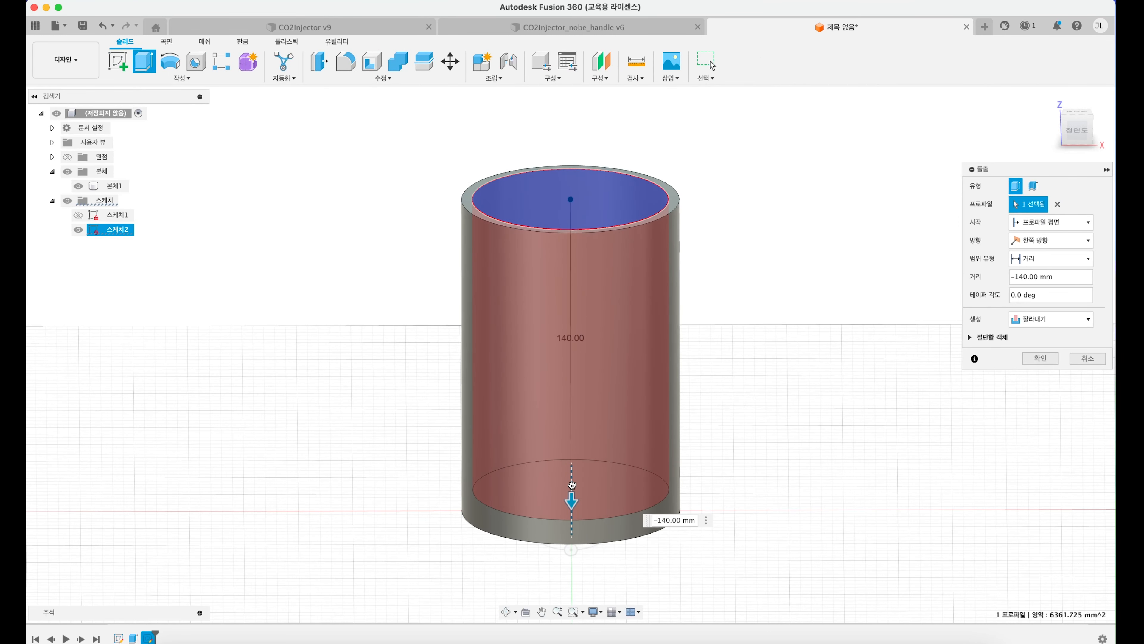
pyautogui.press('Return')
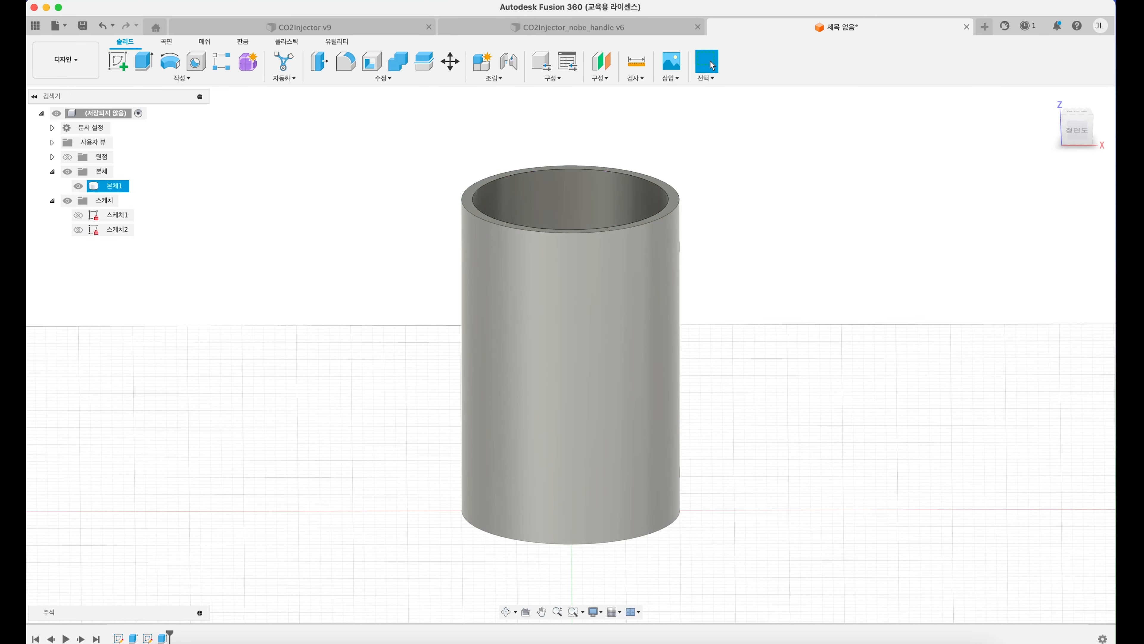
pyautogui.keyDown('shift'); pyautogui.moveTo(701, 288); pyautogui.dragTo(703, 334, button='middle'); pyautogui.keyUp('shift')
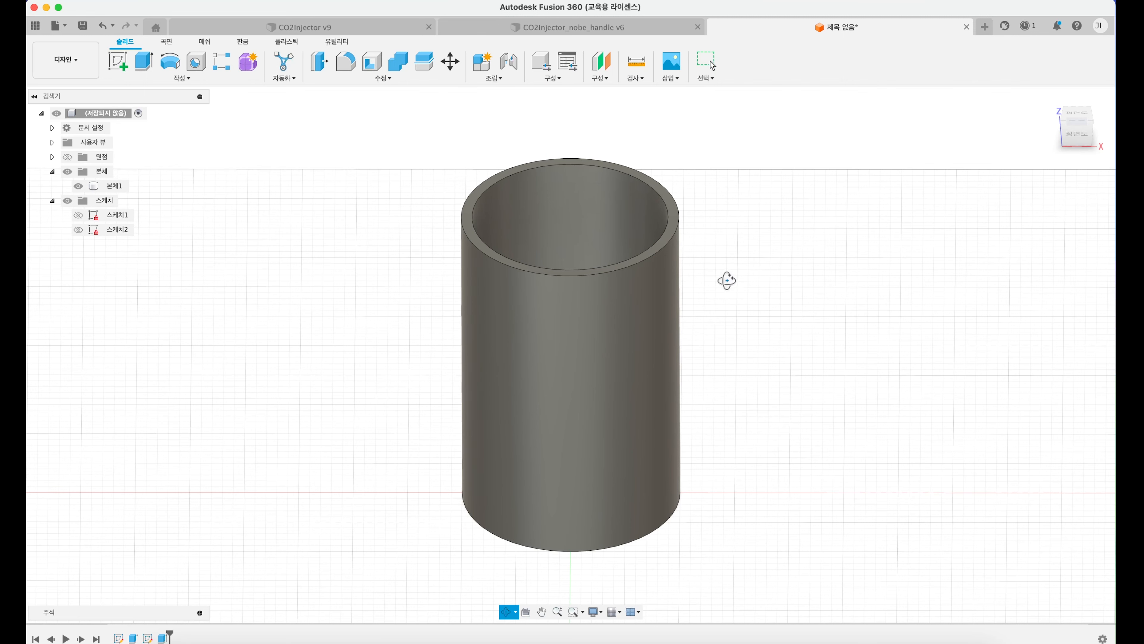
pyautogui.keyDown('shift'); pyautogui.moveTo(728, 278); pyautogui.dragTo(728, 336, button='middle'); pyautogui.keyUp('shift')
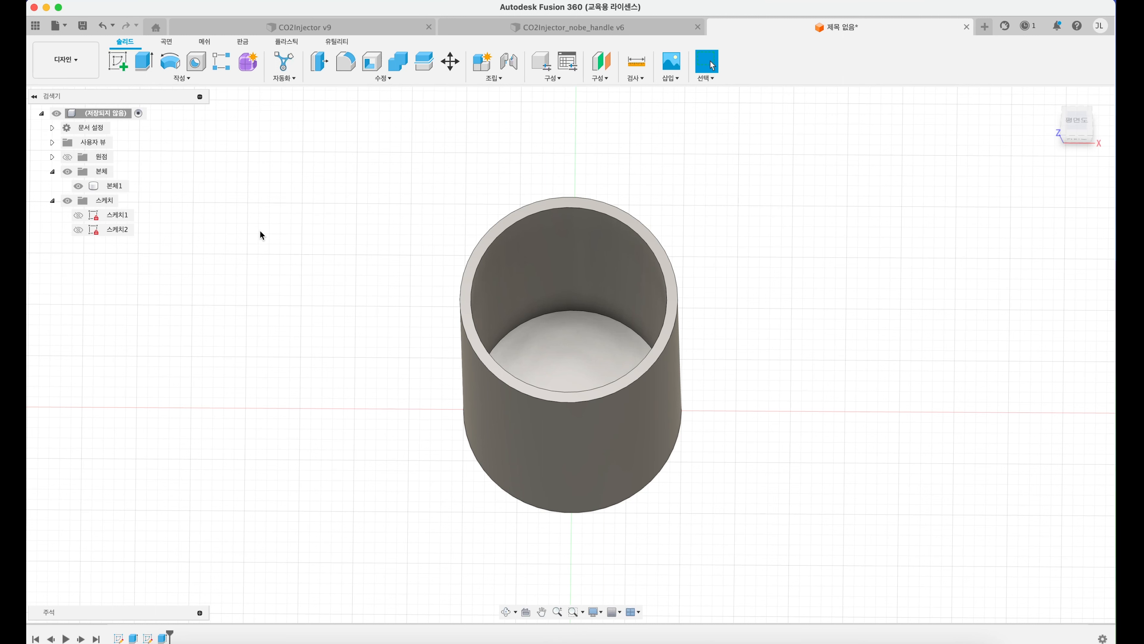
# Step: Toggle the cup body's visibility several times, leaving the body hidden
pyautogui.click(92, 187)
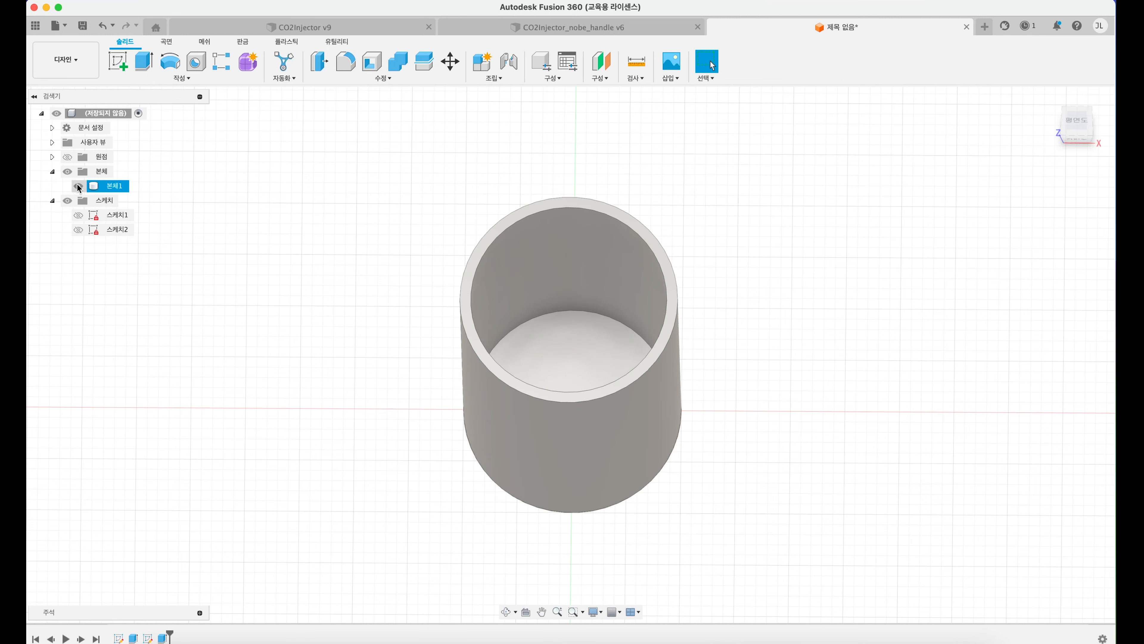
pyautogui.press('Escape')
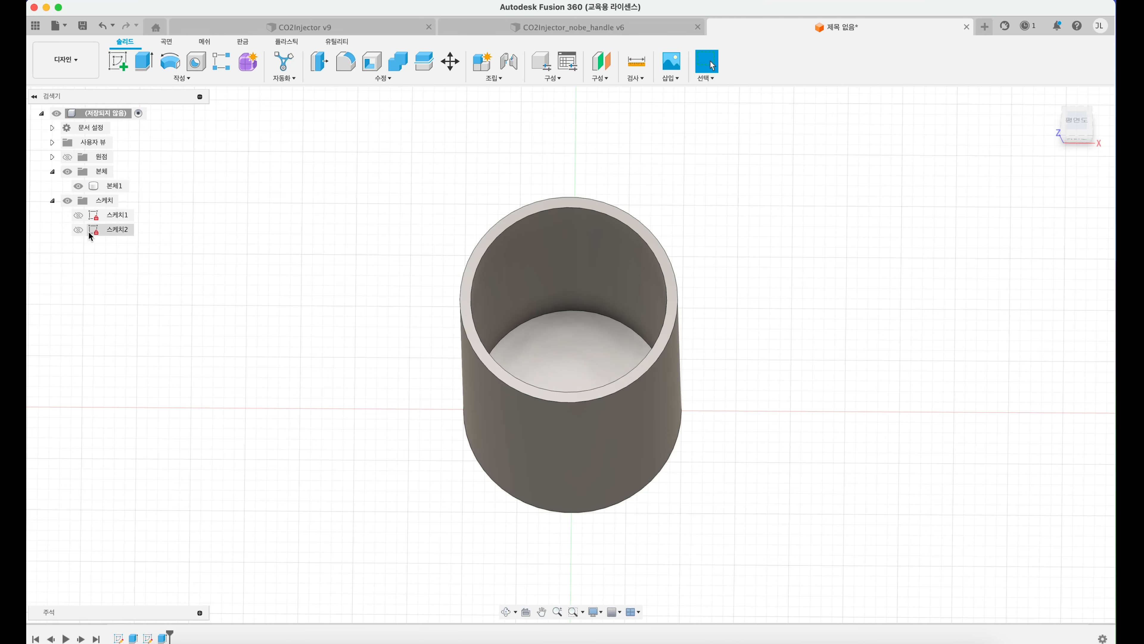
pyautogui.click(83, 186)
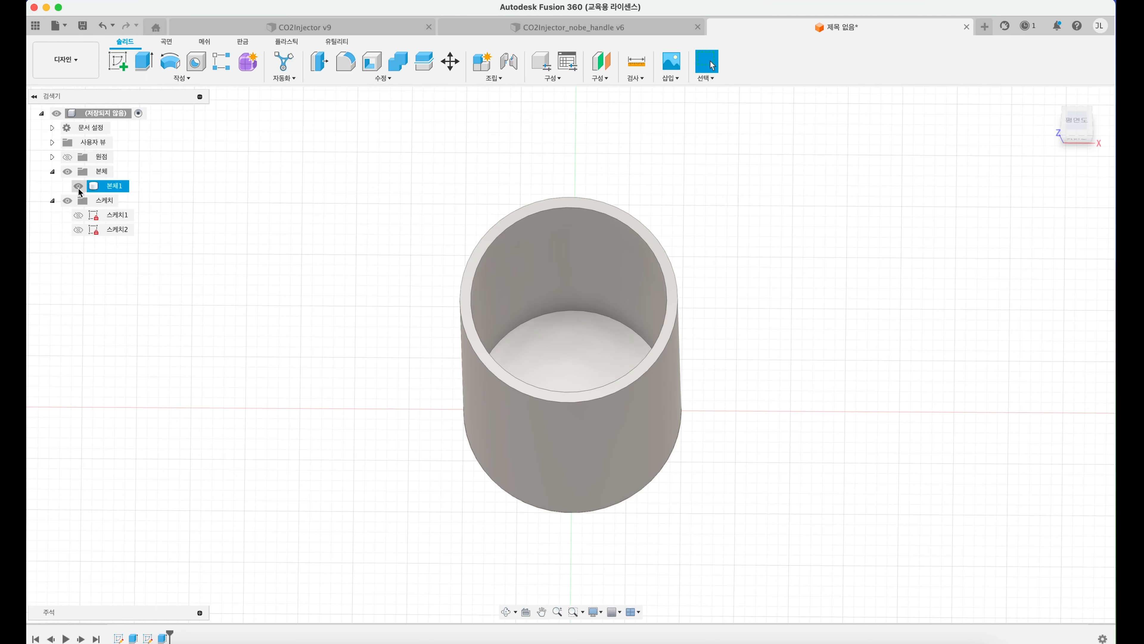
pyautogui.click(77, 191)
pyautogui.click(77, 191)
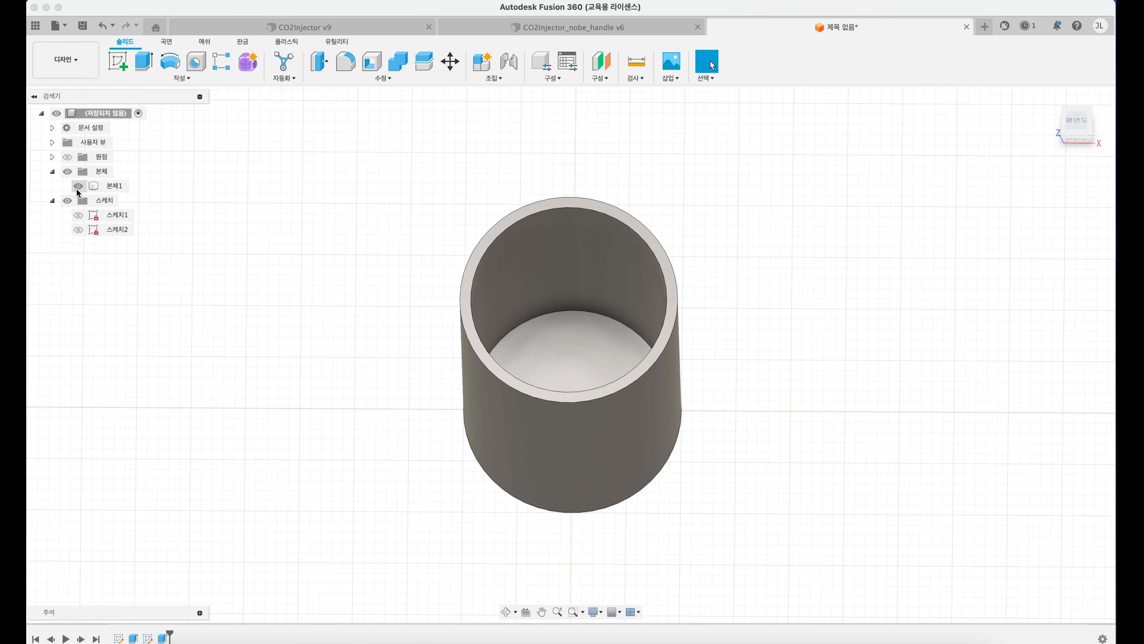
pyautogui.click(78, 189)
pyautogui.click(78, 187)
pyautogui.click(78, 186)
pyautogui.click(79, 187)
pyautogui.click(79, 187)
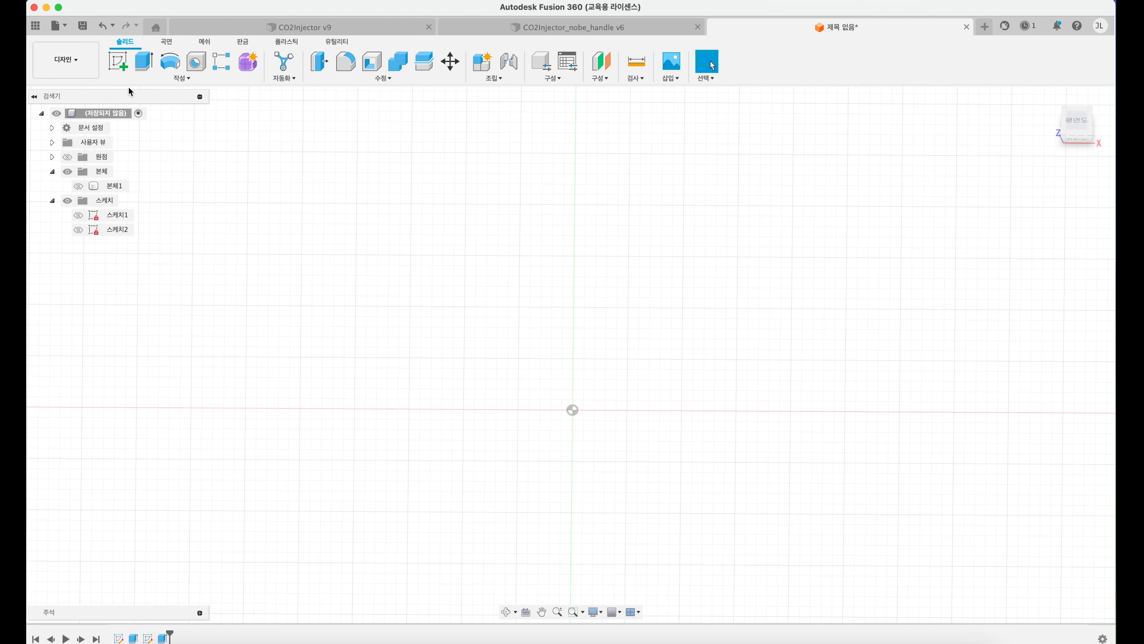
pyautogui.click(119, 61)
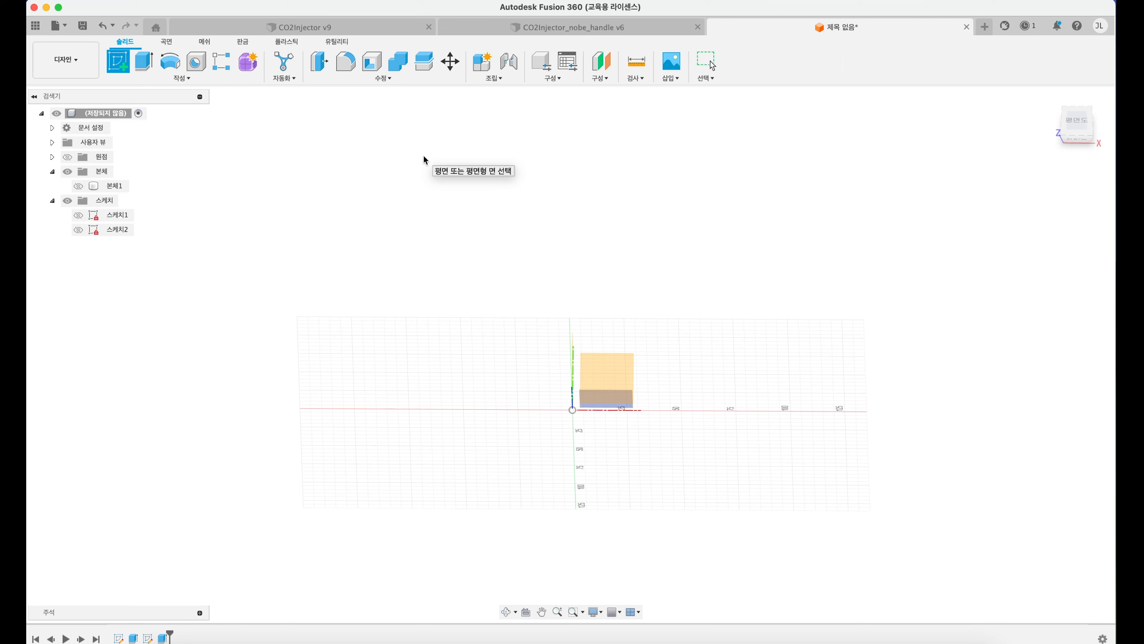
pyautogui.click(1082, 124)
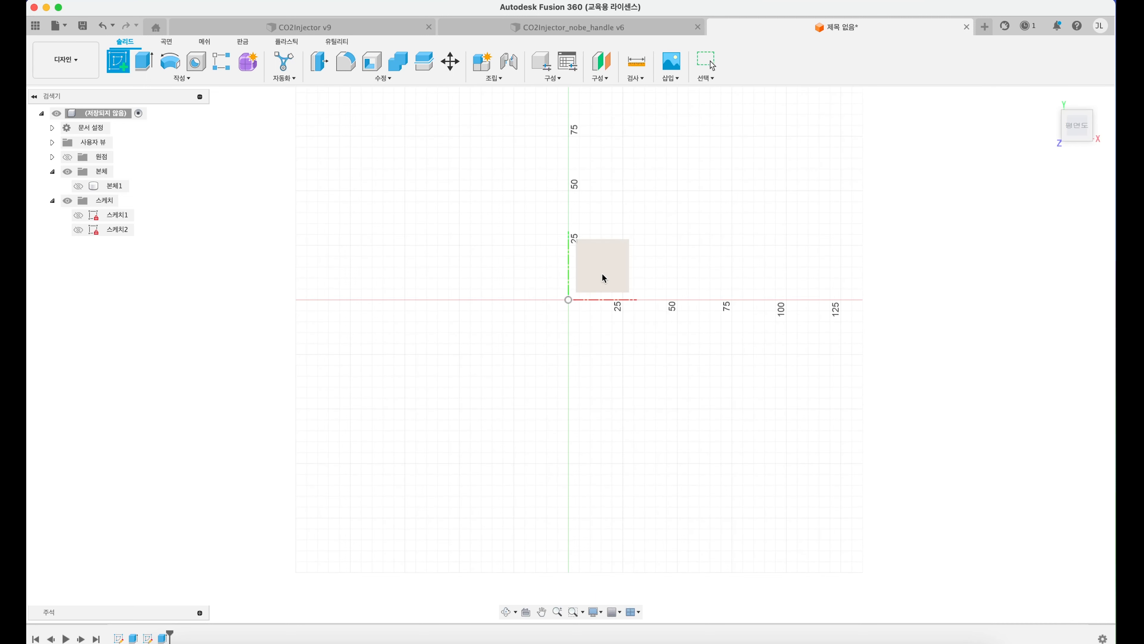
pyautogui.click(77, 186)
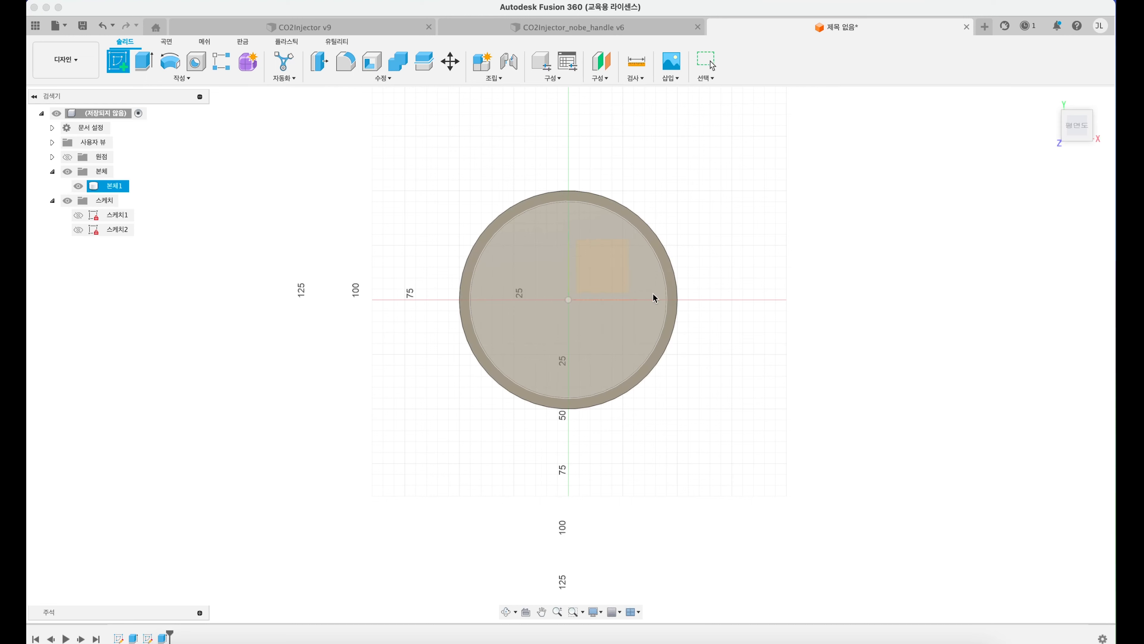
pyautogui.keyDown('shift'); pyautogui.moveTo(605, 339); pyautogui.dragTo(672, 282, button='middle'); pyautogui.keyUp('shift')
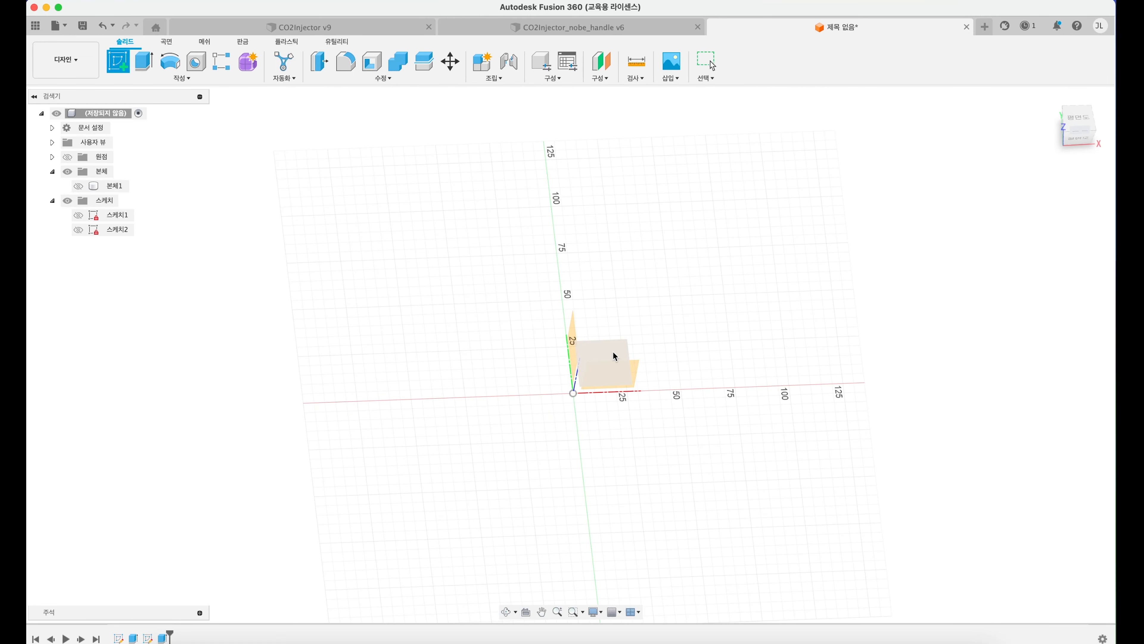
pyautogui.click(613, 351)
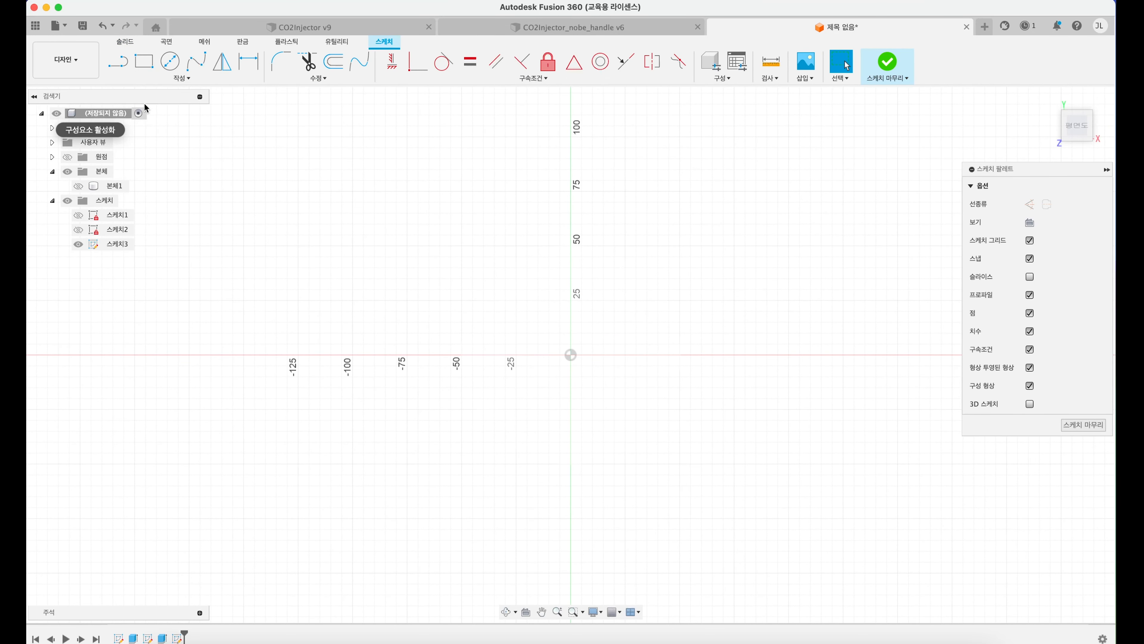
pyautogui.click(126, 59)
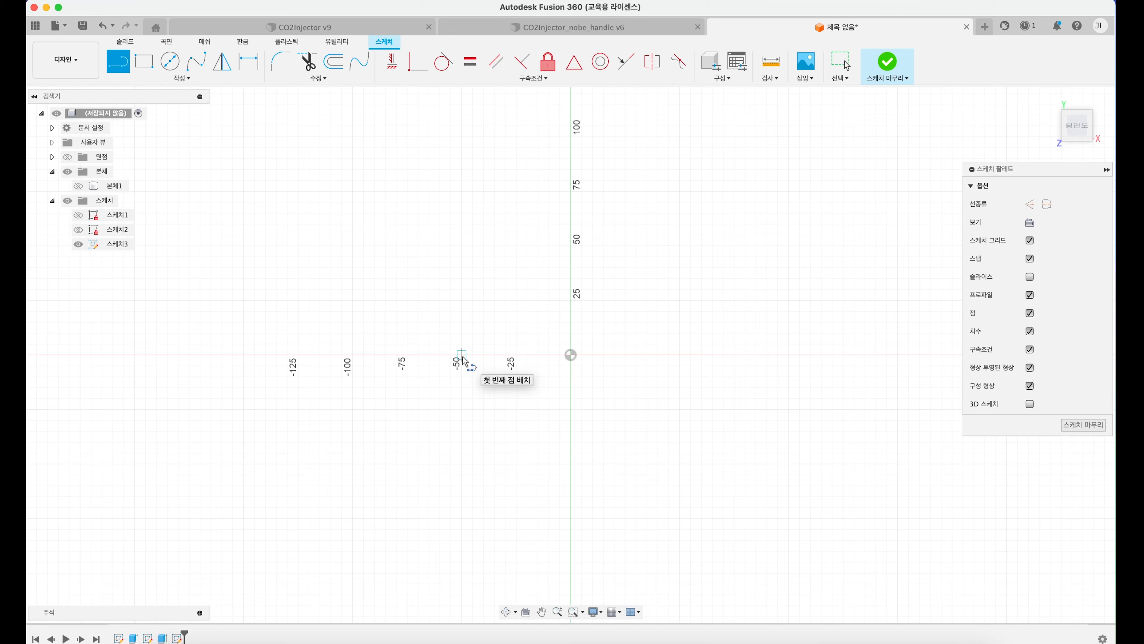
pyautogui.click(80, 186)
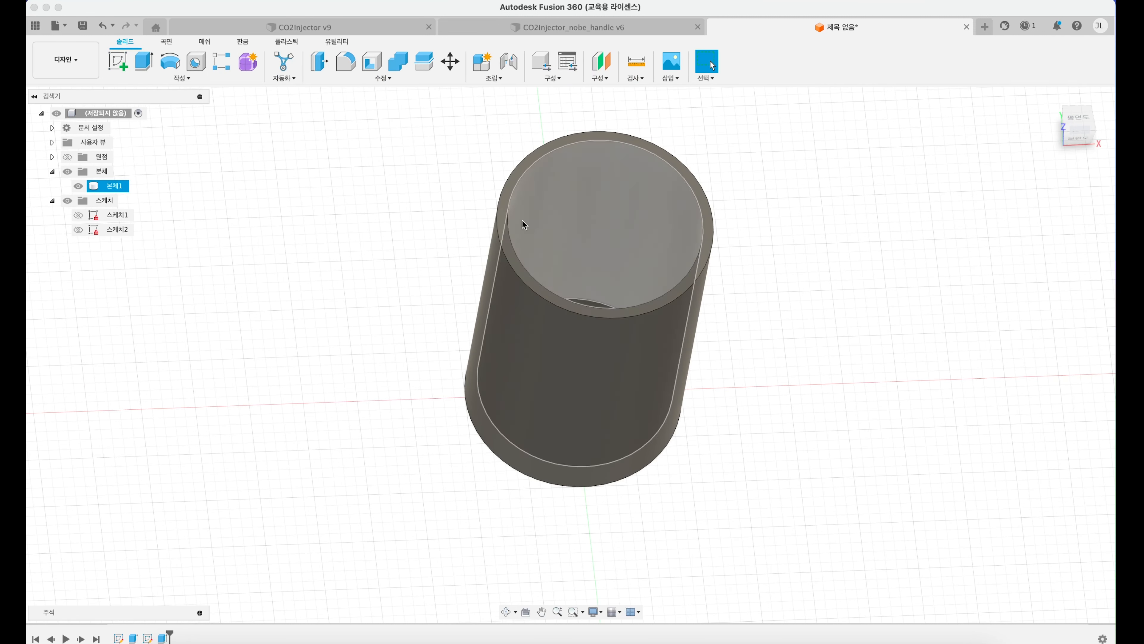
pyautogui.click(79, 186)
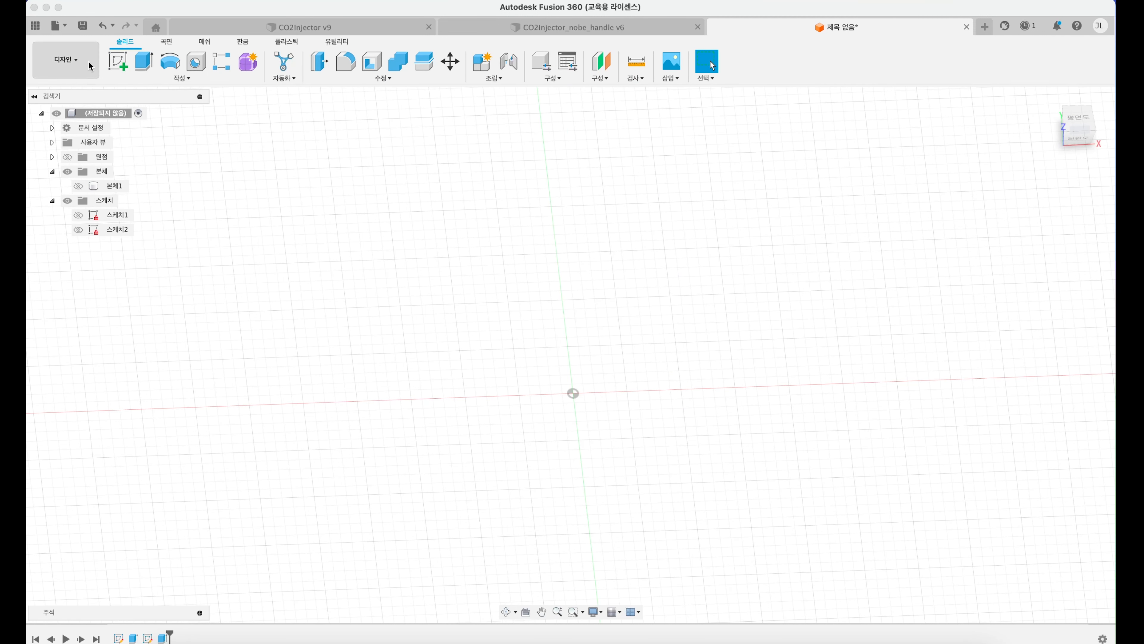
# Step: Create a new sketch on the horizontal XY origin plane with the cup body hidden
pyautogui.click(118, 61)
pyautogui.click(621, 351)
# Step: Draw a 100 mm horizontal line centred on the origin, running from -50 to 50 along the X axis
pyautogui.click(122, 64)
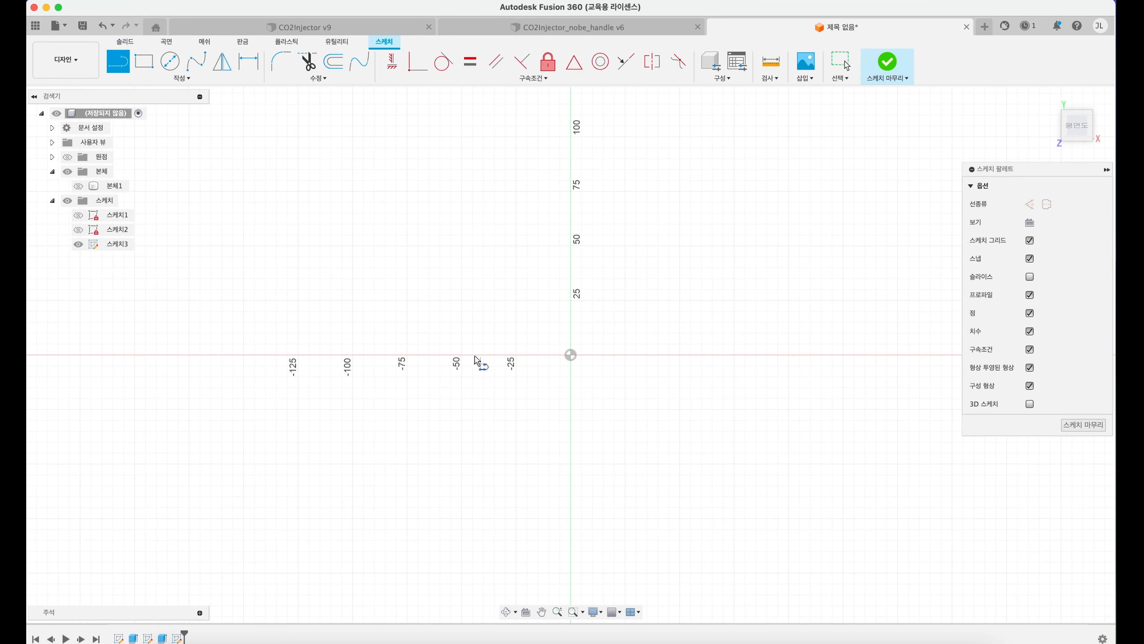
pyautogui.click(462, 355)
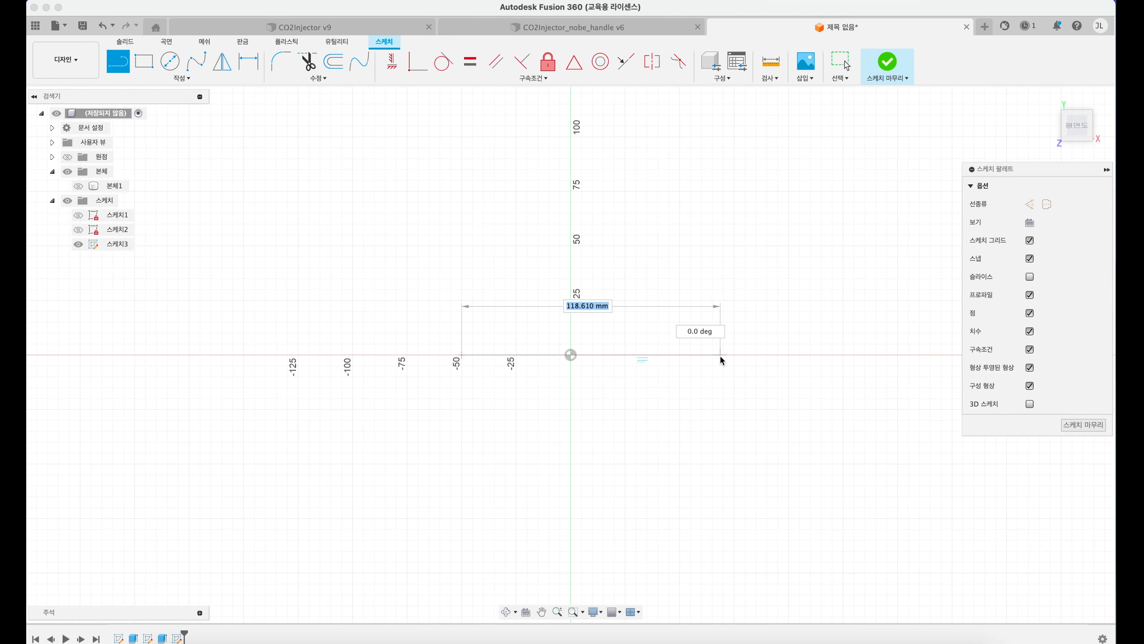
pyautogui.click(680, 355)
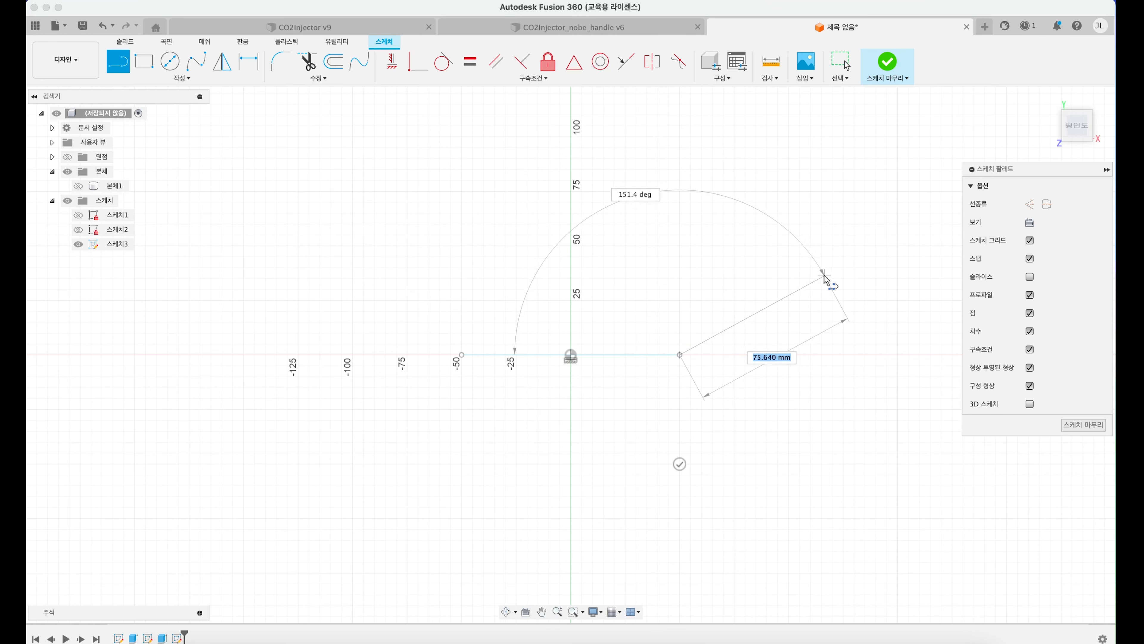
pyautogui.press('Escape')
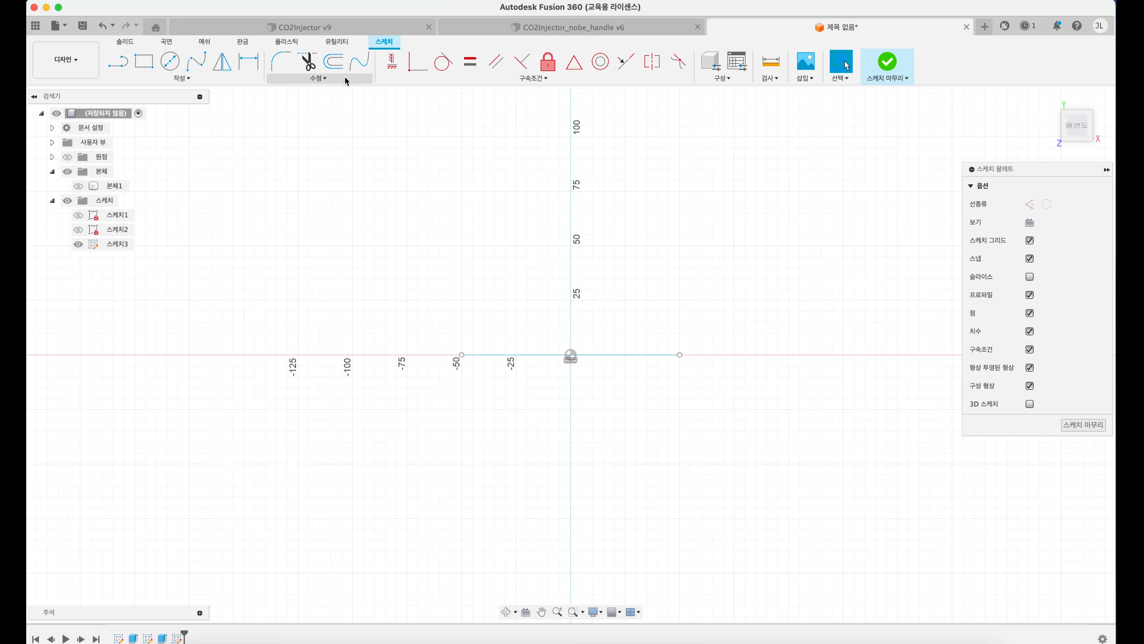
# Step: Draw a 10 mm diameter circle centred on the vertical axis about 50 mm below the origin
pyautogui.click(164, 69)
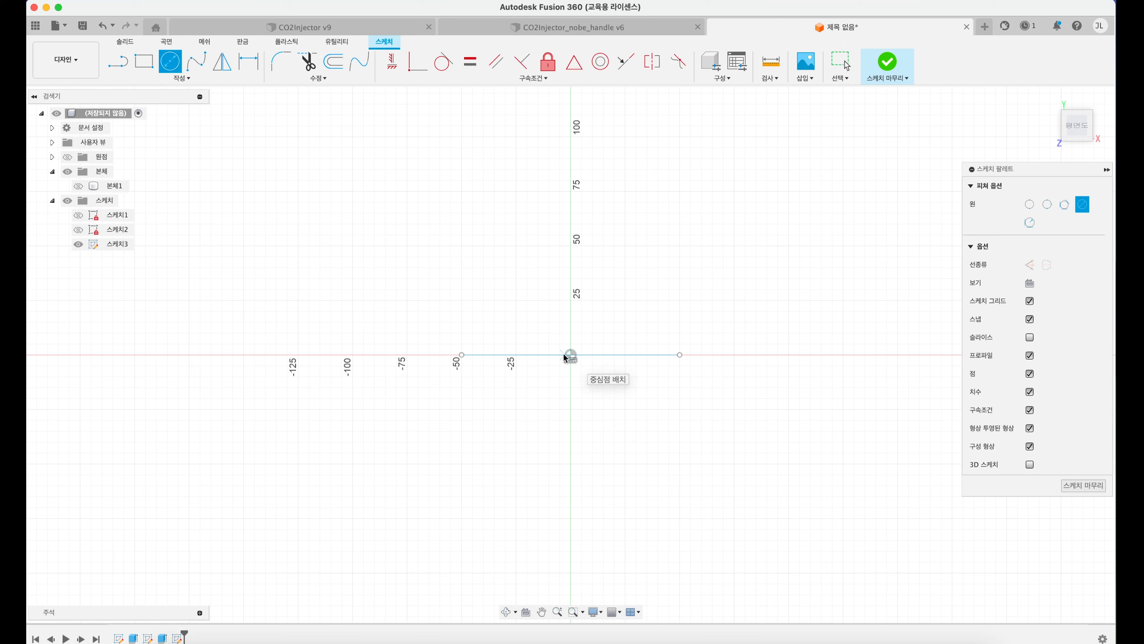
pyautogui.click(570, 464)
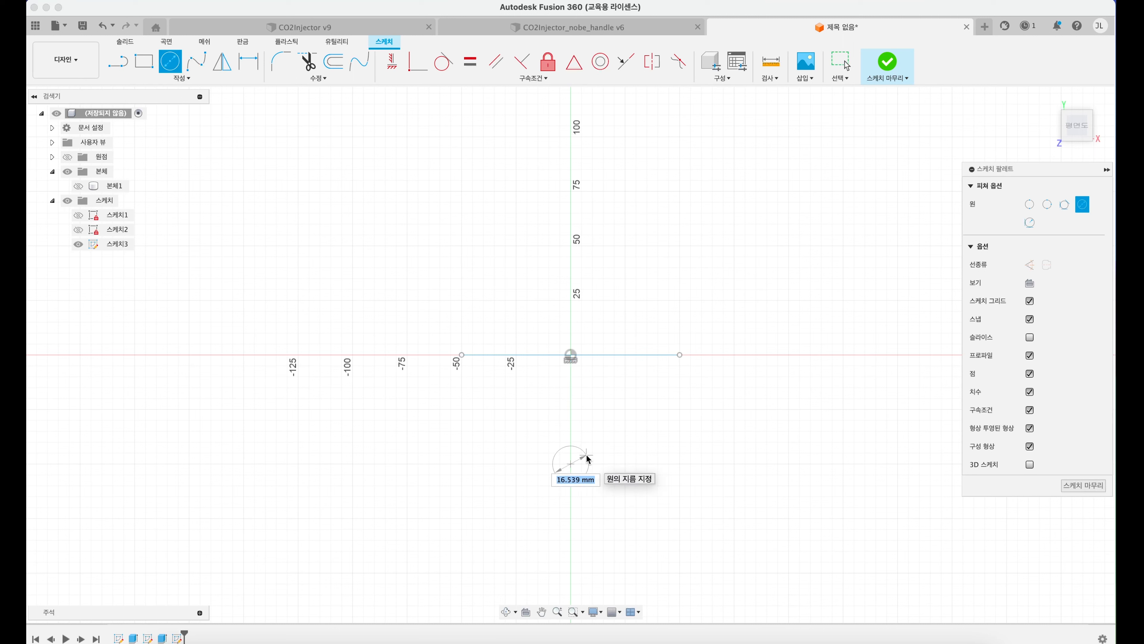
pyautogui.write('10')
pyautogui.press('Return')
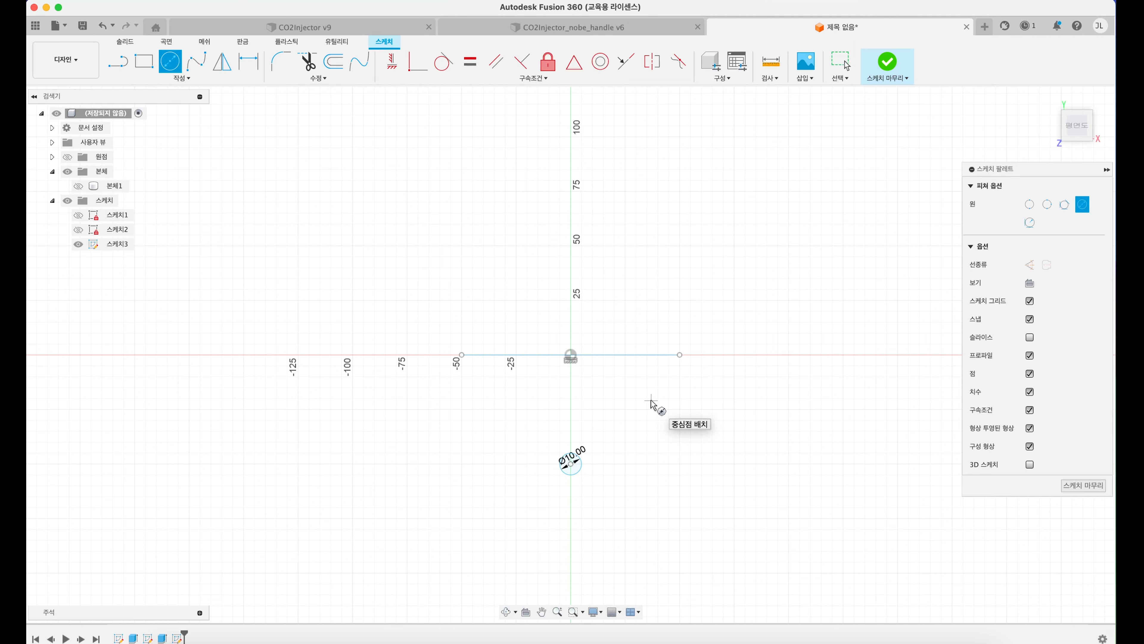
pyautogui.press('Escape')
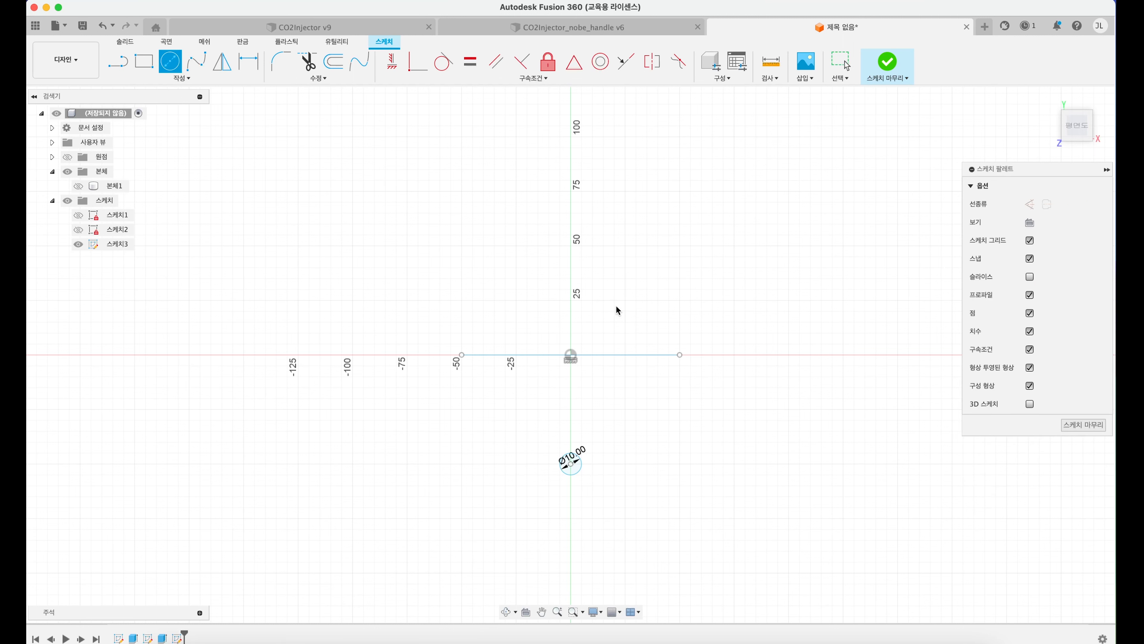
# Step: Undo the circle and the horizontal line so the sketch is empty again
pyautogui.press('super+z')
pyautogui.press('super+z')
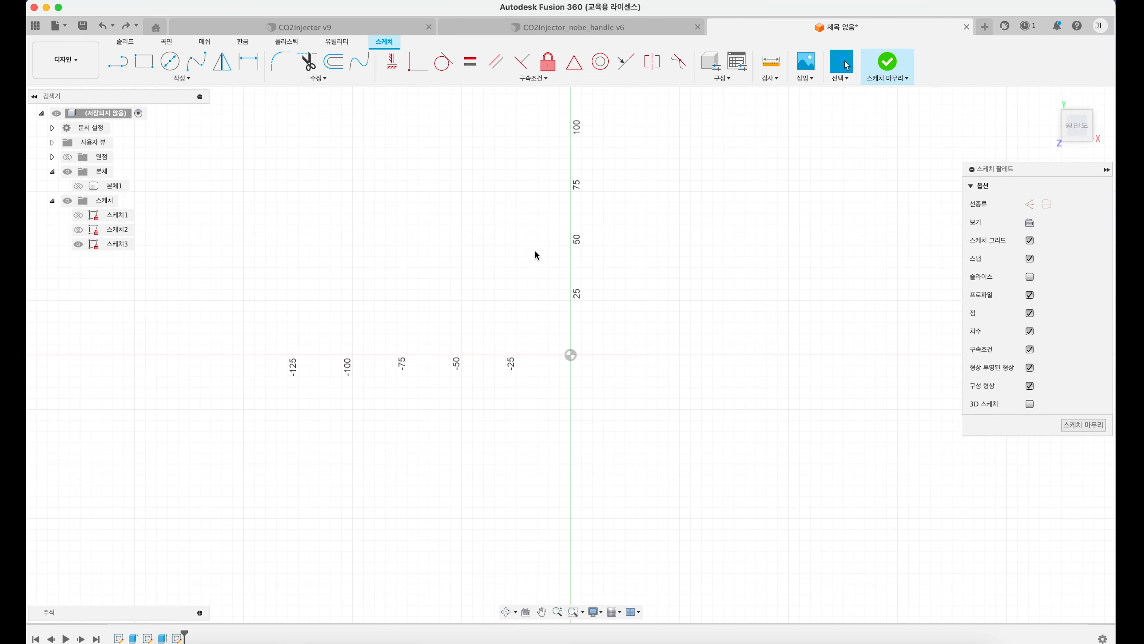
pyautogui.scroll(3, 508, 259)
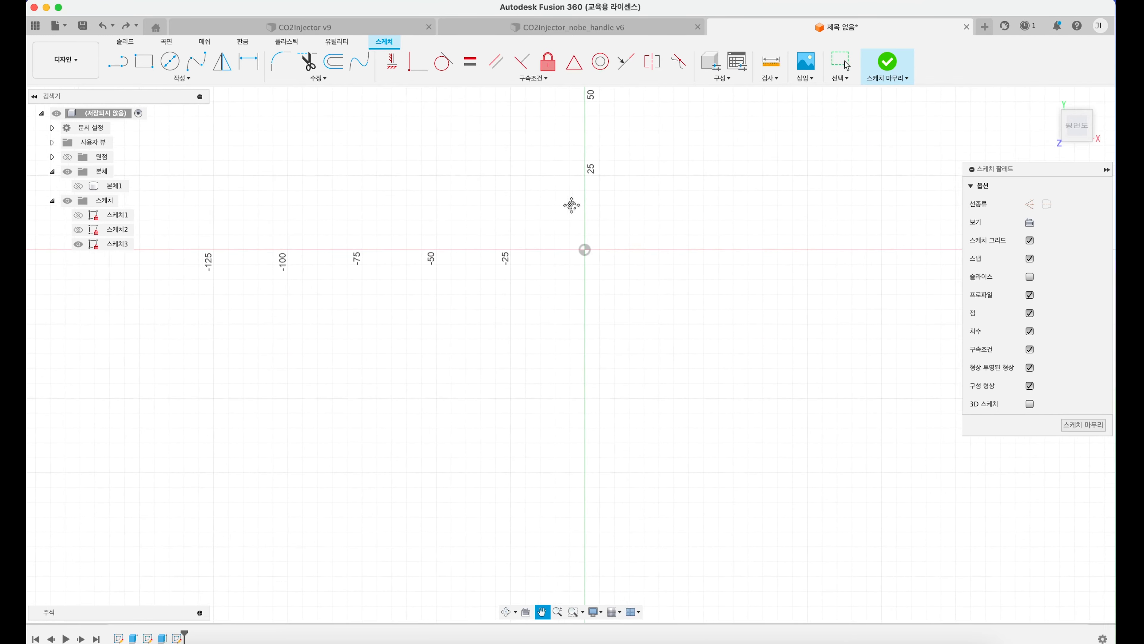
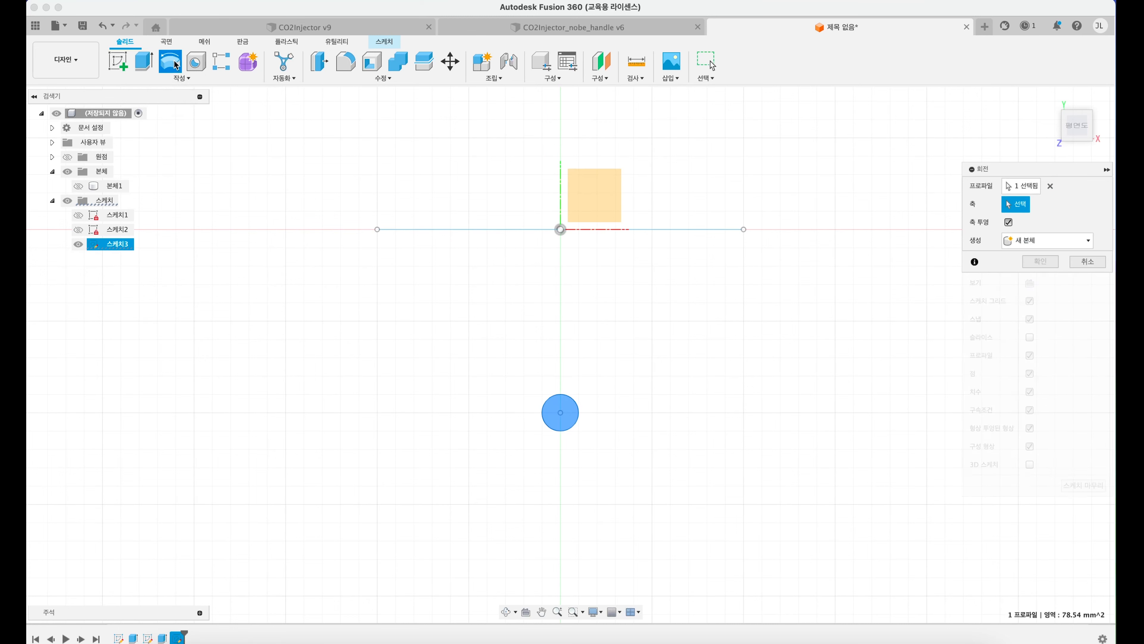
# Step: Revolve the circle profile 360° about the 100 mm line as a new body
pyautogui.moveTo(677, 220)
pyautogui.keyDown('shift'); pyautogui.mouseDown(button='middle')
pyautogui.moveTo(671, 170)
pyautogui.moveTo(644, 281)
pyautogui.moveTo(682, 269)
pyautogui.mouseUp(button='middle'); pyautogui.keyUp('shift')
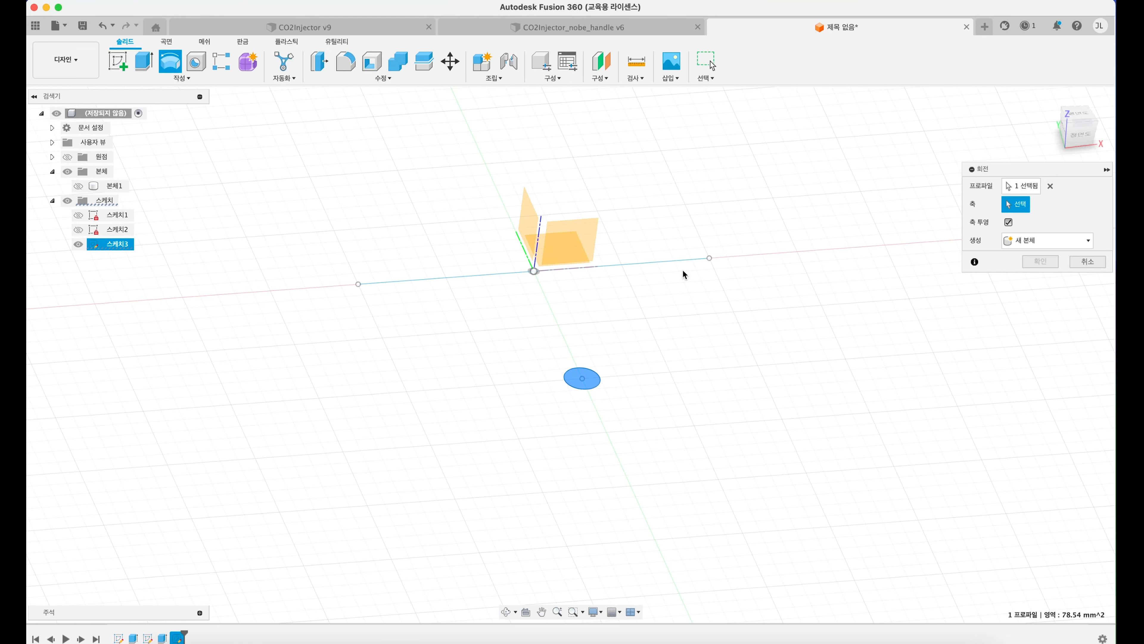
pyautogui.click(1026, 191)
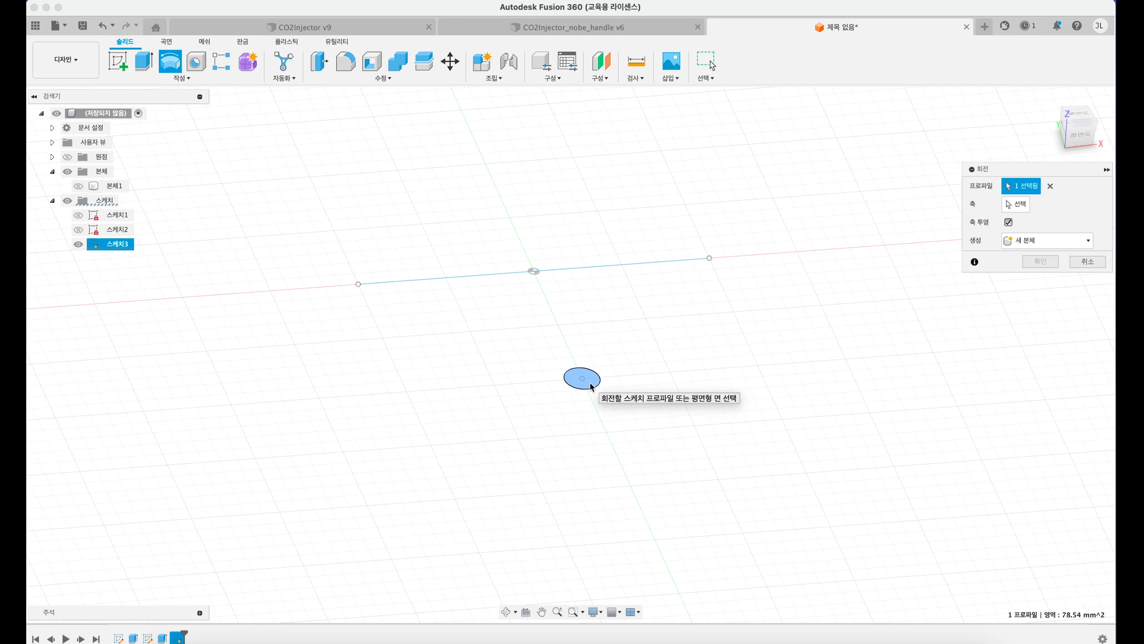
pyautogui.click(1016, 205)
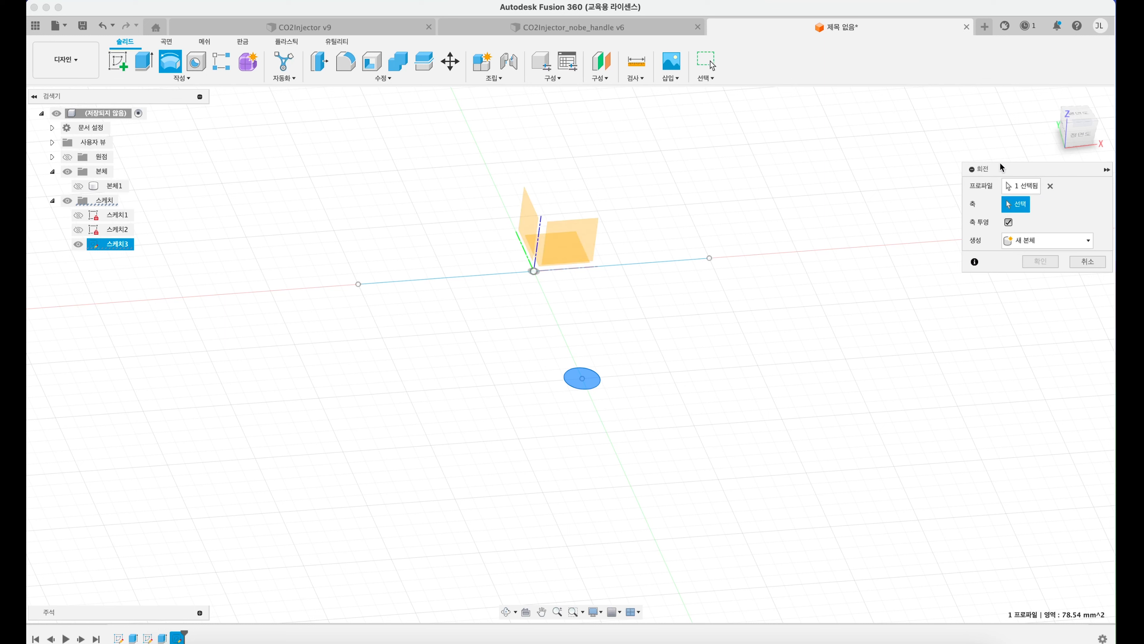
pyautogui.click(652, 264)
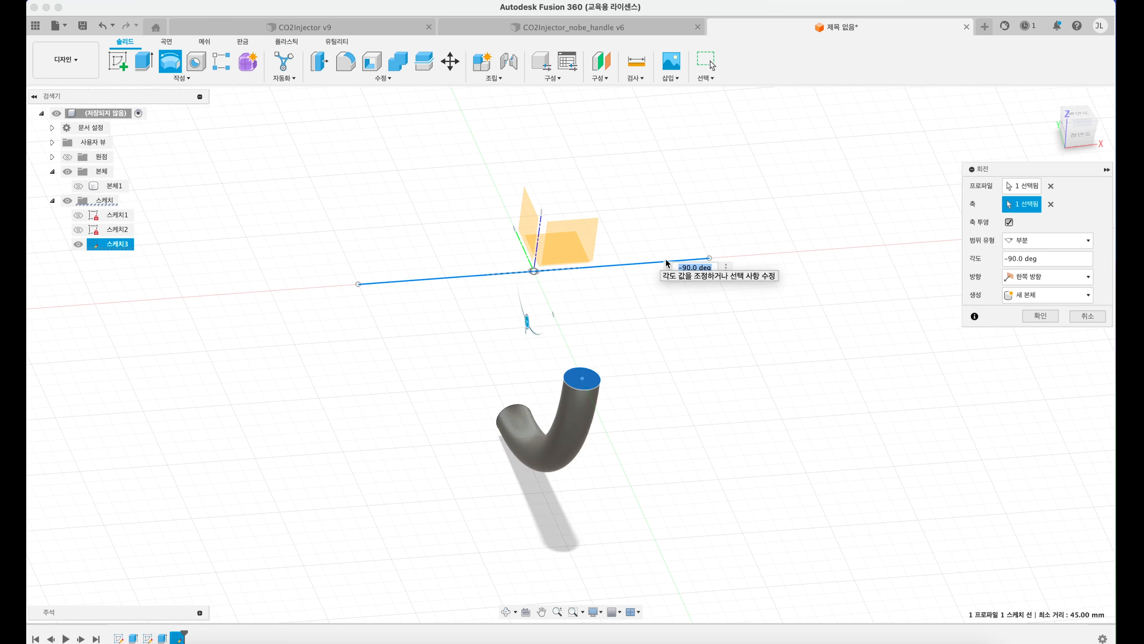
pyautogui.doubleClick(1016, 258)
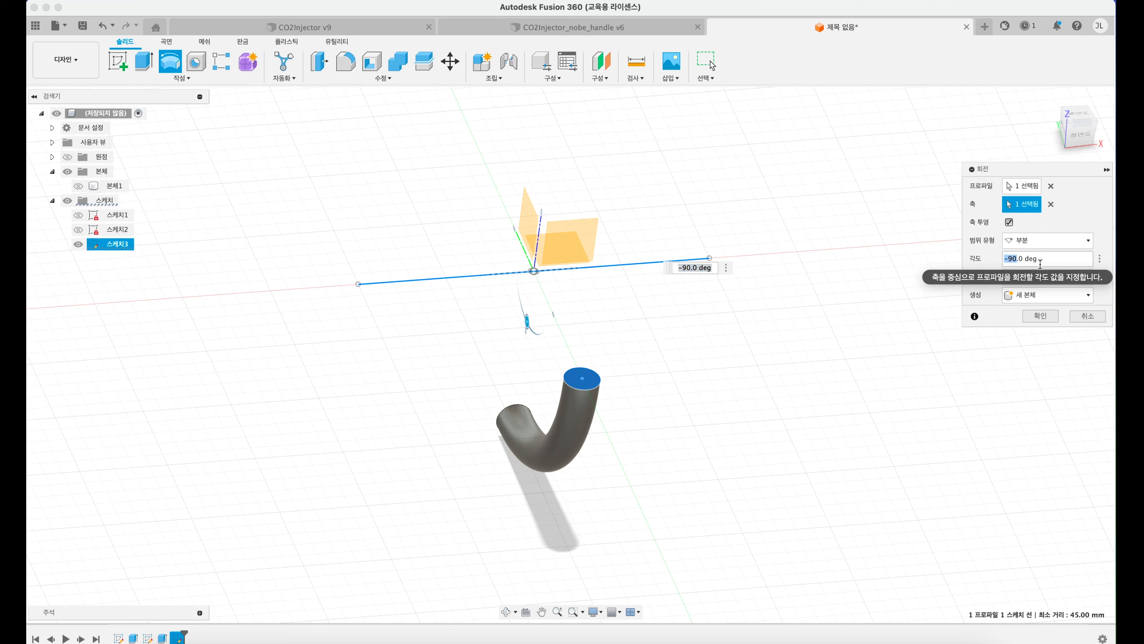
pyautogui.write('360')
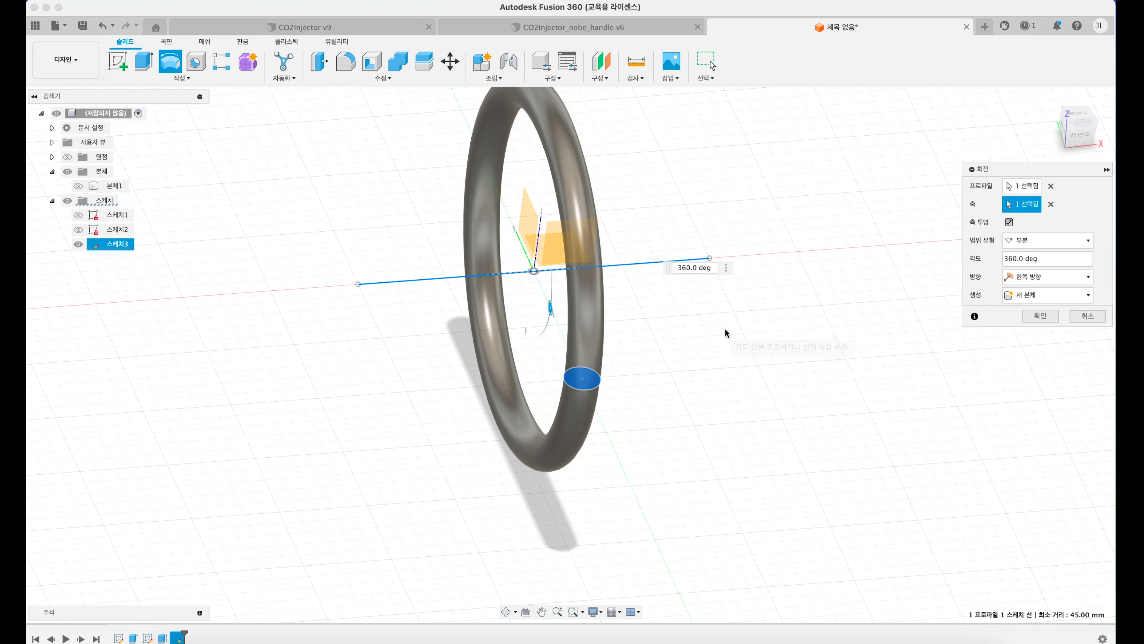
# Step: Set the revolve angle to 90° for a quarter-circle tube
pyautogui.moveTo(711, 380)
pyautogui.keyDown('shift'); pyautogui.mouseDown(button='middle')
pyautogui.moveTo(735, 357)
pyautogui.moveTo(726, 372)
pyautogui.mouseUp(button='middle'); pyautogui.keyUp('shift')
pyautogui.click(1078, 116)
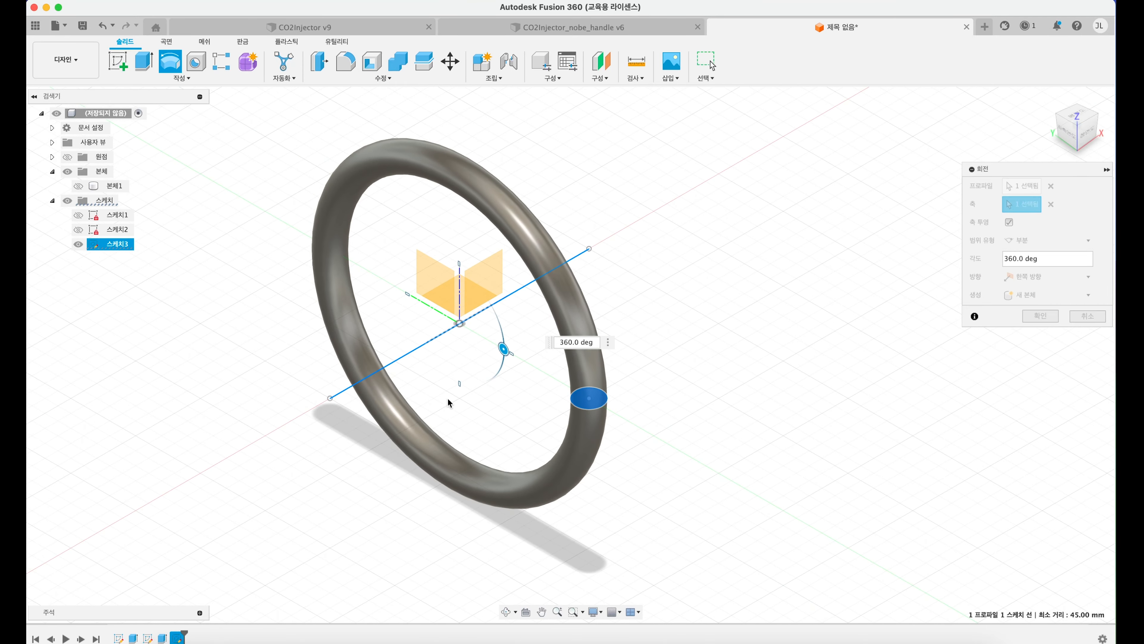
pyautogui.moveTo(447, 397); pyautogui.dragTo(577, 354, button='middle')
pyautogui.scroll(5, 576, 355)
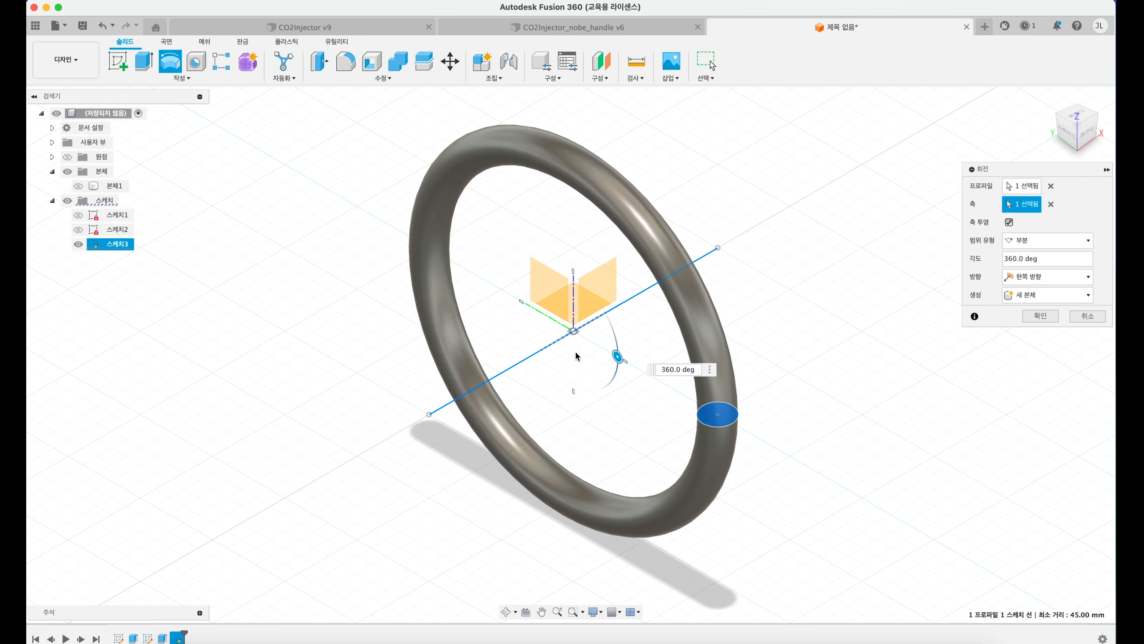
pyautogui.moveTo(731, 248); pyautogui.dragTo(746, 272, button='middle')
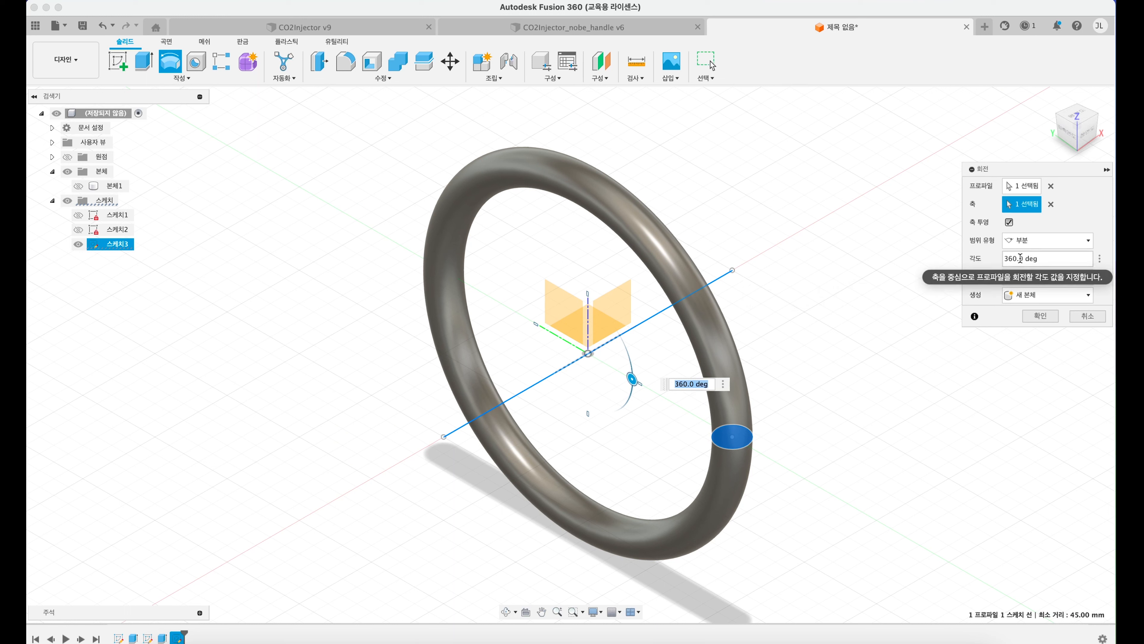
pyautogui.moveTo(1012, 259); pyautogui.dragTo(1014, 251)
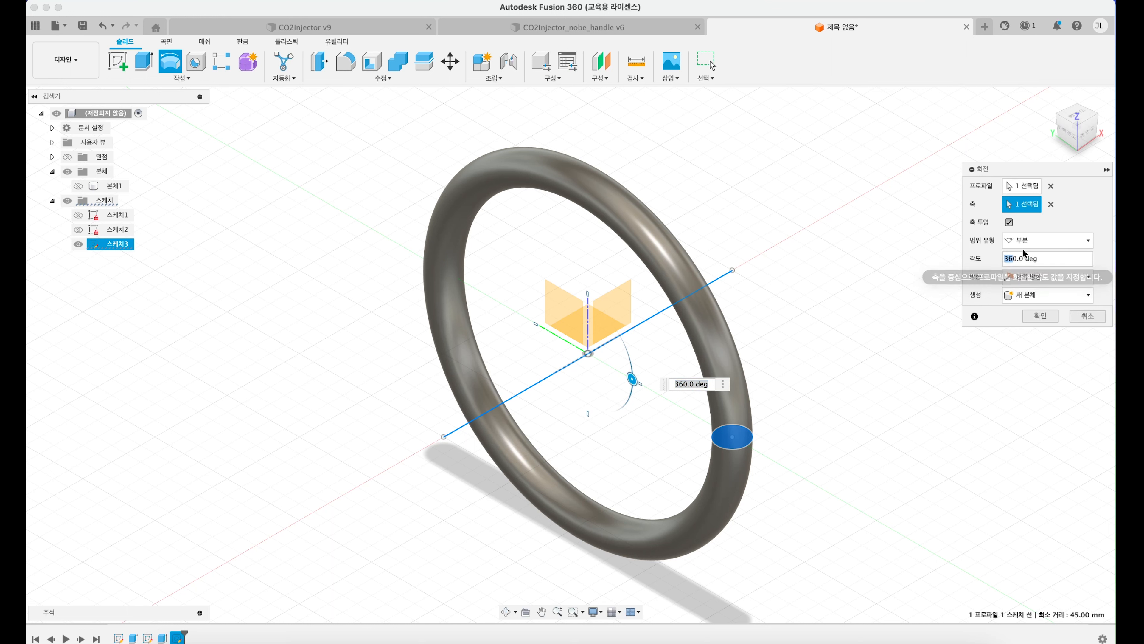
pyautogui.write('9')
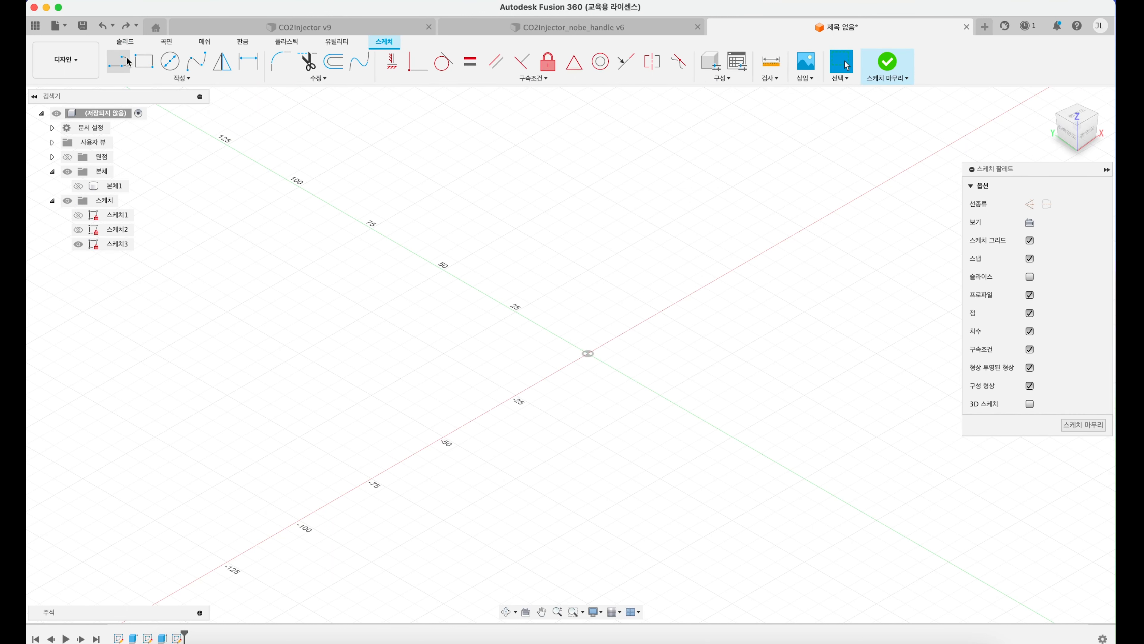
# Step: Draw a 100 mm line through the origin along the X axis, from -50 to 50
pyautogui.click(127, 61)
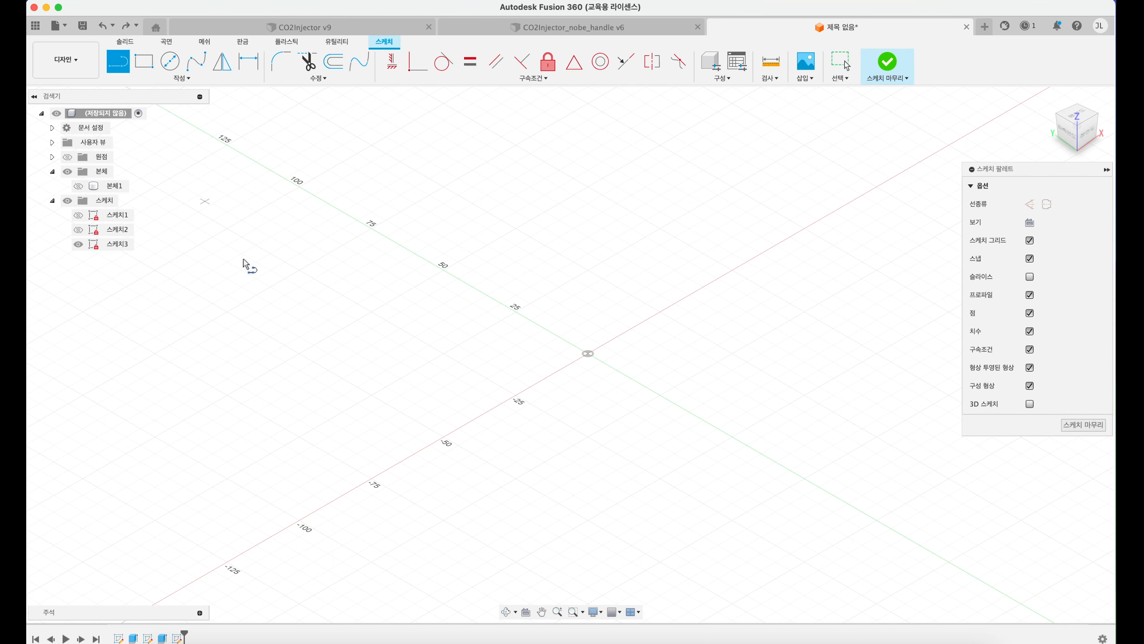
pyautogui.click(445, 436)
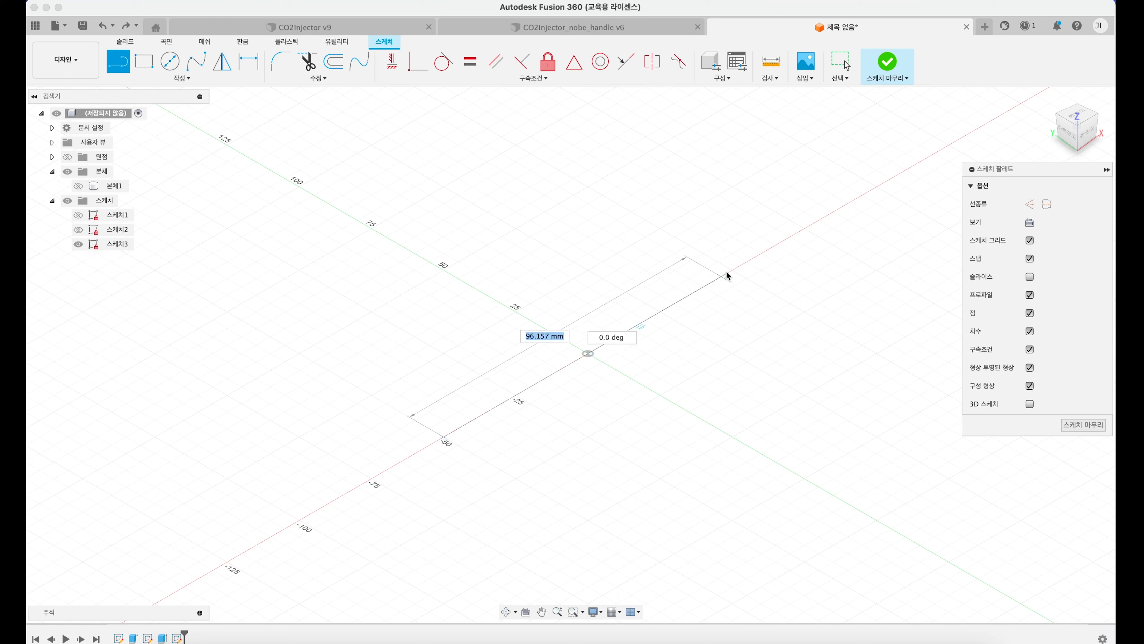
pyautogui.click(733, 270)
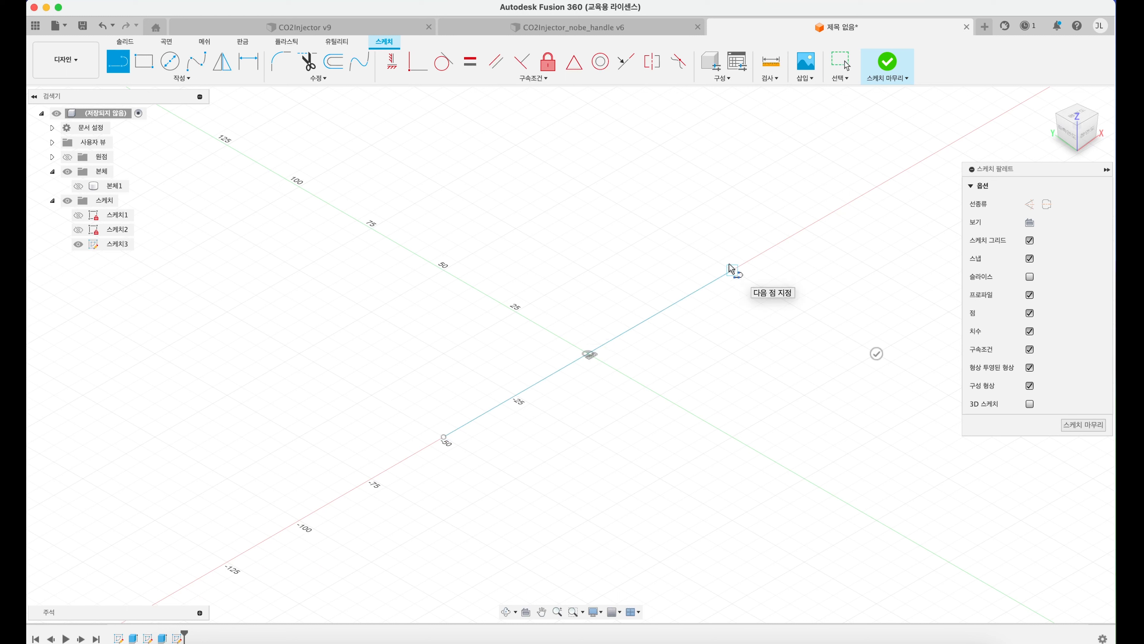
# Step: Draw a 10 mm diameter circle centred on the negative Y axis, about 50 mm from the origin
pyautogui.click(170, 60)
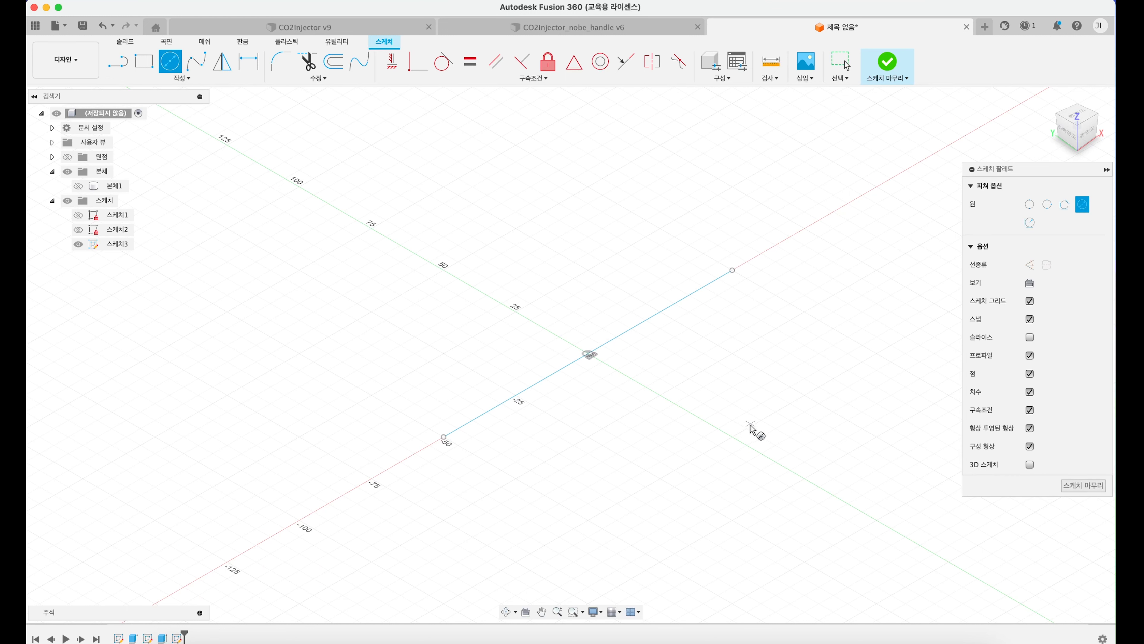
pyautogui.click(732, 436)
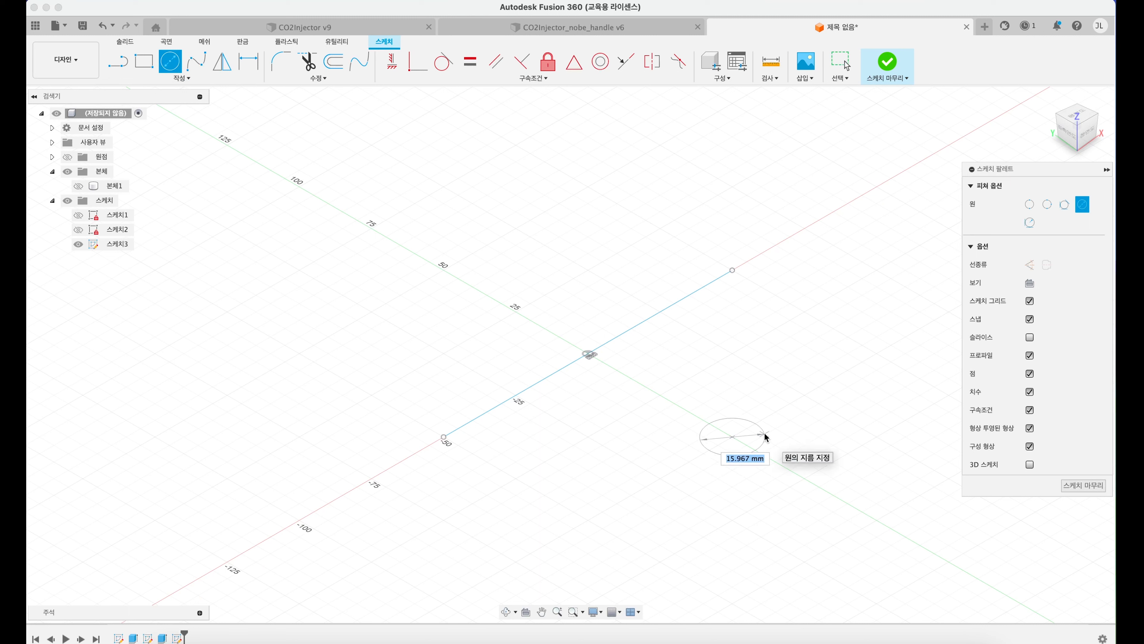
pyautogui.write('10')
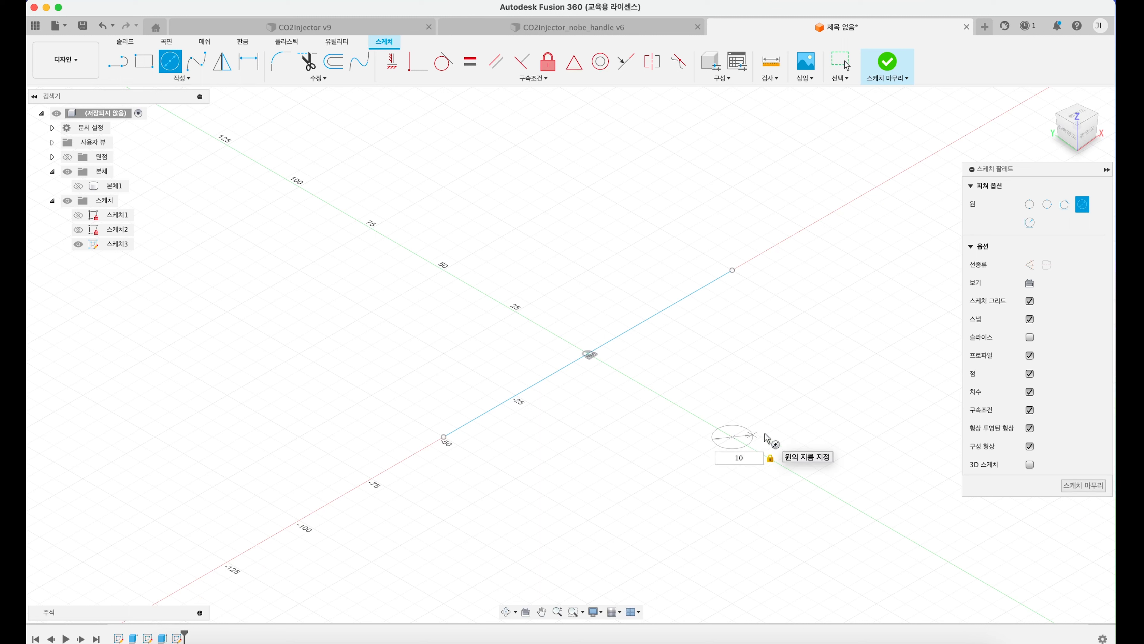
pyautogui.press('Return')
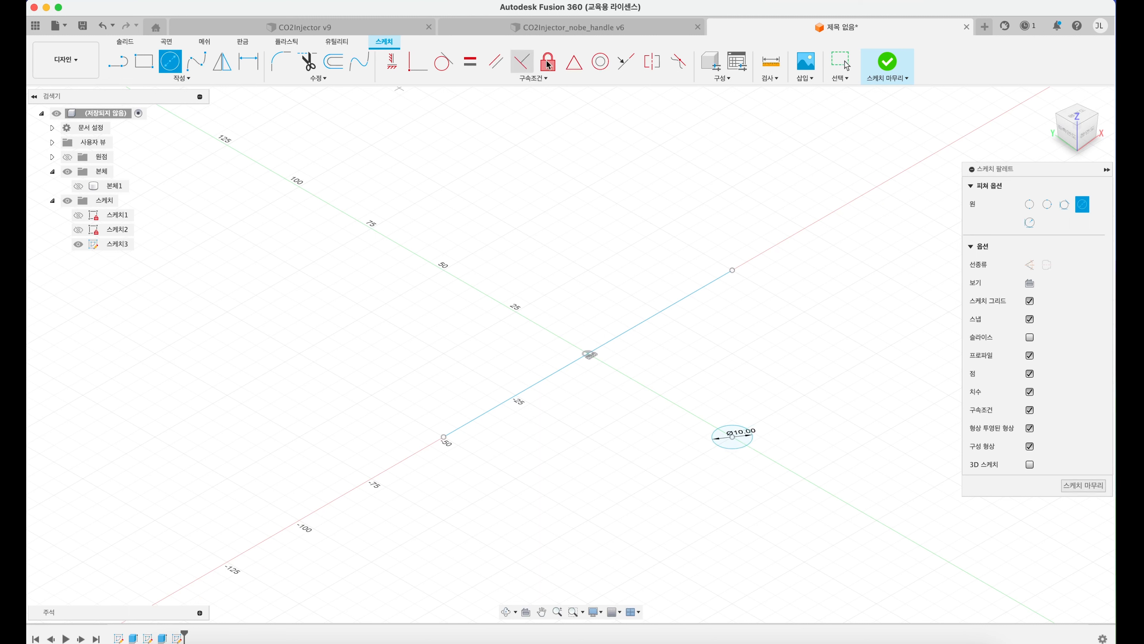
# Step: Revolve the 10 mm circle by 90° about the X-axis line as a new body
pyautogui.click(116, 44)
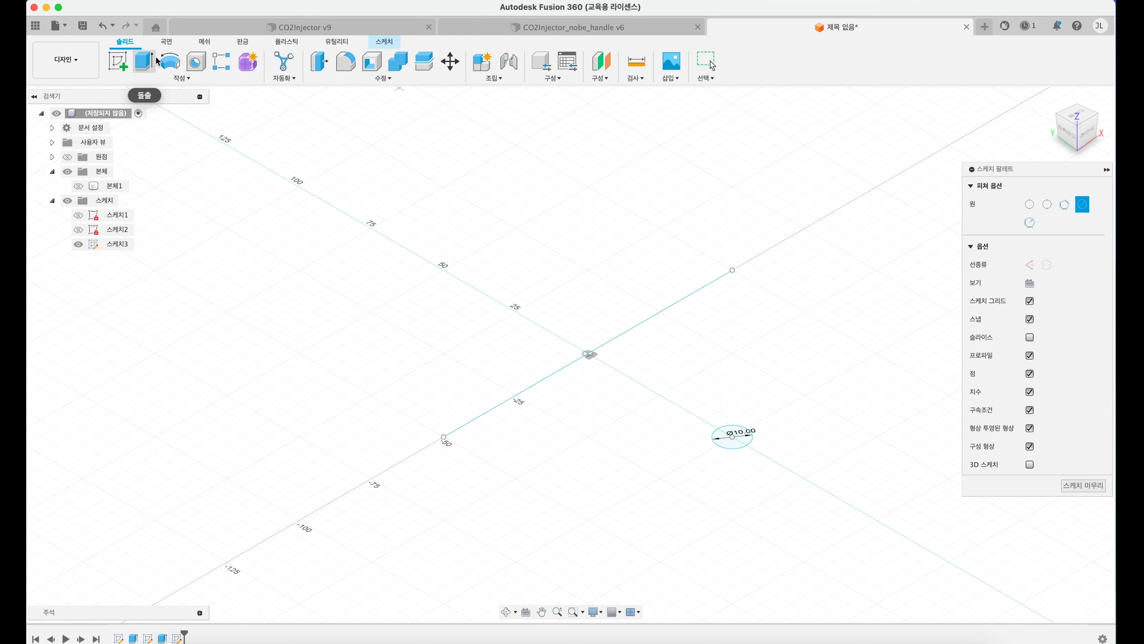
pyautogui.click(170, 63)
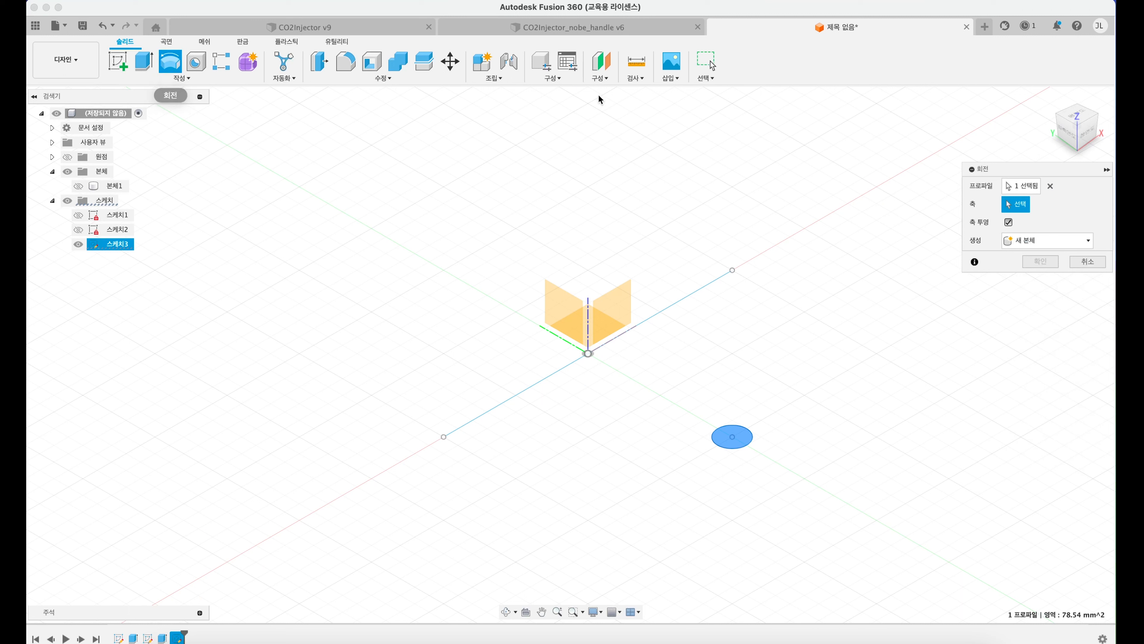
pyautogui.click(1022, 187)
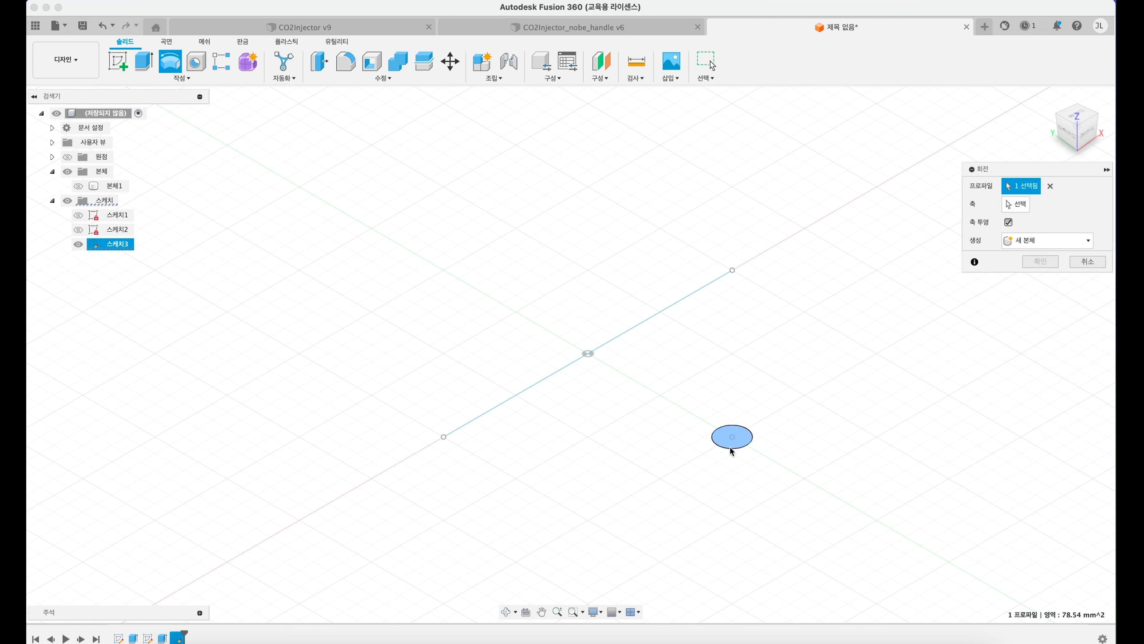
pyautogui.click(1019, 204)
pyautogui.click(672, 305)
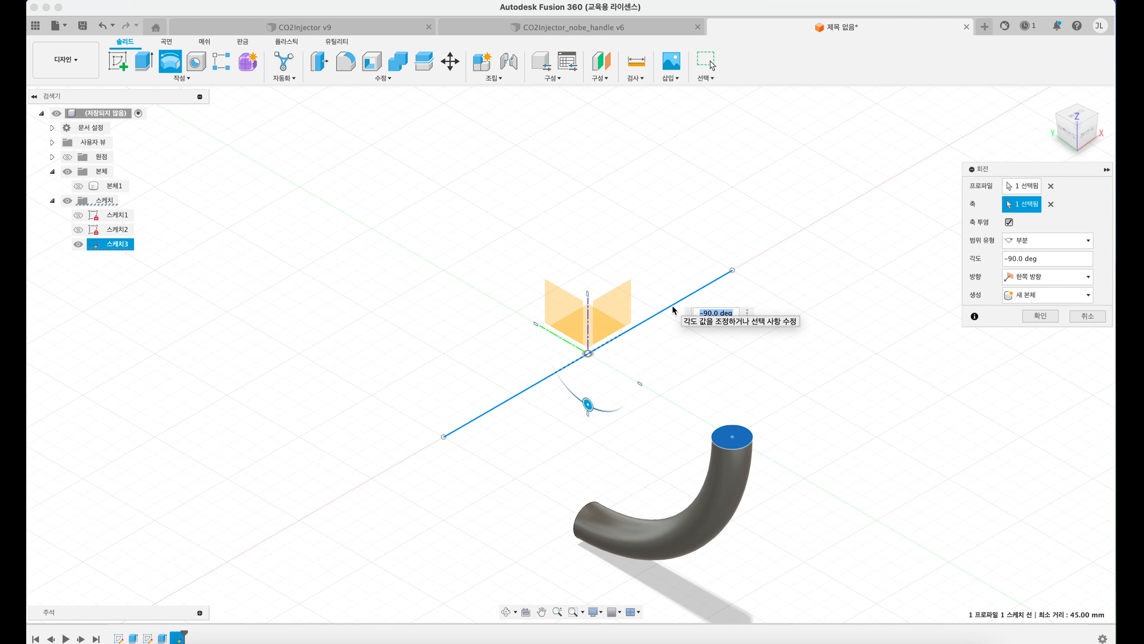
pyautogui.click(1009, 258)
pyautogui.press('BackSpace')
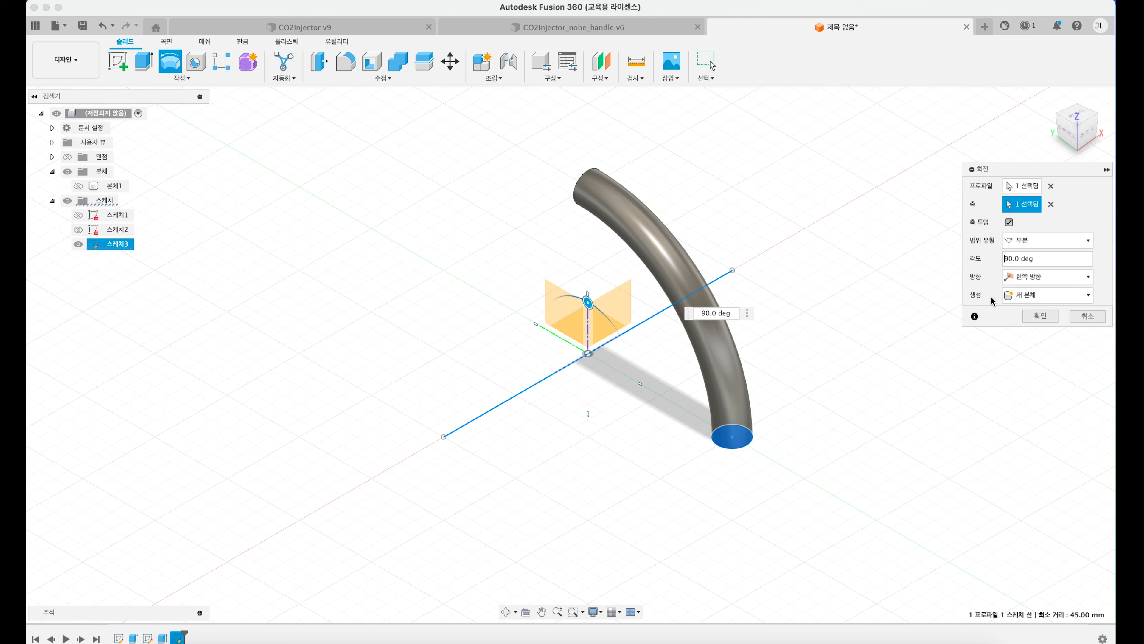
pyautogui.press('Return')
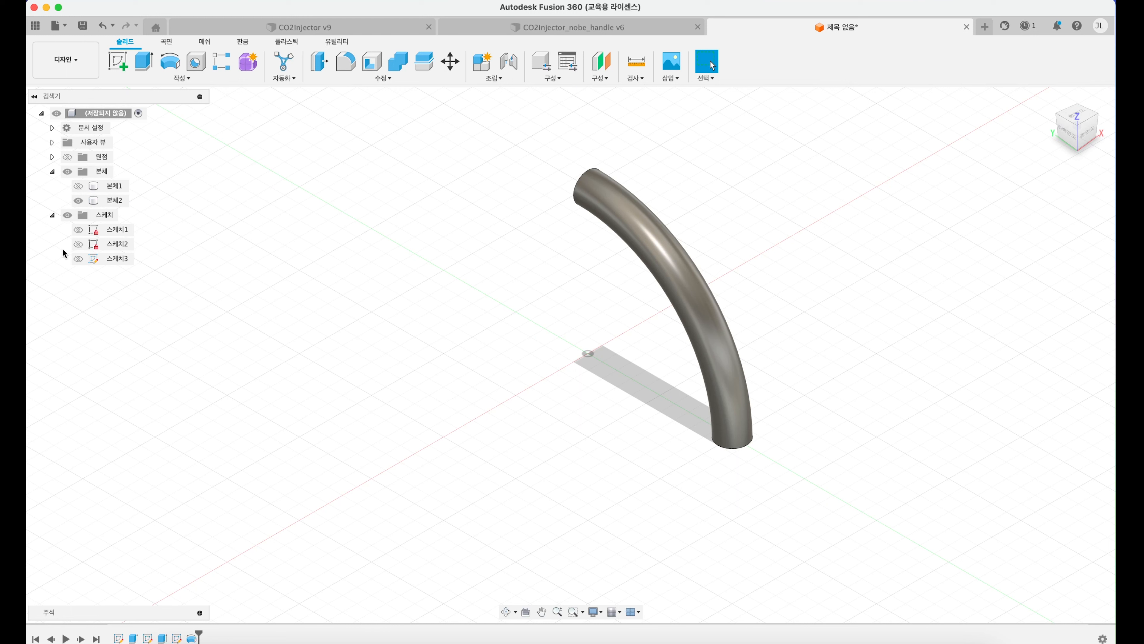
# Step: Show the third sketch and revolve its circle by -90° about the line, joined to the existing quarter tube
pyautogui.click(78, 259)
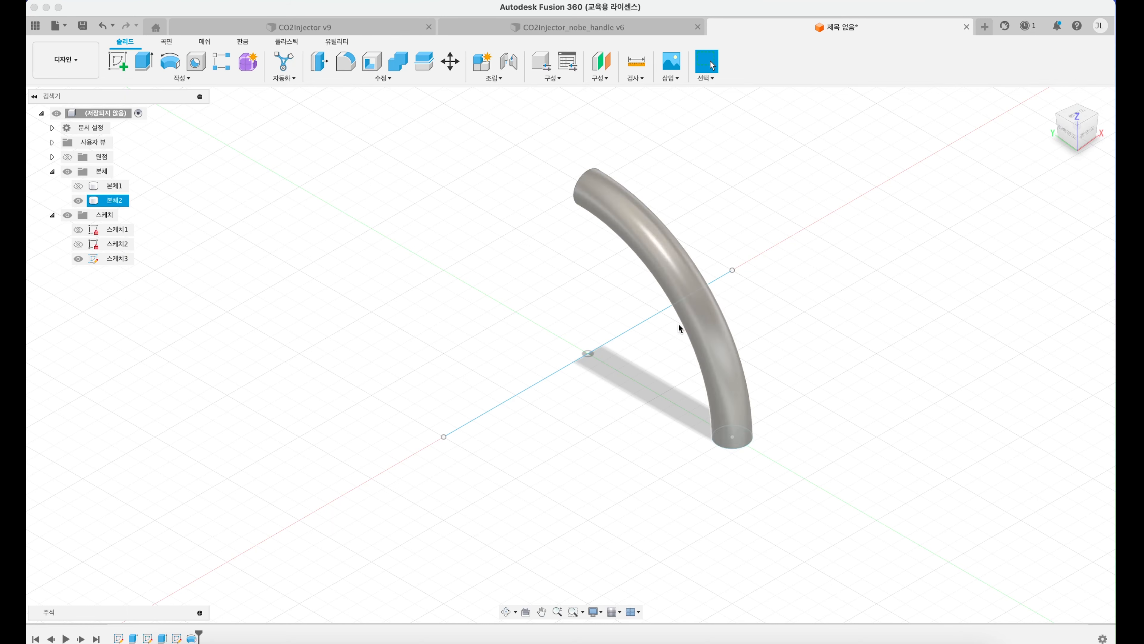
pyautogui.moveTo(626, 399)
pyautogui.keyDown('shift'); pyautogui.mouseDown(button='middle')
pyautogui.moveTo(633, 349)
pyautogui.moveTo(604, 289)
pyautogui.mouseUp(button='middle'); pyautogui.keyUp('shift')
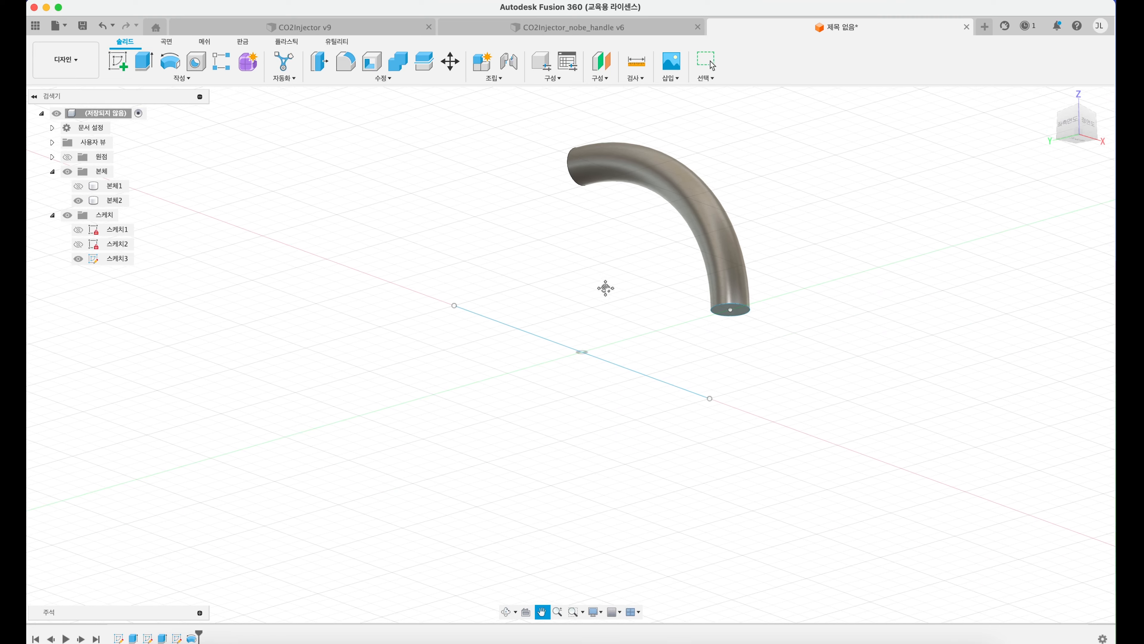
pyautogui.click(170, 61)
pyautogui.click(1008, 188)
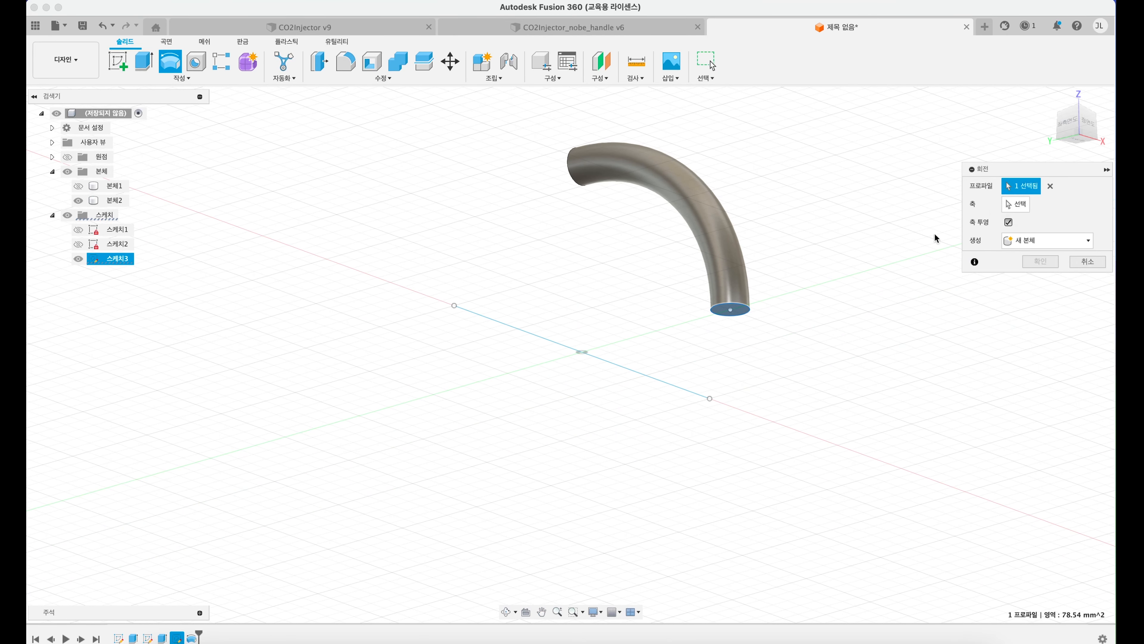
pyautogui.click(740, 312)
pyautogui.click(599, 358)
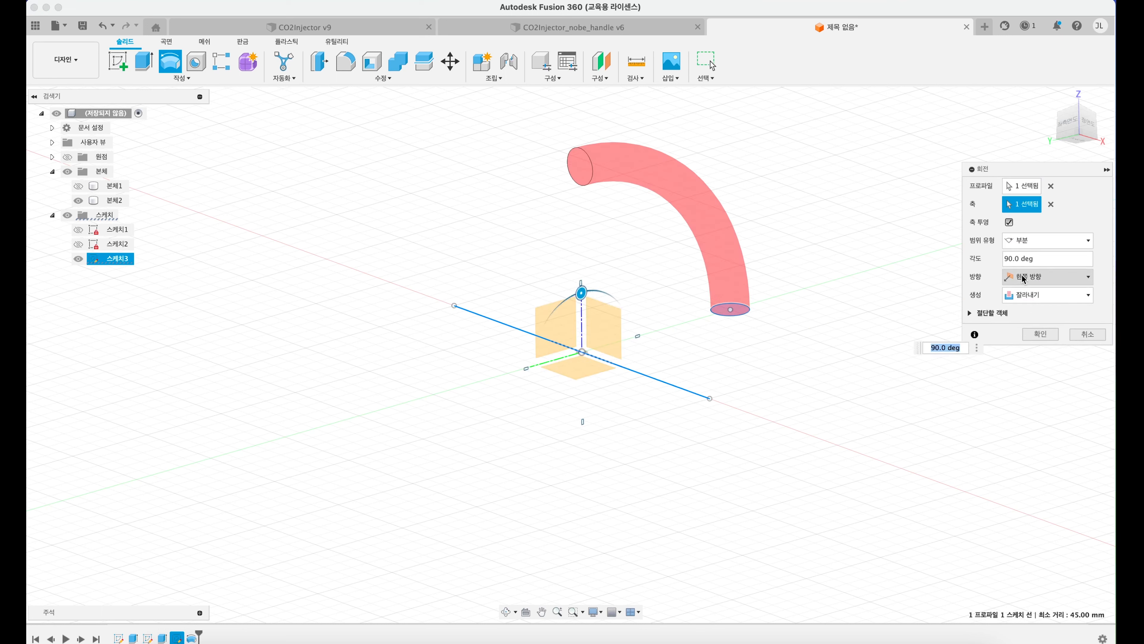
pyautogui.click(1006, 260)
pyautogui.write('-')
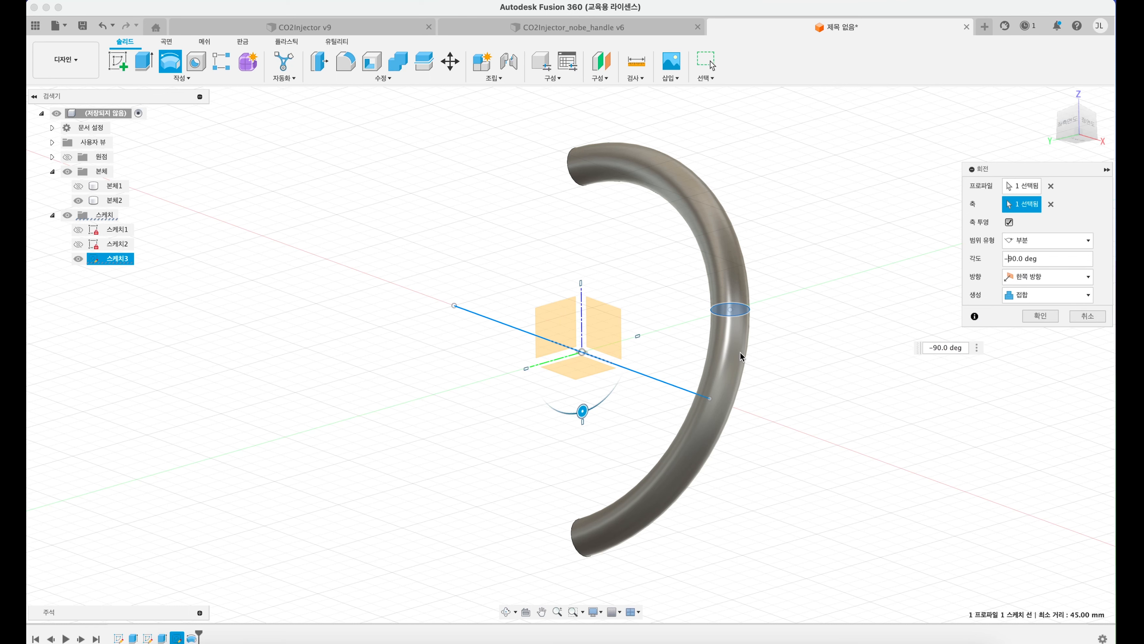
pyautogui.press('Escape')
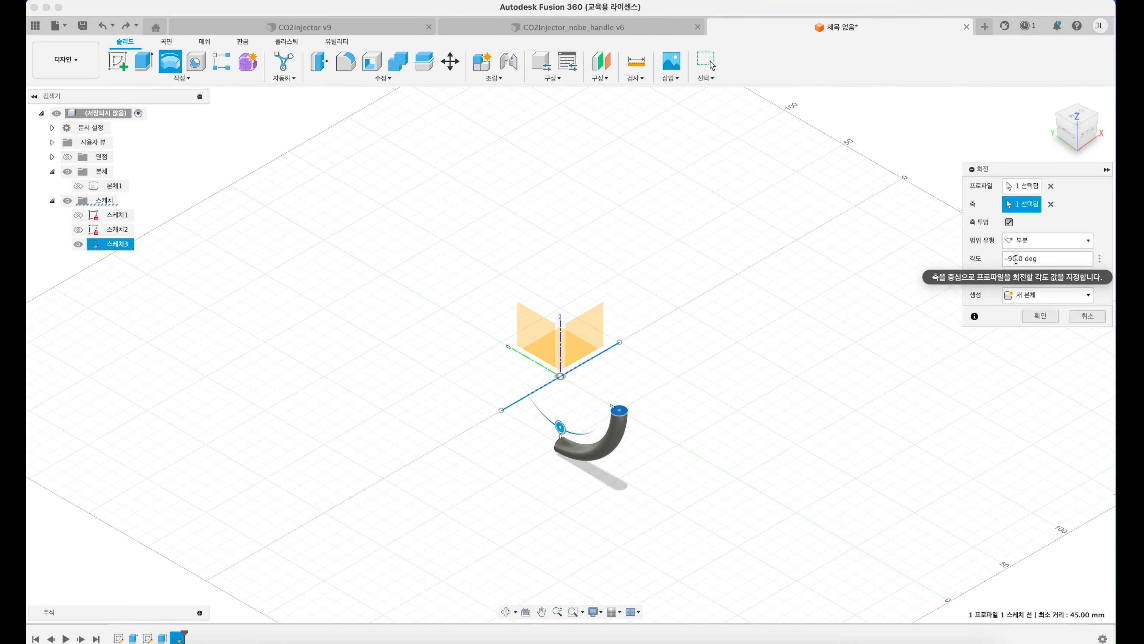
# Step: Try a 180° revolve of the circle and check it against the temporarily shown cup body
pyautogui.moveTo(1016, 259); pyautogui.dragTo(935, 257)
pyautogui.write('180')
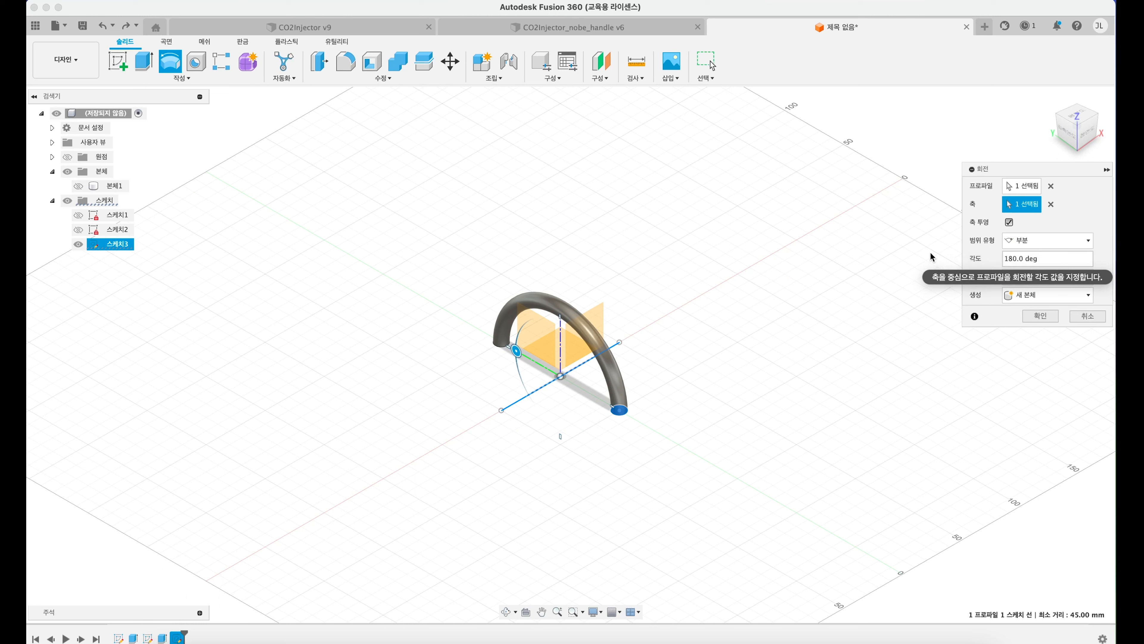
pyautogui.click(78, 187)
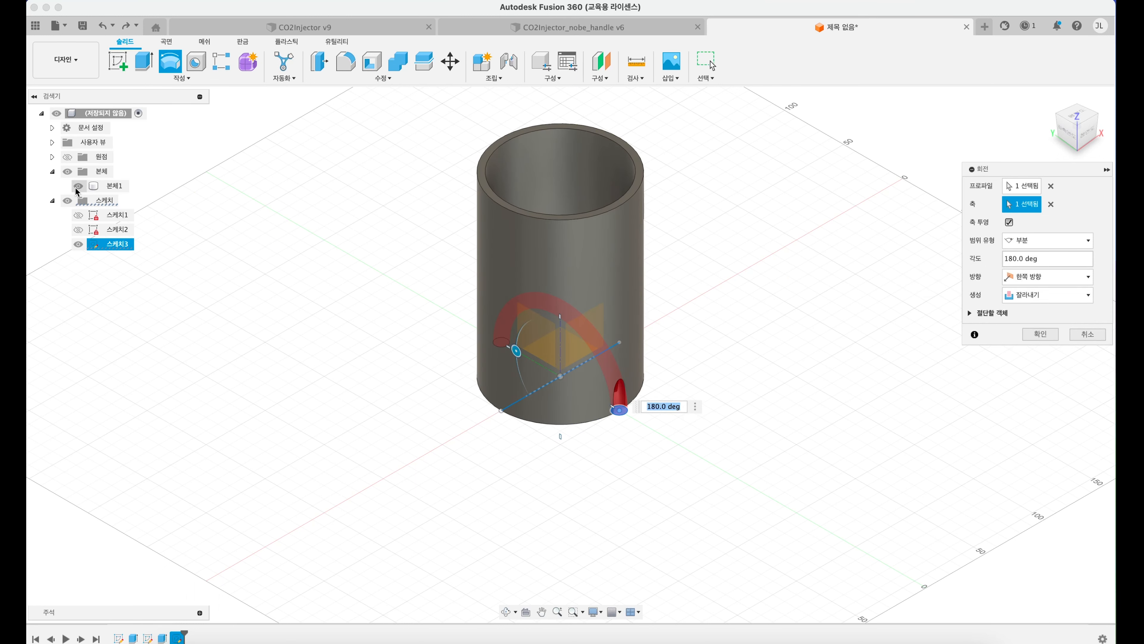
pyautogui.click(77, 189)
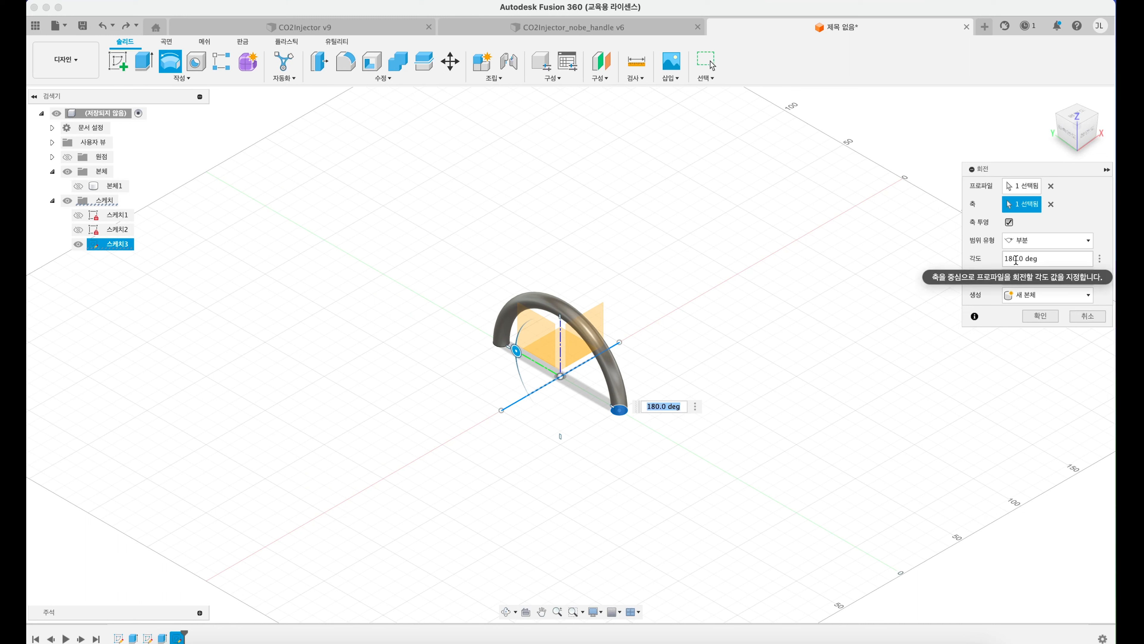
# Step: Set the revolve angle to 90° and create the quarter-circle tube as a new body
pyautogui.write('90')
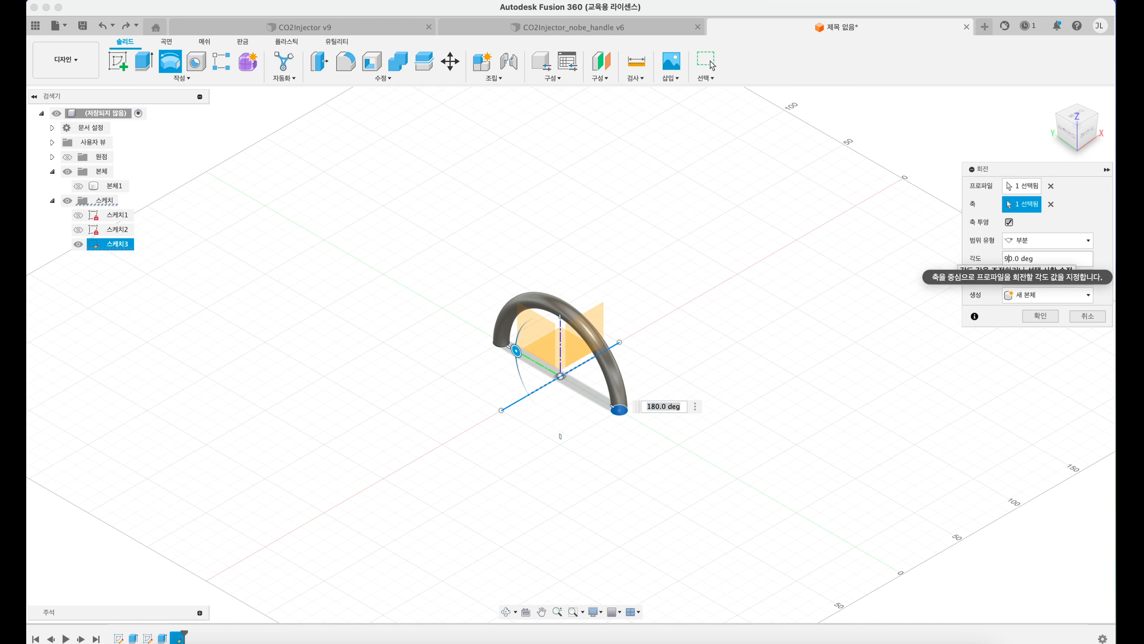
pyautogui.press('Return')
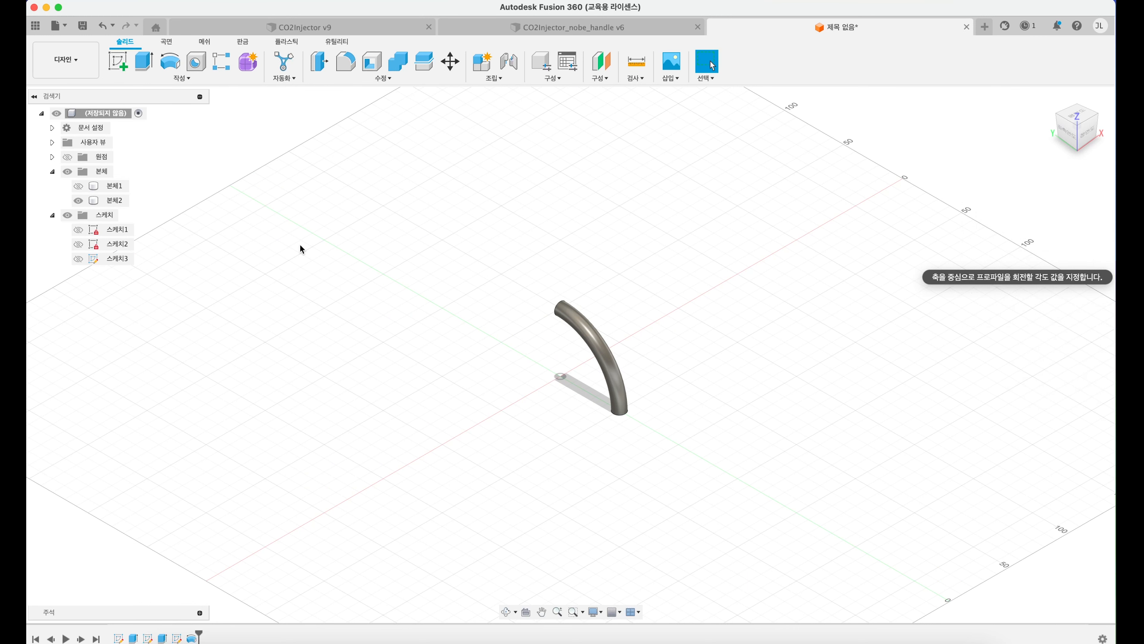
# Step: Show the third sketch, revolve its circle by -90° about the line joined to the quarter tube, and hide the sketch again
pyautogui.click(78, 258)
pyautogui.moveTo(586, 402)
pyautogui.keyDown('shift'); pyautogui.mouseDown(button='middle')
pyautogui.moveTo(587, 354)
pyautogui.moveTo(588, 401)
pyautogui.mouseUp(button='middle'); pyautogui.keyUp('shift')
pyautogui.click(161, 60)
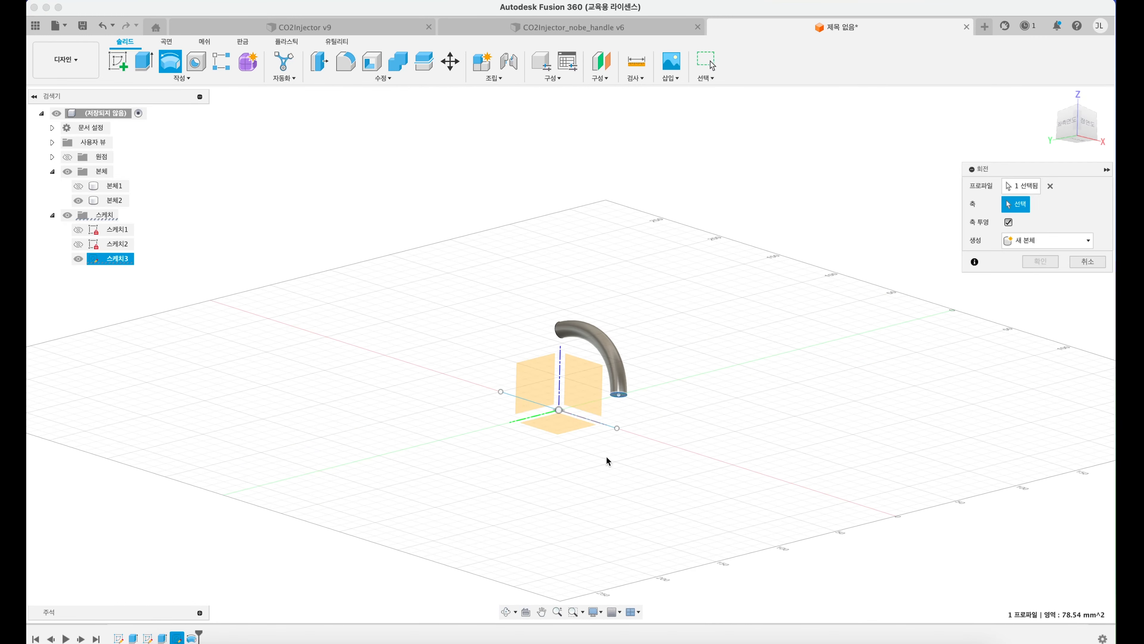
pyautogui.click(621, 396)
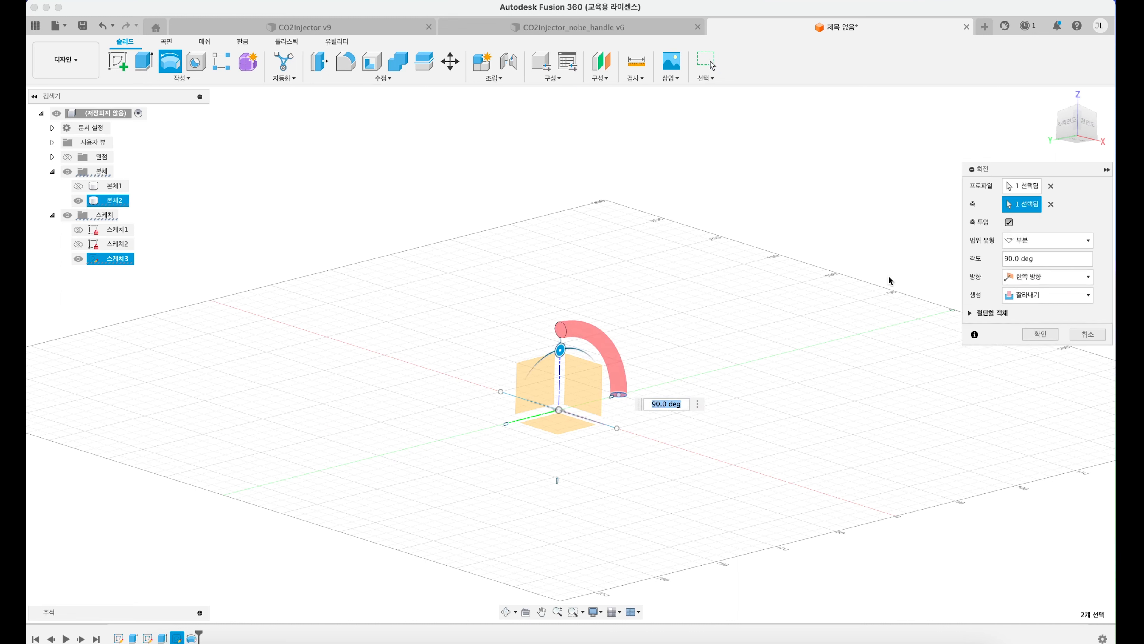
pyautogui.click(1006, 258)
pyautogui.write('-')
pyautogui.click(1036, 314)
pyautogui.keyDown('shift'); pyautogui.moveTo(595, 341); pyautogui.dragTo(602, 373, button='middle'); pyautogui.keyUp('shift')
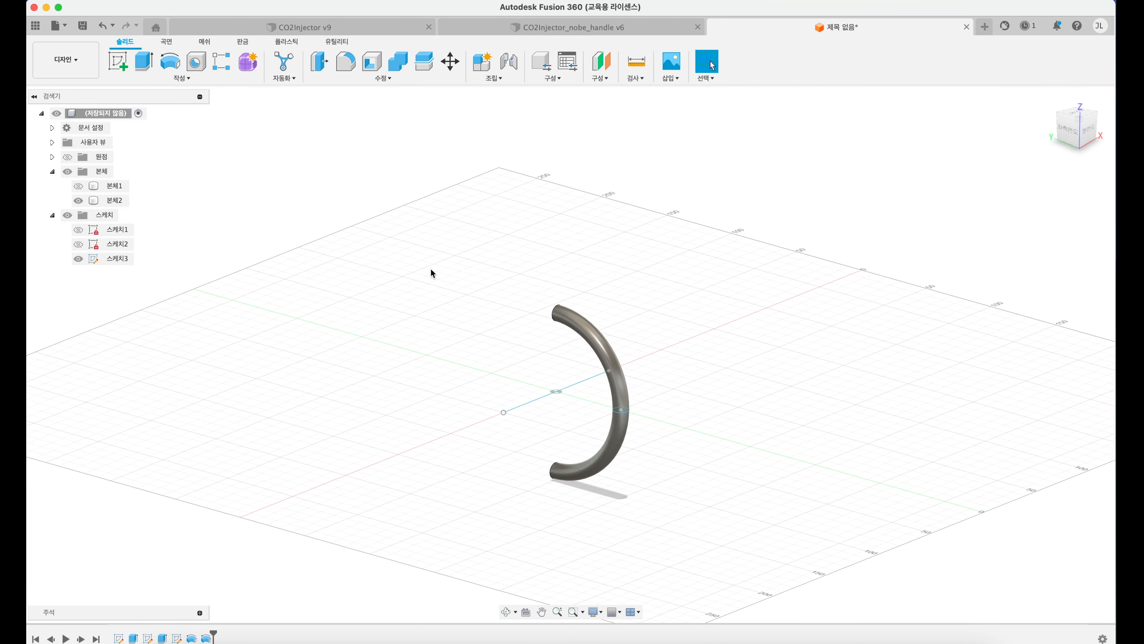
pyautogui.click(79, 259)
# Step: Show the cup body and move the half-ring handle body 80 mm upward along Z
pyautogui.click(79, 185)
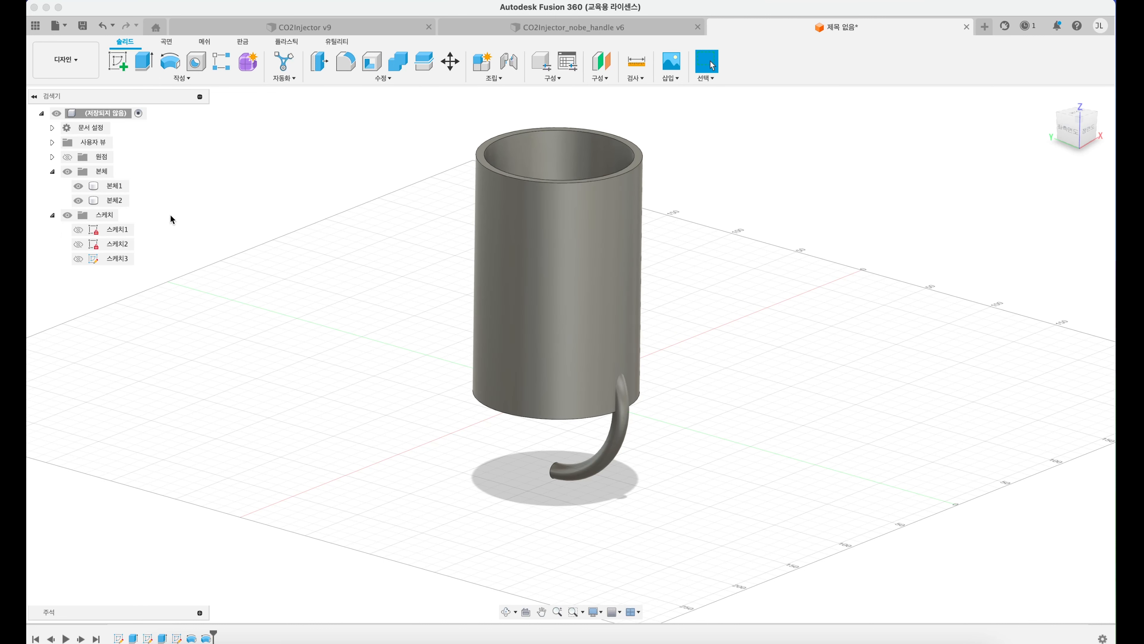
pyautogui.click(110, 202)
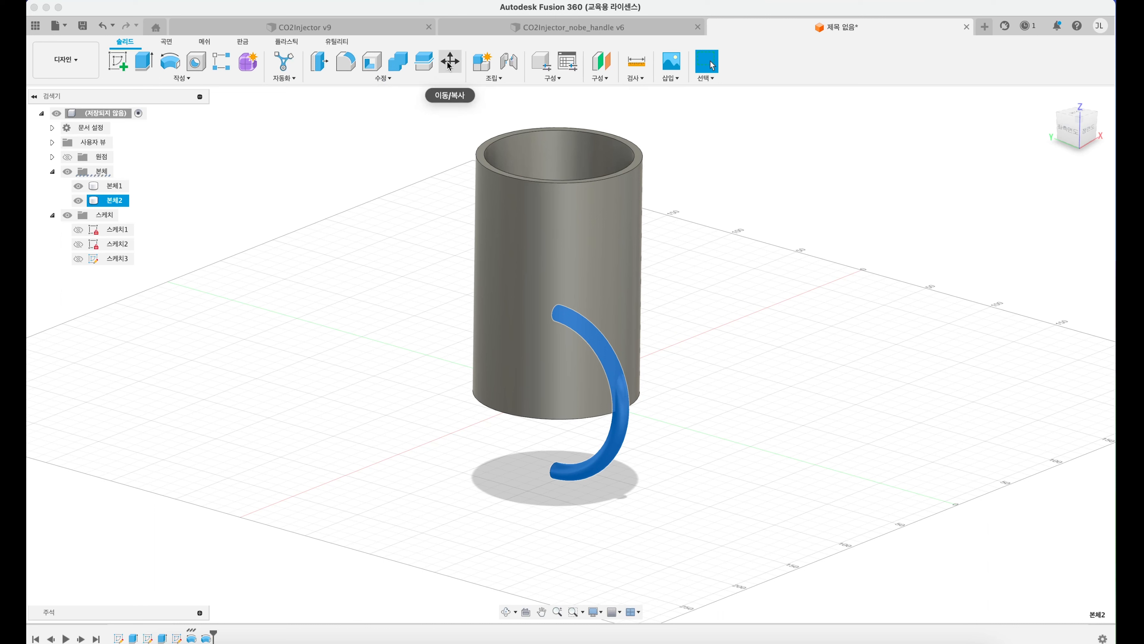
pyautogui.click(449, 63)
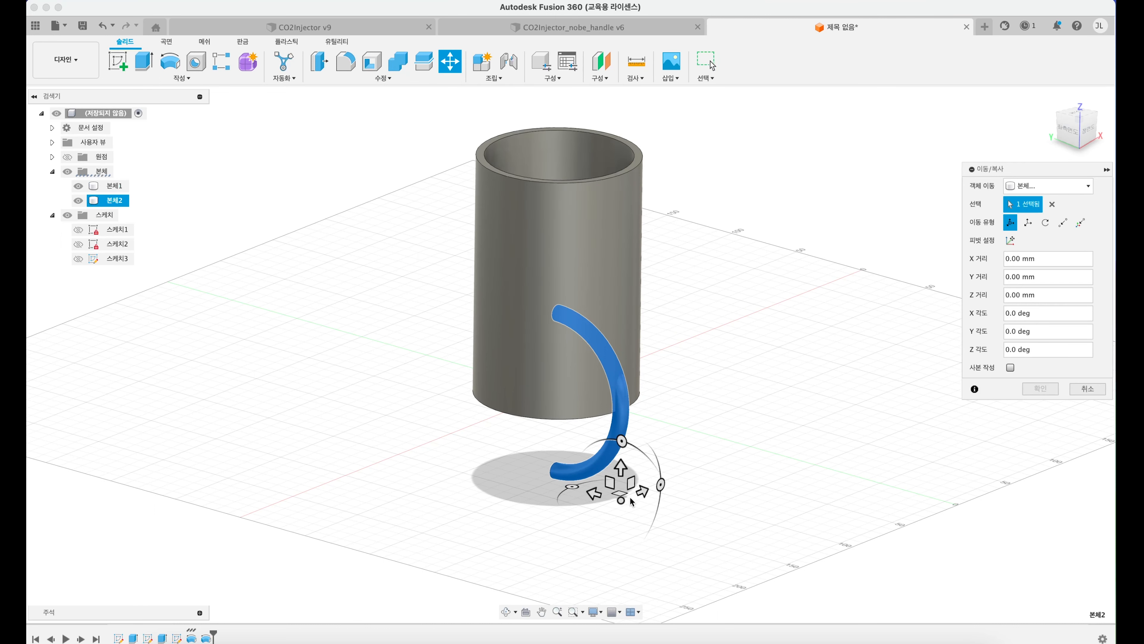
pyautogui.moveTo(623, 470); pyautogui.dragTo(634, 361)
pyautogui.keyDown('shift'); pyautogui.moveTo(530, 385); pyautogui.dragTo(542, 389, button='middle'); pyautogui.keyUp('shift')
pyautogui.moveTo(635, 361); pyautogui.dragTo(637, 344)
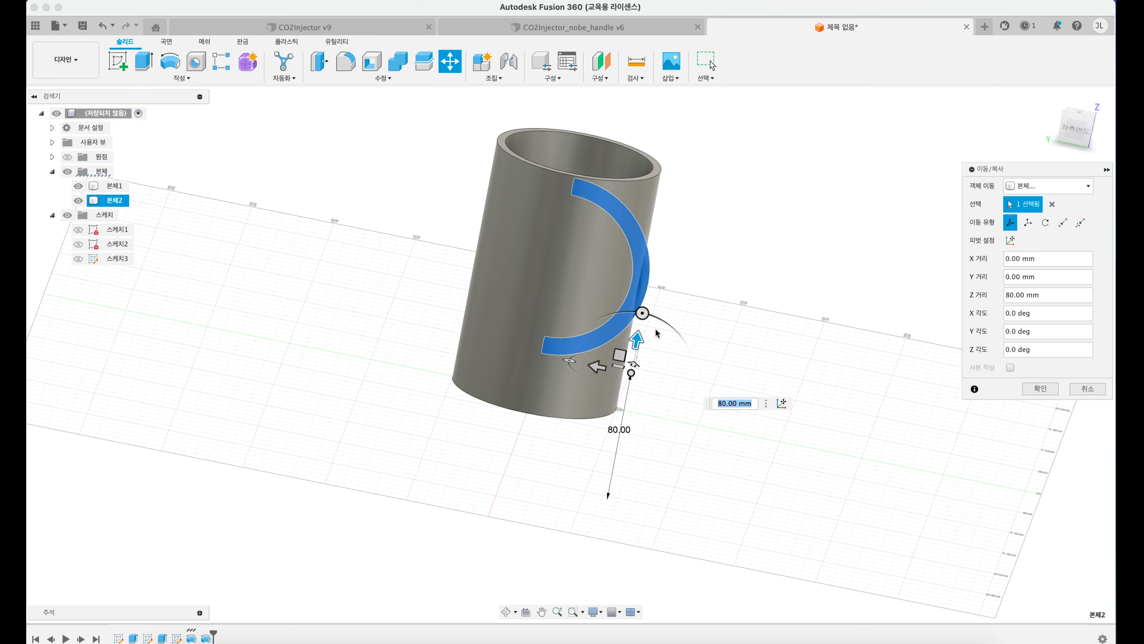
# Step: Move the handle body -47.5 mm along Y so its ends sit inside the cup wall, and finish the move
pyautogui.moveTo(597, 366); pyautogui.dragTo(686, 374)
pyautogui.keyDown('shift'); pyautogui.moveTo(568, 275); pyautogui.dragTo(556, 346, button='middle'); pyautogui.keyUp('shift')
pyautogui.scroll(8, 653, 276)
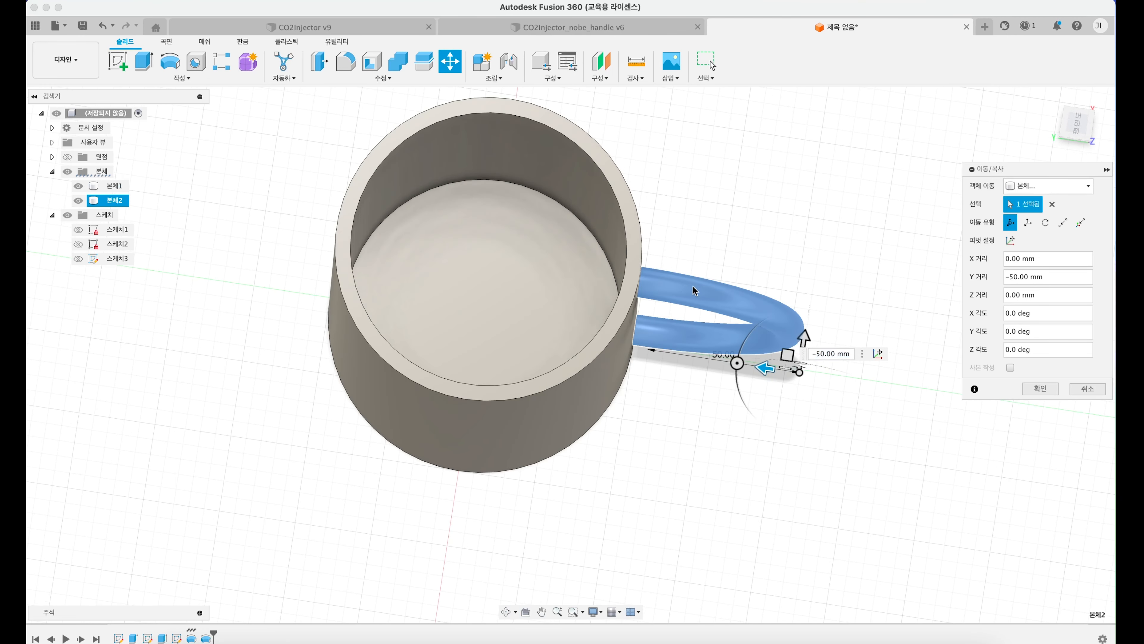
pyautogui.keyDown('shift'); pyautogui.scroll(6, 633, 251); pyautogui.keyUp('shift')
pyautogui.keyDown('shift'); pyautogui.hscroll(4, 633, 251); pyautogui.keyUp('shift')
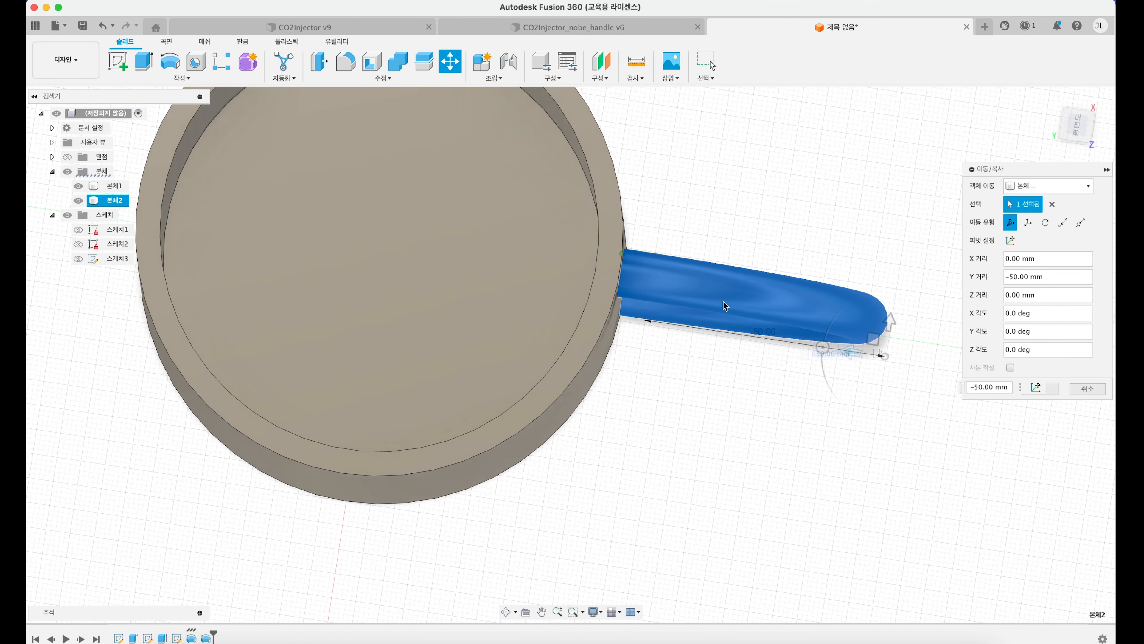
pyautogui.write('-47')
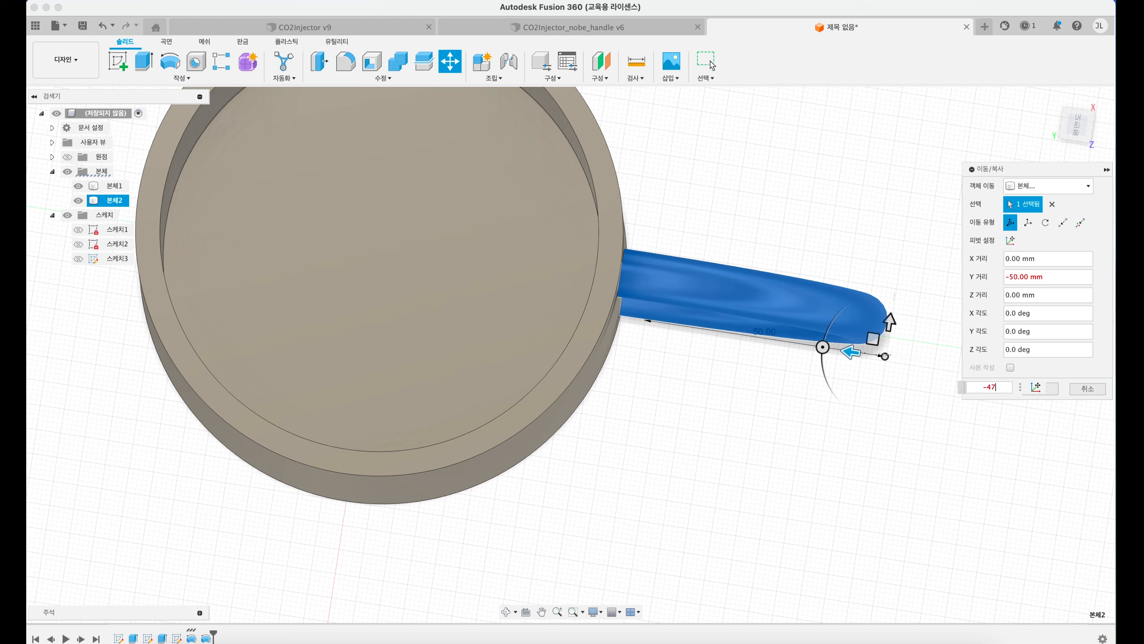
pyautogui.press('Return')
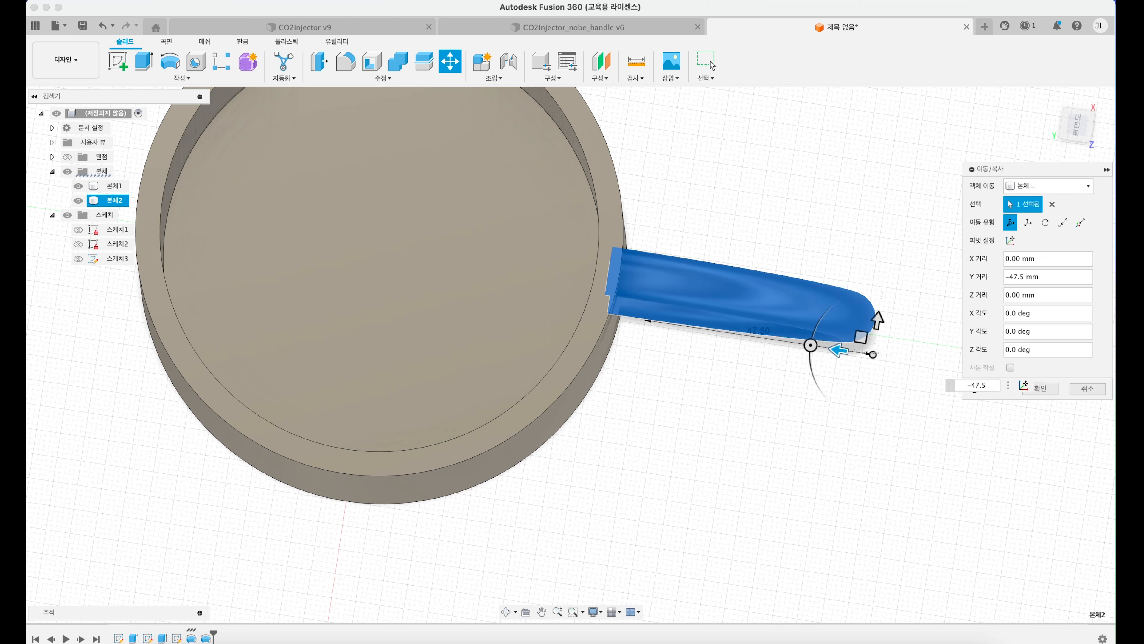
pyautogui.press('Return')
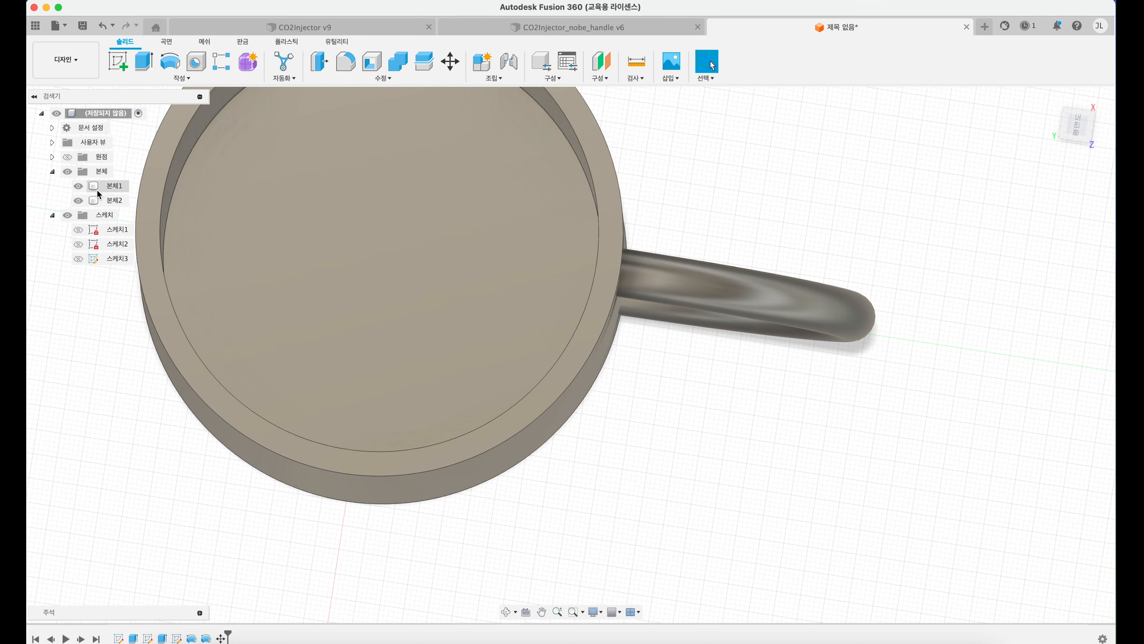
# Step: Highlight the handle and cup bodies and inspect where the handle ends meet the cup wall
pyautogui.click(109, 201)
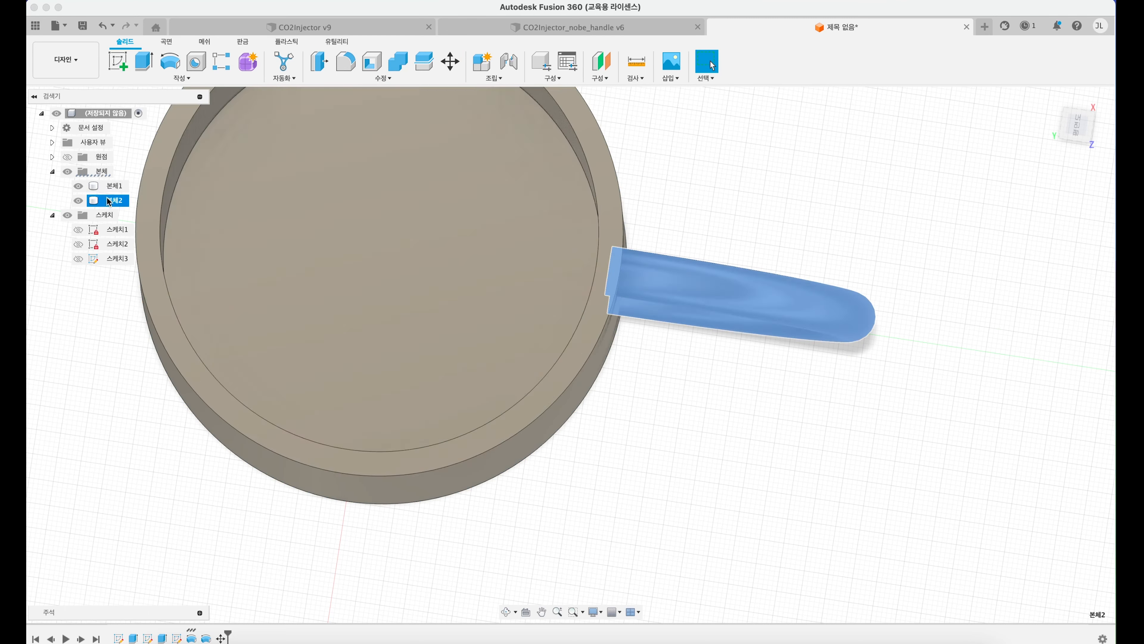
pyautogui.keyDown('shift'); pyautogui.click(108, 186); pyautogui.keyUp('shift')
pyautogui.keyDown('shift'); pyautogui.moveTo(482, 327); pyautogui.dragTo(525, 353, button='middle'); pyautogui.keyUp('shift')
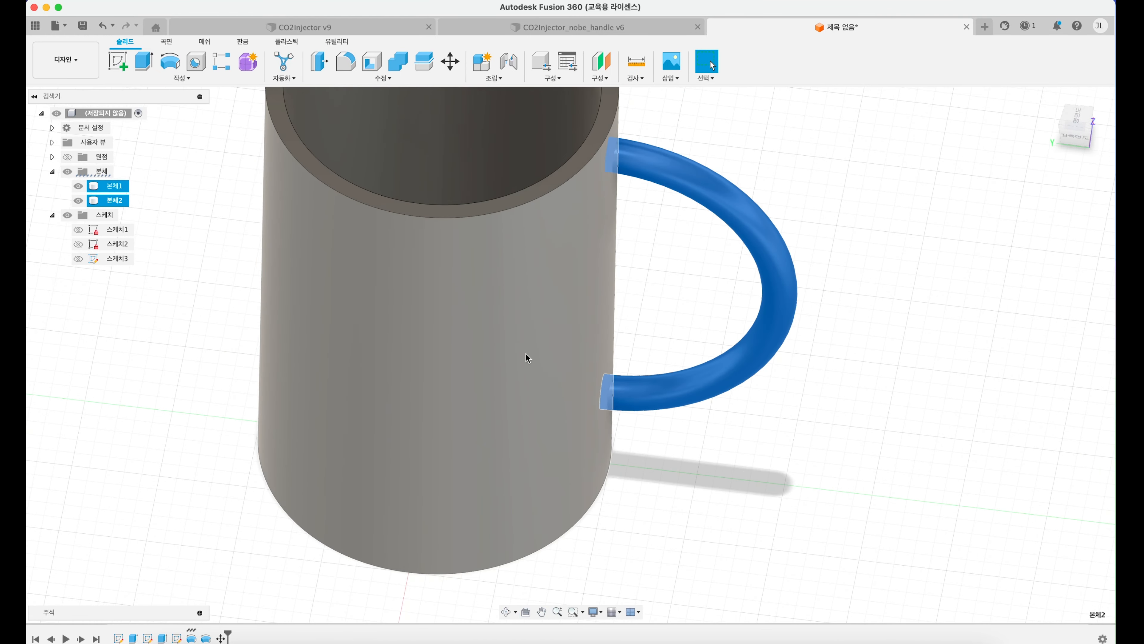
pyautogui.scroll(-5, 525, 352)
pyautogui.keyDown('shift'); pyautogui.click(480, 316); pyautogui.keyUp('shift')
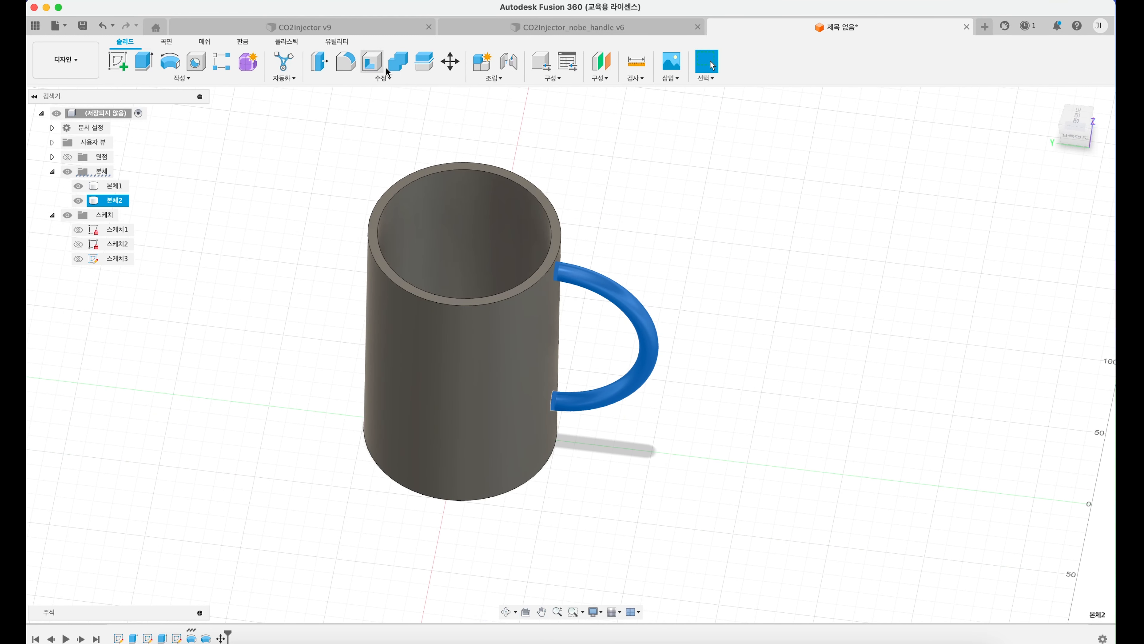
# Step: Combine the cup and handle bodies with the Join operation after previewing Cut
pyautogui.click(383, 77)
pyautogui.click(288, 42)
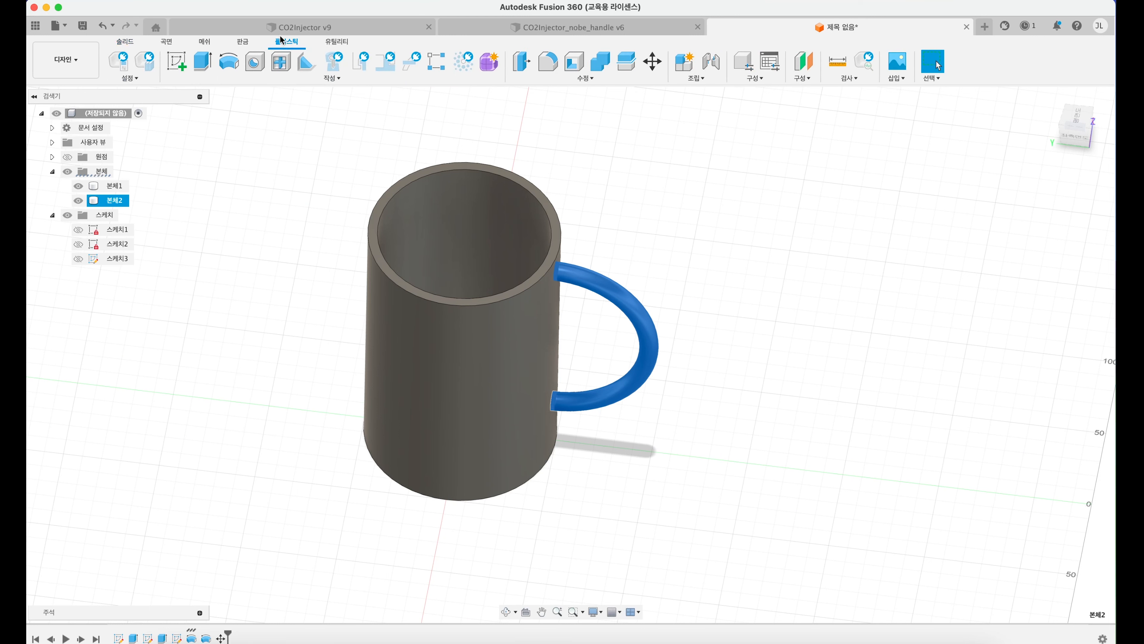
pyautogui.click(586, 78)
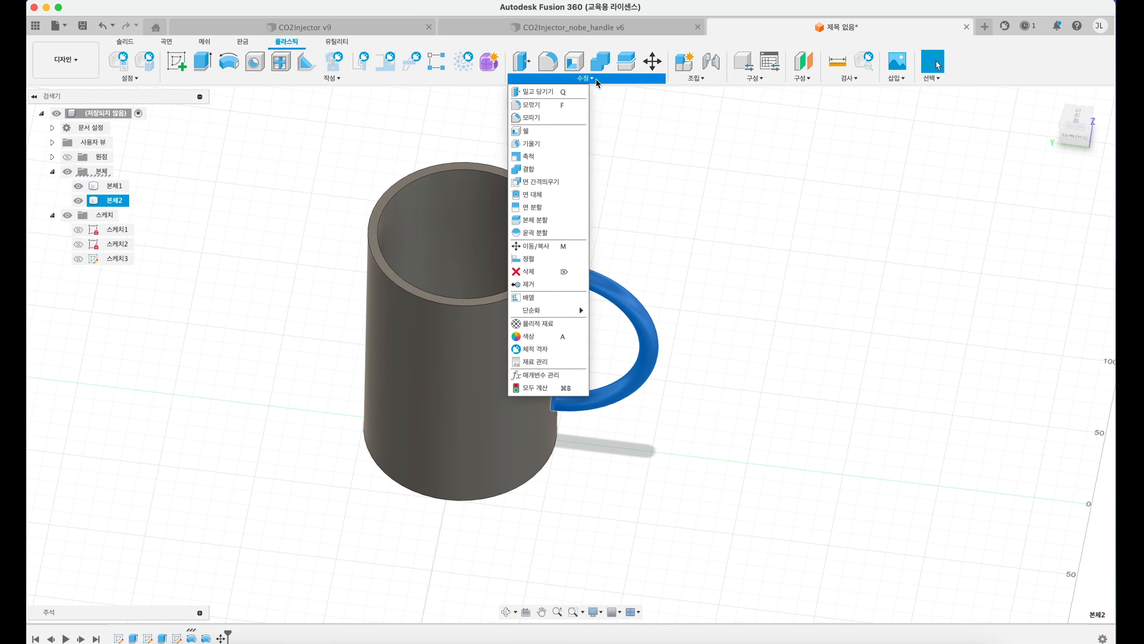
pyautogui.click(547, 175)
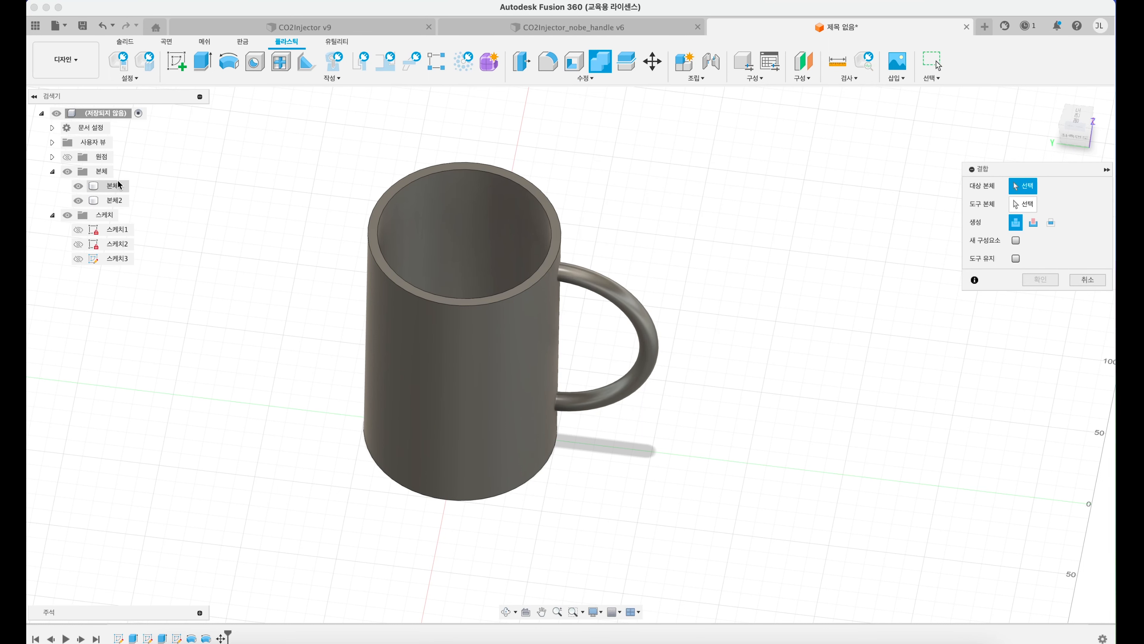
pyautogui.click(116, 183)
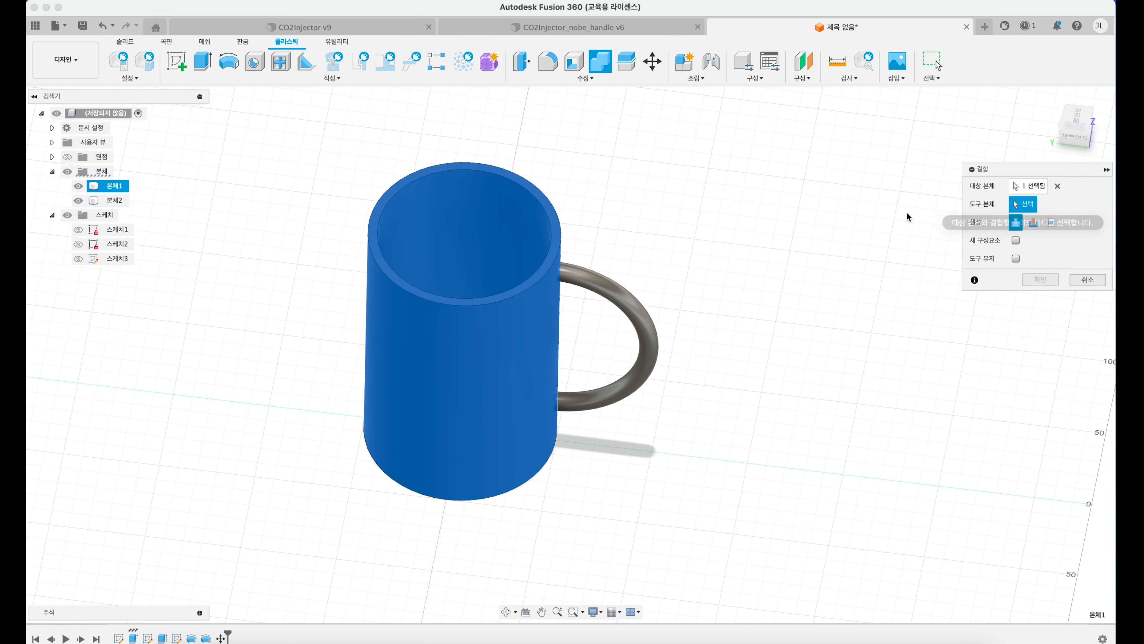
pyautogui.click(116, 200)
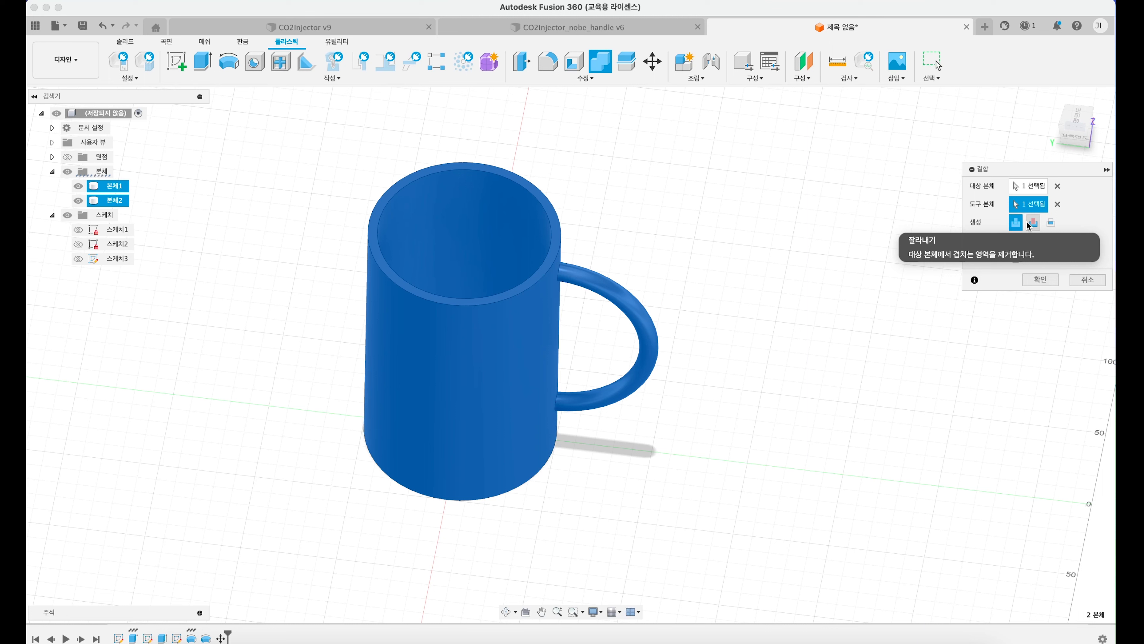
pyautogui.click(1033, 222)
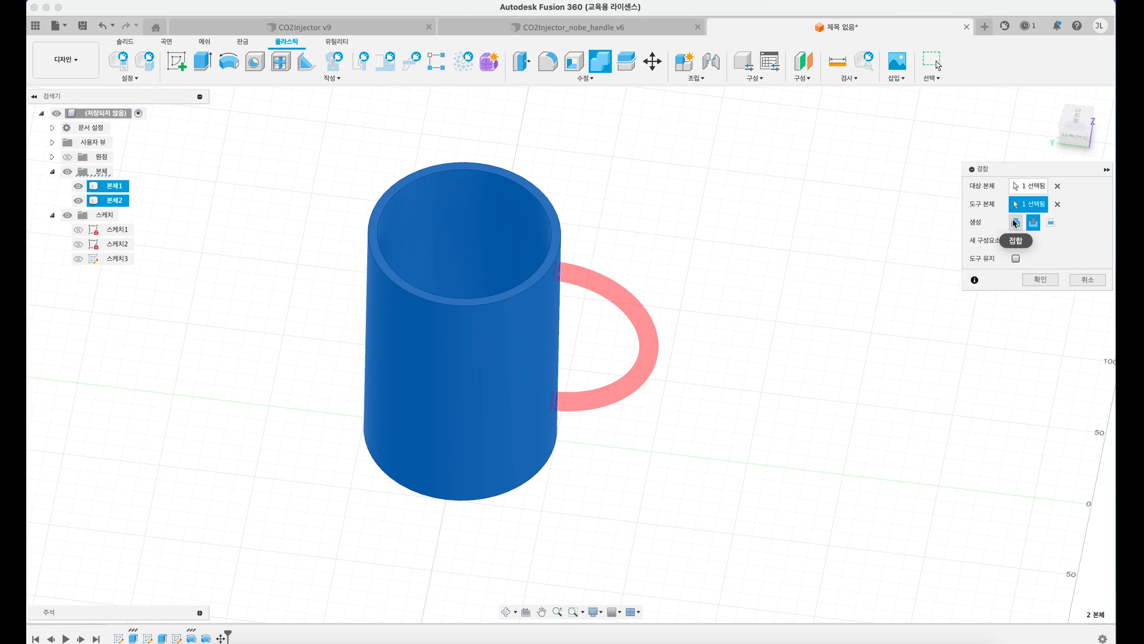
pyautogui.click(1016, 227)
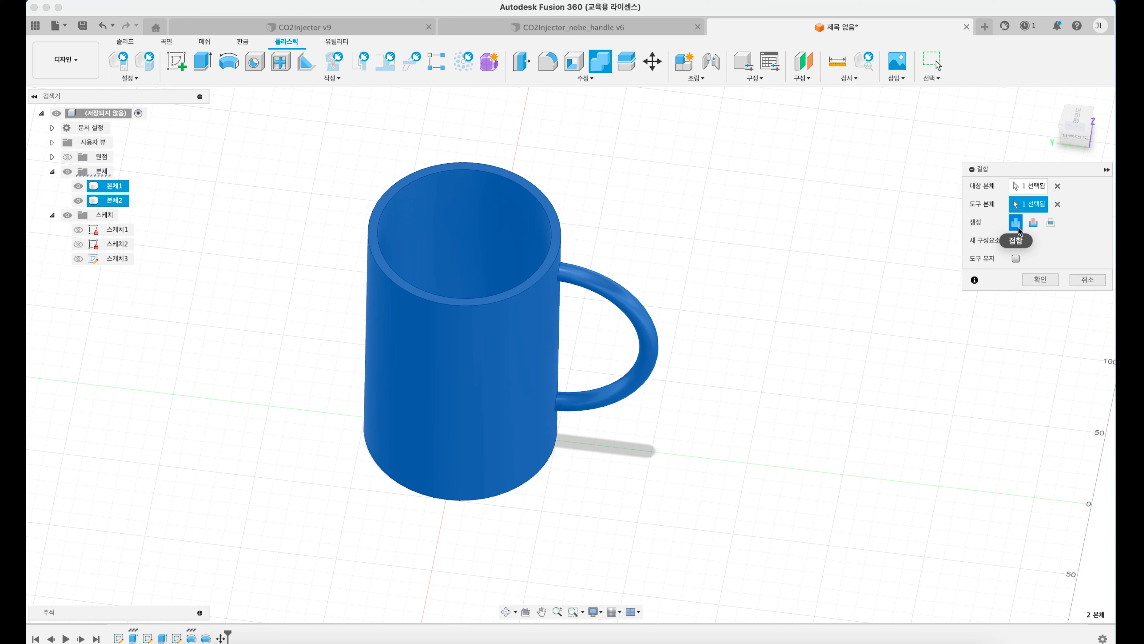
pyautogui.click(1040, 280)
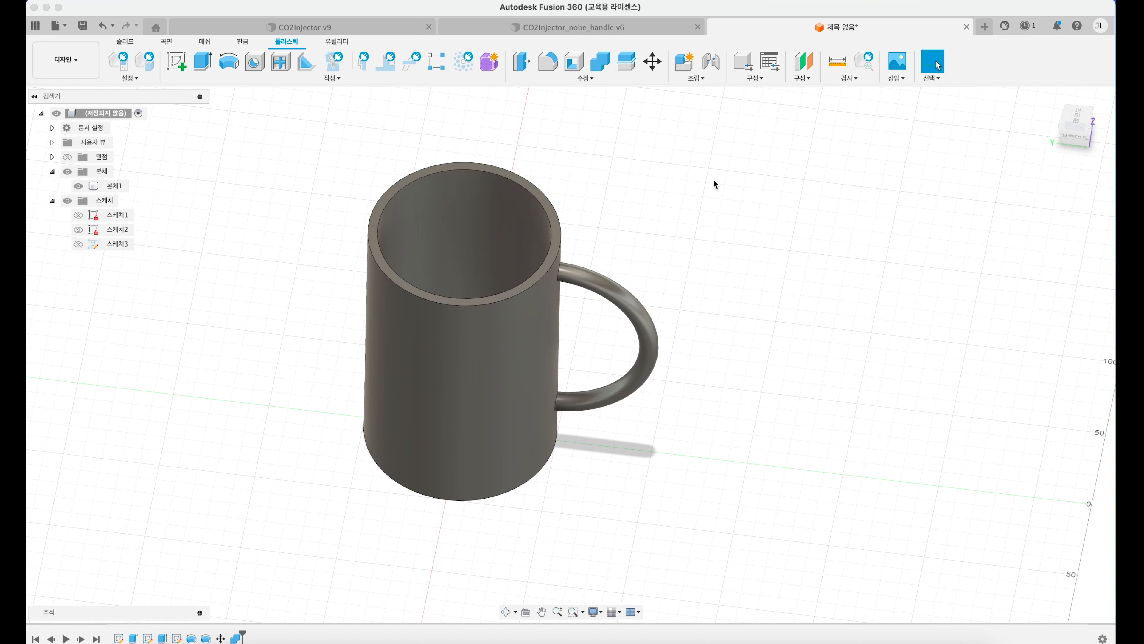
# Step: Undo the combine and the handle move, and redo only the move so cup and handle are separate bodies
pyautogui.click(111, 186)
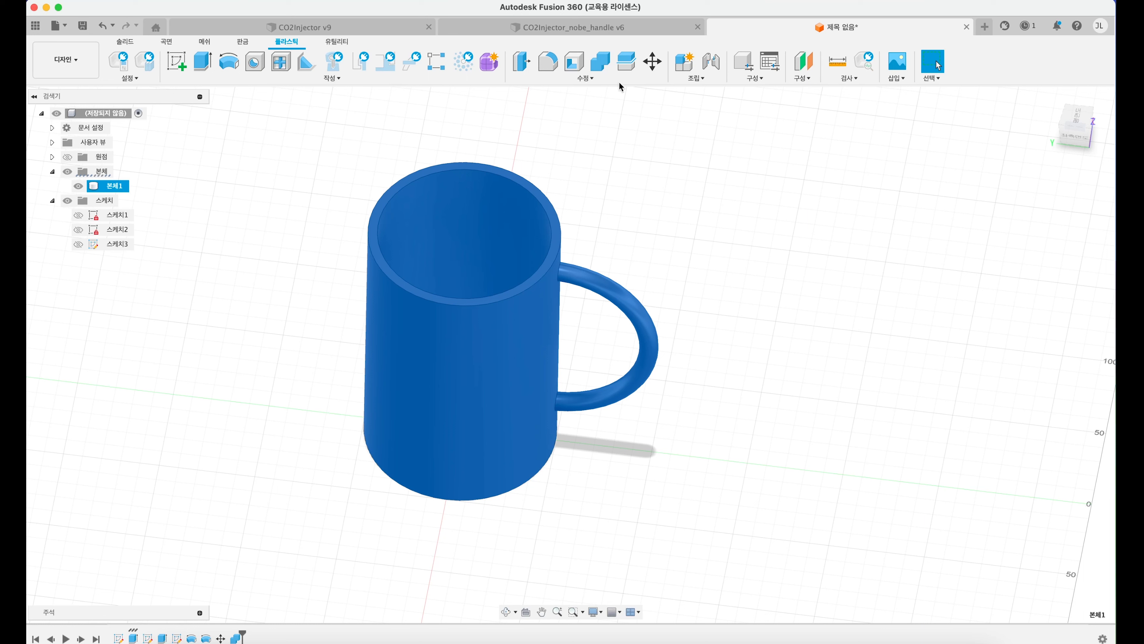
pyautogui.press('super+z')
pyautogui.press('super+z')
pyautogui.click(795, 150)
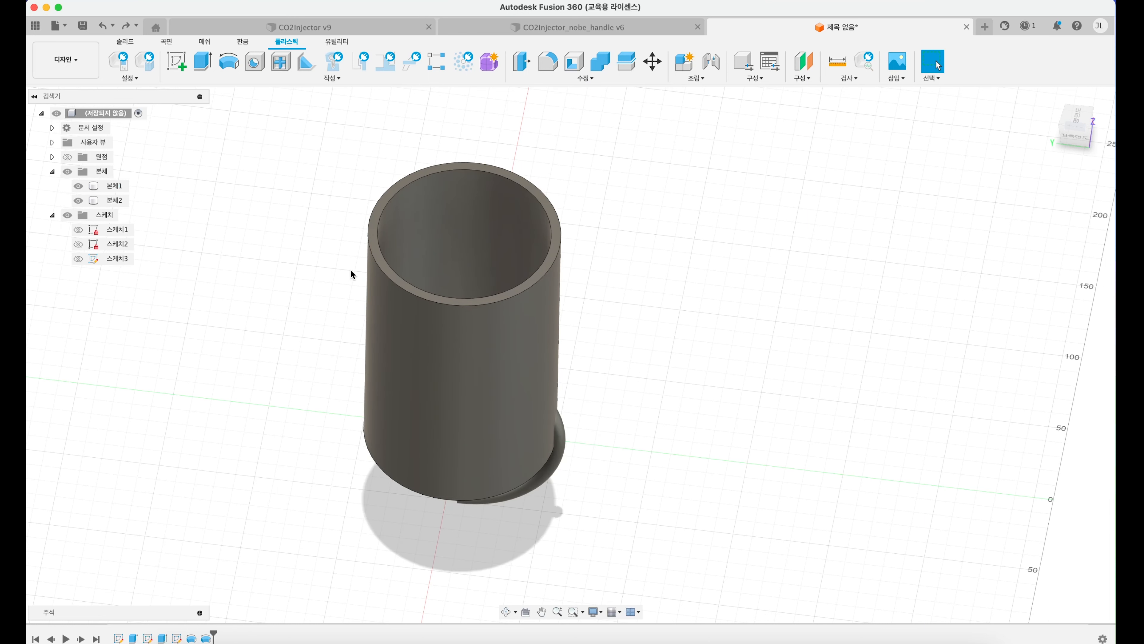
pyautogui.click(470, 343)
pyautogui.press('super+shift+z')
pyautogui.click(615, 247)
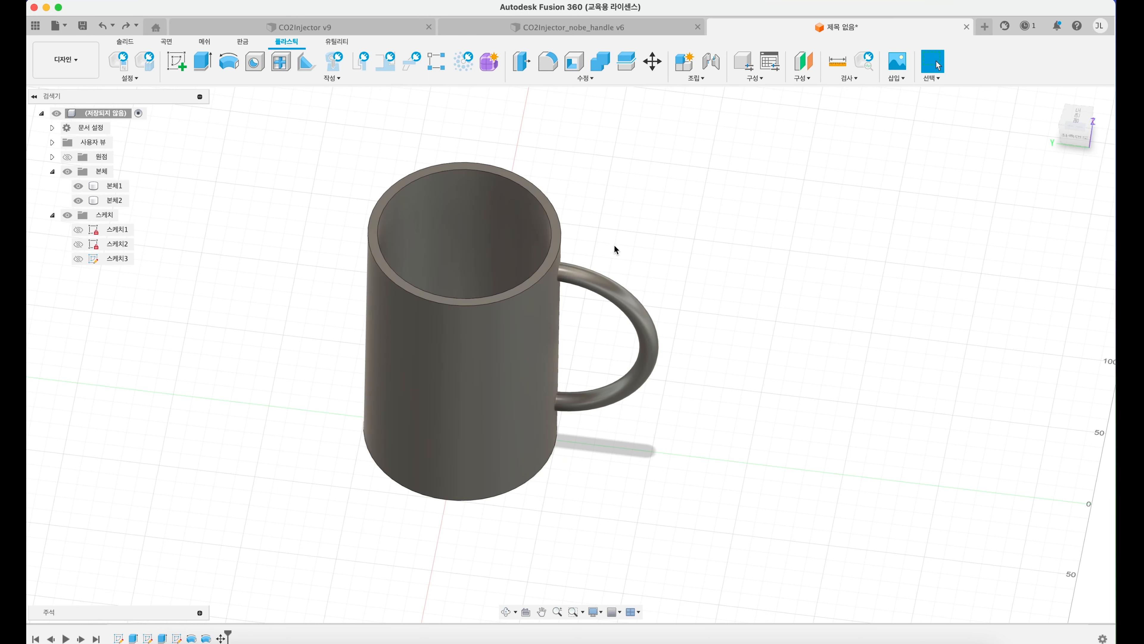
# Step: Combine the bodies with Join, using the cup as target body and the handle as tool body
pyautogui.click(585, 78)
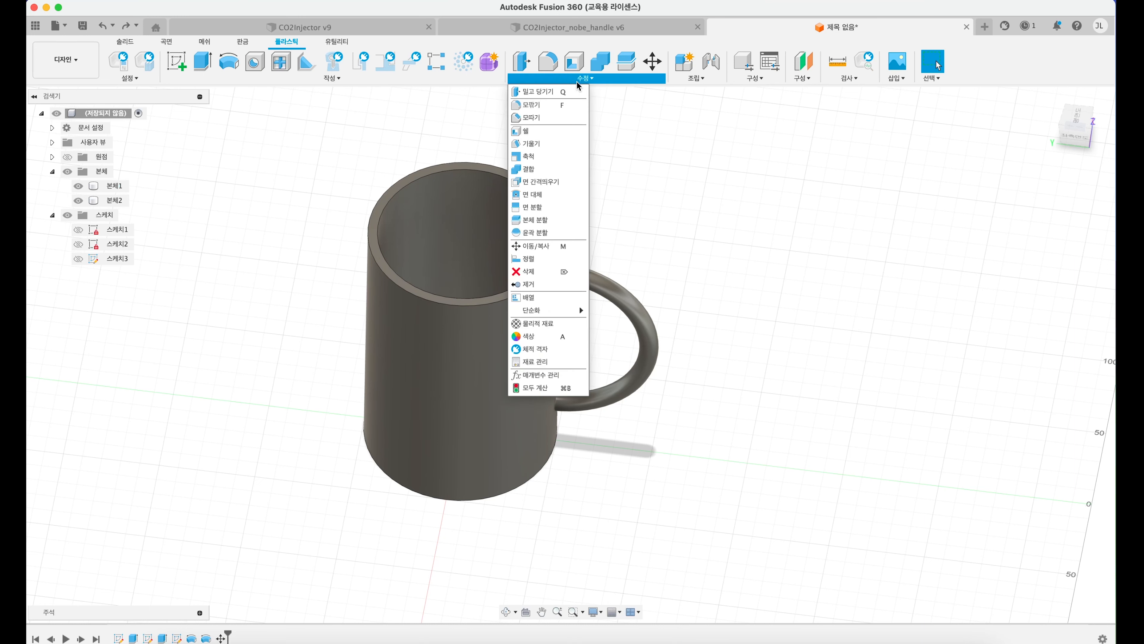
pyautogui.click(550, 169)
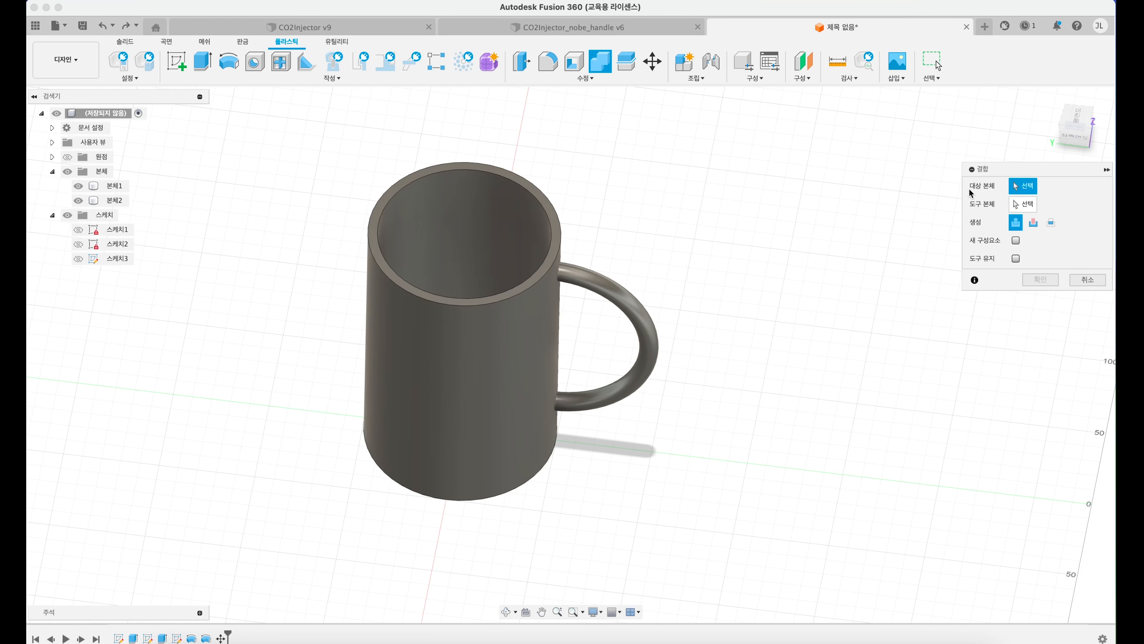
pyautogui.click(118, 186)
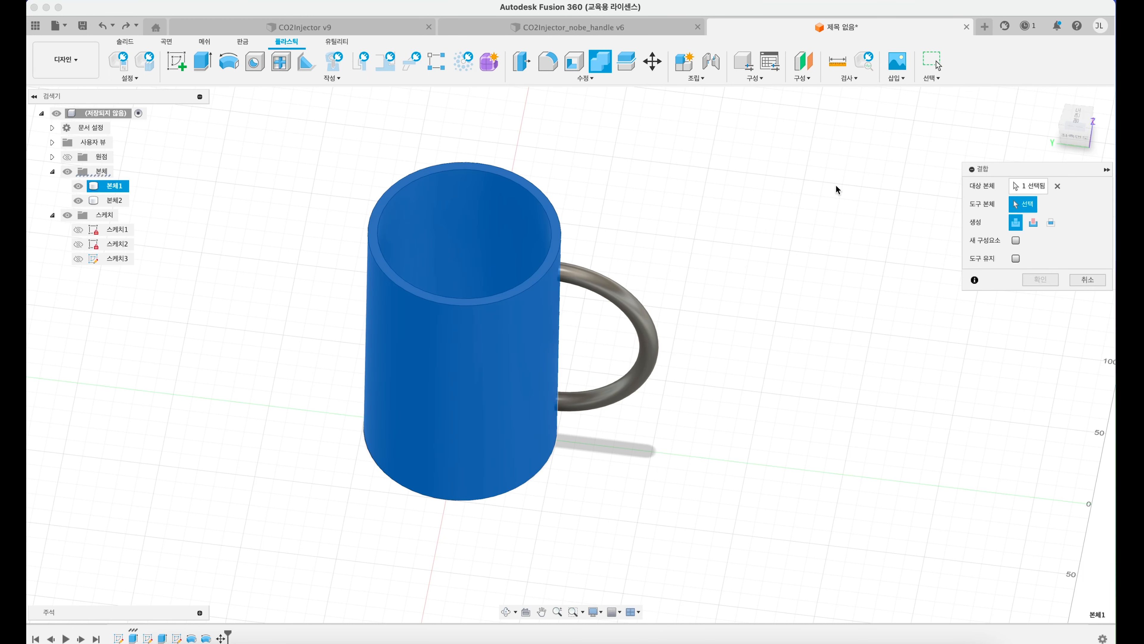
pyautogui.click(145, 201)
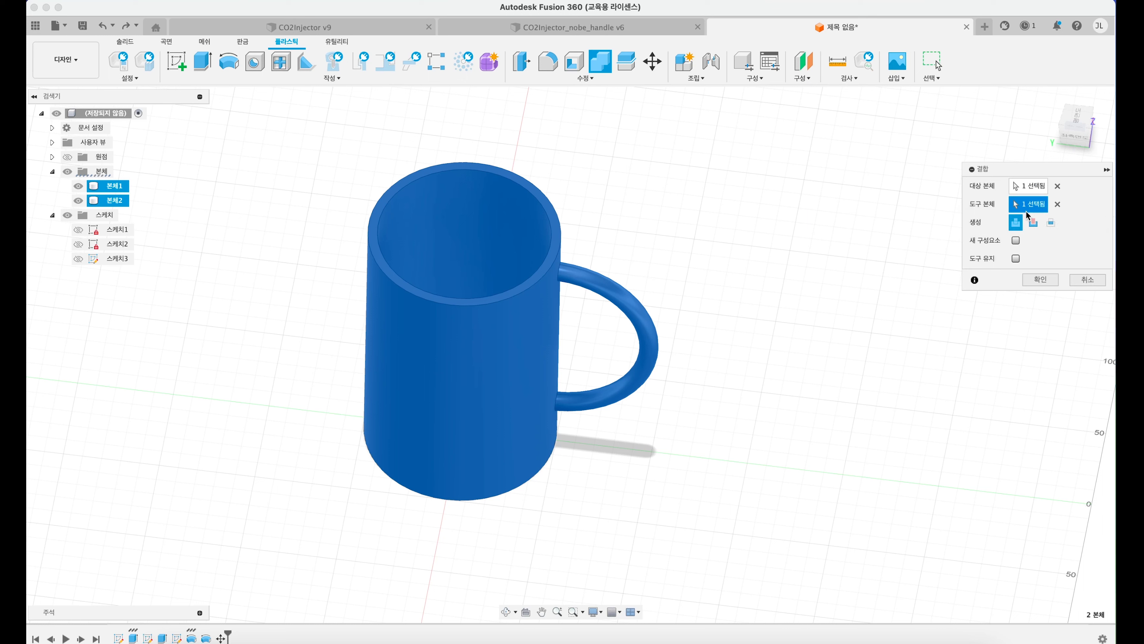
pyautogui.press('Return')
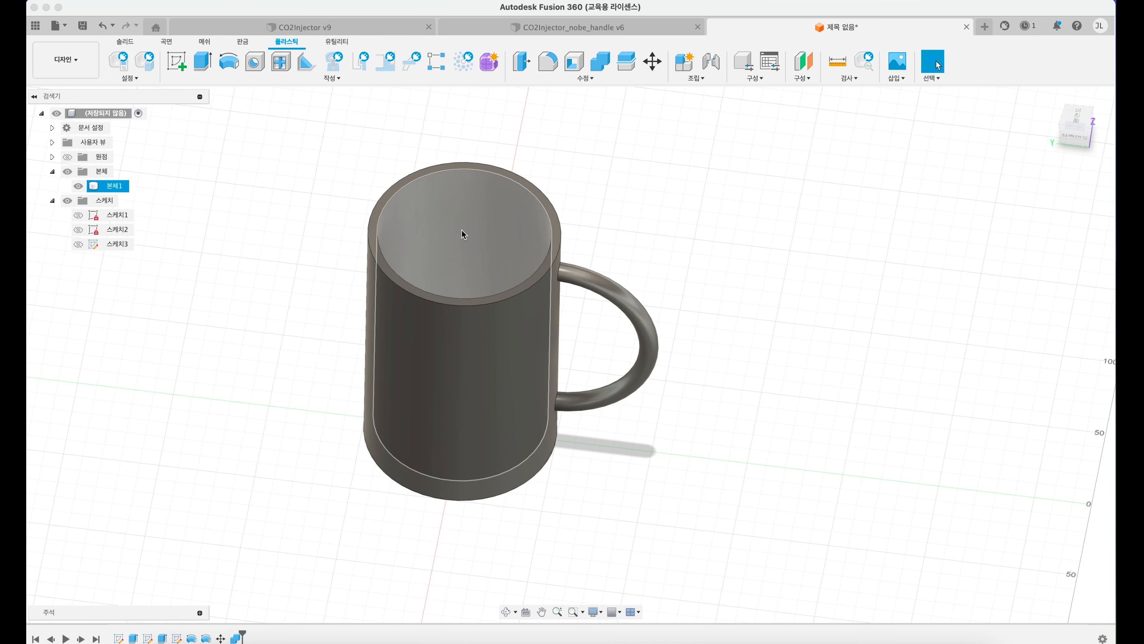
# Step: Undo all modelling operations back to an empty design
pyautogui.press('super+z')
pyautogui.press('super+z')
pyautogui.press('super+z')
pyautogui.press('super+z')
pyautogui.press('super+z')
pyautogui.press('super+z')
pyautogui.press('super+z')
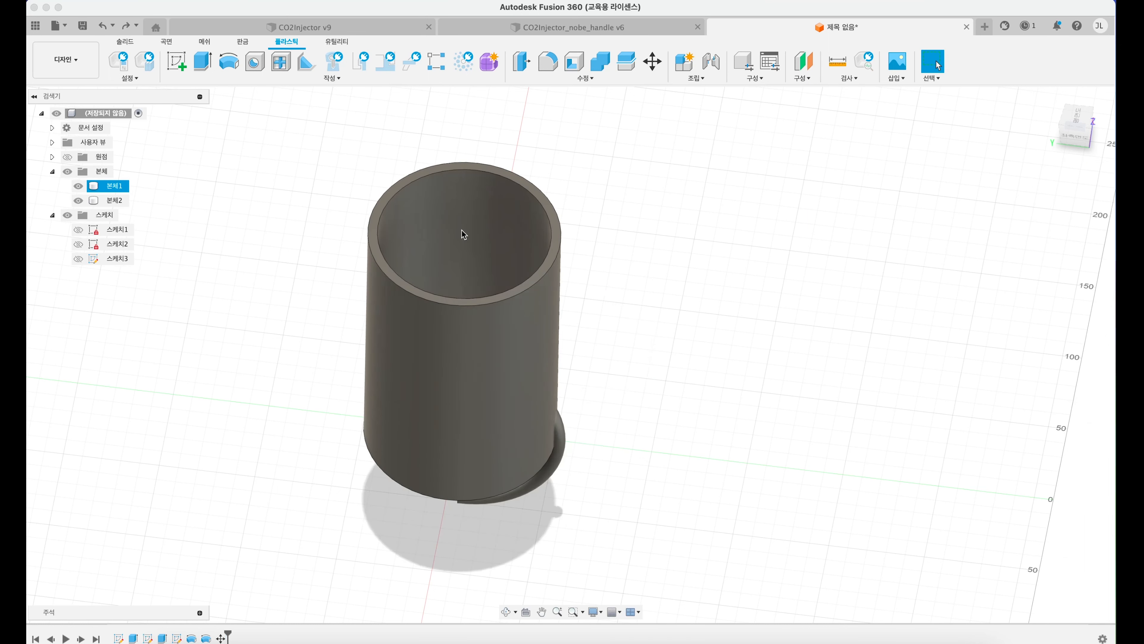
pyautogui.press('super+z')
pyautogui.press('super+z')
pyautogui.press('super+z')
pyautogui.press('super+z')
pyautogui.press('super+z')
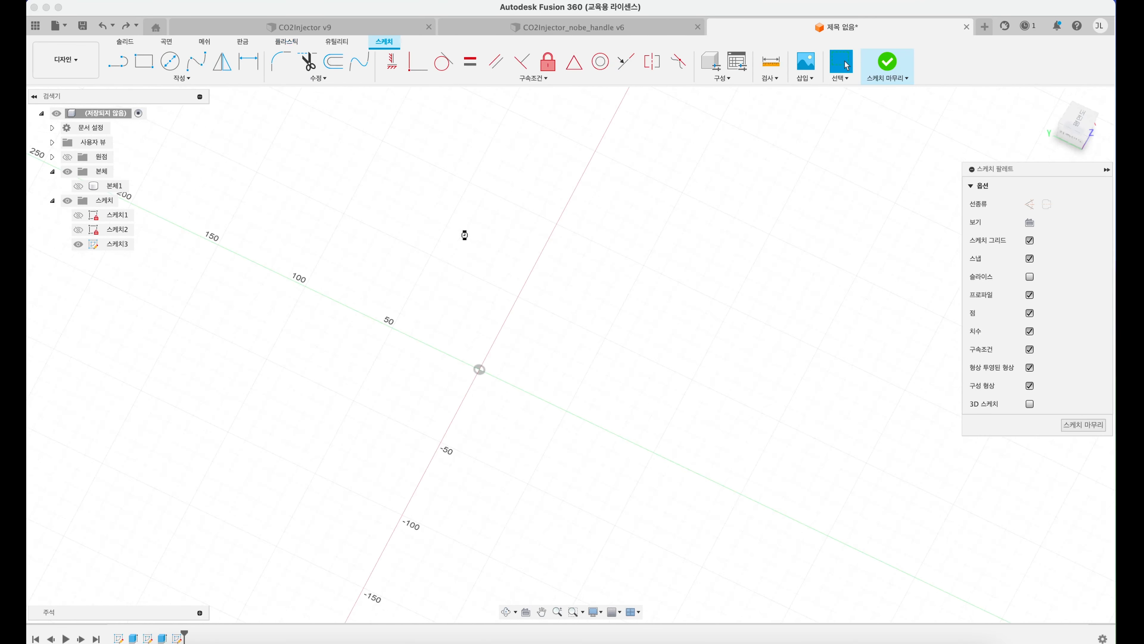
pyautogui.press('super+z')
pyautogui.press('super+z')
pyautogui.press('super+z')
pyautogui.press('super+z')
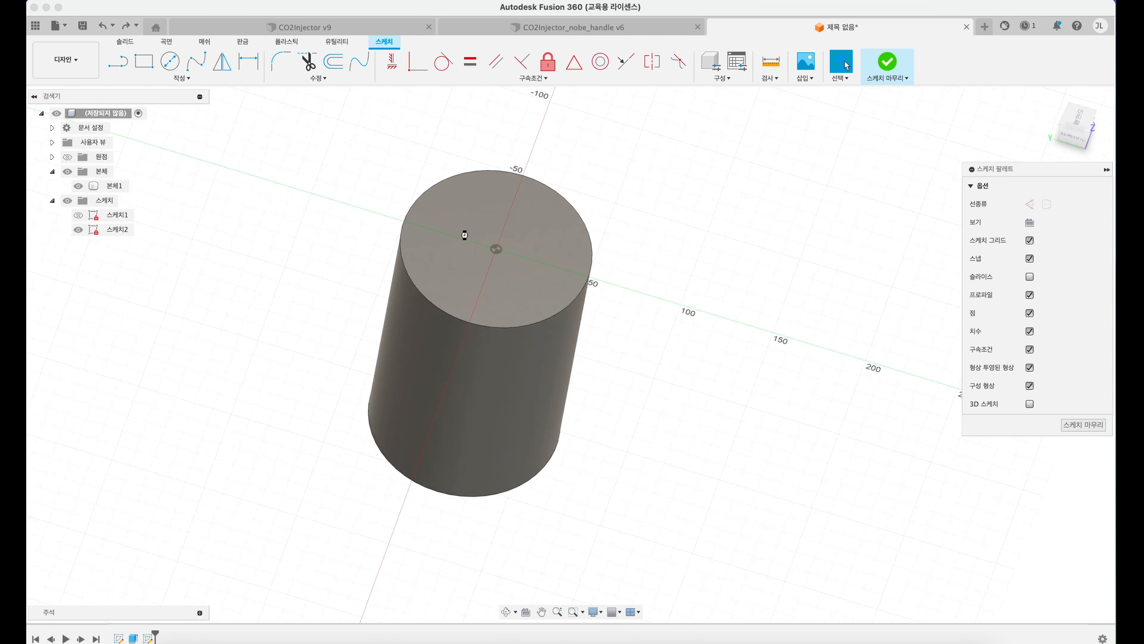
pyautogui.press('super+z')
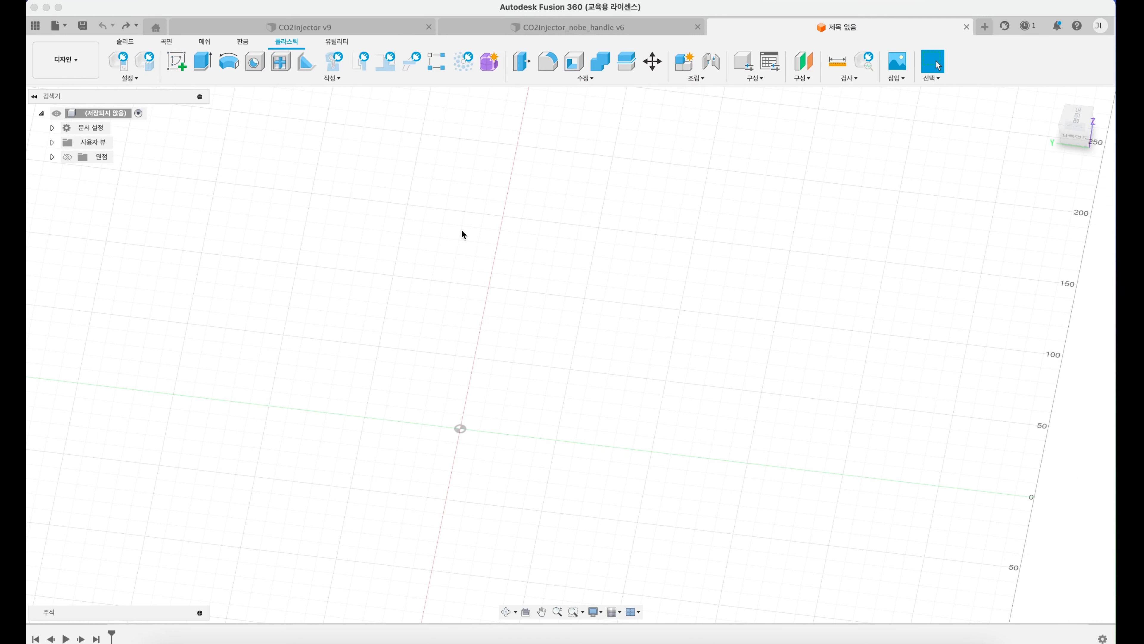
# Step: Reorient the empty workspace to an isometric view with the Z axis pointing up
pyautogui.keyDown('shift'); pyautogui.moveTo(520, 380); pyautogui.dragTo(496, 401, button='middle'); pyautogui.keyUp('shift')
pyautogui.click(1083, 132)
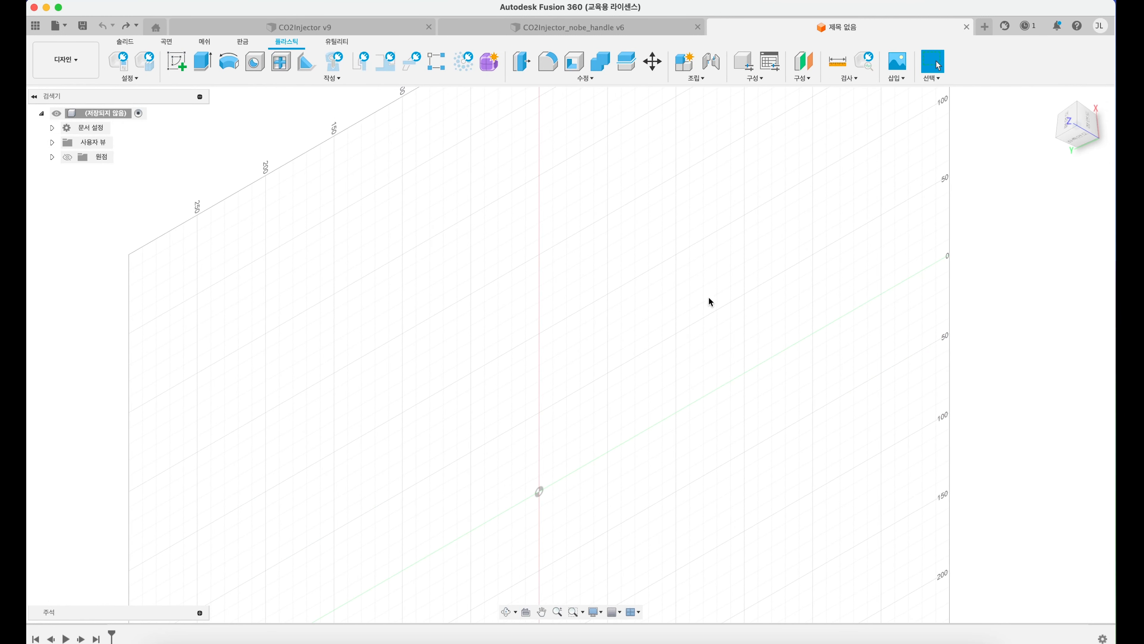
pyautogui.click(1079, 121)
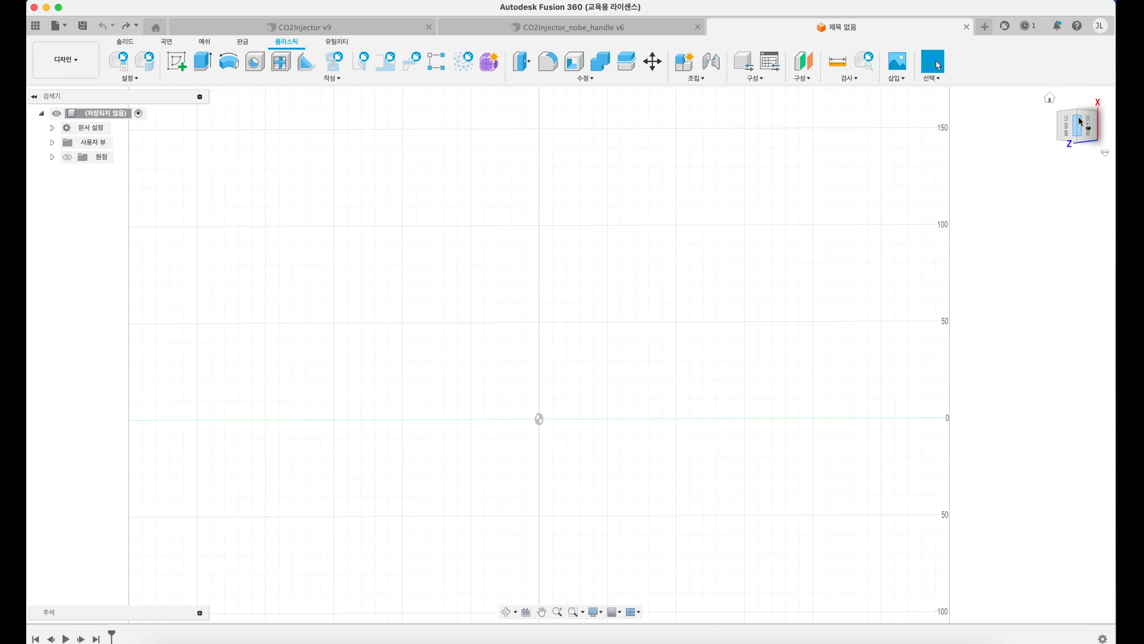
pyautogui.click(1071, 133)
pyautogui.click(1107, 110)
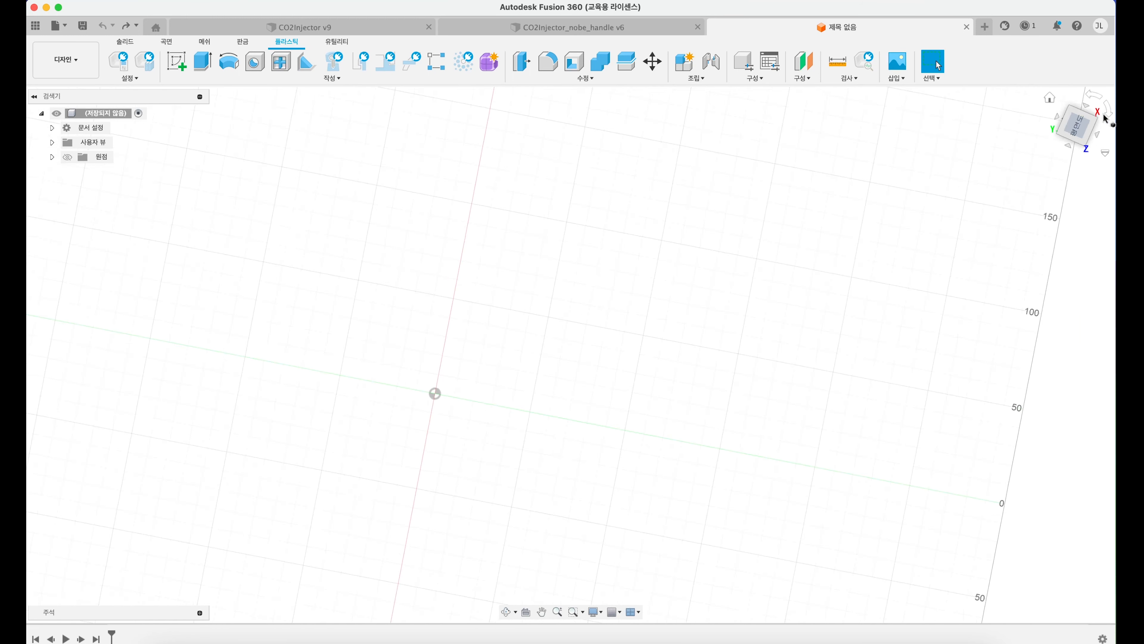
pyautogui.keyDown('shift'); pyautogui.moveTo(1081, 131); pyautogui.dragTo(1081, 104, button='middle'); pyautogui.keyUp('shift')
pyautogui.keyDown('shift'); pyautogui.moveTo(892, 309); pyautogui.dragTo(1020, 184, button='middle'); pyautogui.keyUp('shift')
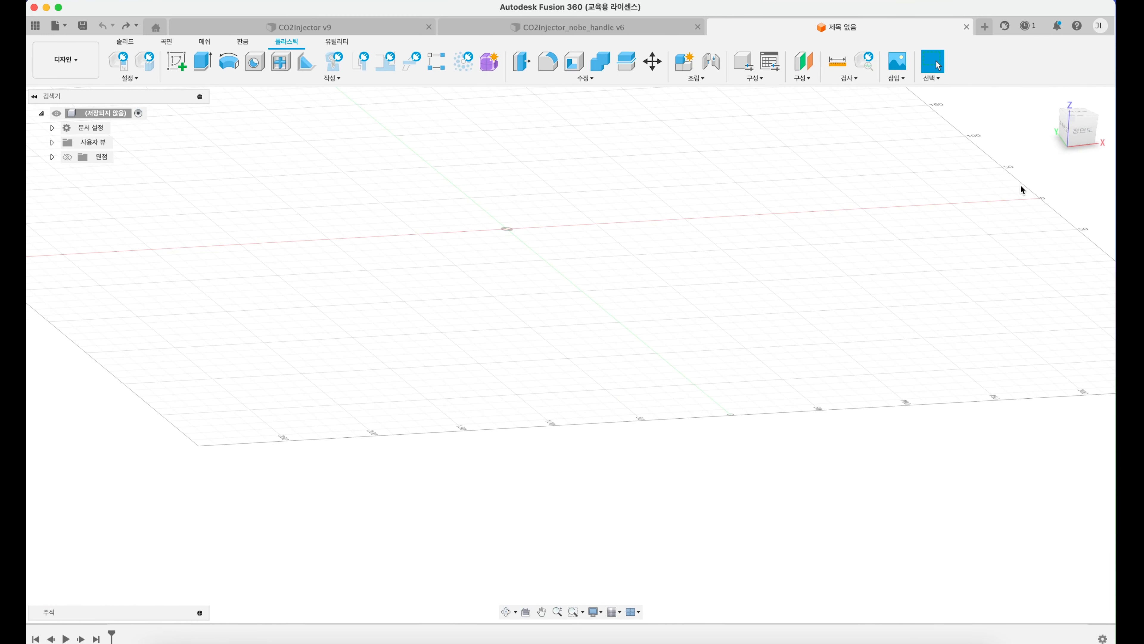
pyautogui.click(1072, 115)
pyautogui.moveTo(455, 252); pyautogui.dragTo(562, 336, button='middle')
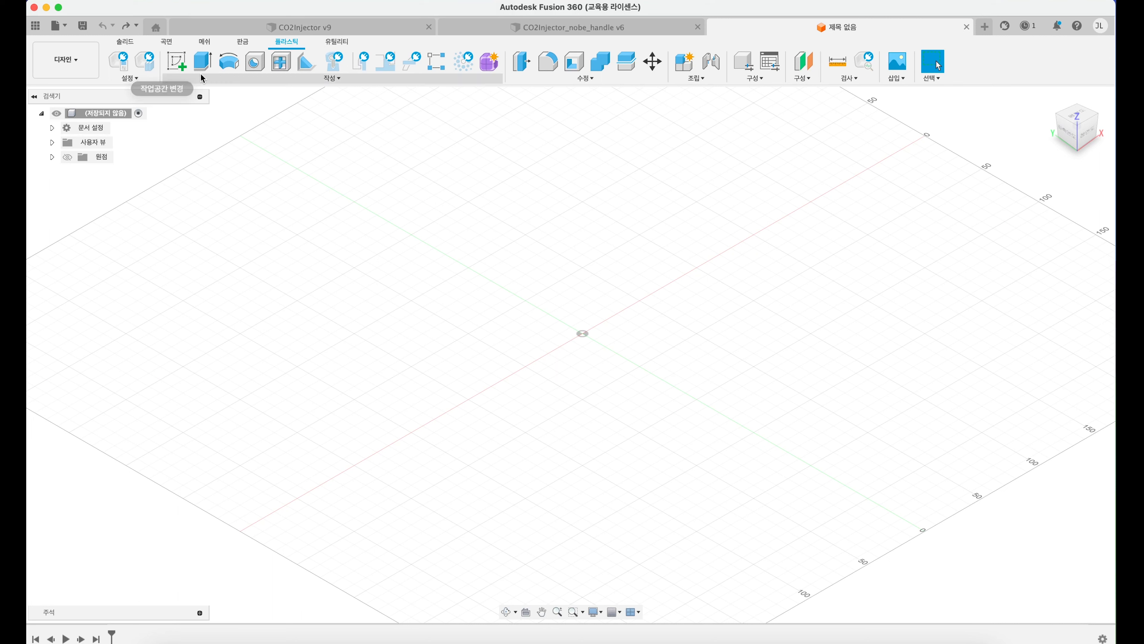
# Step: Create a sketch on the horizontal XY plane and draw a 100 mm diameter circle centred on the origin
pyautogui.click(125, 44)
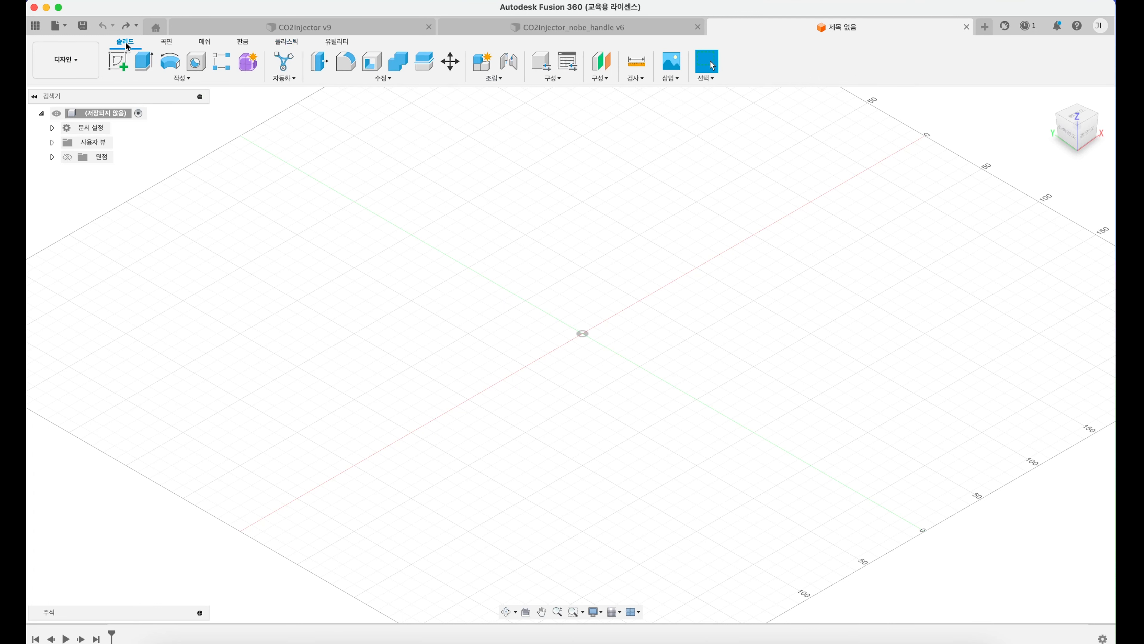
pyautogui.click(121, 63)
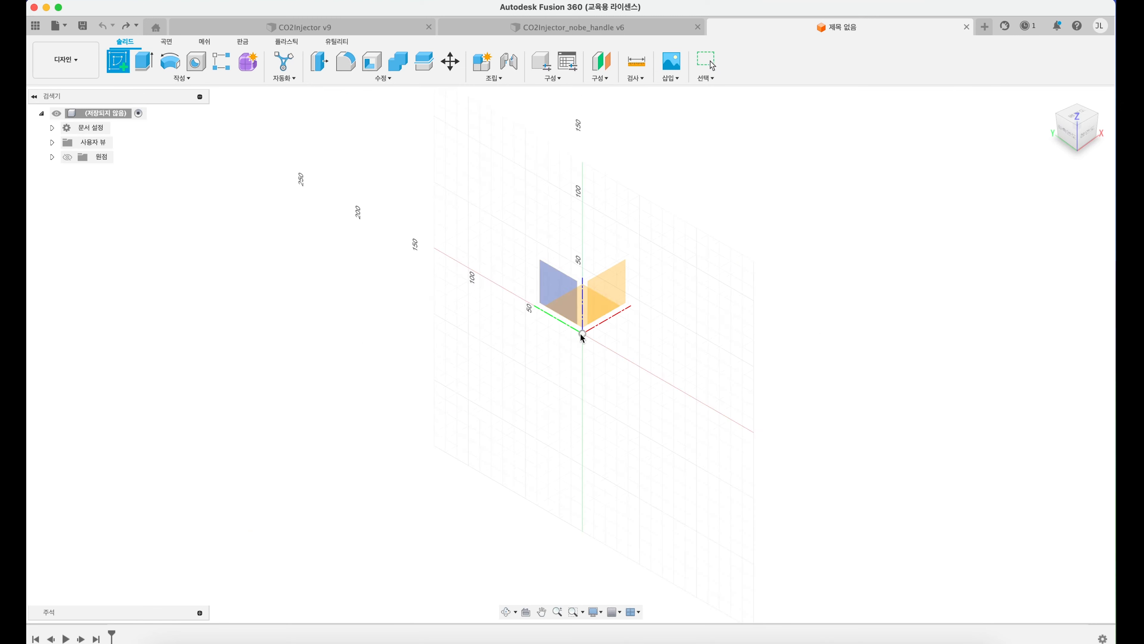
pyautogui.click(584, 307)
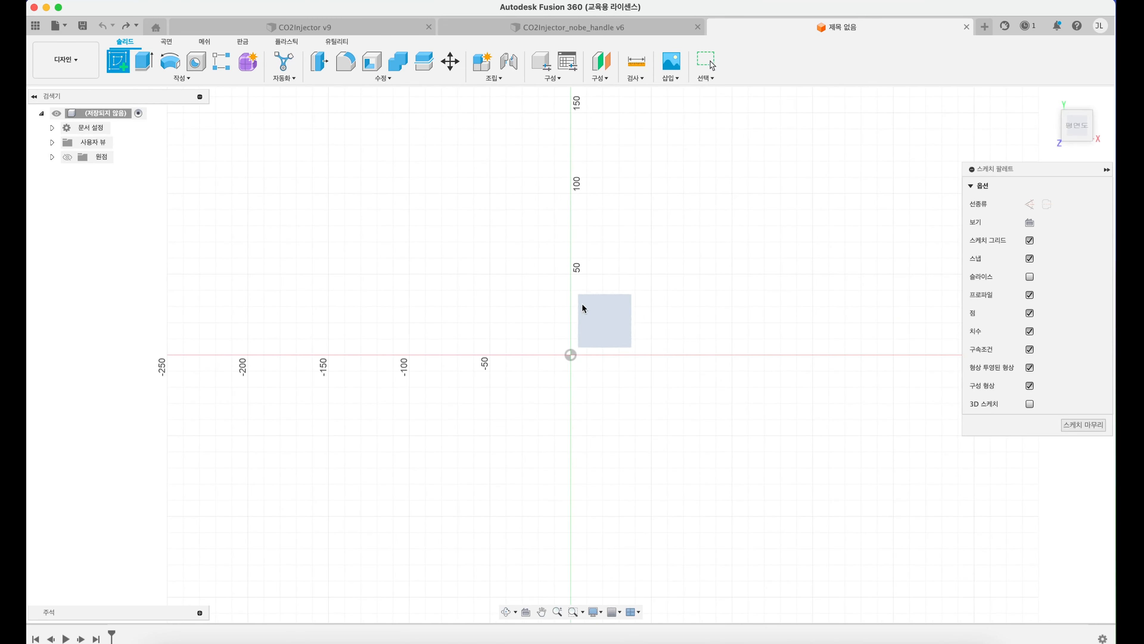
pyautogui.click(169, 61)
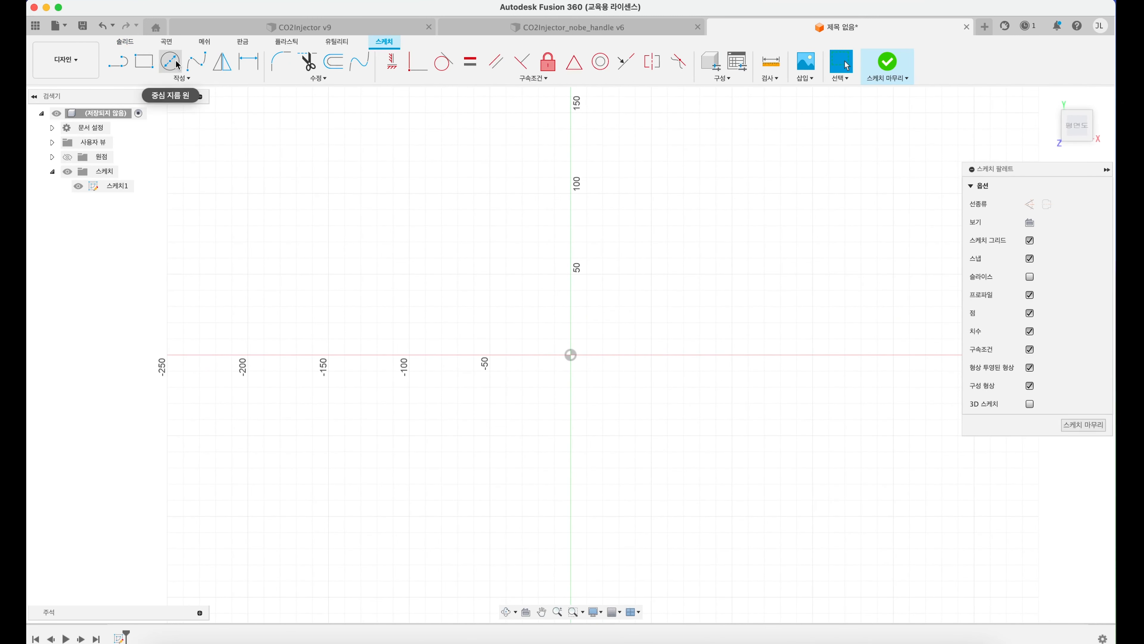
pyautogui.click(570, 355)
pyautogui.write('100')
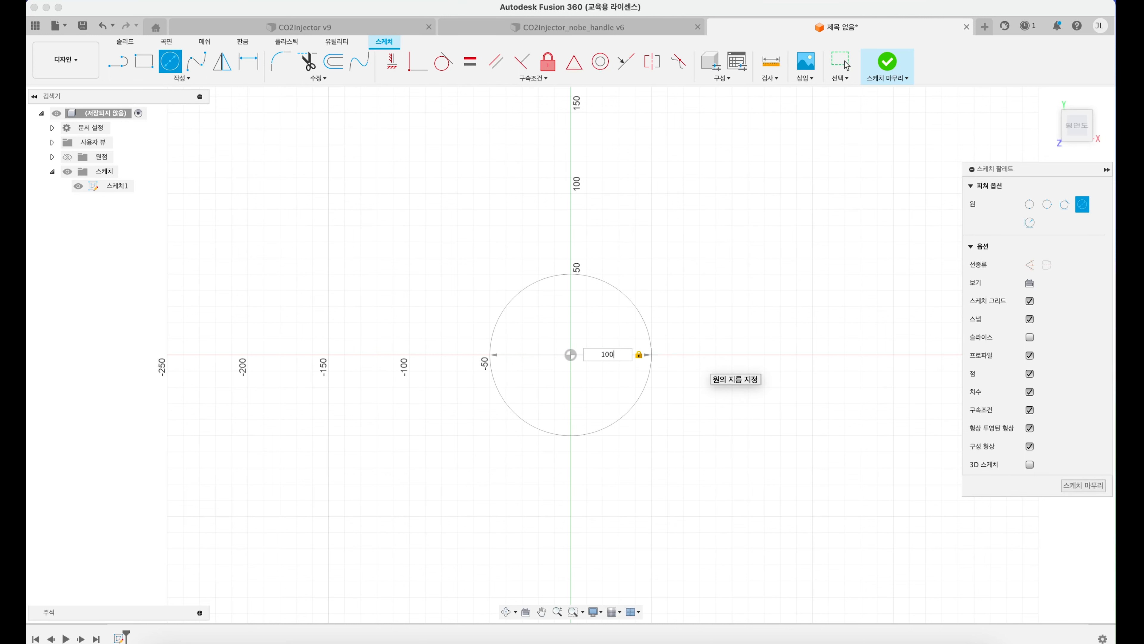
pyautogui.press('Return')
pyautogui.press('Escape')
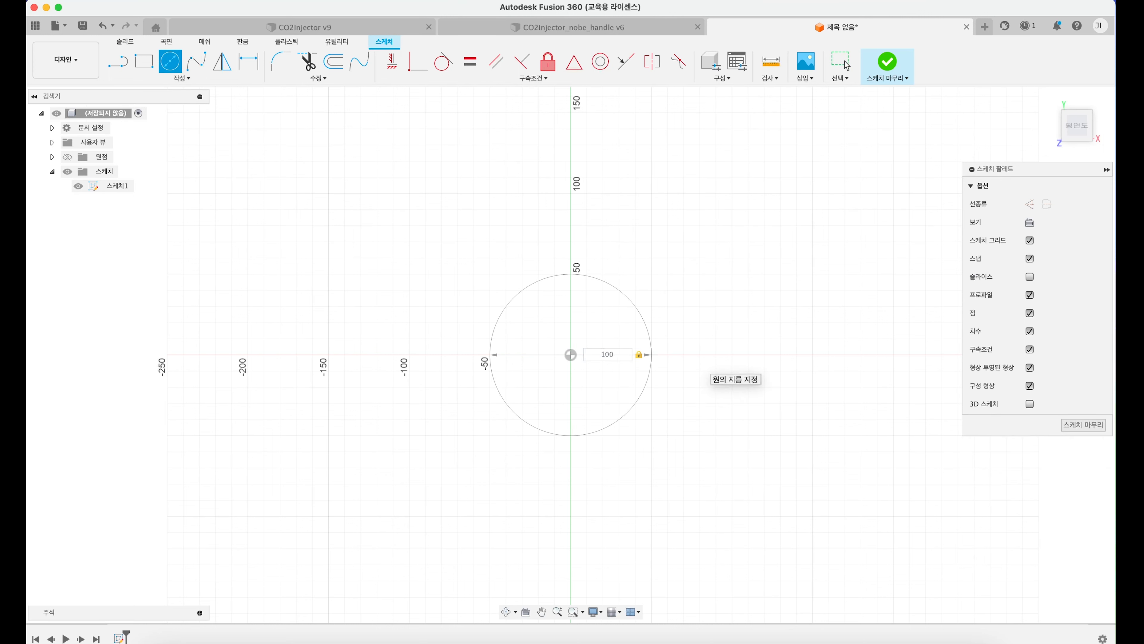
# Step: Extrude the 100 mm circle upward 150 mm as a new body
pyautogui.scroll(3, 581, 361)
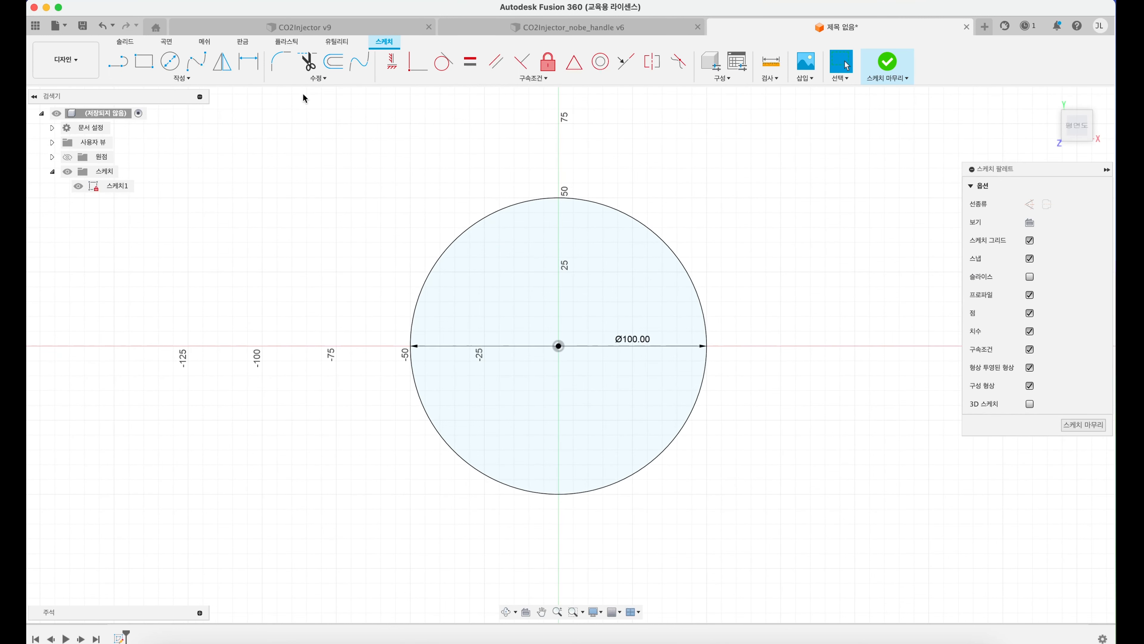
pyautogui.keyDown('shift'); pyautogui.moveTo(493, 314); pyautogui.dragTo(504, 234, button='middle'); pyautogui.keyUp('shift')
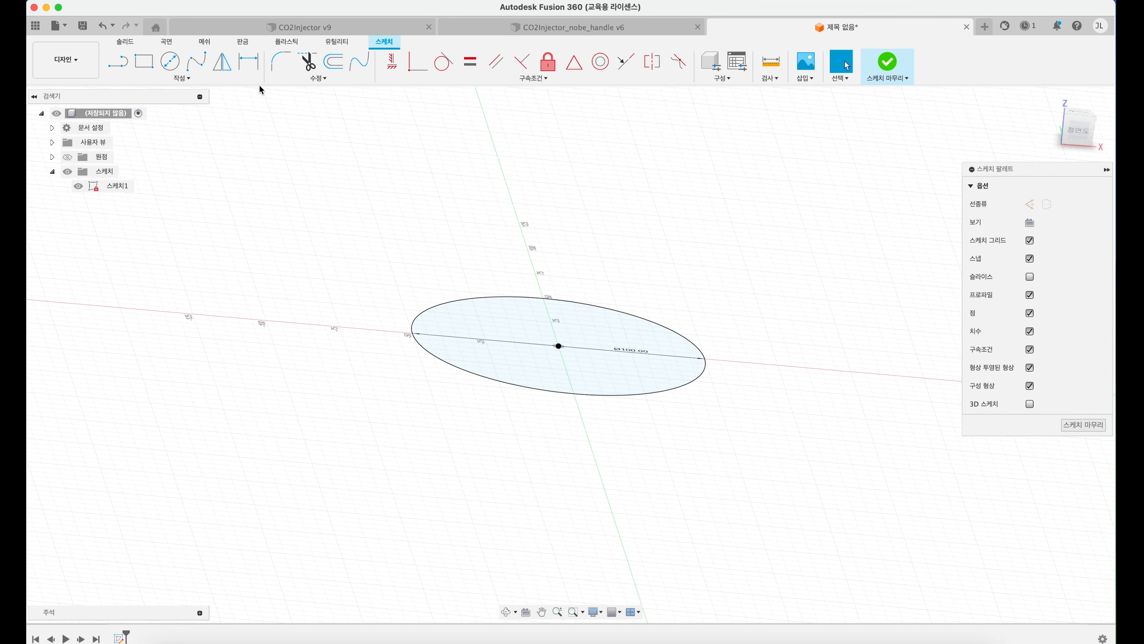
pyautogui.click(127, 41)
pyautogui.click(145, 61)
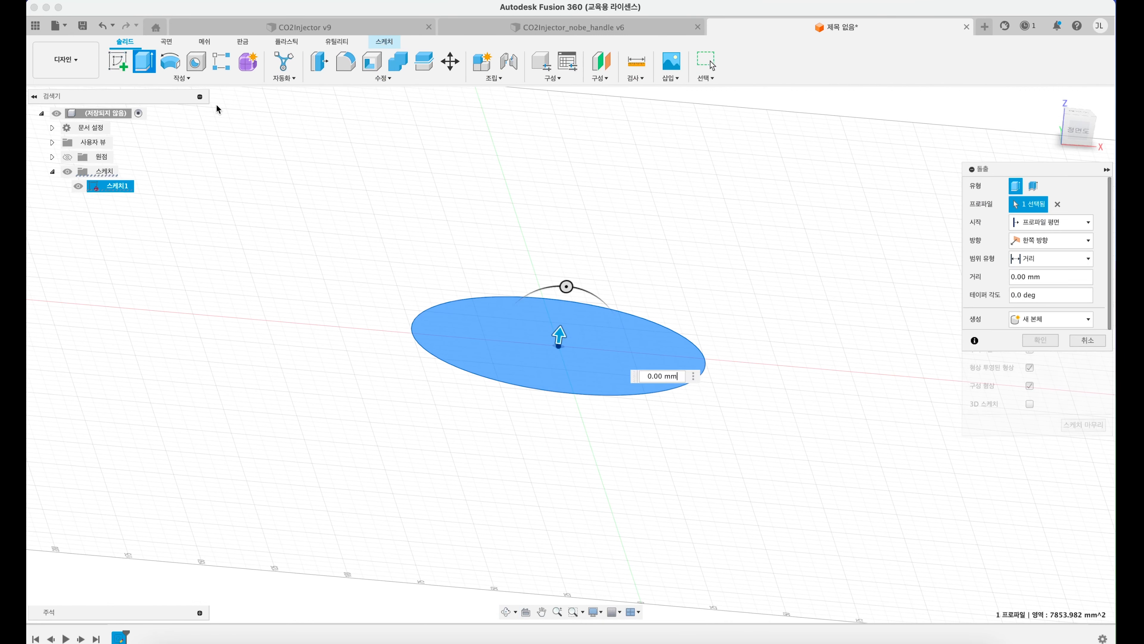
pyautogui.moveTo(564, 342); pyautogui.dragTo(581, 135)
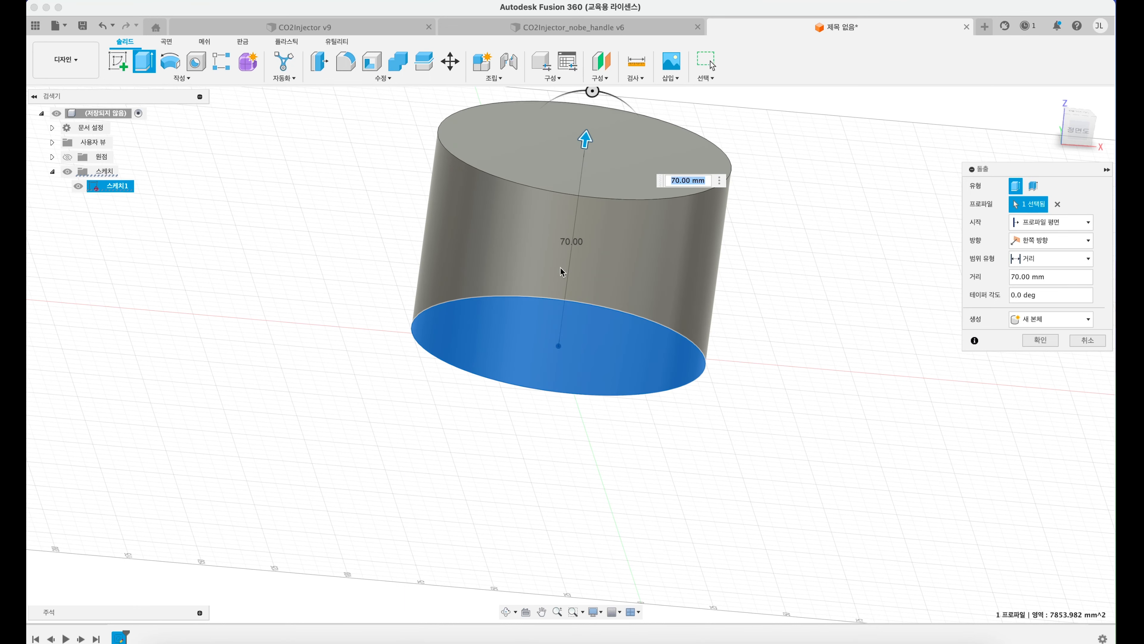
pyautogui.scroll(-3, 559, 266)
pyautogui.moveTo(537, 312); pyautogui.dragTo(536, 396, button='middle')
pyautogui.keyDown('shift'); pyautogui.moveTo(584, 270); pyautogui.dragTo(575, 284, button='middle'); pyautogui.keyUp('shift')
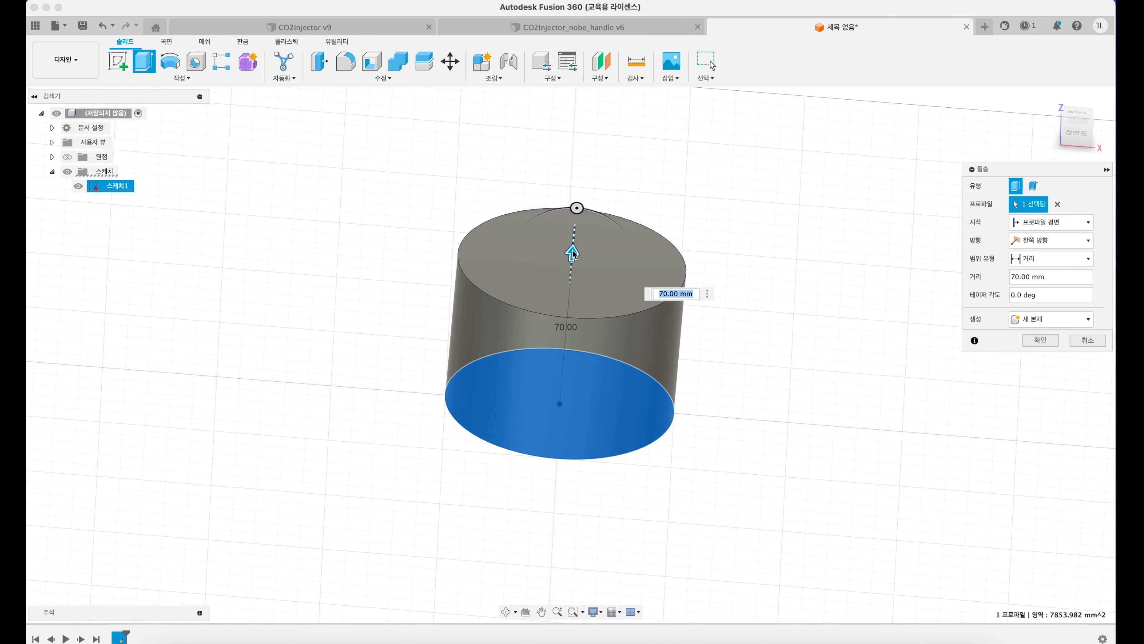
pyautogui.moveTo(572, 254); pyautogui.dragTo(579, 172)
pyautogui.write('150')
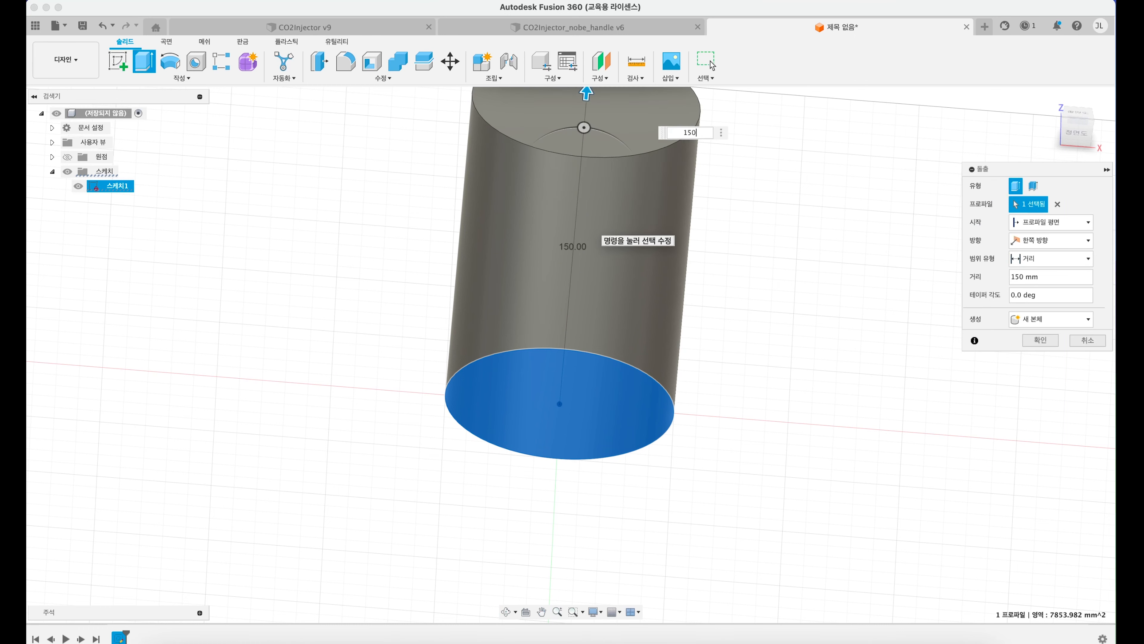
pyautogui.press('Return')
# Step: Create a sketch on the cylinder's top face and draw a concentric 90 mm diameter circle
pyautogui.moveTo(529, 225); pyautogui.dragTo(532, 281, button='middle')
pyautogui.keyDown('shift'); pyautogui.moveTo(570, 196); pyautogui.dragTo(567, 214, button='middle'); pyautogui.keyUp('shift')
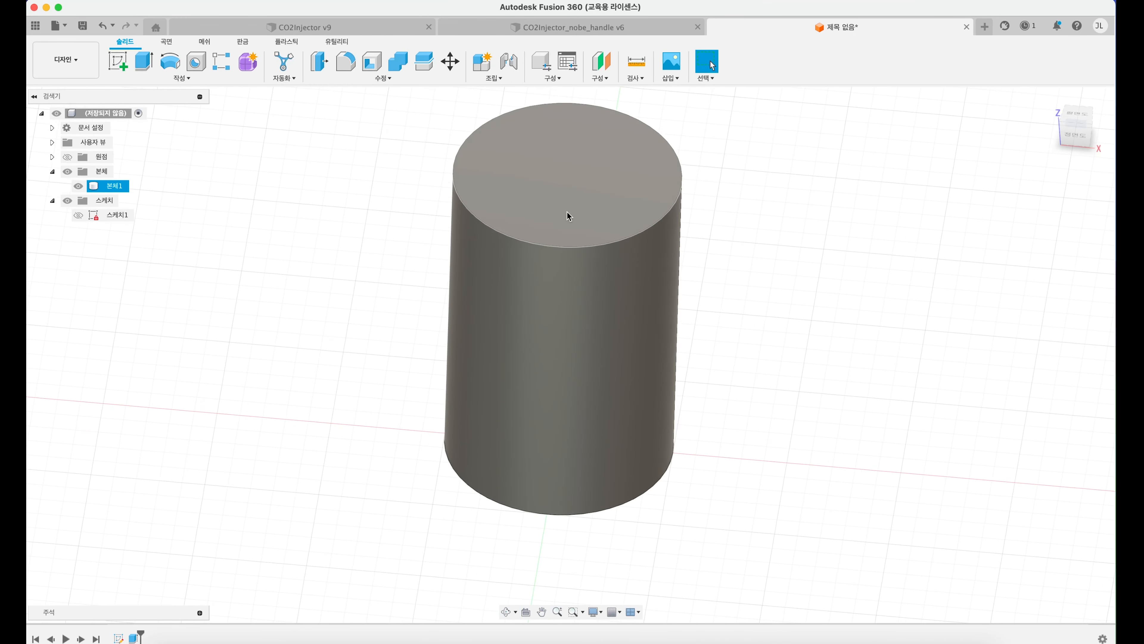
pyautogui.click(122, 65)
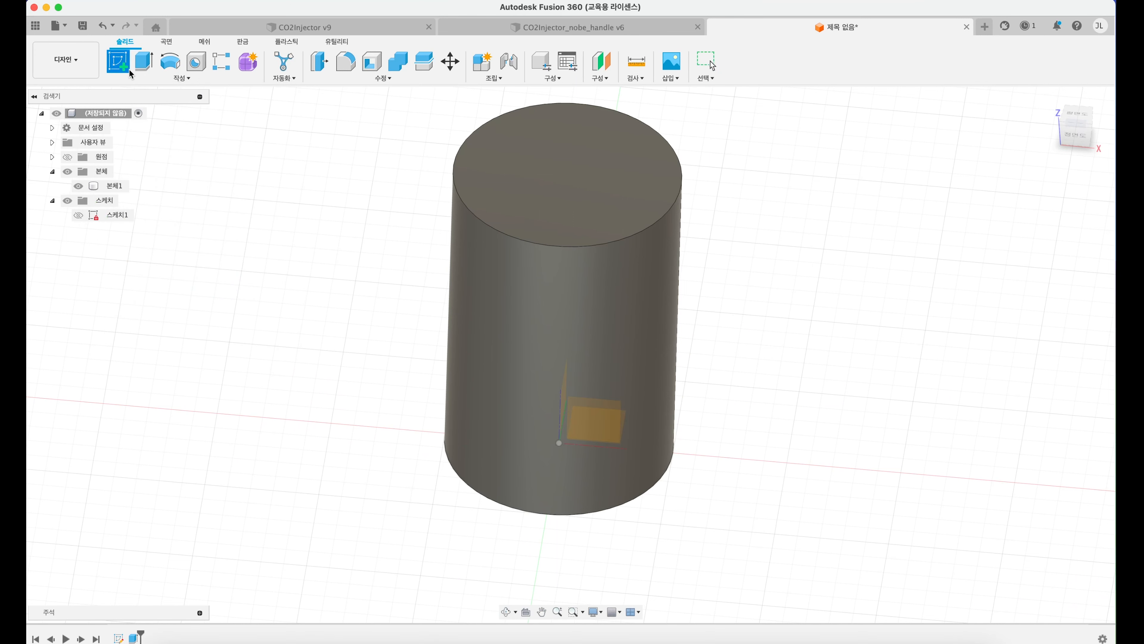
pyautogui.click(544, 154)
pyautogui.click(183, 68)
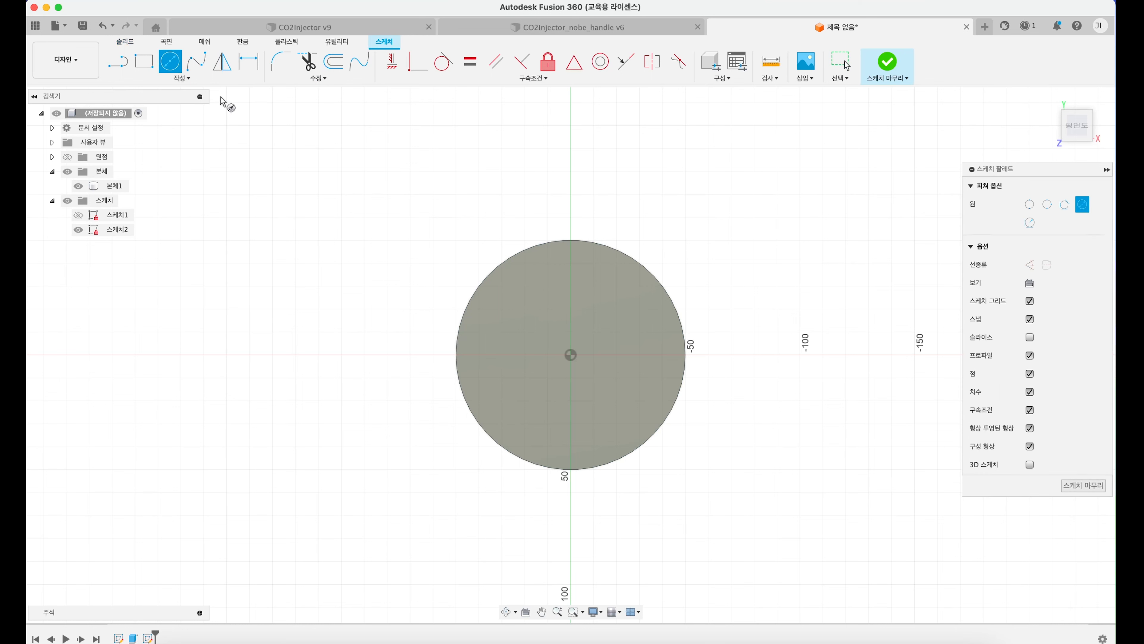
pyautogui.click(571, 355)
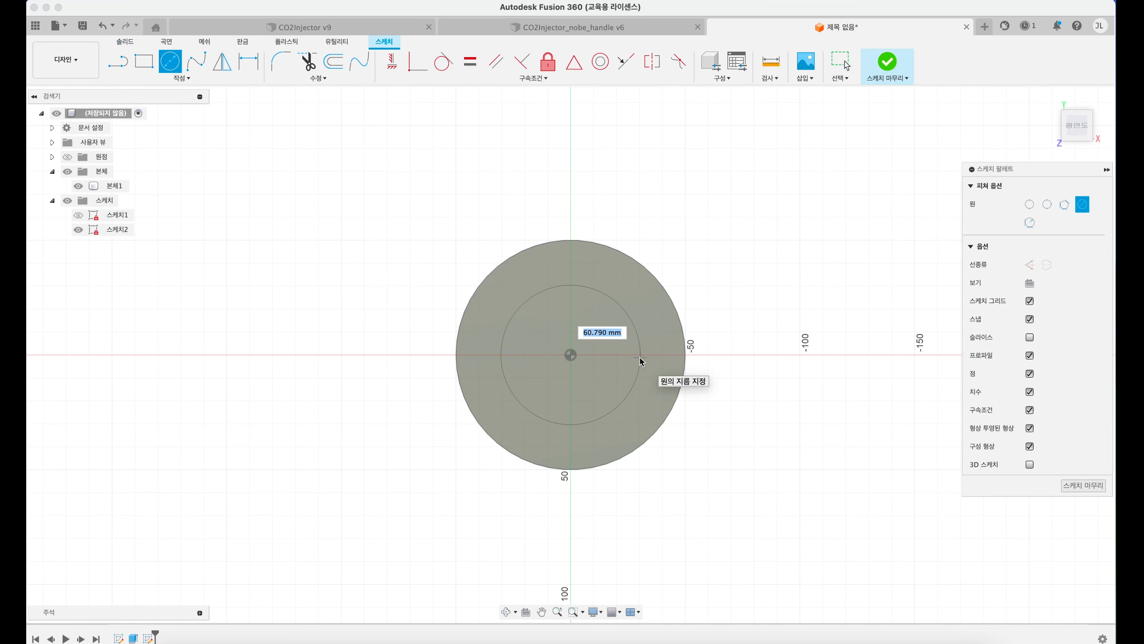
pyautogui.write('90')
pyautogui.press('Return')
pyautogui.press('Escape')
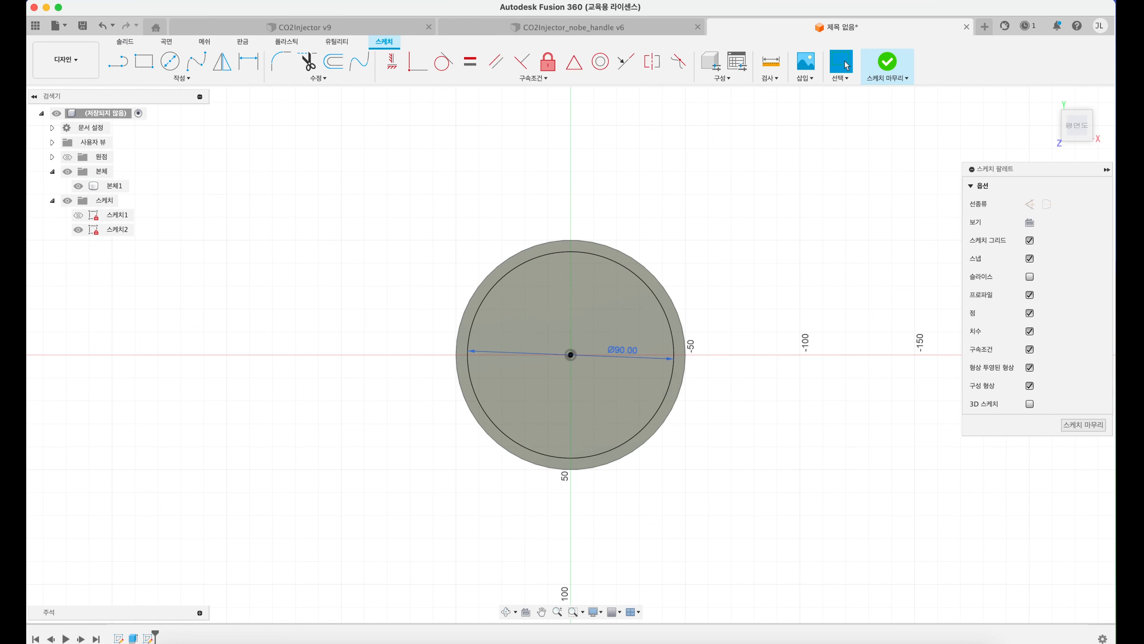
# Step: Extrude the 90 mm circle down into the cylinder as a cut, stopping short of the base to leave a cup floor
pyautogui.moveTo(565, 345)
pyautogui.keyDown('shift'); pyautogui.mouseDown(button='middle')
pyautogui.moveTo(544, 401)
pyautogui.moveTo(549, 361)
pyautogui.mouseUp(button='middle'); pyautogui.keyUp('shift')
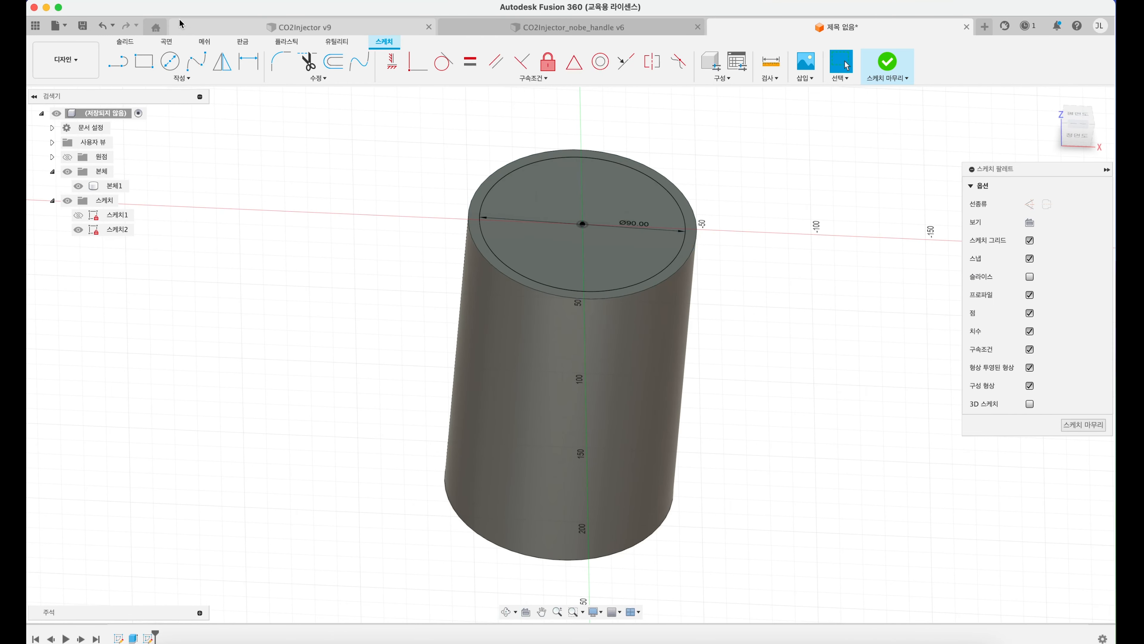
pyautogui.click(125, 41)
pyautogui.click(149, 64)
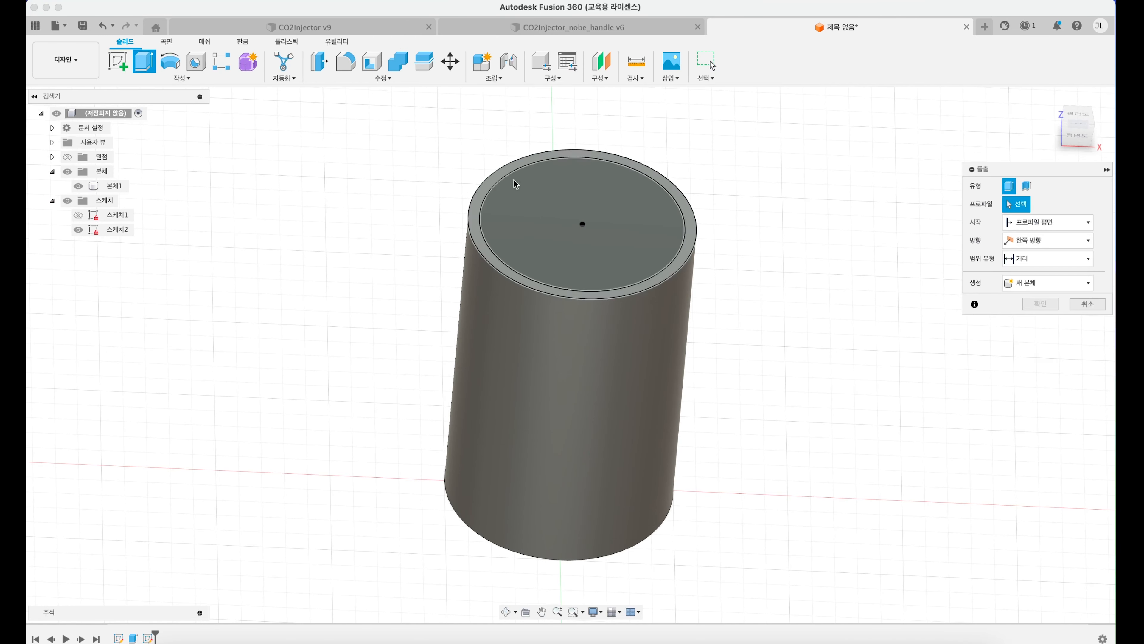
pyautogui.click(588, 212)
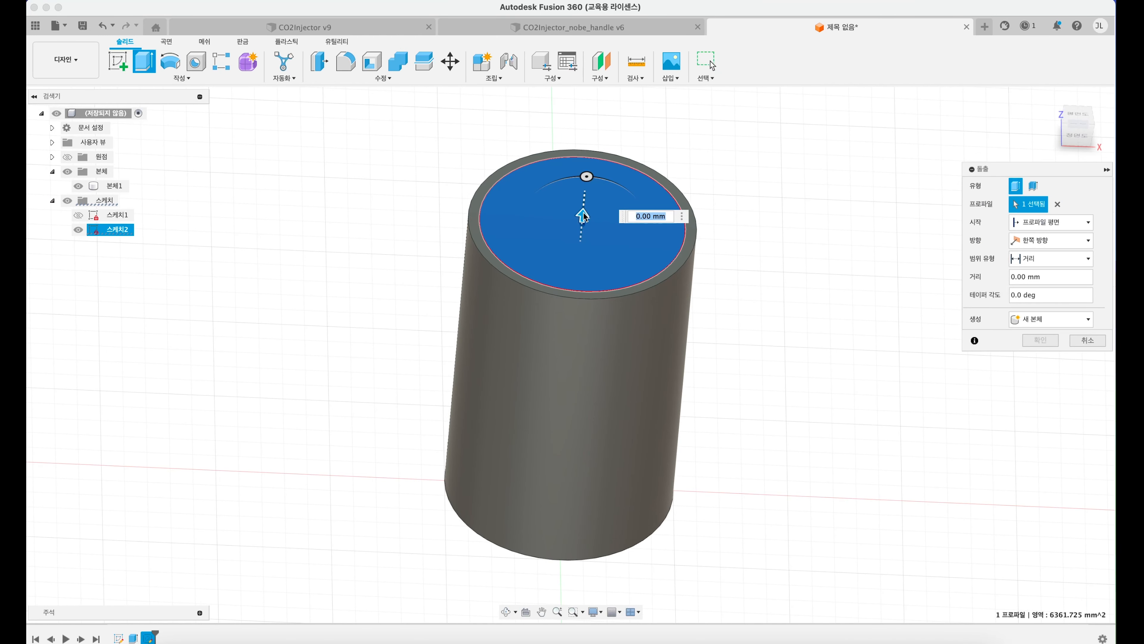
pyautogui.moveTo(585, 217); pyautogui.dragTo(559, 473)
pyautogui.press('Return')
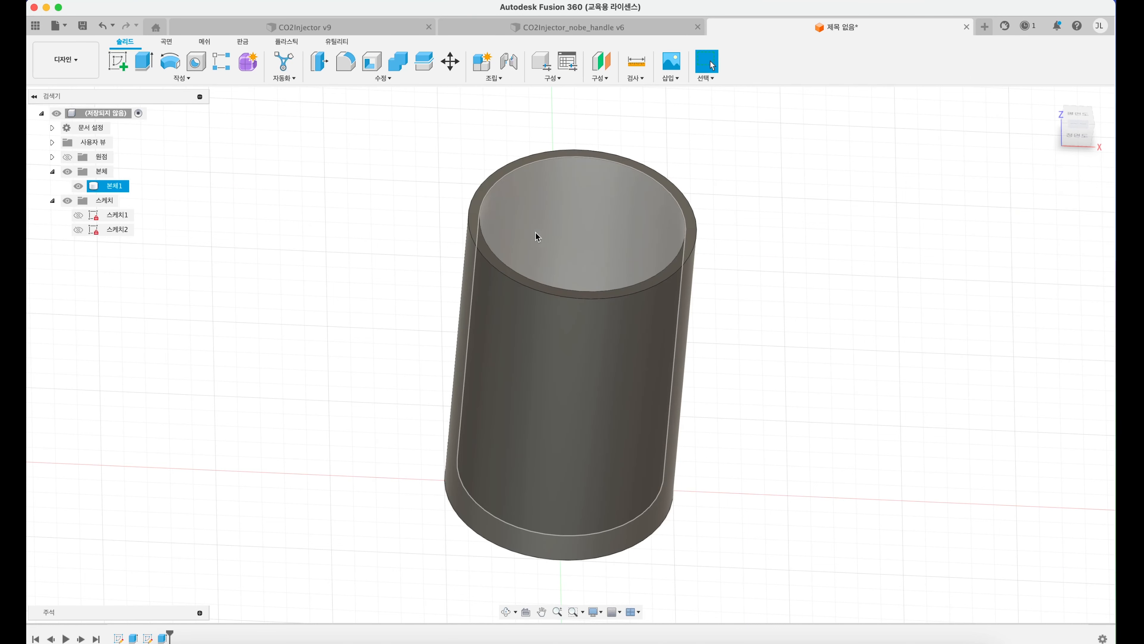
pyautogui.keyDown('shift'); pyautogui.moveTo(536, 235); pyautogui.dragTo(528, 271, button='middle'); pyautogui.keyUp('shift')
pyautogui.keyDown('shift'); pyautogui.moveTo(525, 260); pyautogui.dragTo(526, 224, button='middle'); pyautogui.keyUp('shift')
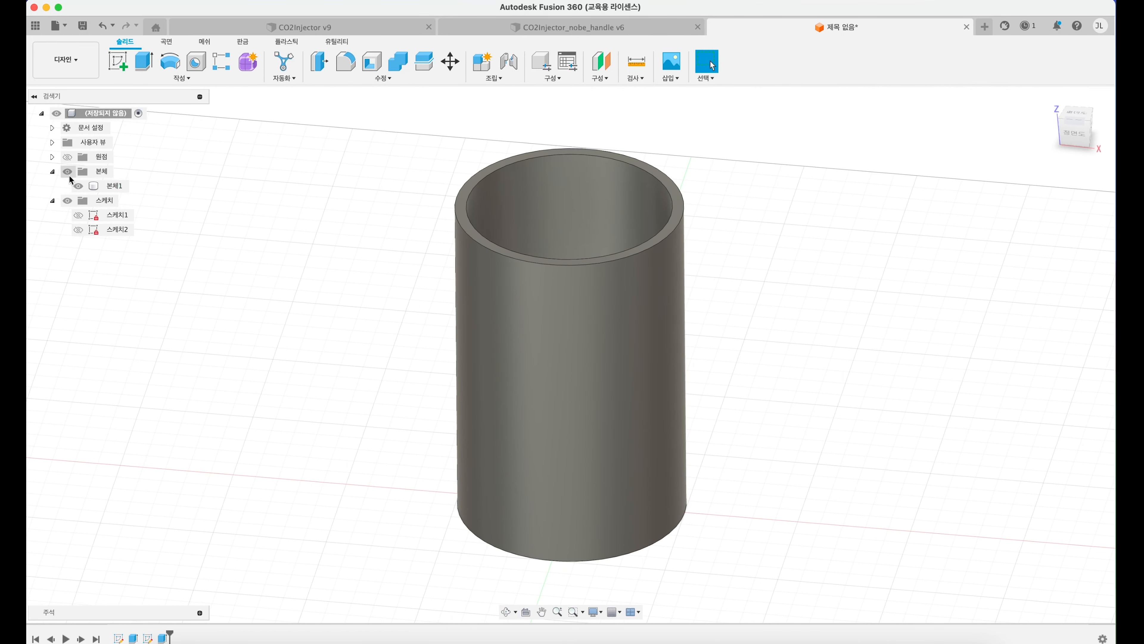
# Step: Toggle the visibility of the bodies folder off and on, and hide only the cup body
pyautogui.click(74, 175)
pyautogui.click(68, 173)
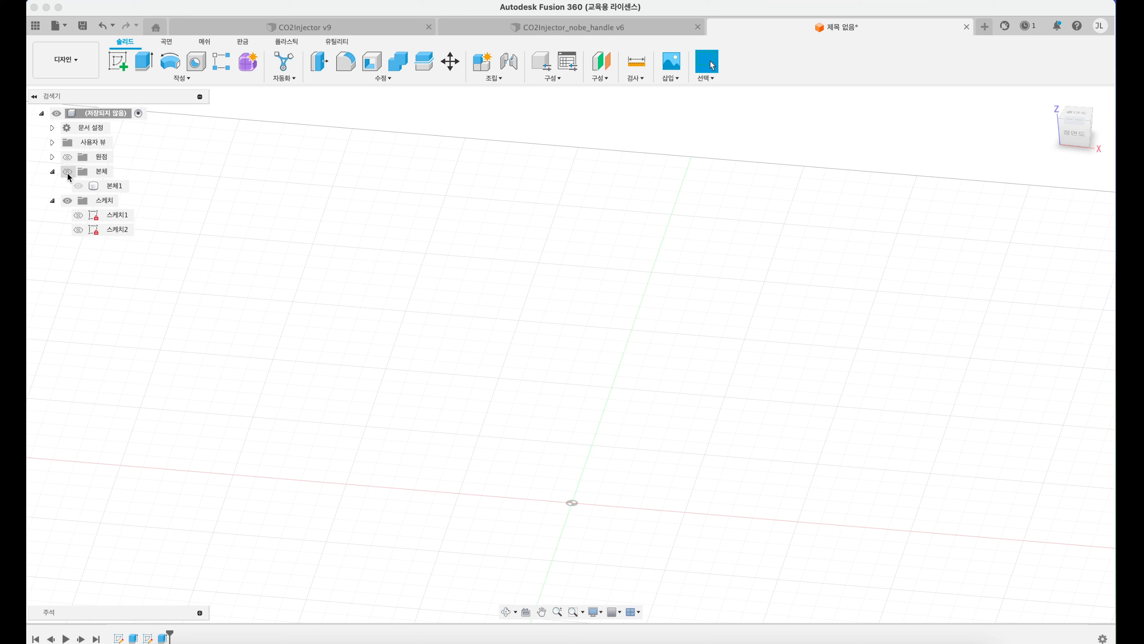
pyautogui.click(68, 172)
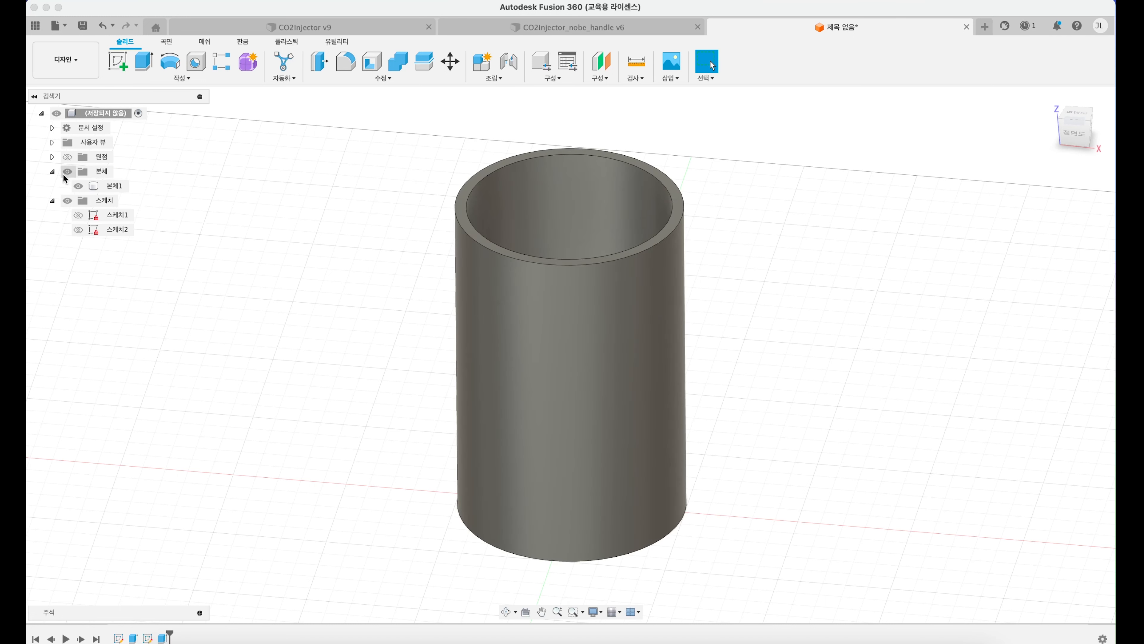
pyautogui.click(52, 171)
pyautogui.click(52, 171)
pyautogui.click(85, 185)
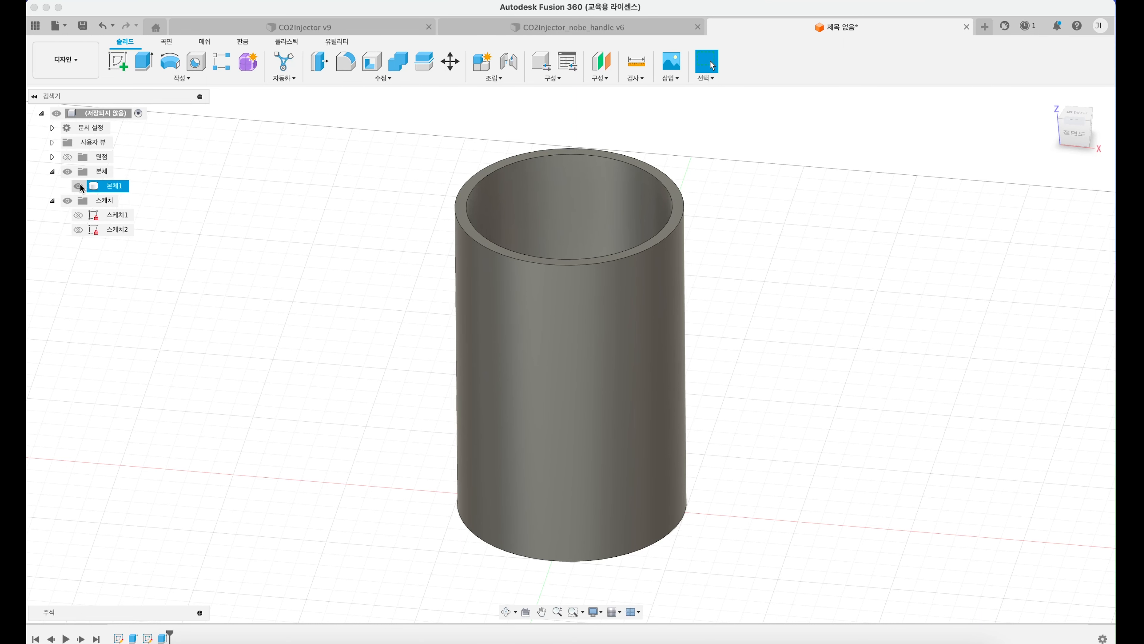
pyautogui.click(80, 187)
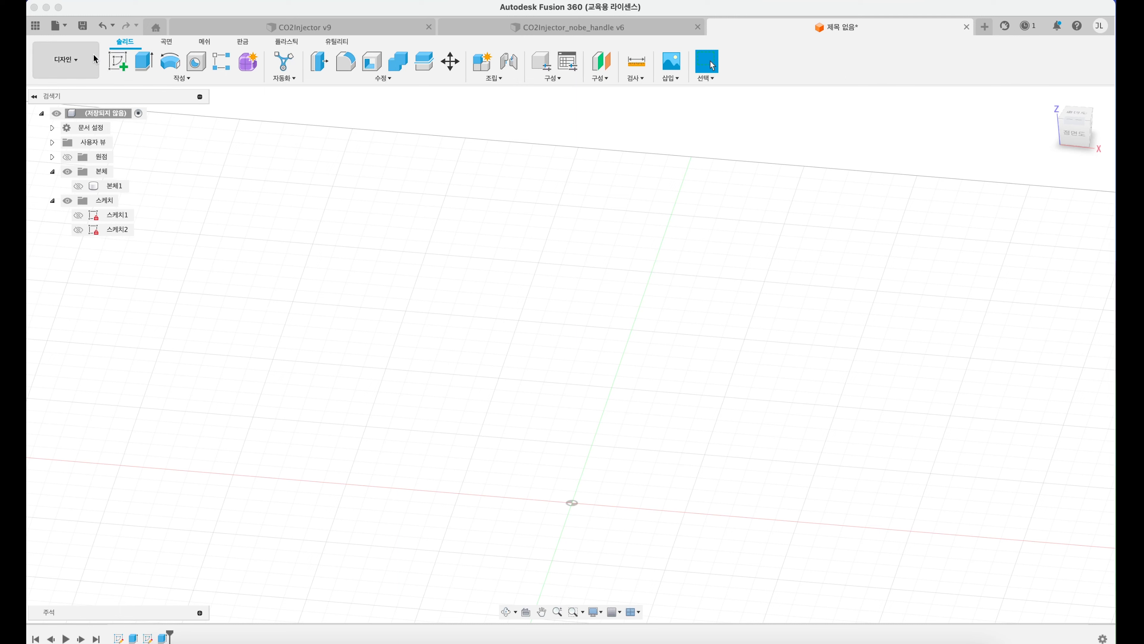
# Step: Create a sketch on the horizontal origin plane and draw a 200 mm line along the X axis, centred on the origin
pyautogui.click(118, 61)
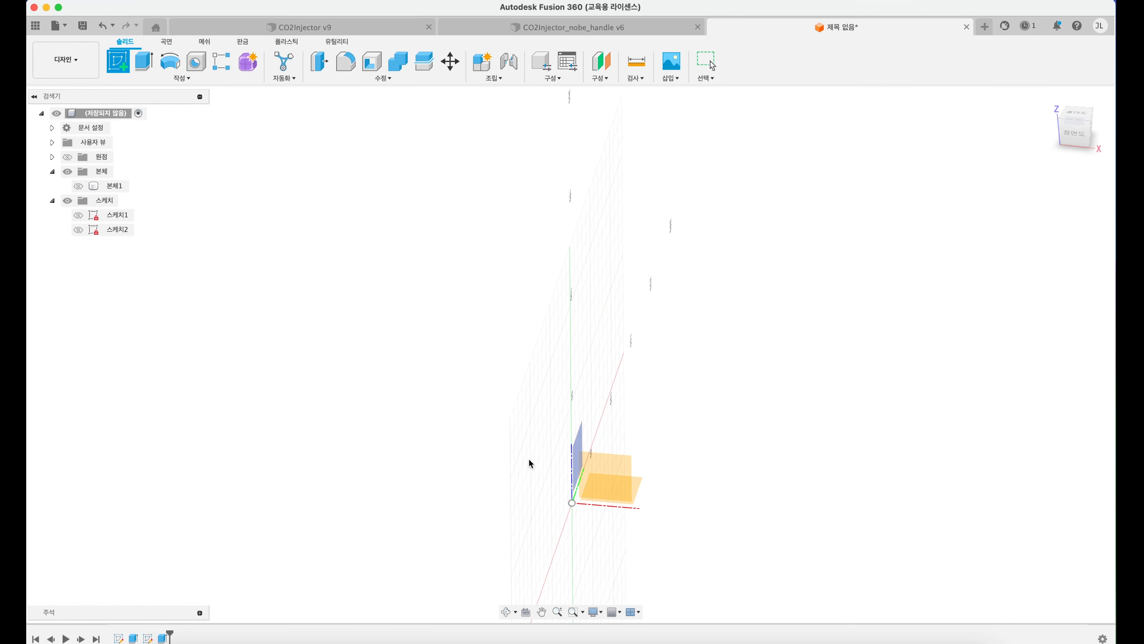
pyautogui.click(636, 481)
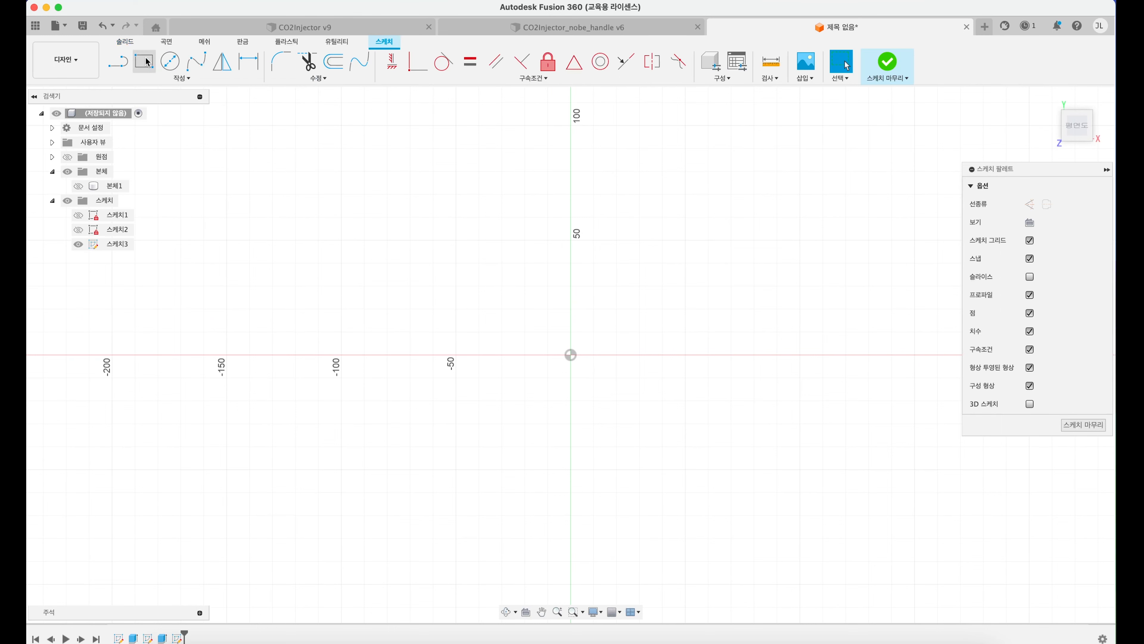
pyautogui.click(117, 61)
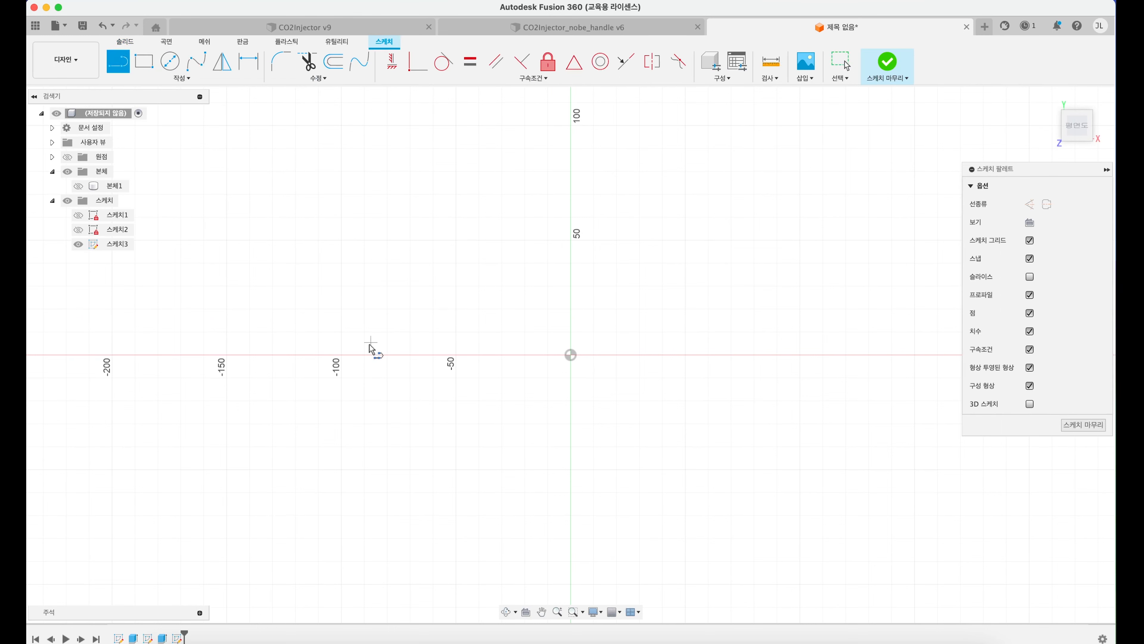
pyautogui.click(341, 355)
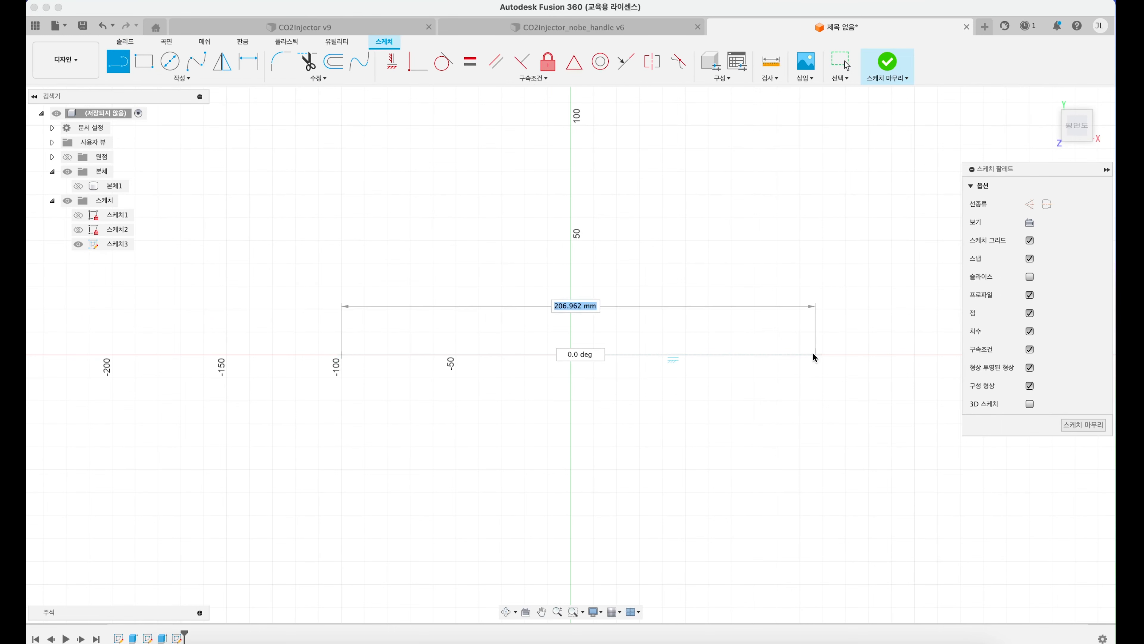
pyautogui.click(800, 355)
pyautogui.scroll(4, 552, 395)
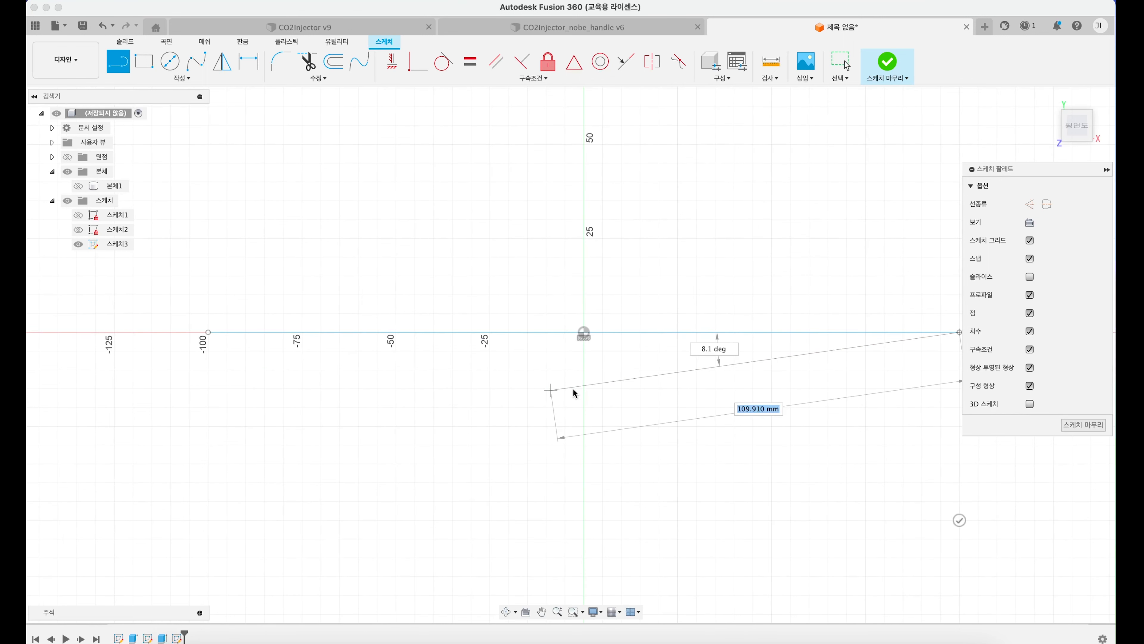
# Step: Draw a 10 mm diameter circle centred on the Y axis, 50 mm from the origin on the negative side
pyautogui.click(174, 60)
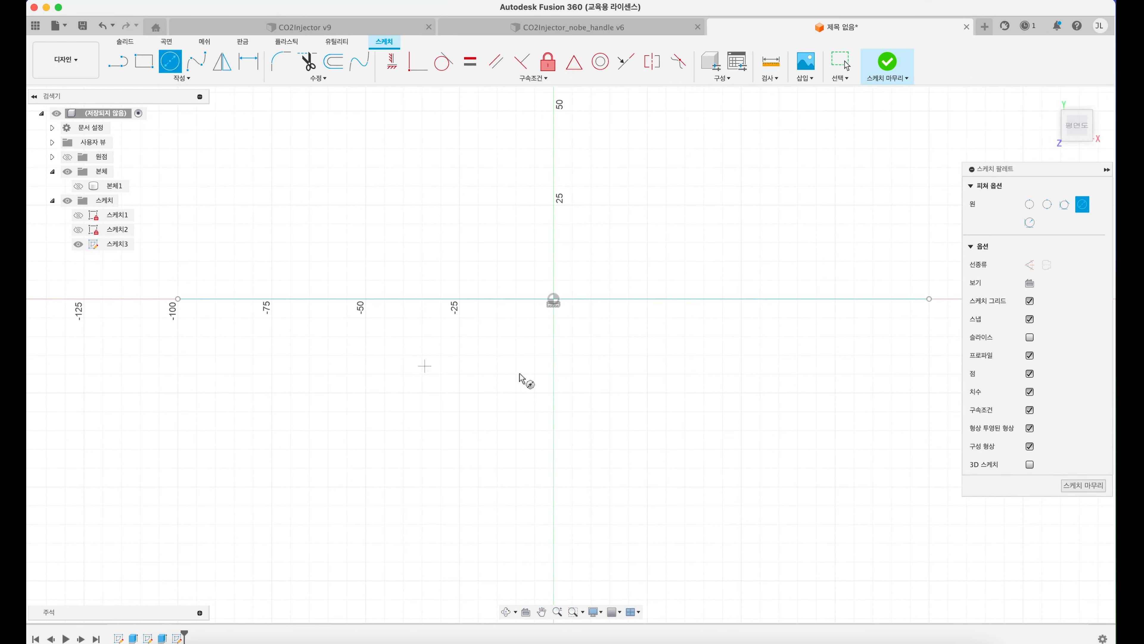
pyautogui.click(554, 487)
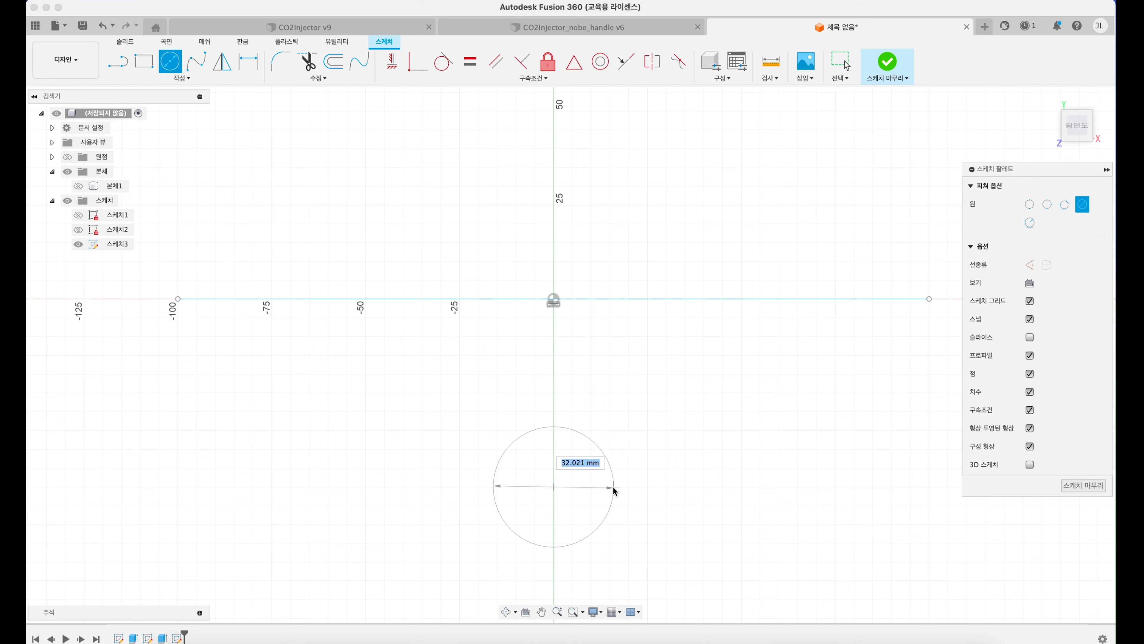
pyautogui.write('10')
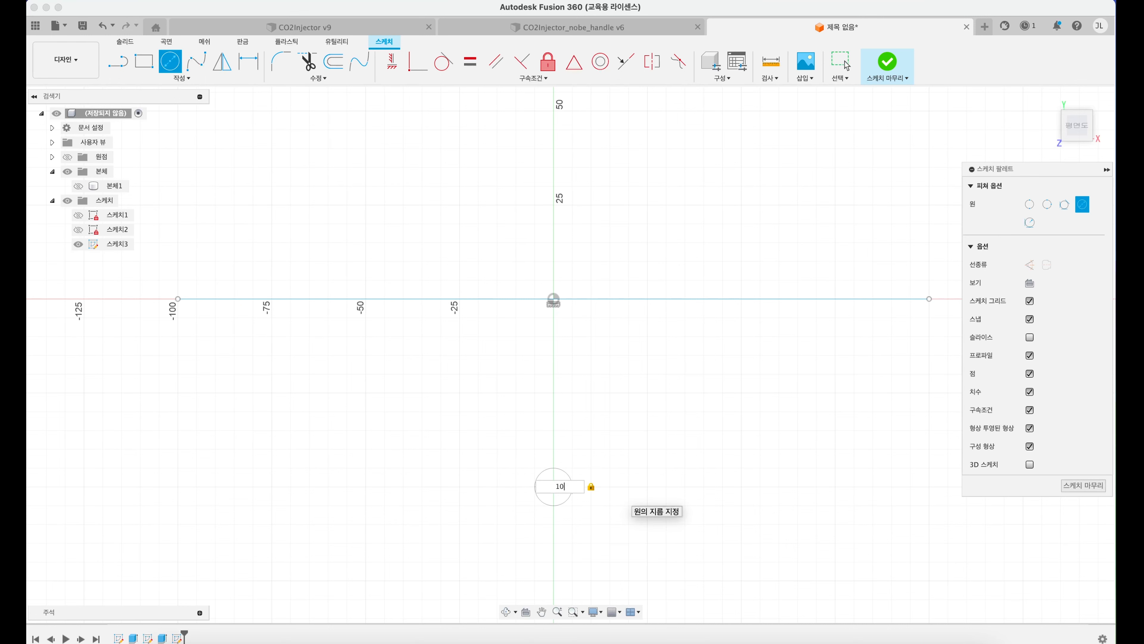
pyautogui.press('Return')
pyautogui.moveTo(651, 452)
pyautogui.keyDown('shift'); pyautogui.mouseDown(button='middle')
pyautogui.moveTo(653, 396)
pyautogui.moveTo(588, 255)
pyautogui.mouseUp(button='middle'); pyautogui.keyUp('shift')
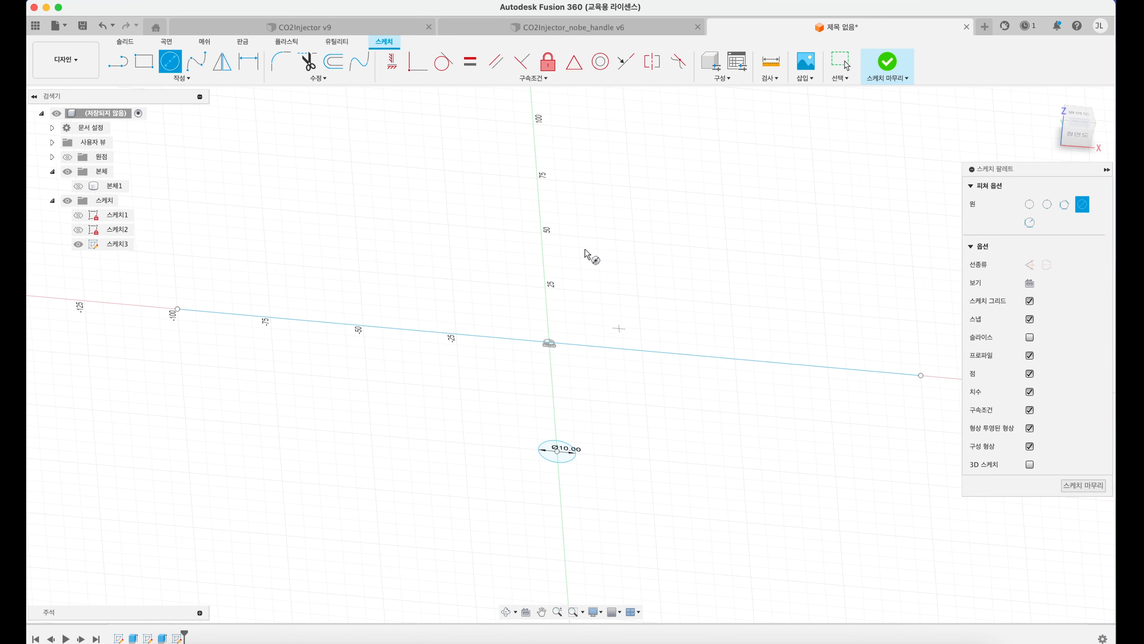
# Step: Revolve the 10 mm circle 90 degrees about the 200 mm line as a new body
pyautogui.click(126, 42)
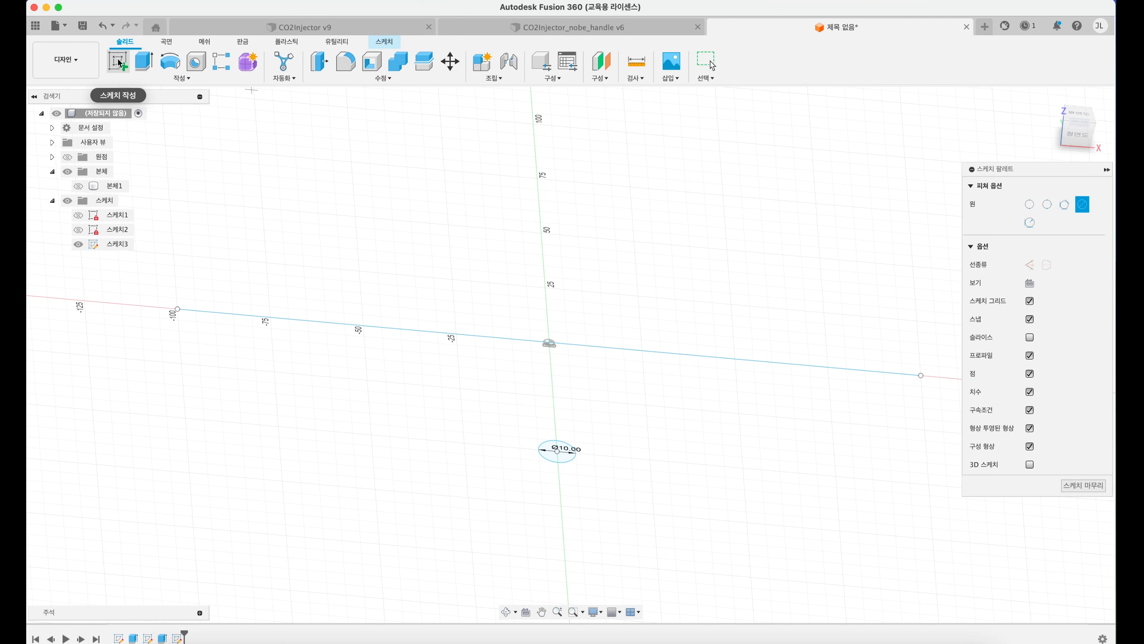
pyautogui.click(171, 62)
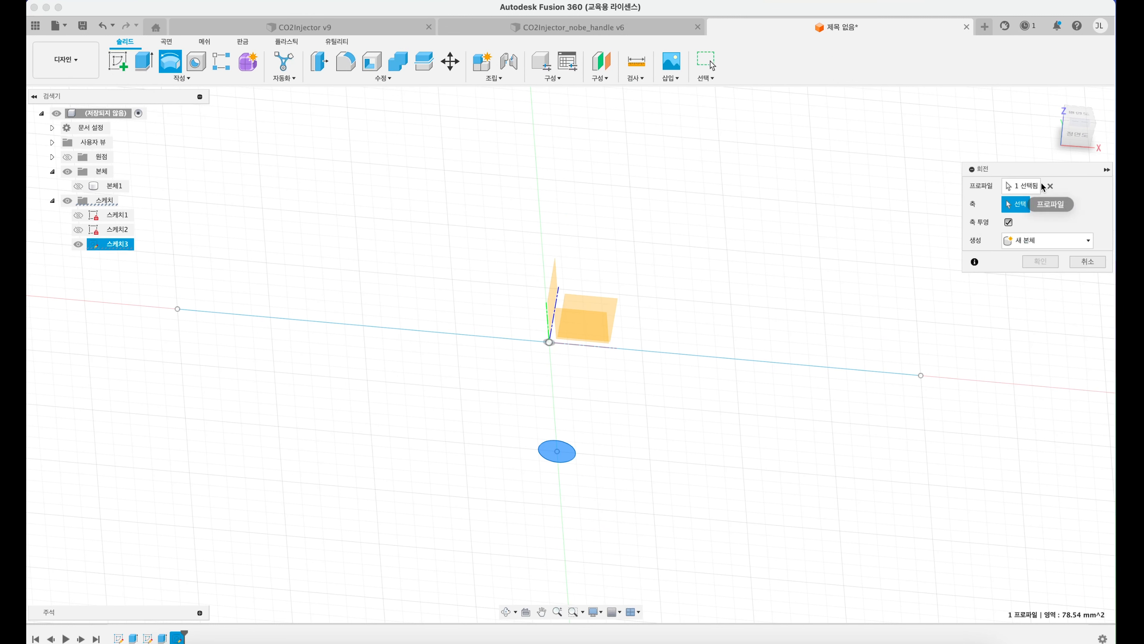
pyautogui.click(1013, 188)
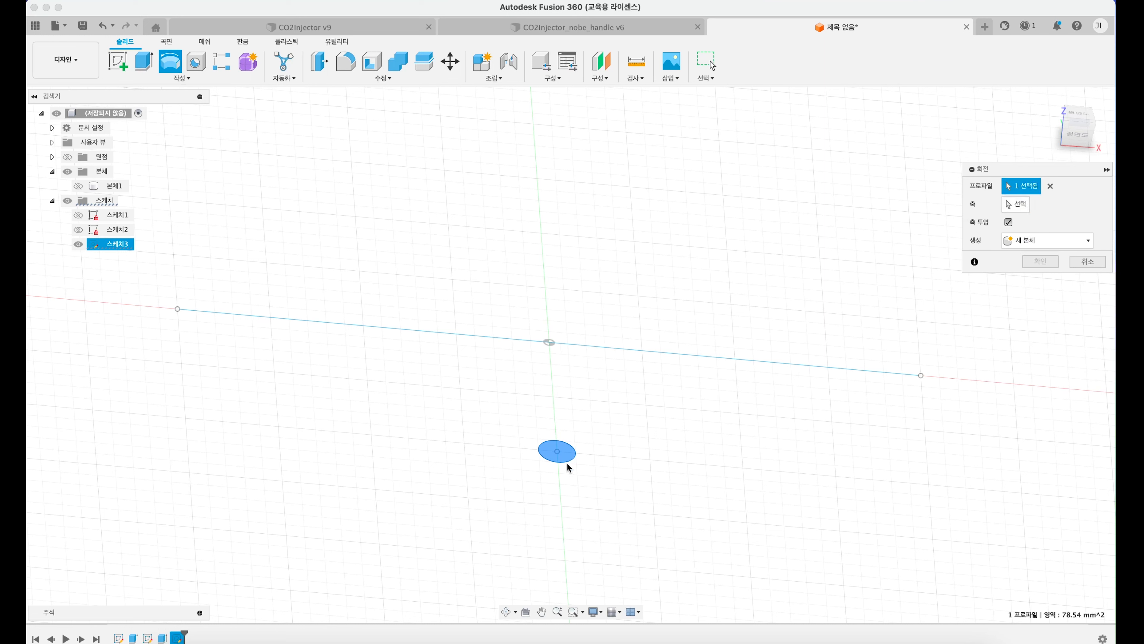
pyautogui.click(1022, 205)
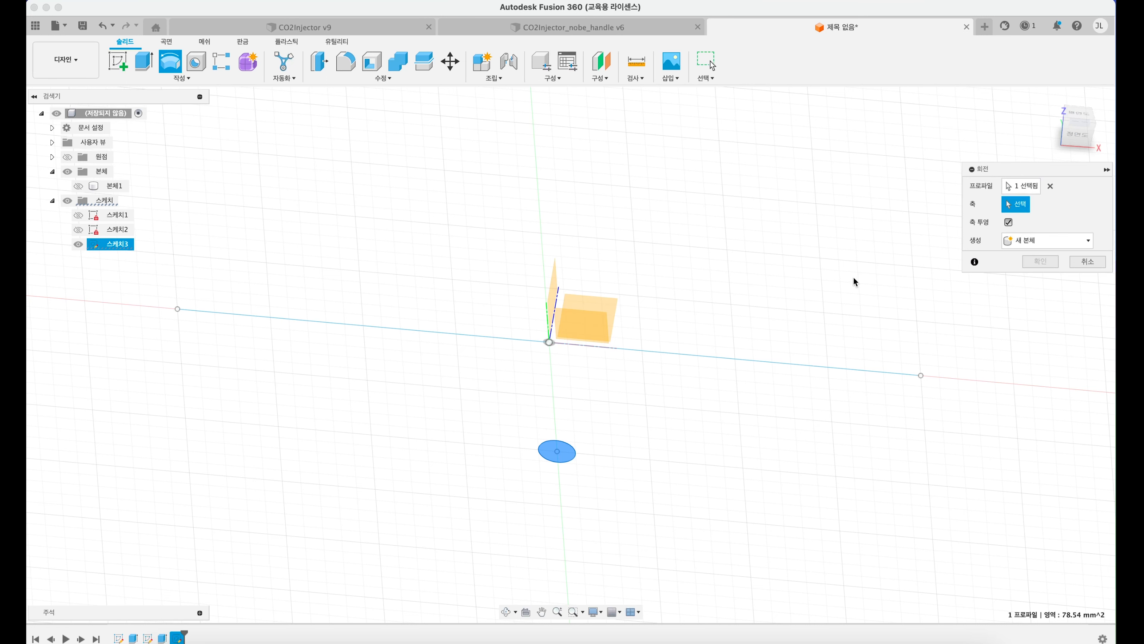
pyautogui.click(756, 361)
pyautogui.moveTo(648, 338)
pyautogui.keyDown('shift'); pyautogui.mouseDown(button='middle')
pyautogui.moveTo(661, 340)
pyautogui.moveTo(649, 359)
pyautogui.mouseUp(button='middle'); pyautogui.keyUp('shift')
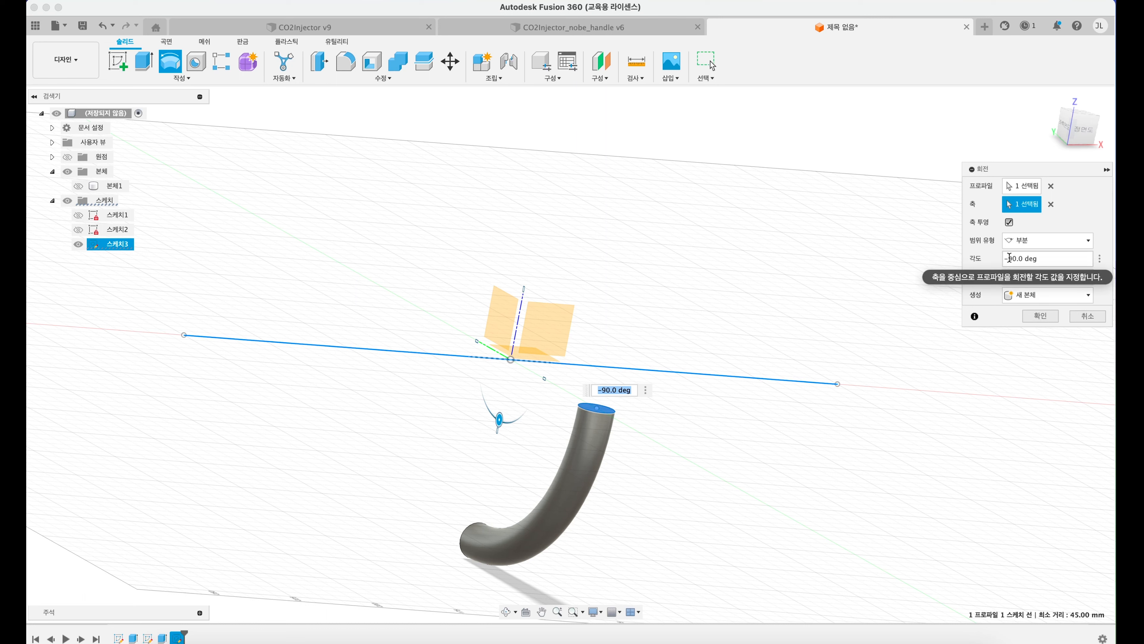
pyautogui.moveTo(1009, 257); pyautogui.dragTo(1001, 259)
pyautogui.press('BackSpace')
pyautogui.press('Return')
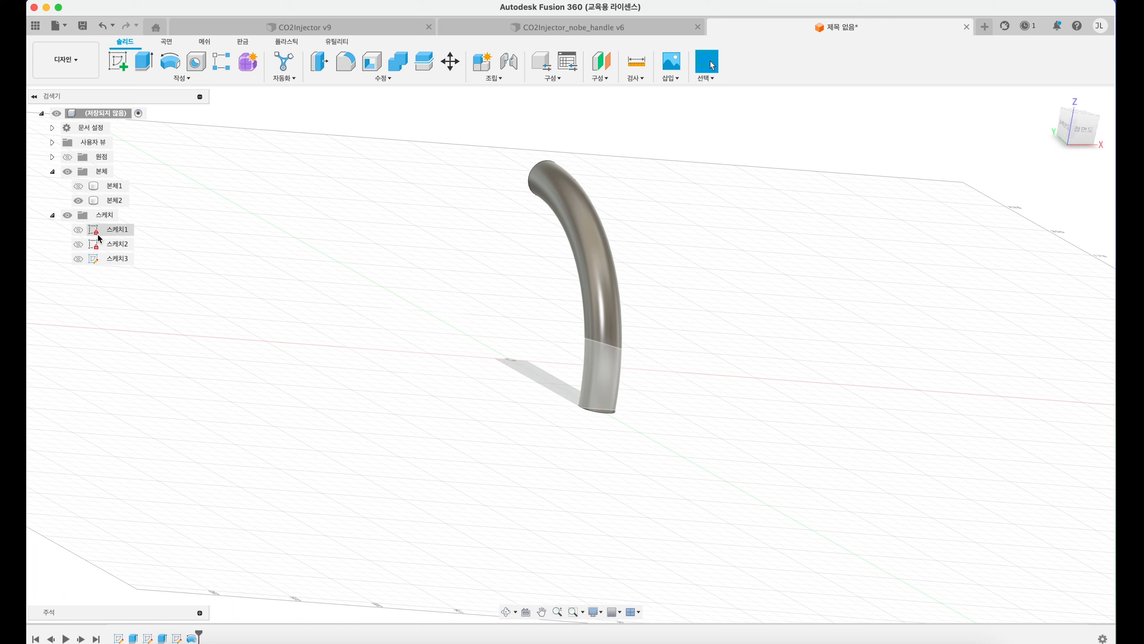
# Step: Make the sketch containing the 200 mm line and the 10 mm circle visible again
pyautogui.click(83, 258)
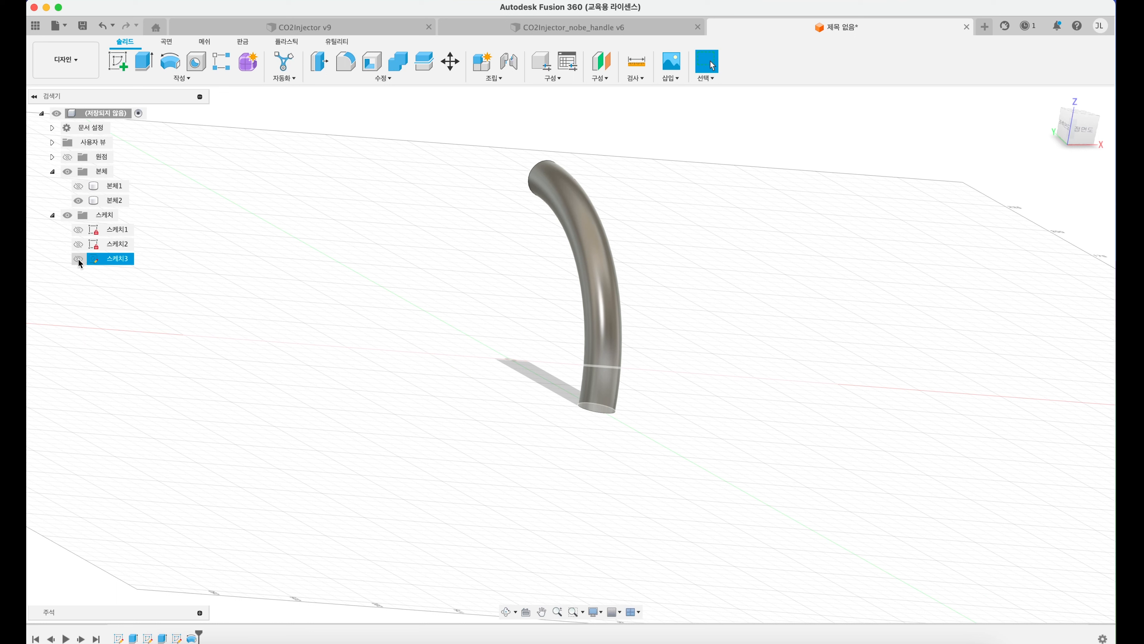
pyautogui.click(78, 260)
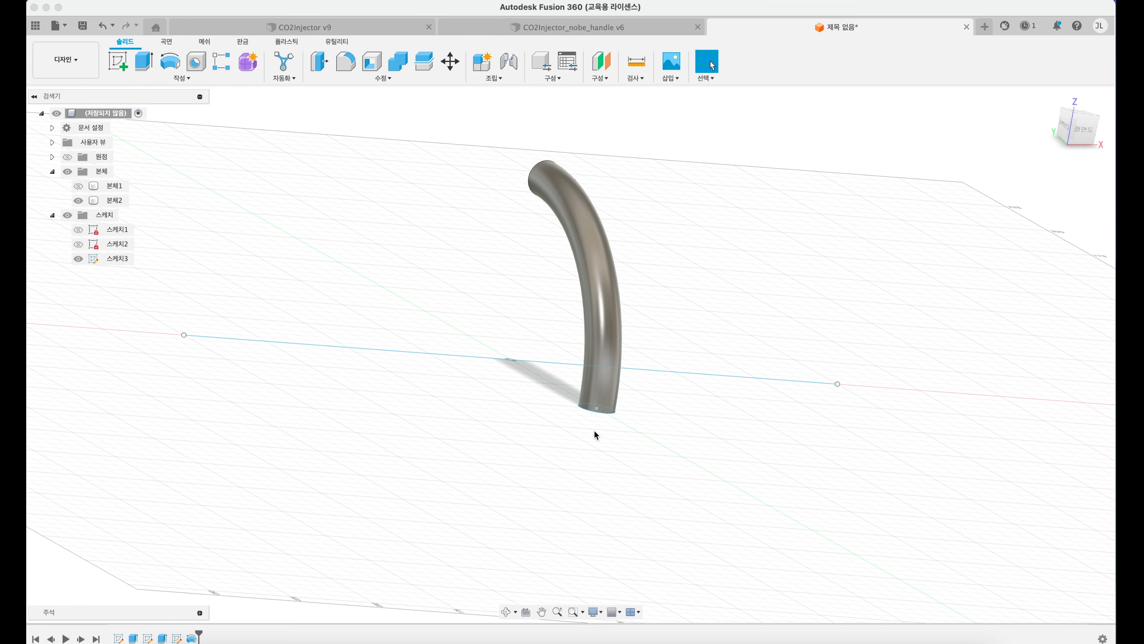
pyautogui.keyDown('shift'); pyautogui.moveTo(600, 431); pyautogui.dragTo(626, 389, button='middle'); pyautogui.keyUp('shift')
pyautogui.scroll(-3, 521, 271)
pyautogui.moveTo(532, 318); pyautogui.dragTo(534, 307, button='middle')
# Step: Revolve the 10 mm circle -90 degrees about the line, joining it to the existing curved piece to form a half-ring handle
pyautogui.click(170, 63)
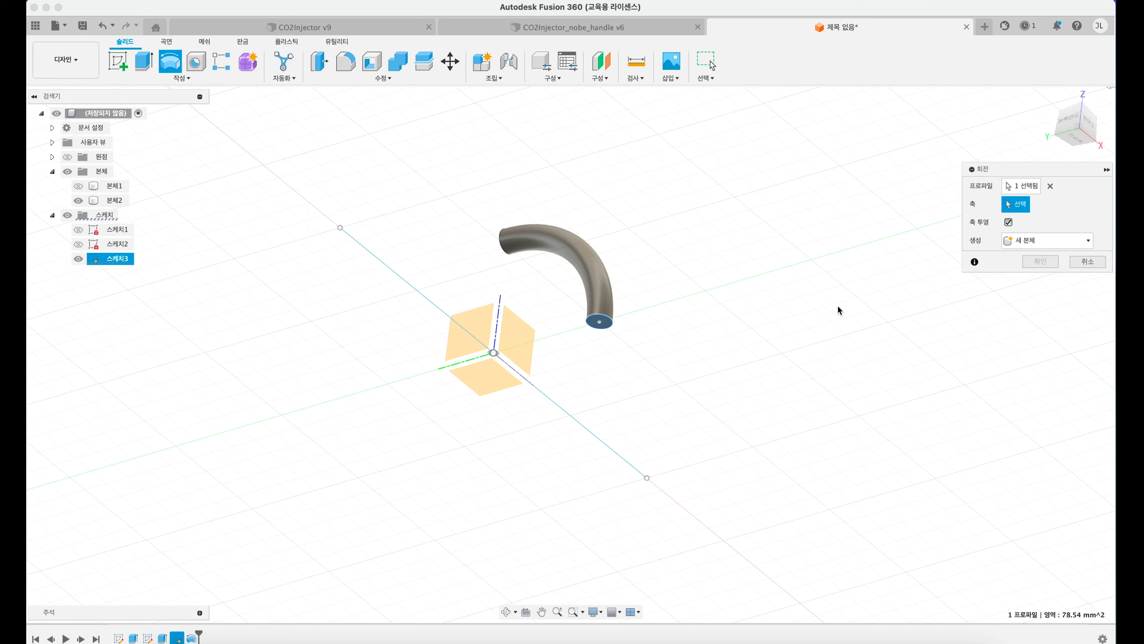
pyautogui.click(1020, 186)
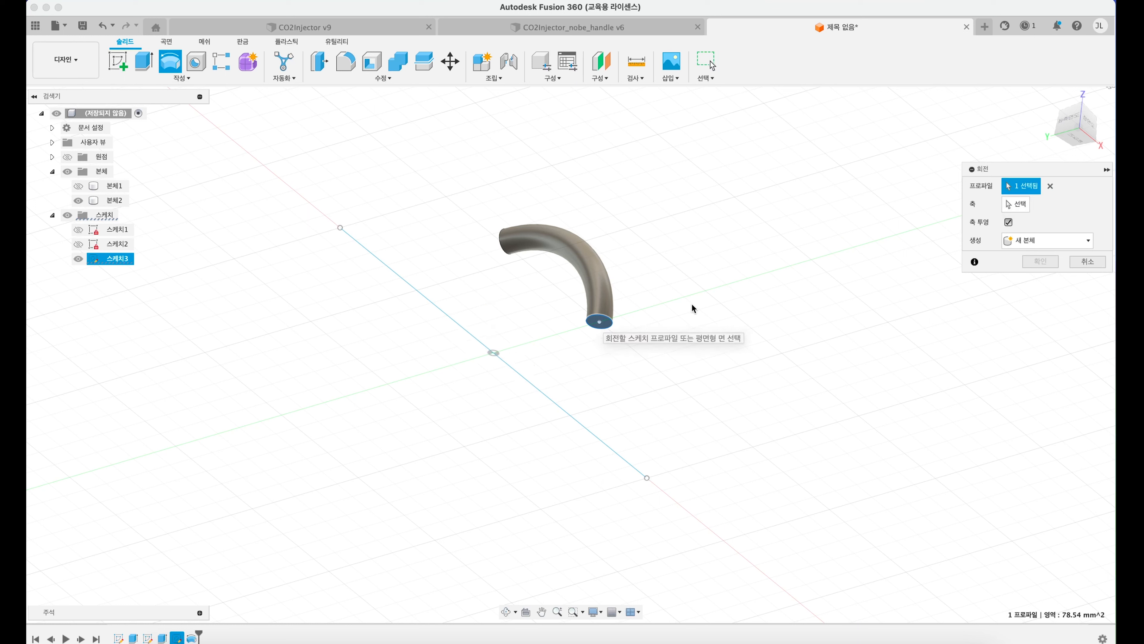
pyautogui.click(1016, 204)
pyautogui.click(457, 322)
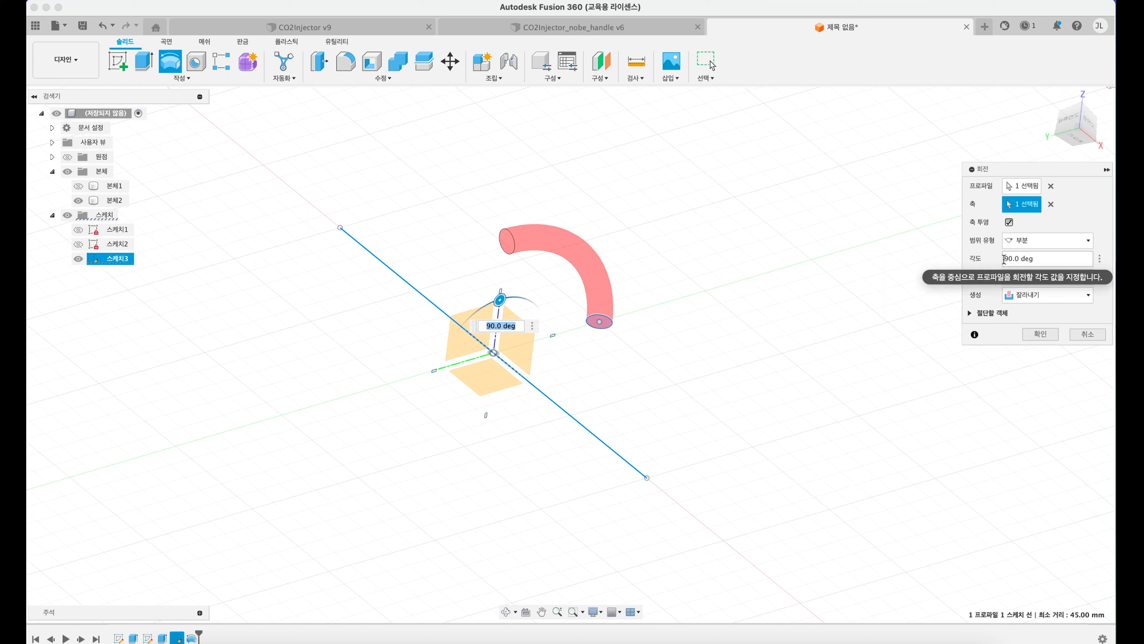
pyautogui.click(1004, 258)
pyautogui.write('-')
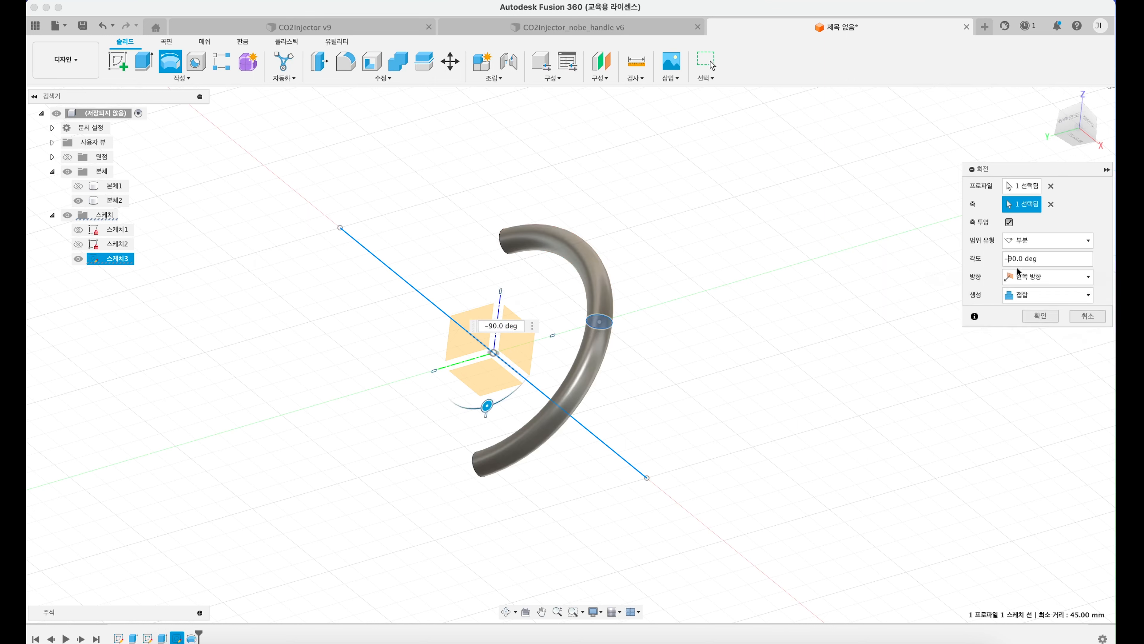
pyautogui.click(1040, 316)
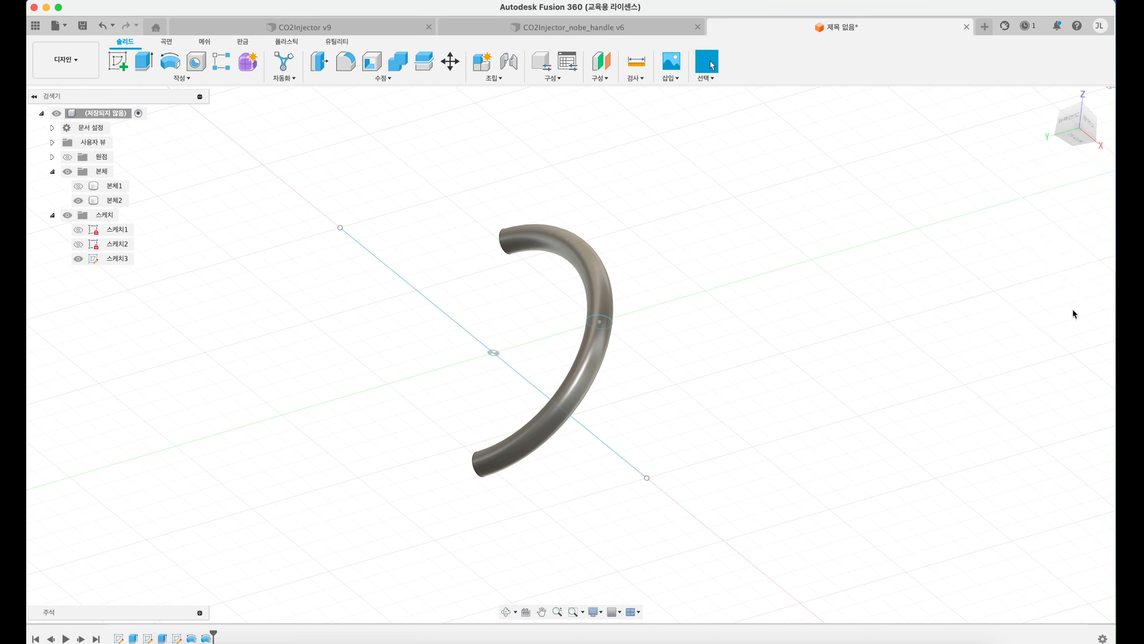
# Step: Hide the handle sketch and show the cup body together with the handle
pyautogui.keyDown('shift'); pyautogui.moveTo(502, 275); pyautogui.dragTo(304, 301, button='middle'); pyautogui.keyUp('shift')
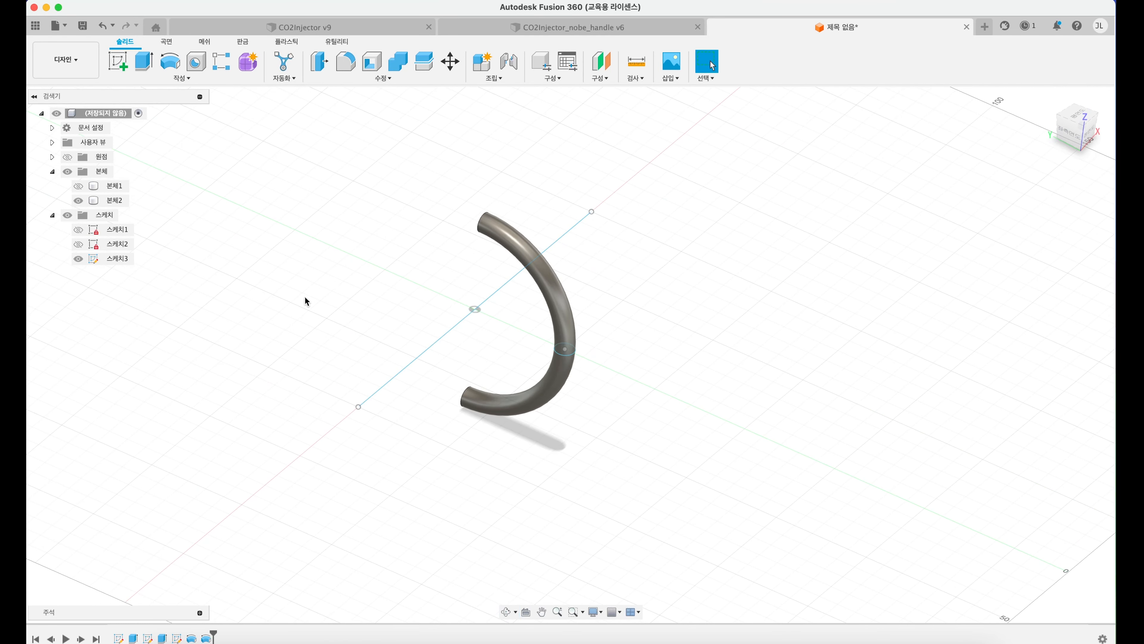
pyautogui.click(77, 259)
pyautogui.click(79, 186)
pyautogui.click(77, 186)
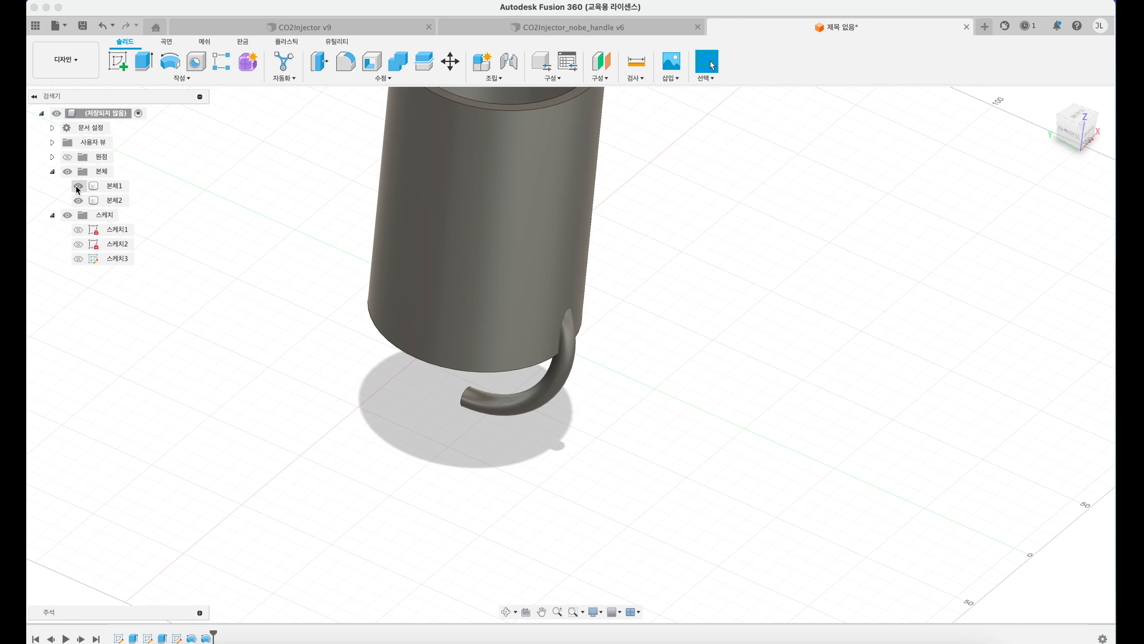
pyautogui.scroll(-2, 540, 99)
pyautogui.moveTo(446, 184); pyautogui.dragTo(515, 306, button='middle')
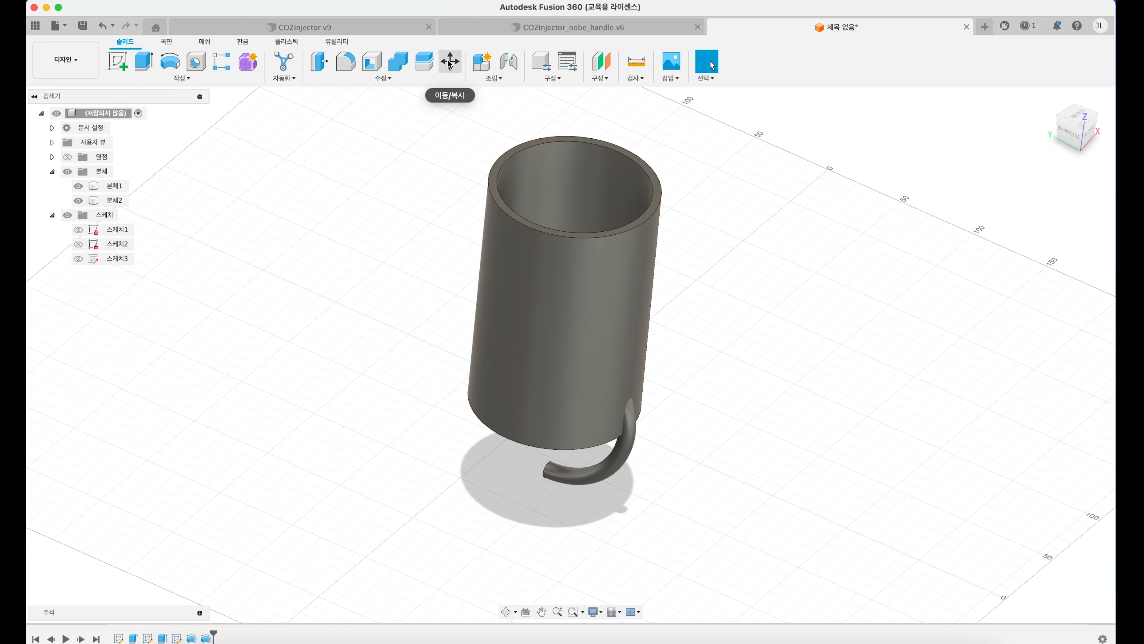
# Step: Start moving the handle body with Move/Copy and raise it 80 mm along Z beside the cup wall
pyautogui.click(449, 63)
pyautogui.click(116, 202)
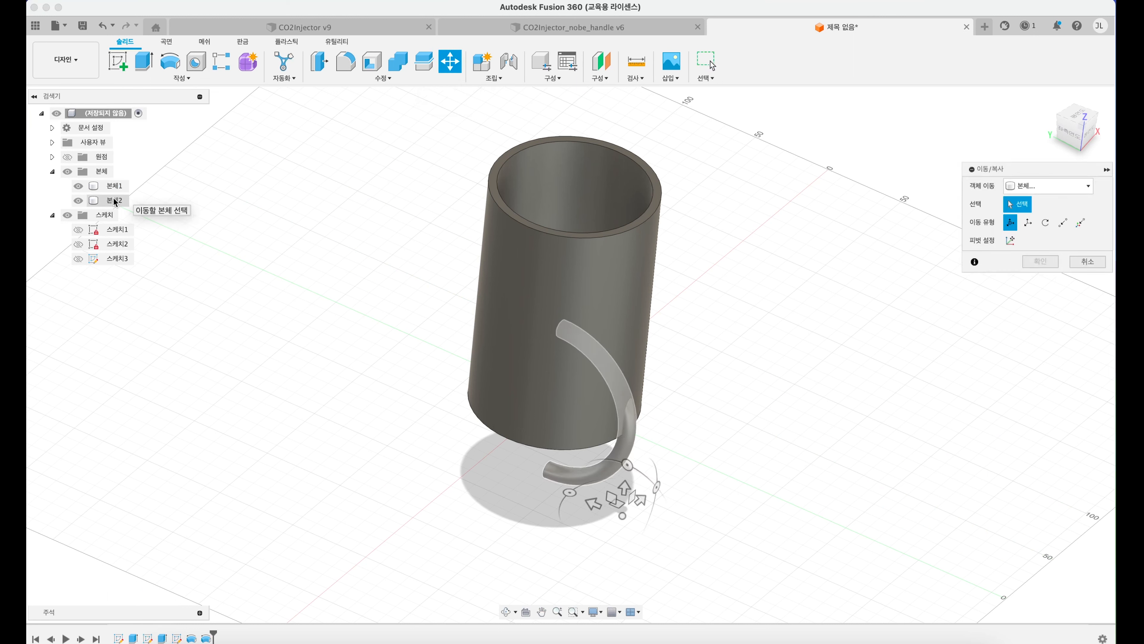
pyautogui.click(116, 201)
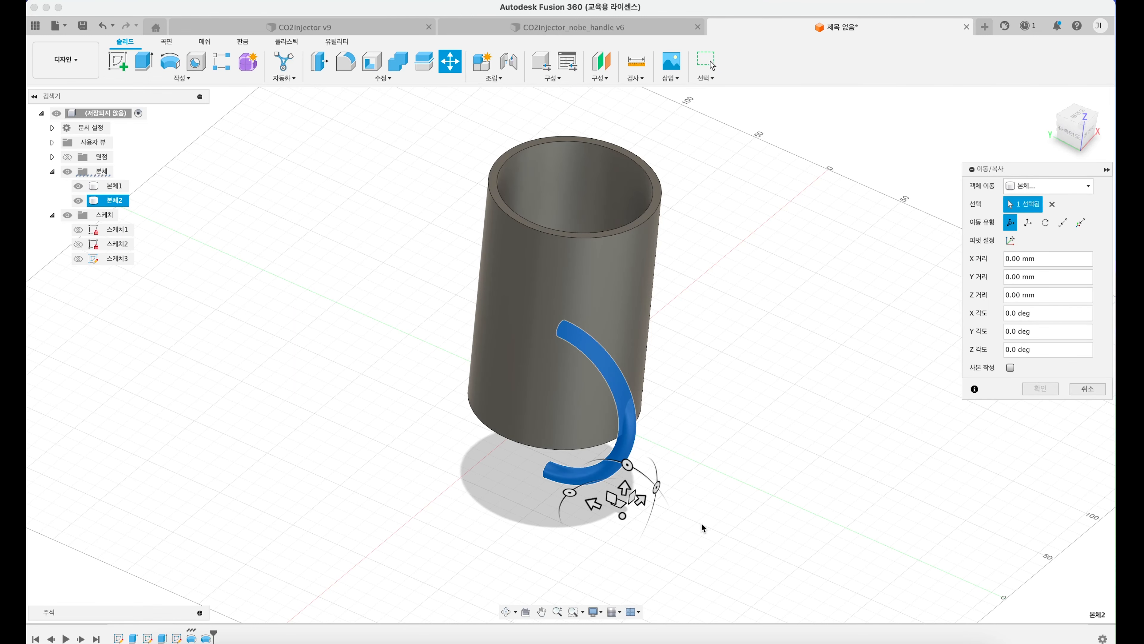
pyautogui.scroll(5, 702, 527)
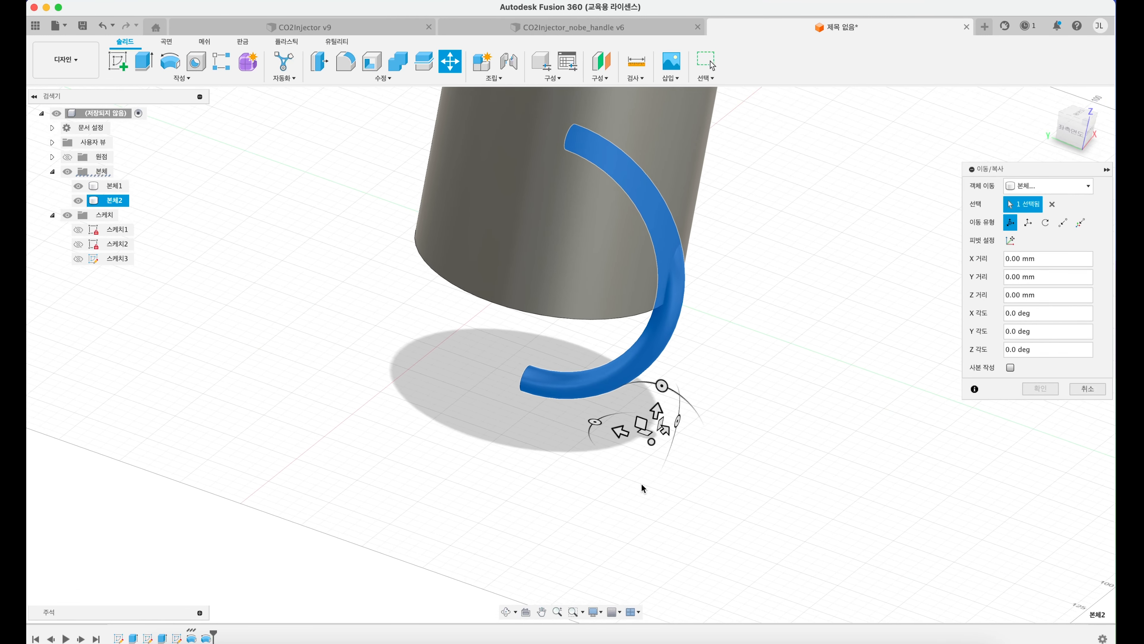
pyautogui.scroll(5, 649, 451)
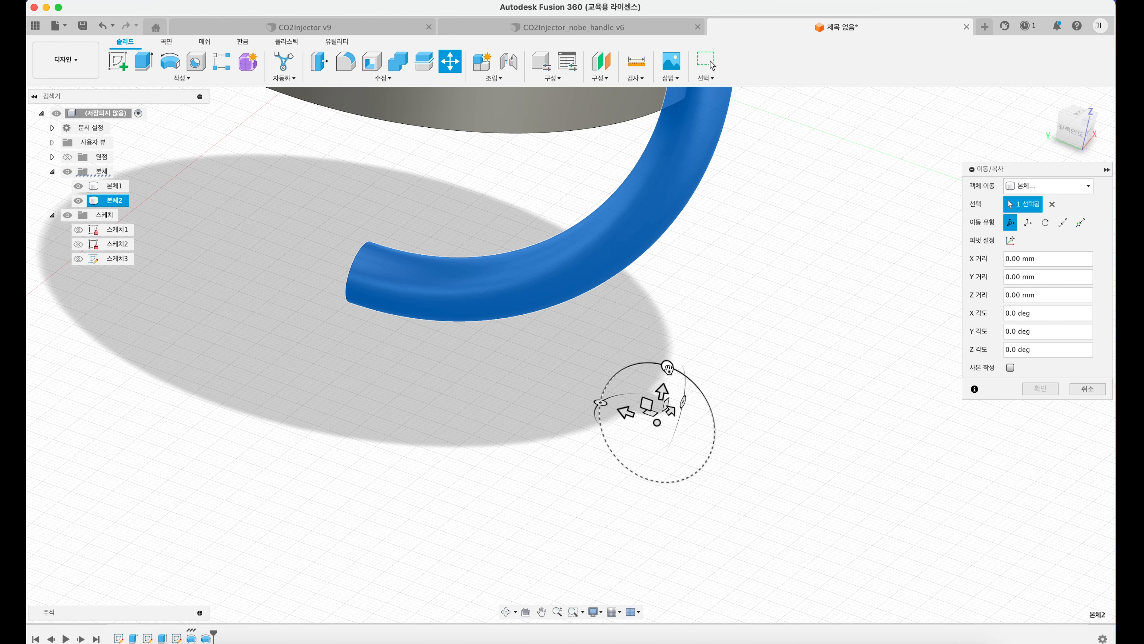
pyautogui.scroll(-4, 672, 407)
pyautogui.scroll(4, 672, 408)
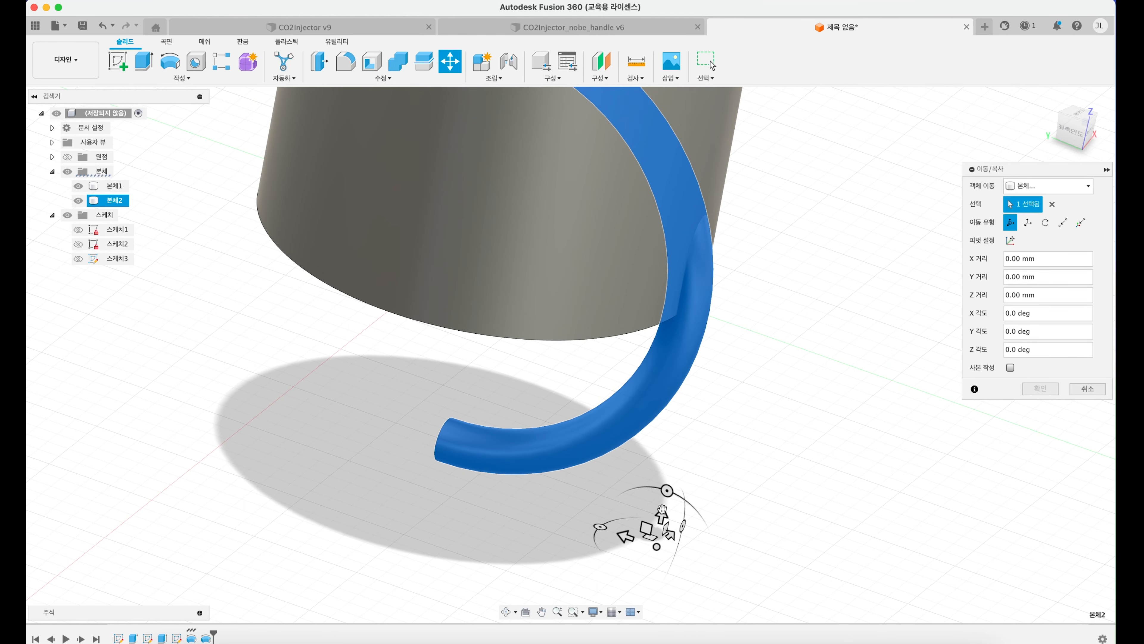
pyautogui.moveTo(663, 510); pyautogui.dragTo(716, 191)
pyautogui.scroll(-4, 597, 238)
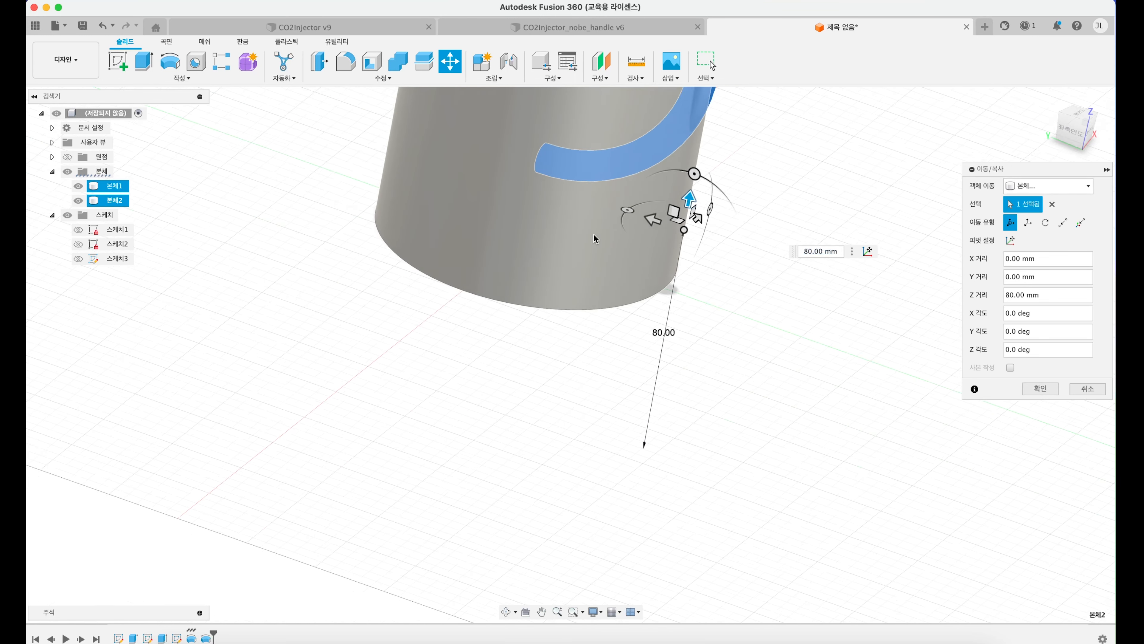
pyautogui.moveTo(595, 264); pyautogui.dragTo(628, 465, button='middle')
pyautogui.moveTo(621, 371); pyautogui.dragTo(623, 453, button='middle')
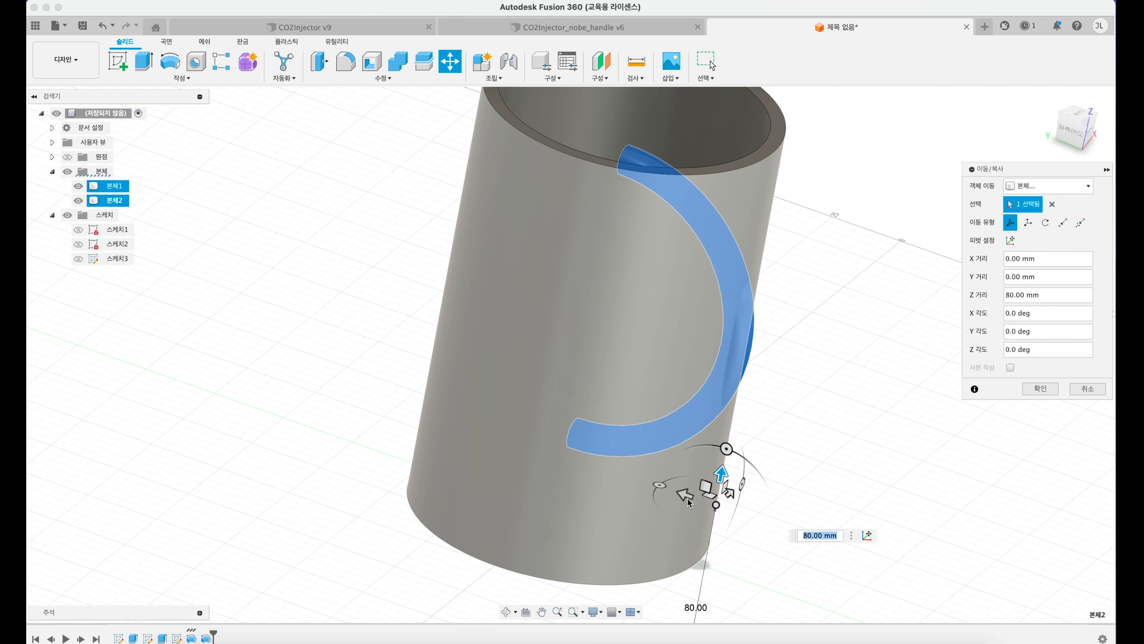
# Step: Shift the handle body -47.5 mm along Y so its ends meet the cup wall, and finish the move
pyautogui.moveTo(688, 502); pyautogui.dragTo(816, 553)
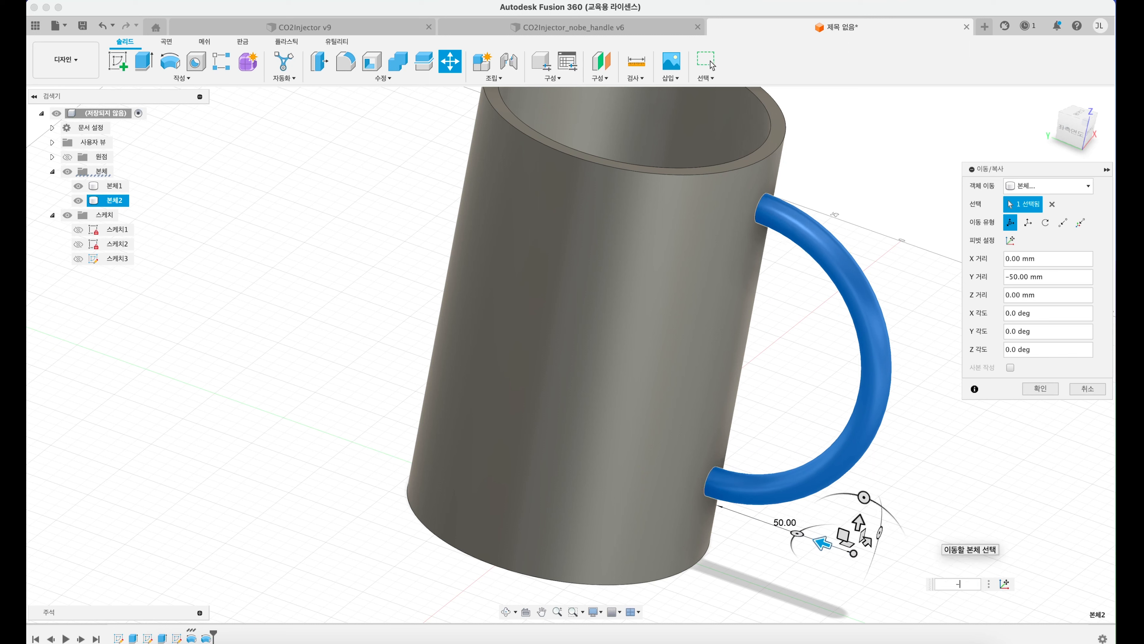
pyautogui.write('-47.5')
pyautogui.press('Return')
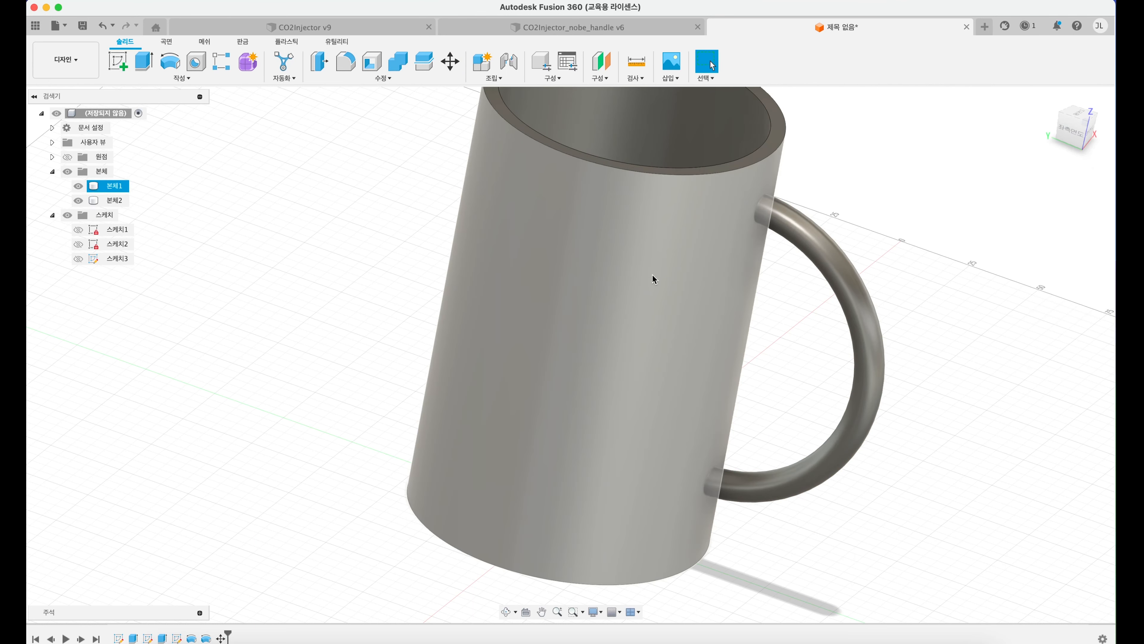
pyautogui.keyDown('shift'); pyautogui.moveTo(617, 185); pyautogui.dragTo(600, 218, button='middle'); pyautogui.keyUp('shift')
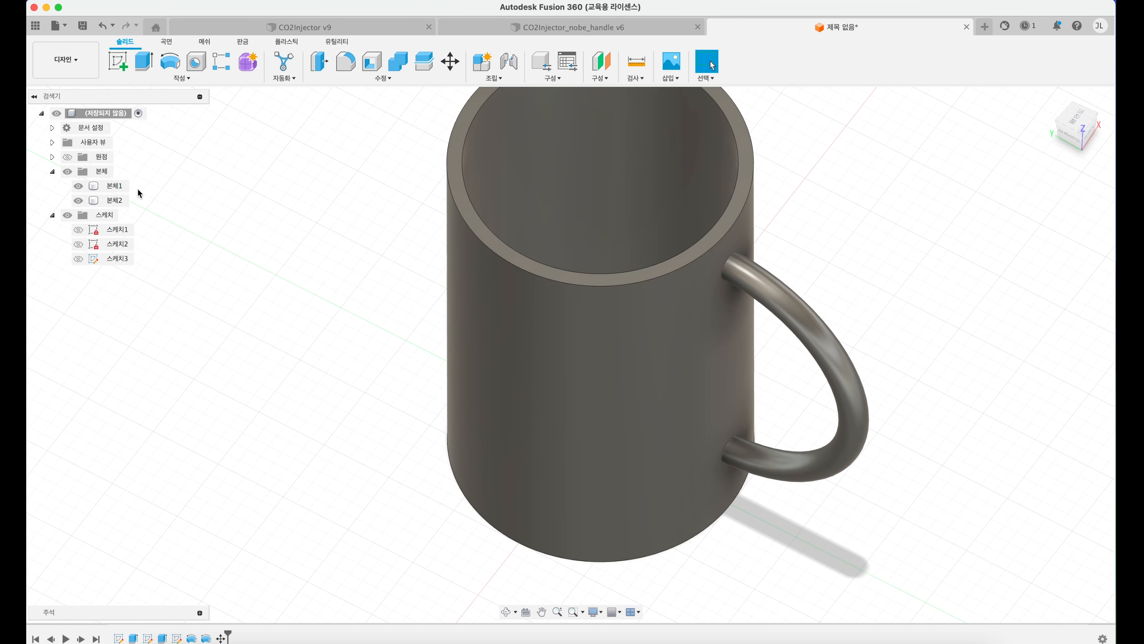
# Step: Highlight the cup body and the handle body in turn to examine whether they are separate bodies
pyautogui.click(108, 186)
pyautogui.click(114, 202)
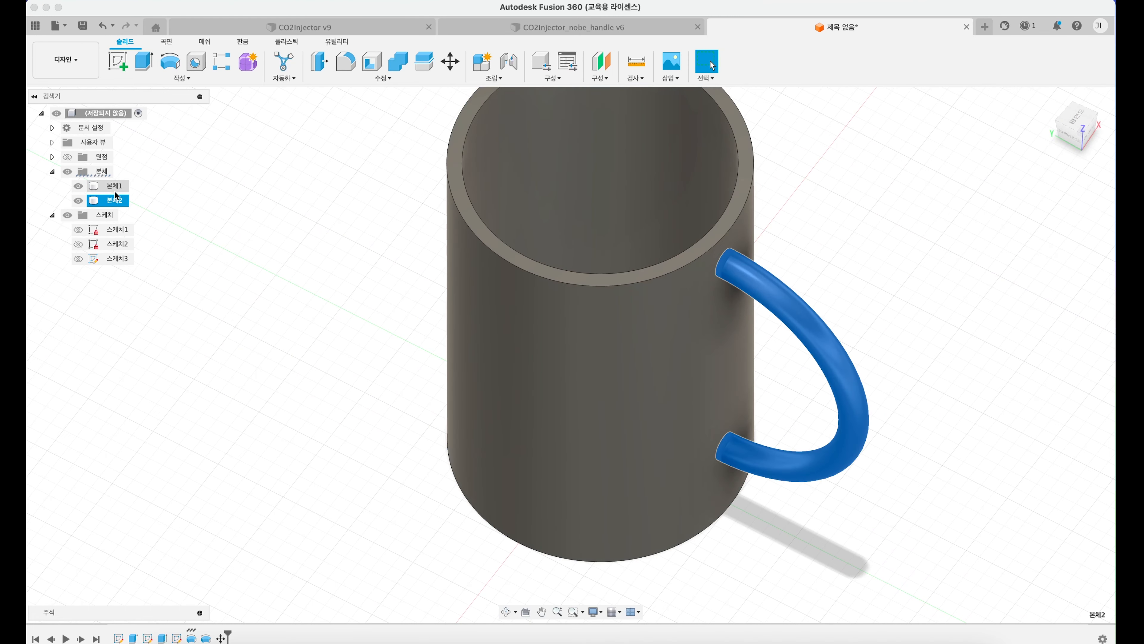
pyautogui.click(116, 189)
pyautogui.click(114, 203)
pyautogui.click(114, 187)
pyautogui.click(114, 201)
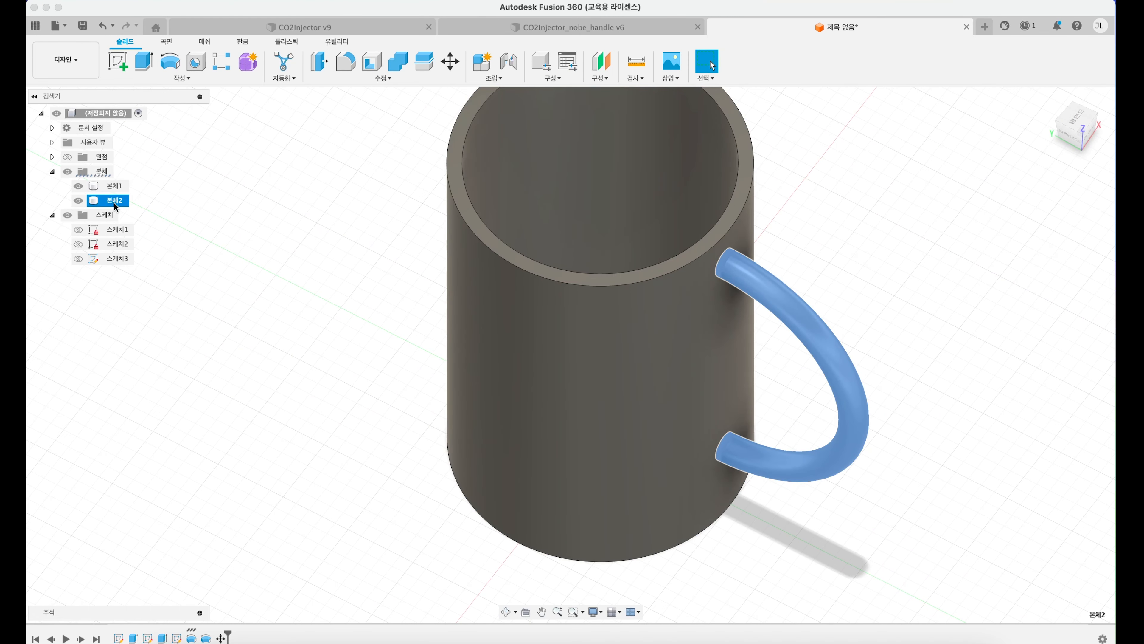
# Step: Combine the bodies with the Join operation, using the cup as target and the handle as tool, and check the resulting body
pyautogui.click(402, 79)
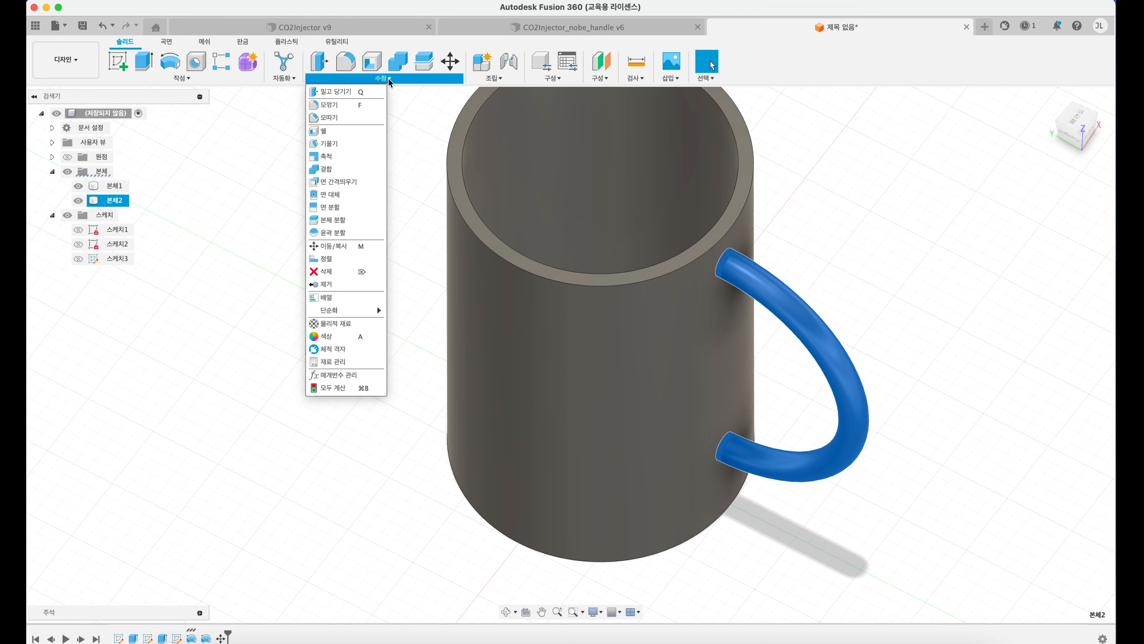
pyautogui.click(287, 43)
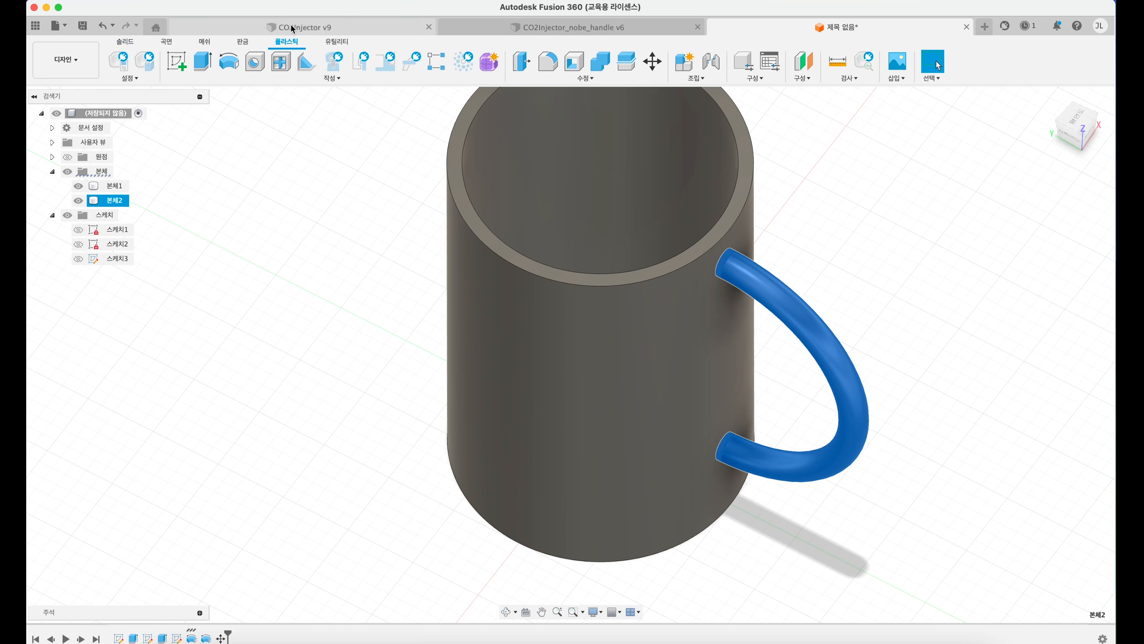
pyautogui.click(585, 79)
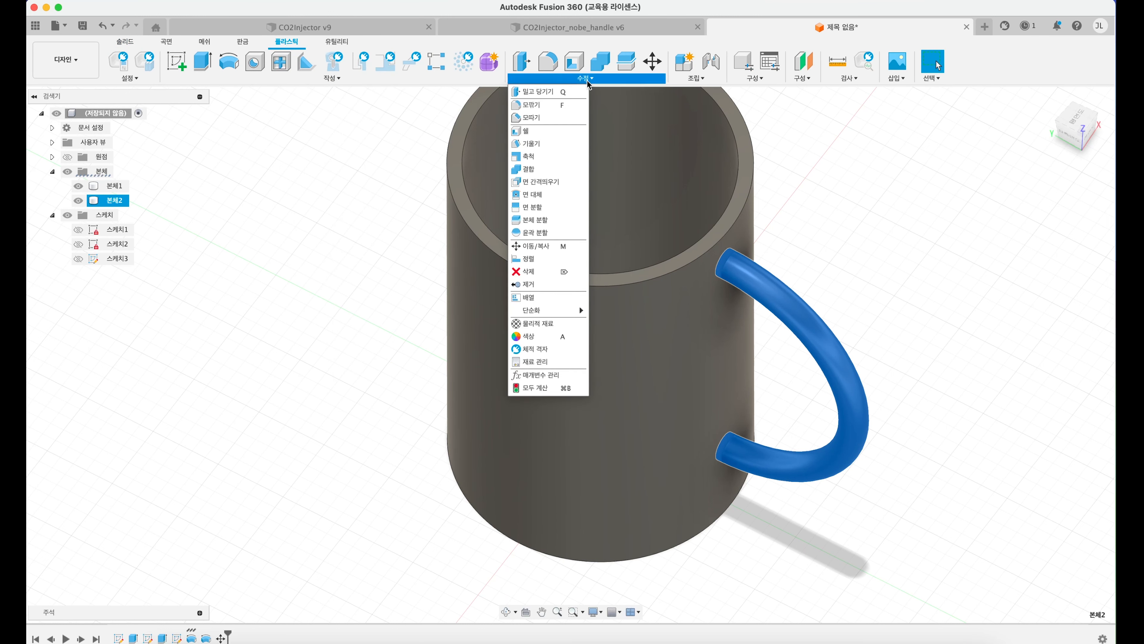
pyautogui.click(534, 170)
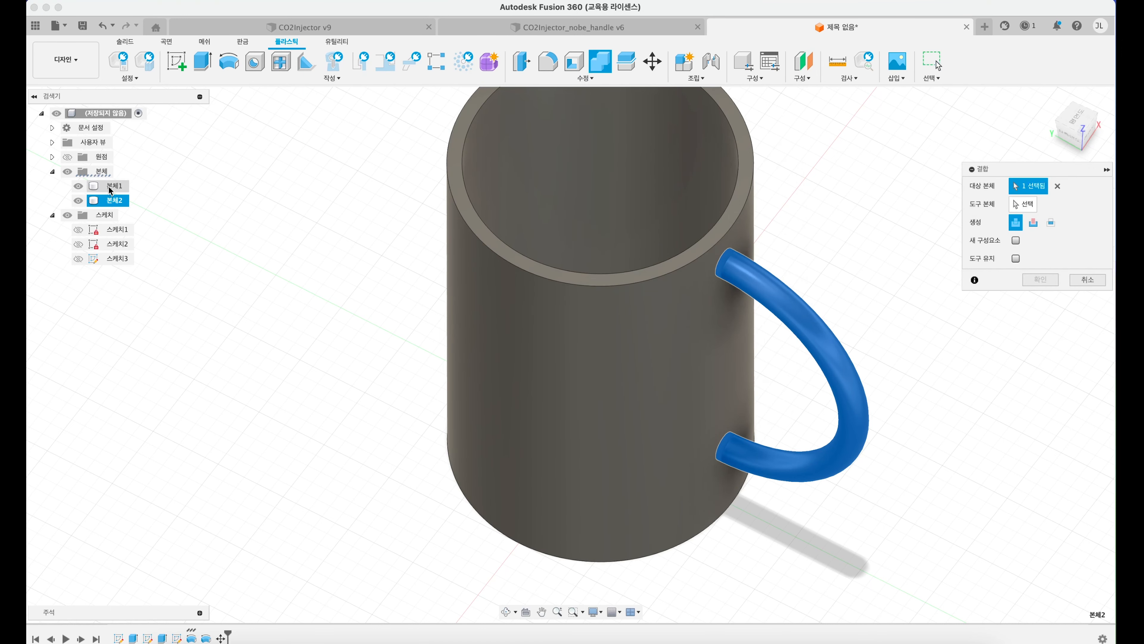
pyautogui.click(1057, 186)
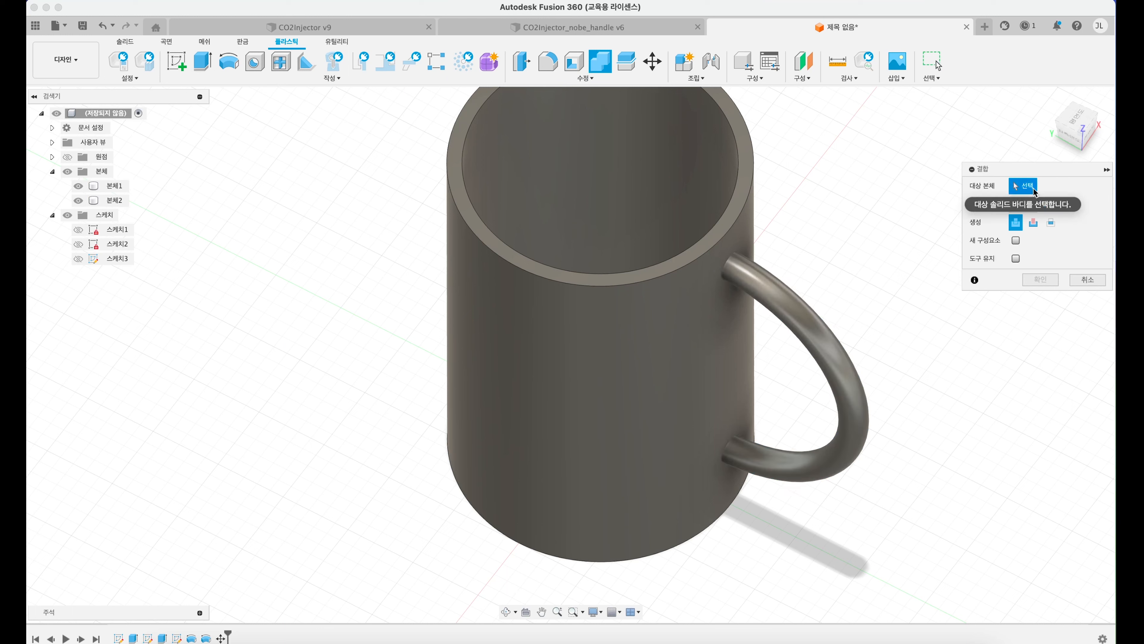
pyautogui.click(114, 185)
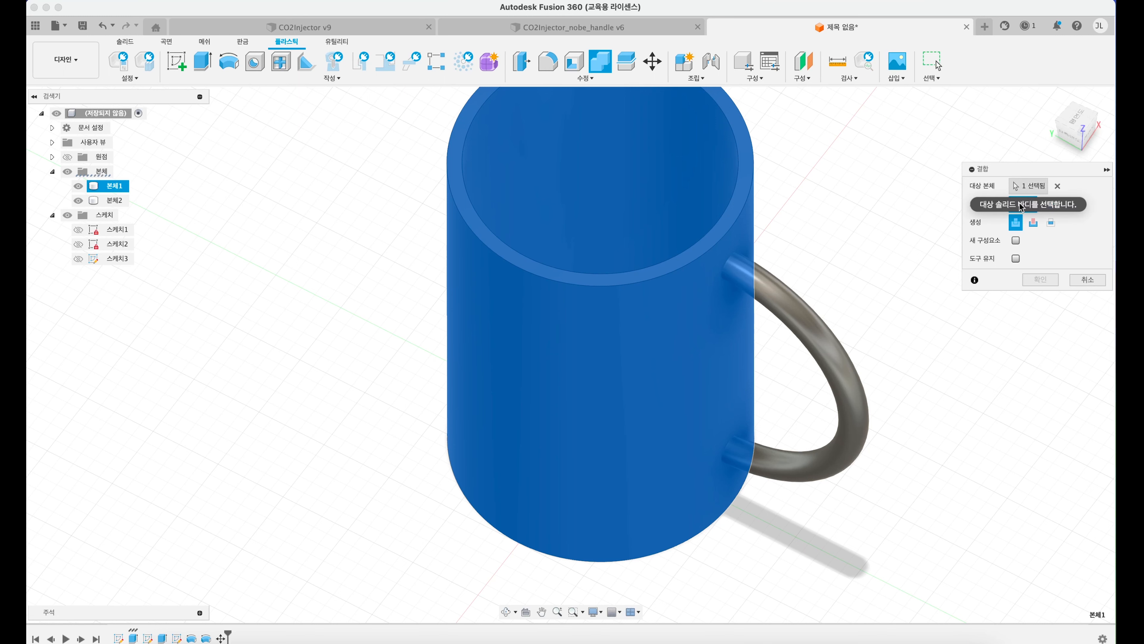
pyautogui.click(113, 200)
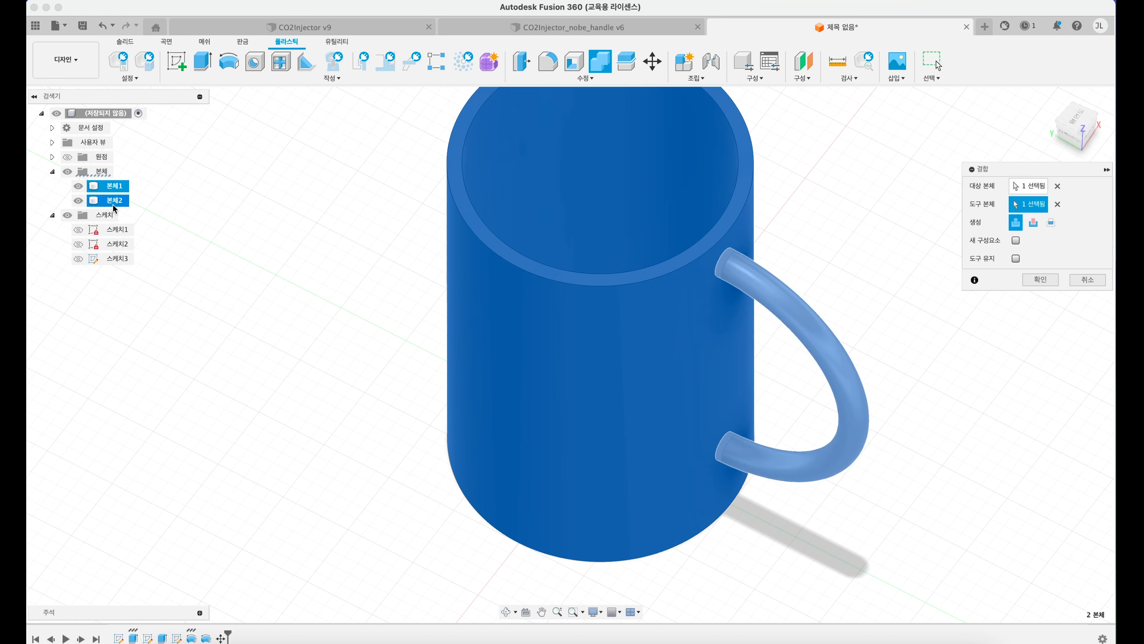
pyautogui.moveTo(597, 221); pyautogui.dragTo(481, 257, button='middle')
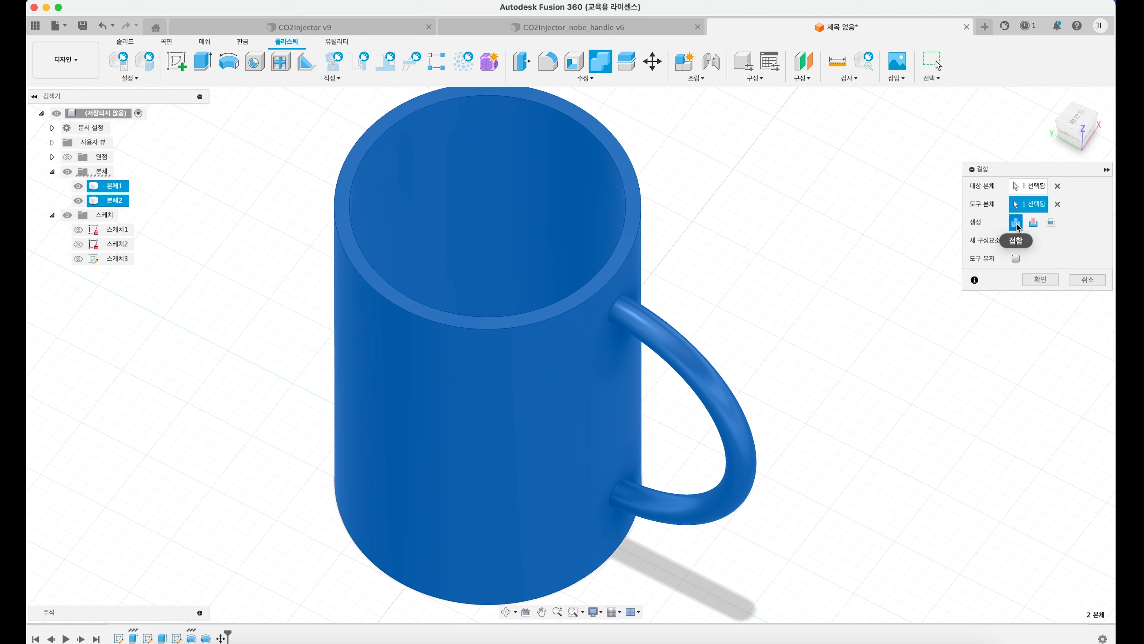
pyautogui.click(1043, 280)
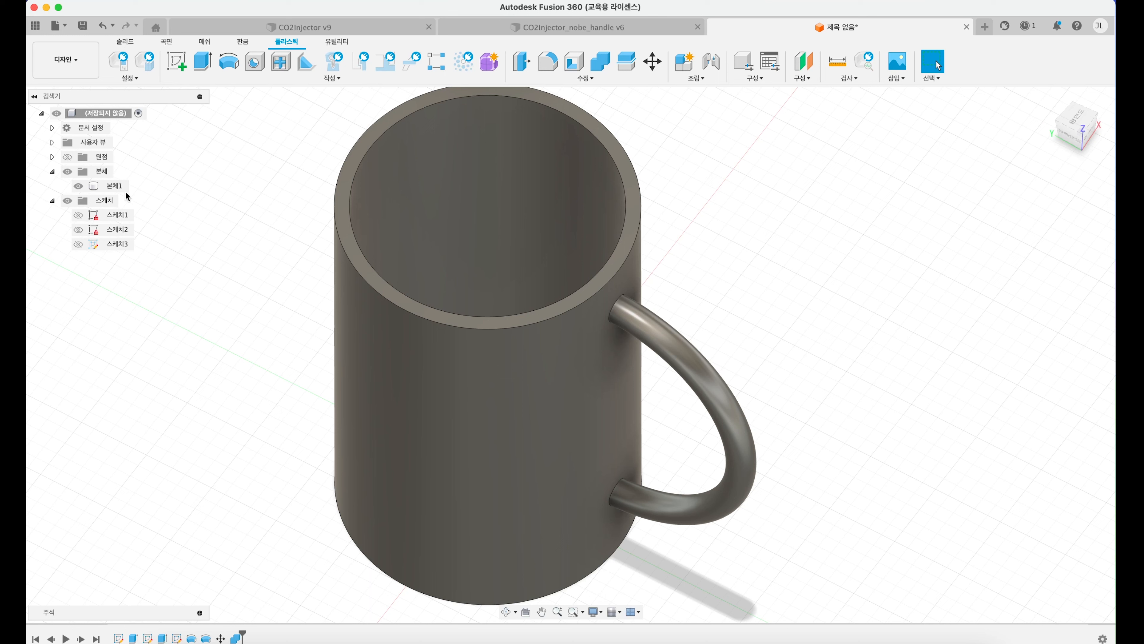
pyautogui.click(115, 185)
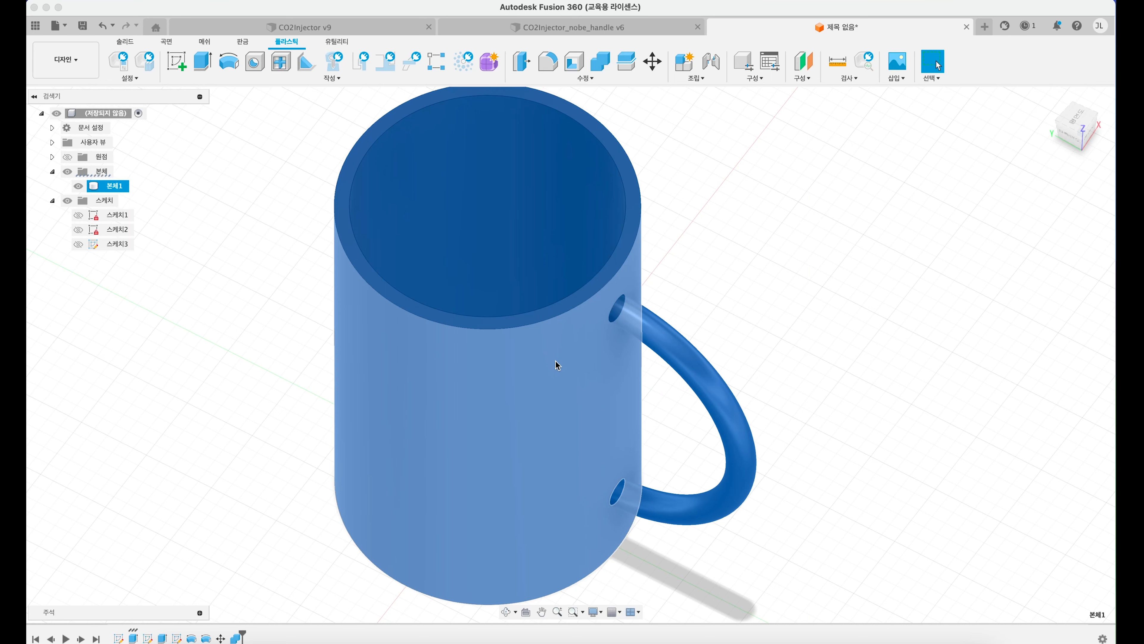
pyautogui.click(725, 323)
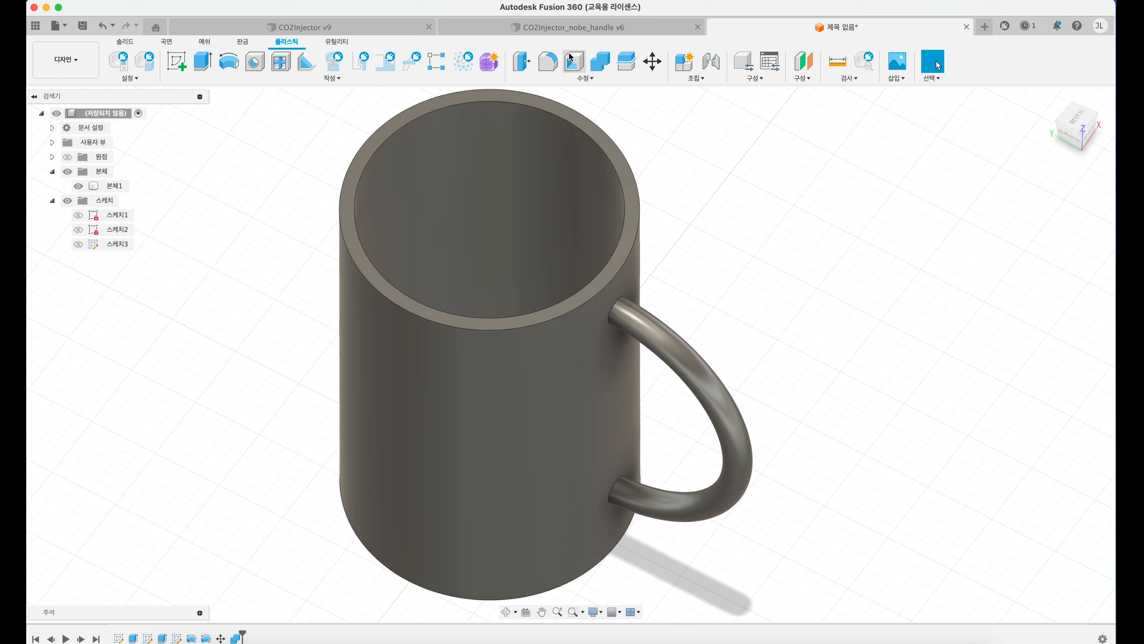
# Step: Create a new design and sketch a 100 x 100 mm two-point rectangle centred on the origin on the horizontal XY plane
pyautogui.click(985, 27)
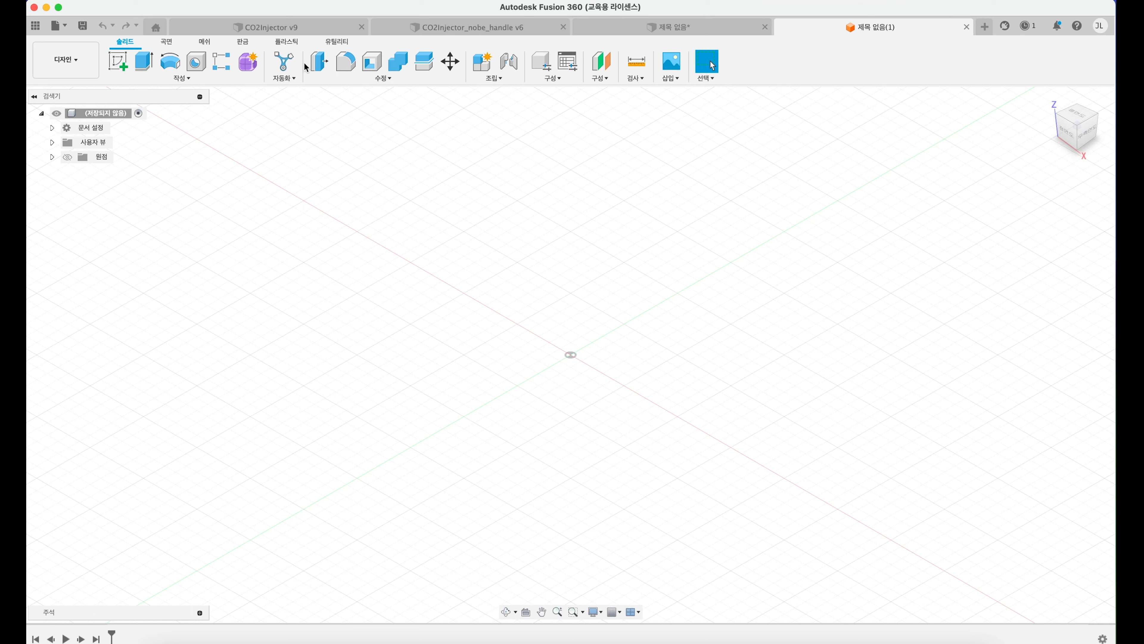
pyautogui.click(121, 63)
pyautogui.click(574, 342)
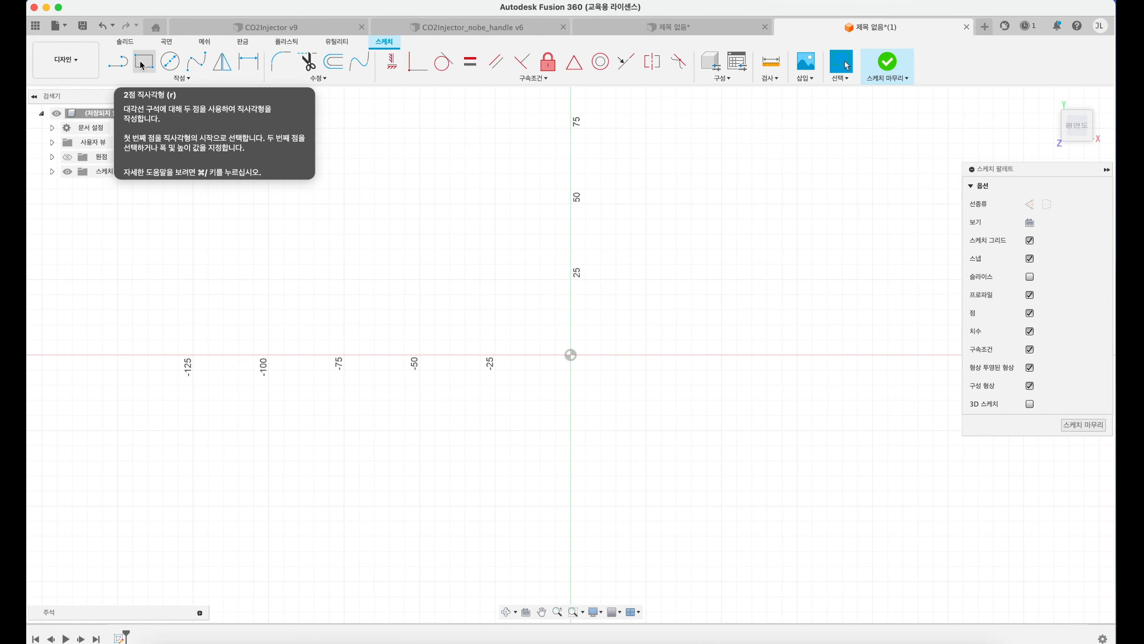
pyautogui.click(142, 63)
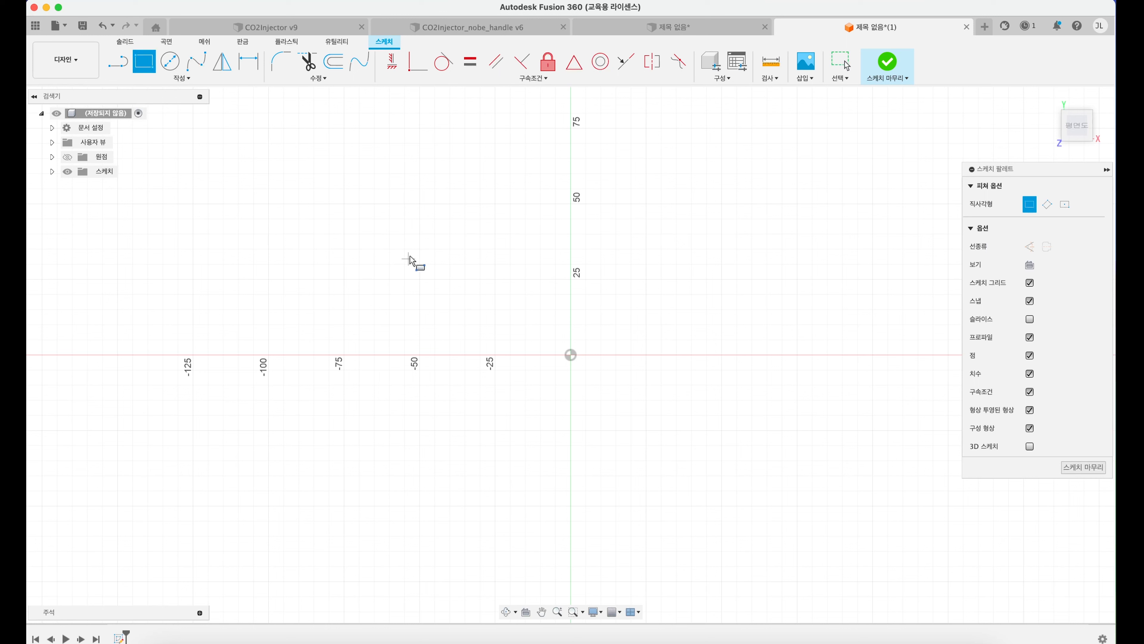
pyautogui.click(419, 204)
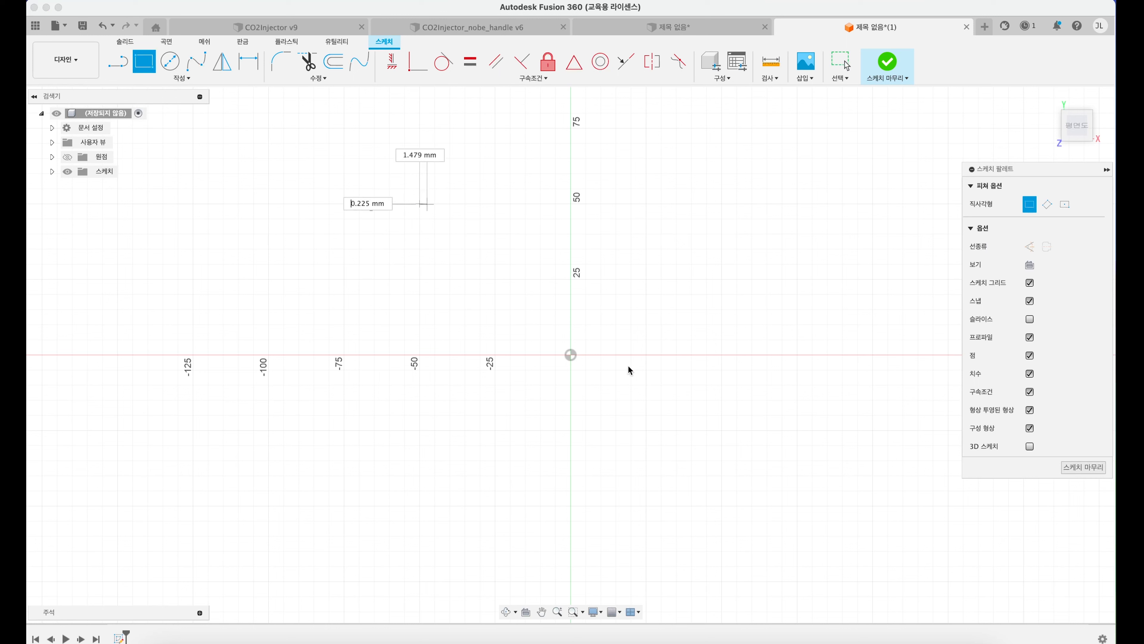
pyautogui.click(721, 508)
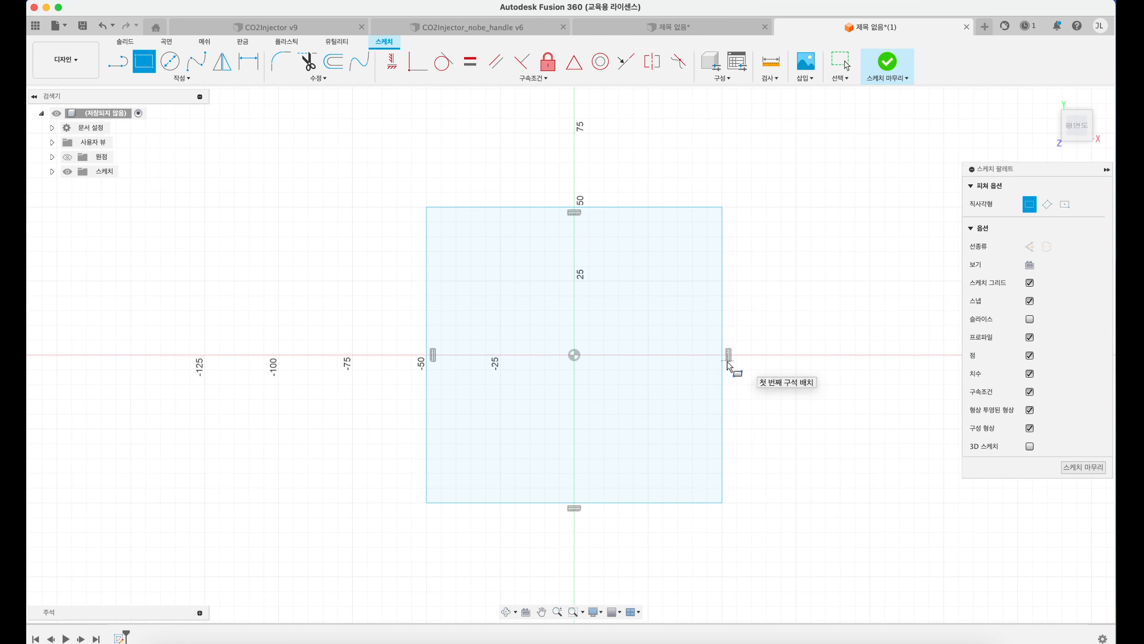
# Step: Extrude the square profile 100 mm upward as a new body
pyautogui.keyDown('shift'); pyautogui.moveTo(671, 370); pyautogui.dragTo(674, 360, button='middle'); pyautogui.keyUp('shift')
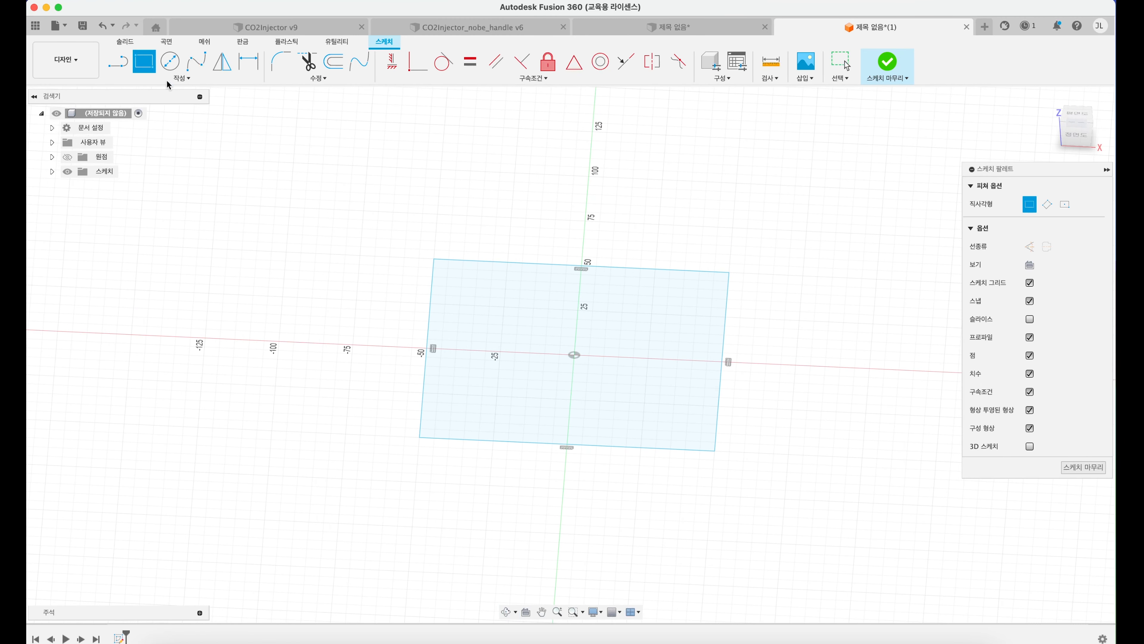
pyautogui.click(125, 41)
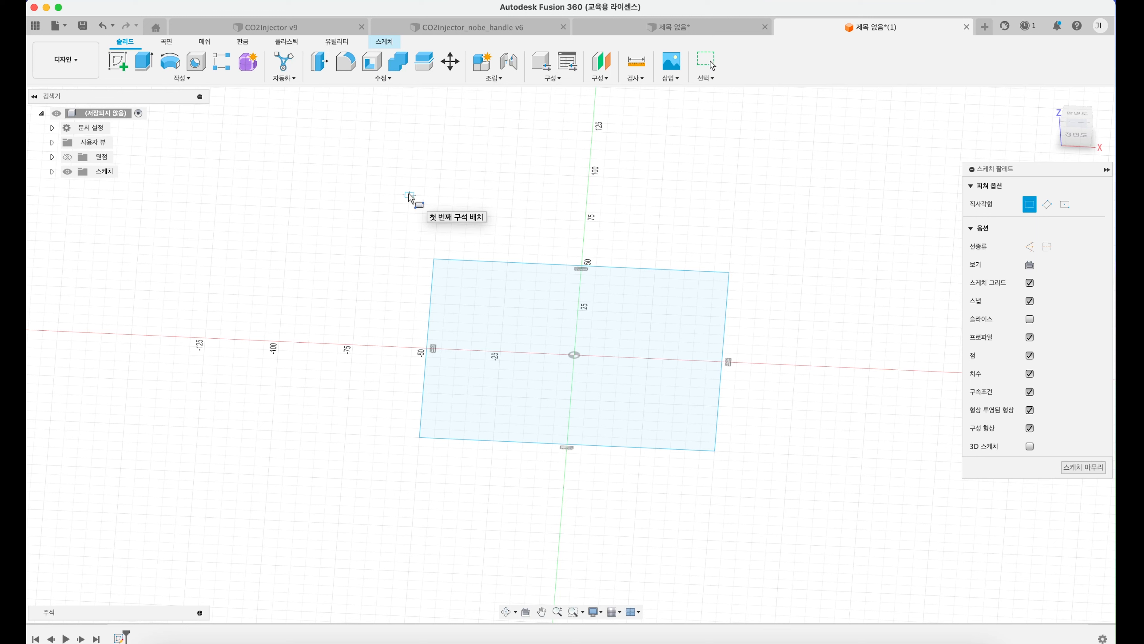
pyautogui.click(145, 61)
pyautogui.moveTo(574, 347); pyautogui.dragTo(582, 132)
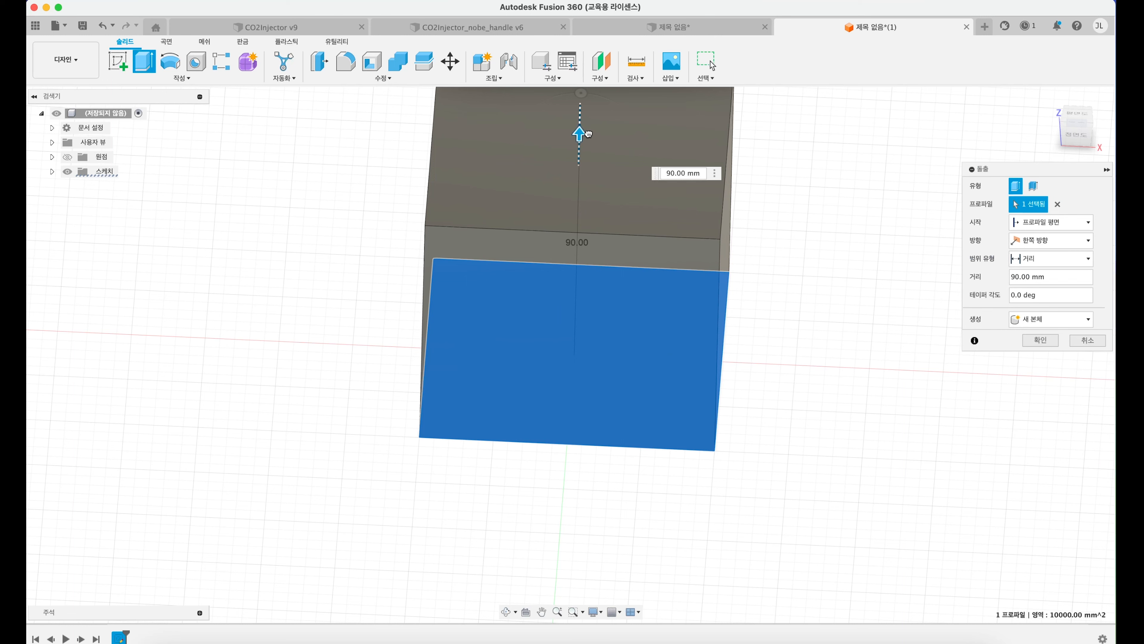
pyautogui.press('Return')
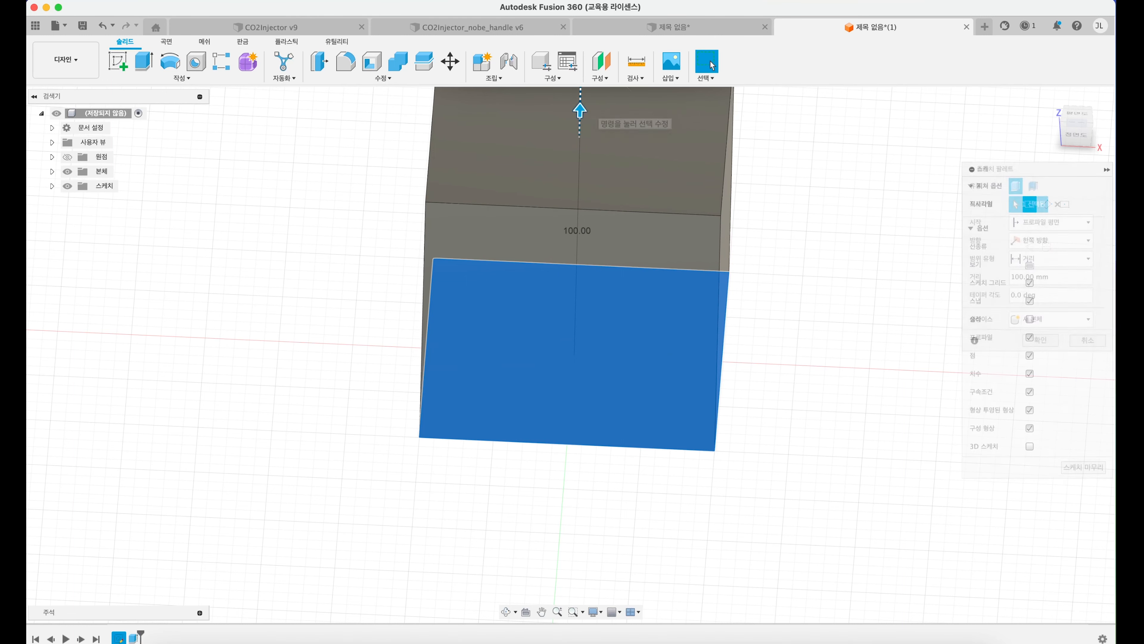
pyautogui.keyDown('shift'); pyautogui.moveTo(627, 201); pyautogui.dragTo(657, 272, button='middle'); pyautogui.keyUp('shift')
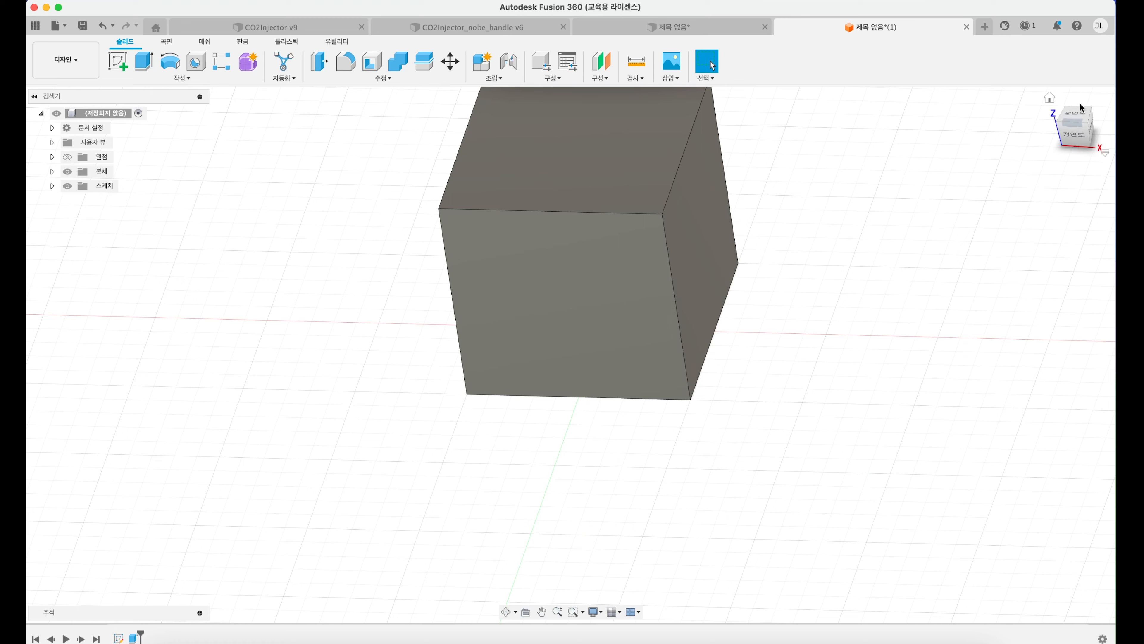
pyautogui.click(1087, 127)
pyautogui.moveTo(610, 235); pyautogui.dragTo(612, 273, button='middle')
# Step: Expand the lists of bodies and sketches and hide the cube body
pyautogui.click(54, 173)
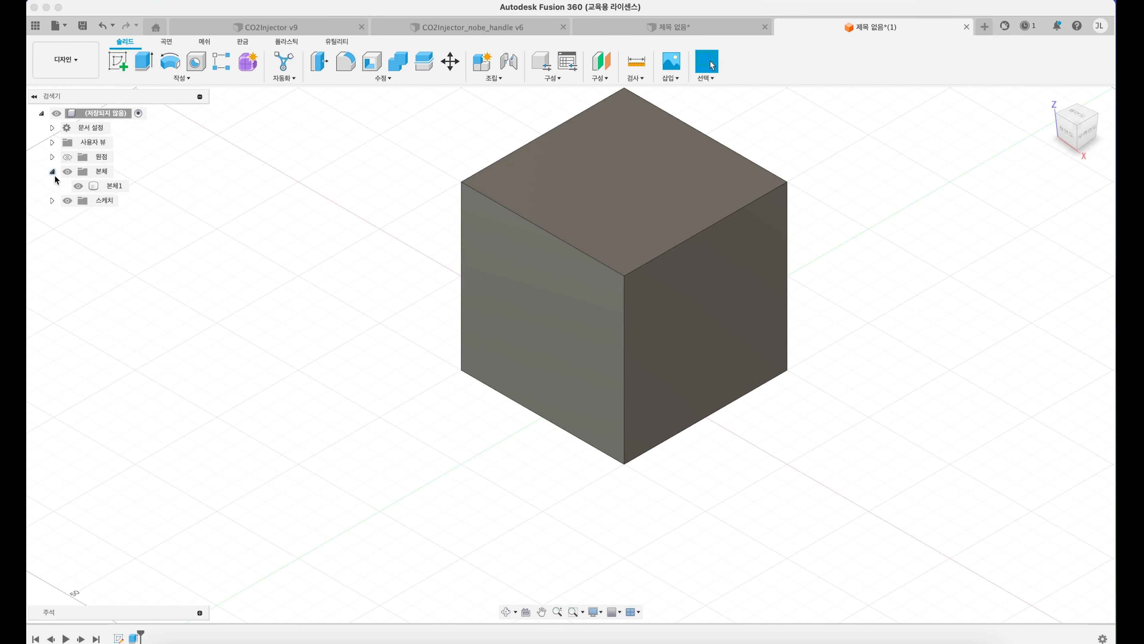
pyautogui.click(52, 201)
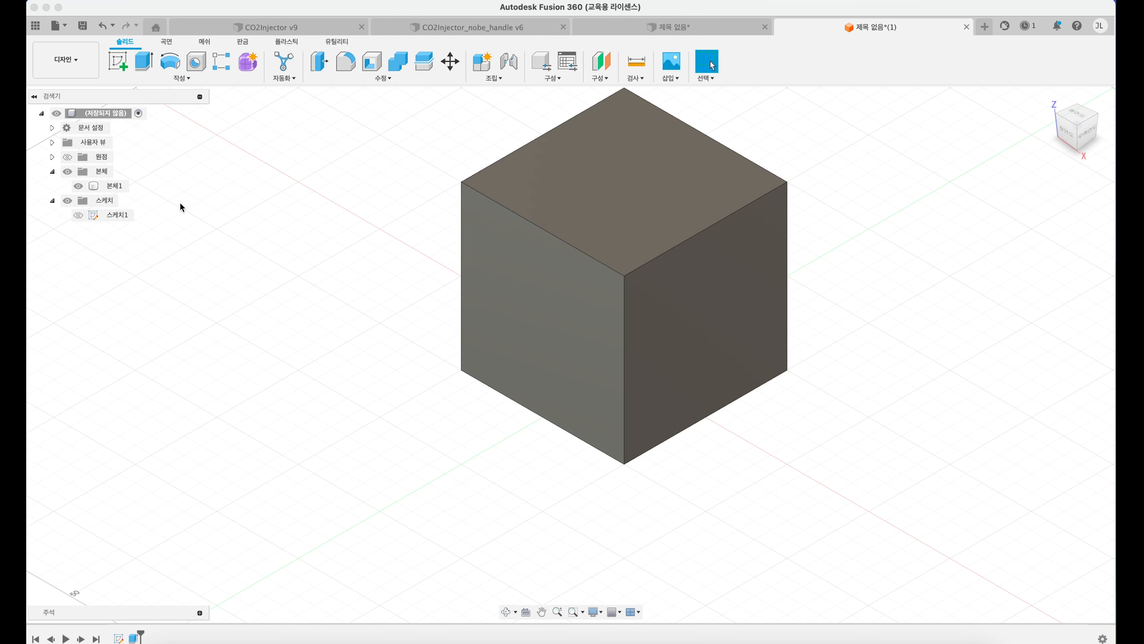
pyautogui.click(79, 186)
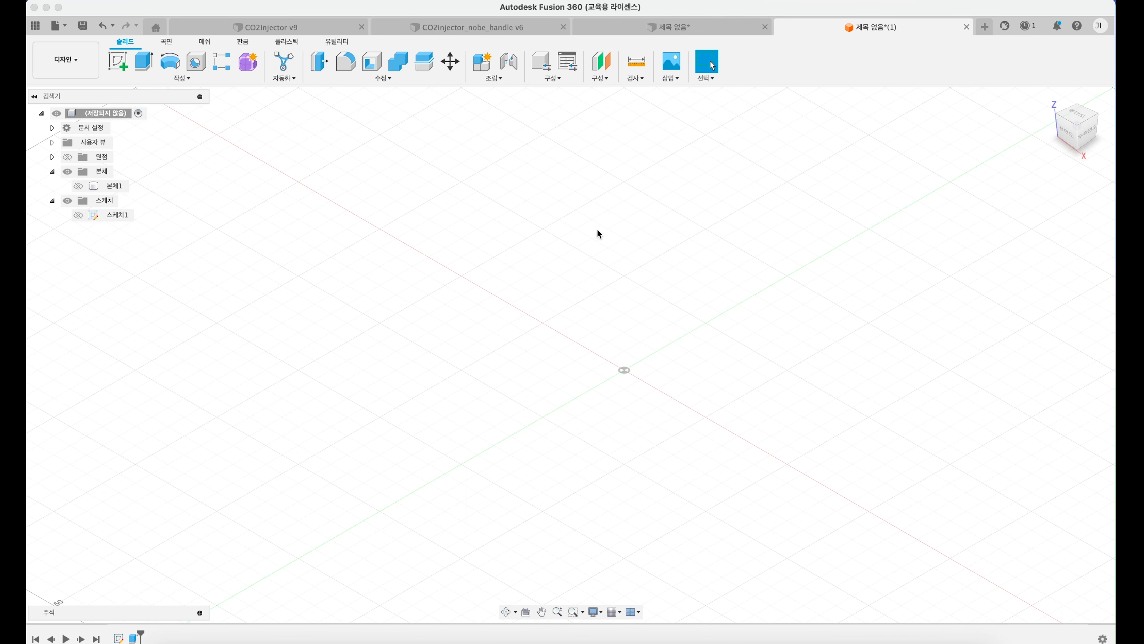
# Step: Sketch an 80 x 80 mm two-point rectangle on the horizontal XY plane, with one corner at the origin
pyautogui.click(122, 61)
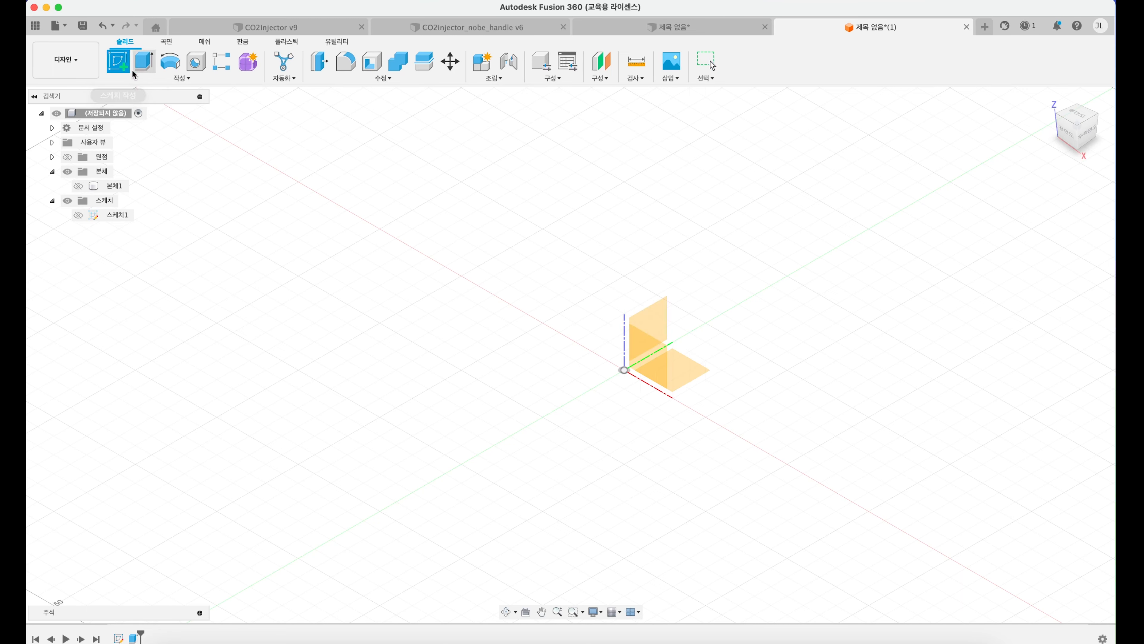
pyautogui.click(684, 370)
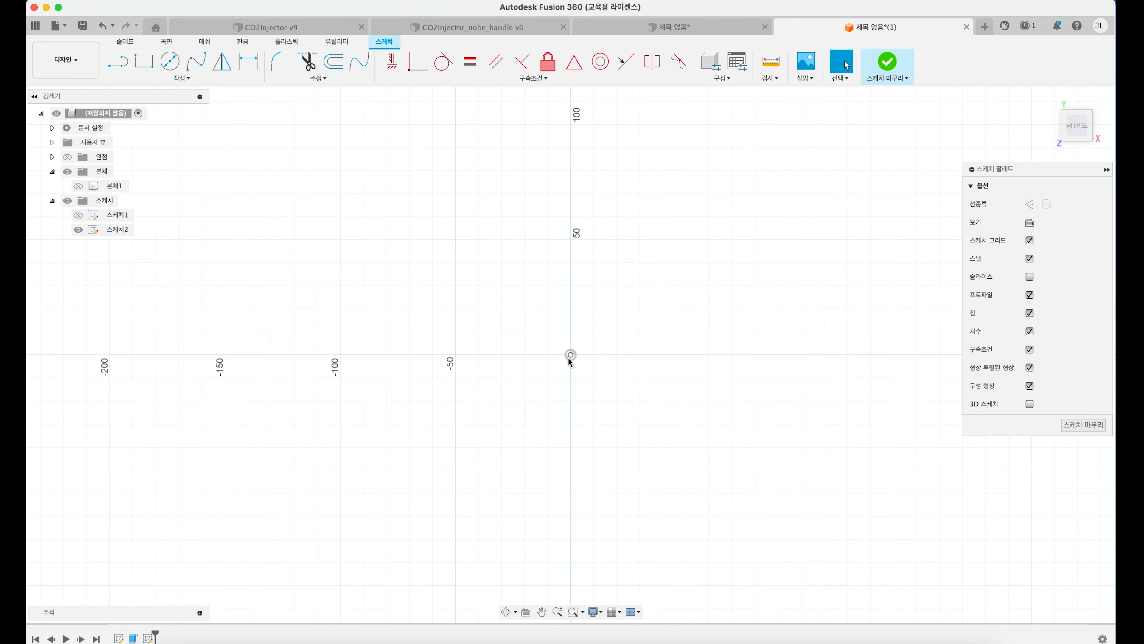
pyautogui.click(146, 67)
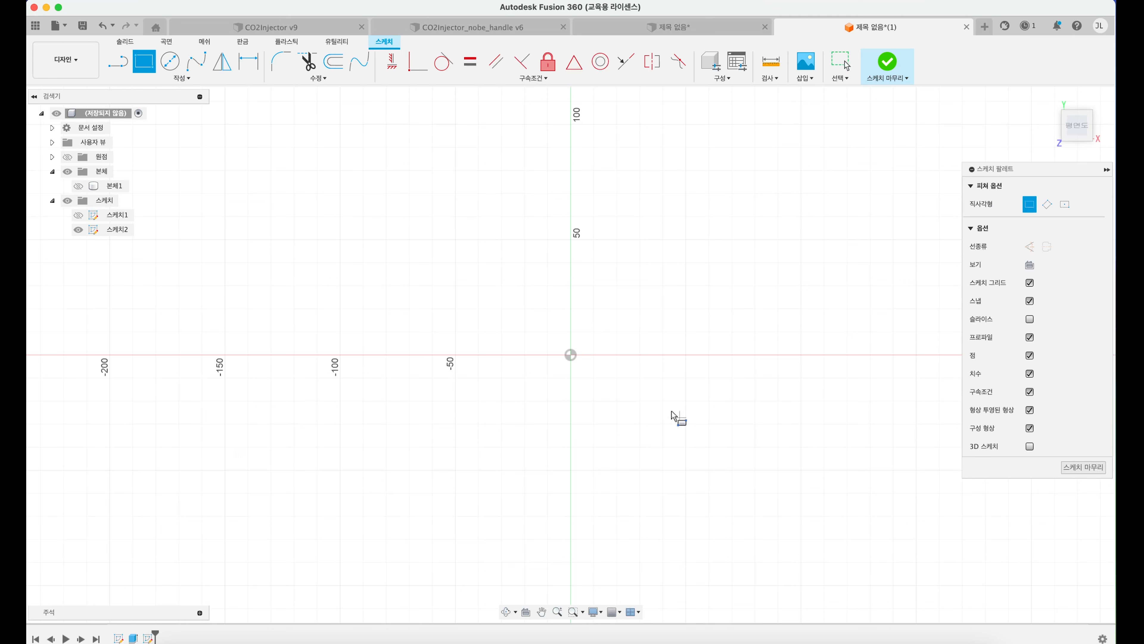
pyautogui.click(571, 355)
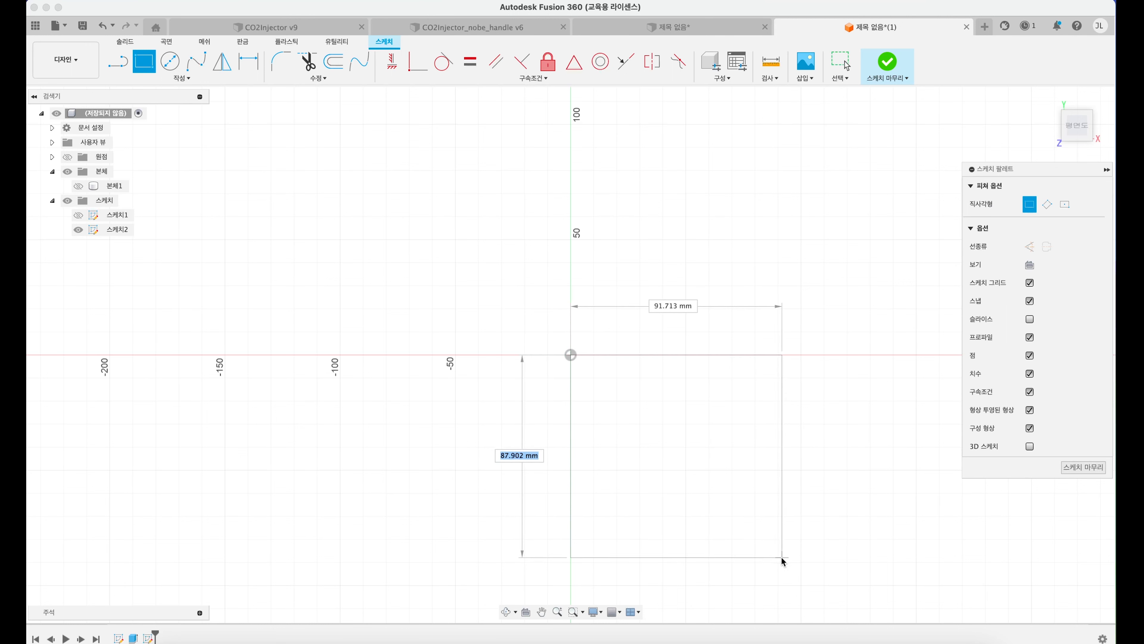
pyautogui.click(755, 539)
# Step: Extrude the 80 mm square 80 mm upward as a new body and show the hidden 100 mm cube again
pyautogui.keyDown('shift'); pyautogui.moveTo(683, 430); pyautogui.dragTo(642, 306, button='middle'); pyautogui.keyUp('shift')
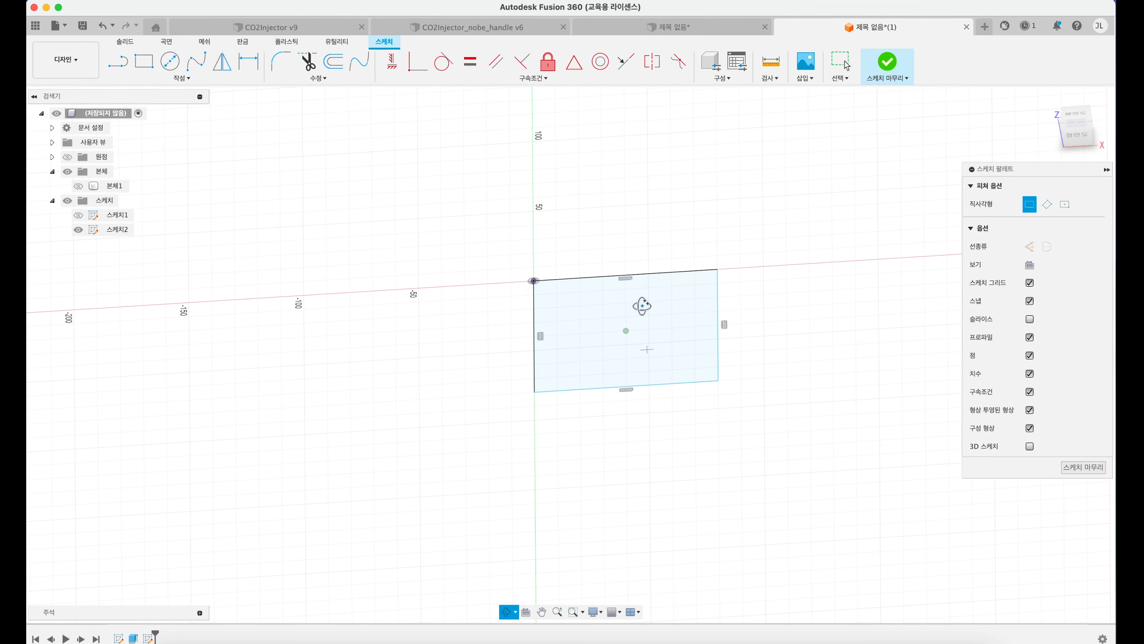
pyautogui.click(125, 41)
pyautogui.press('e')
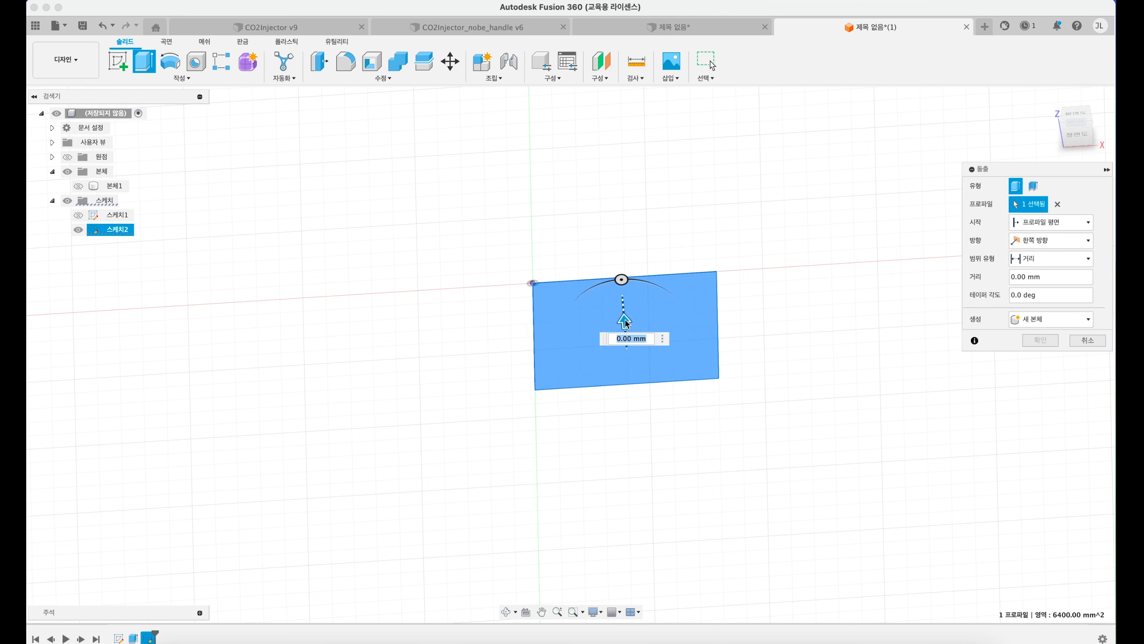
pyautogui.moveTo(621, 277); pyautogui.dragTo(612, 189)
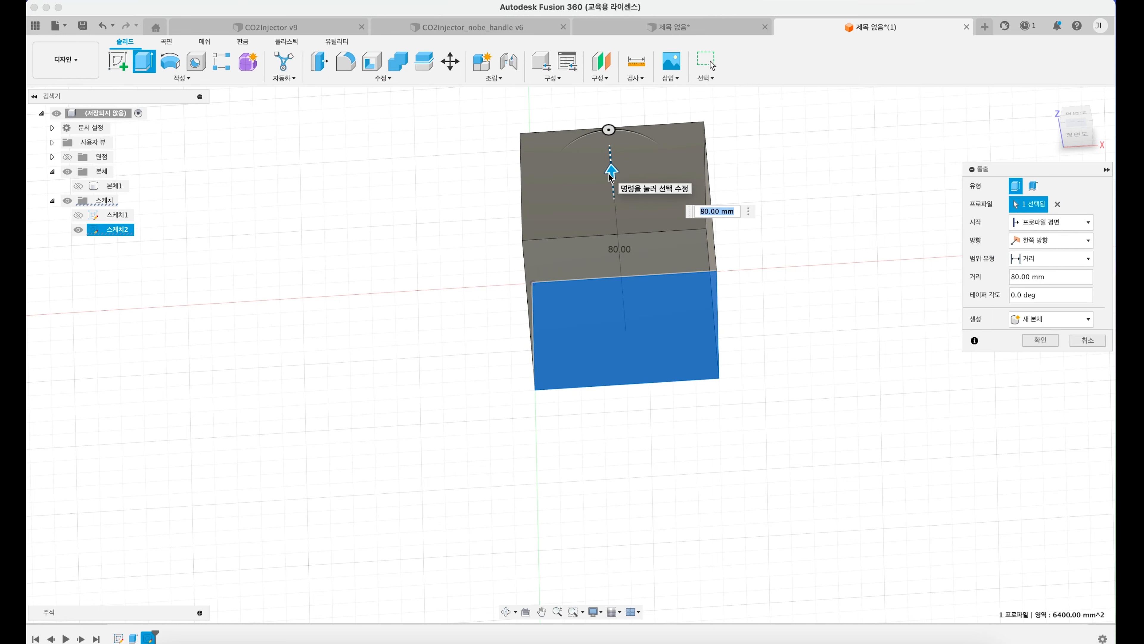
pyautogui.press('Return')
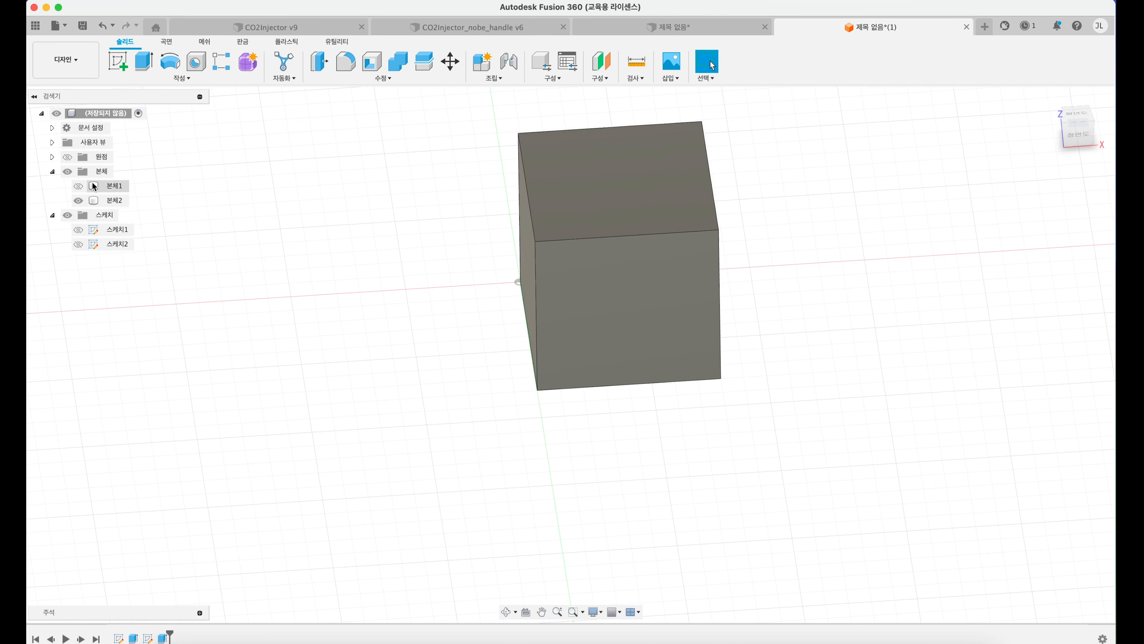
pyautogui.click(78, 186)
pyautogui.moveTo(423, 211); pyautogui.dragTo(521, 274, button='middle')
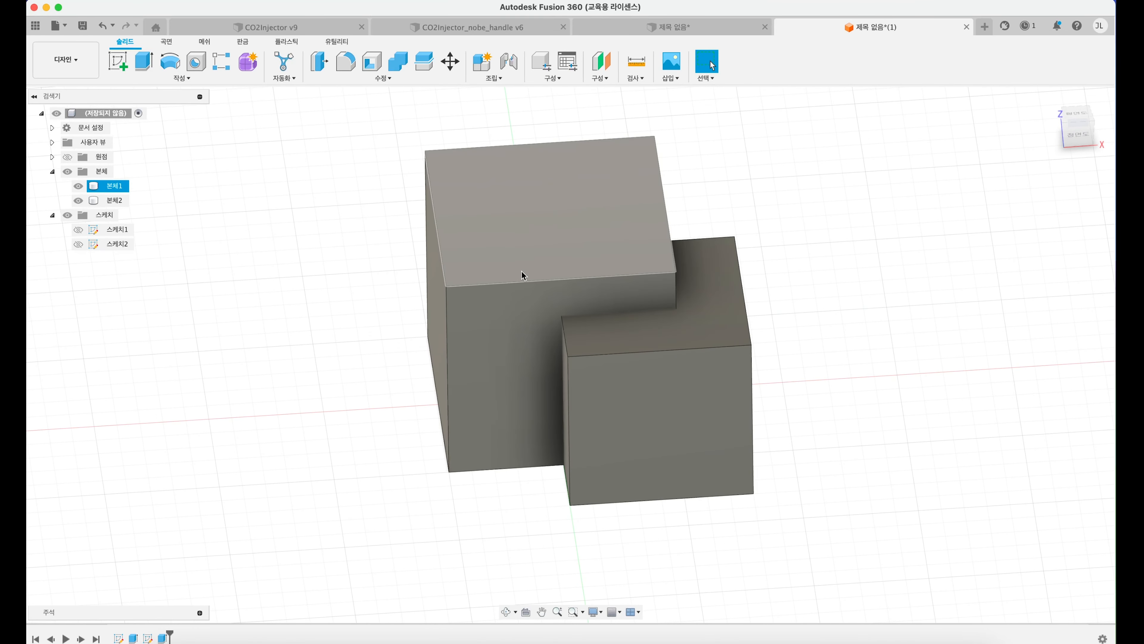
# Step: Move the smaller cube -40 mm along X, then back and up until it sits inside the larger cube with its top protruding
pyautogui.click(113, 201)
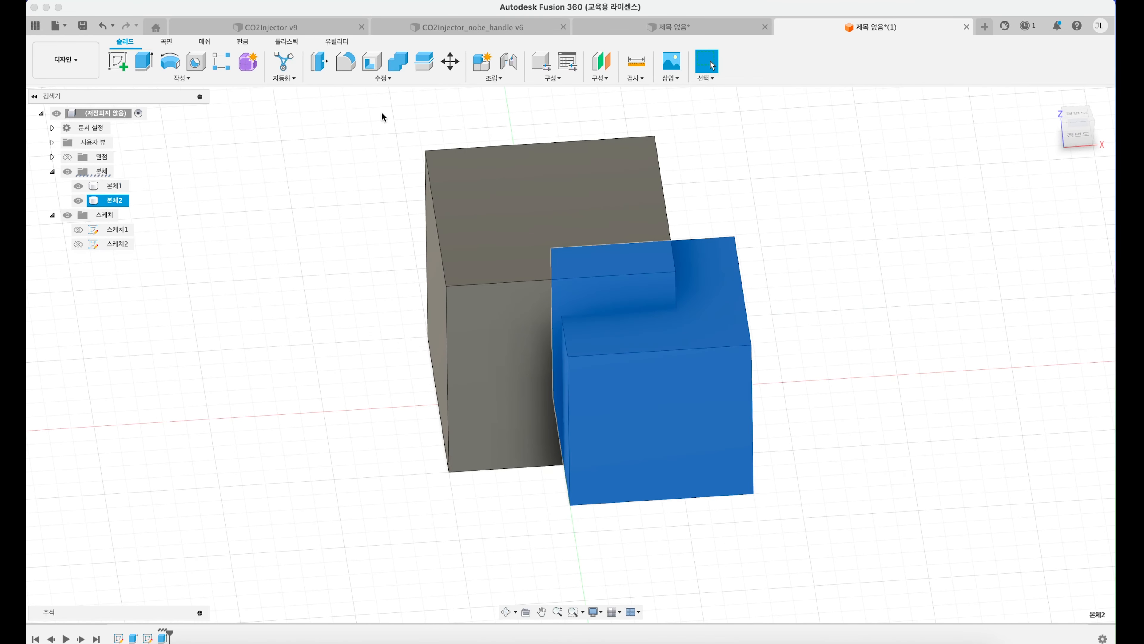
pyautogui.click(458, 60)
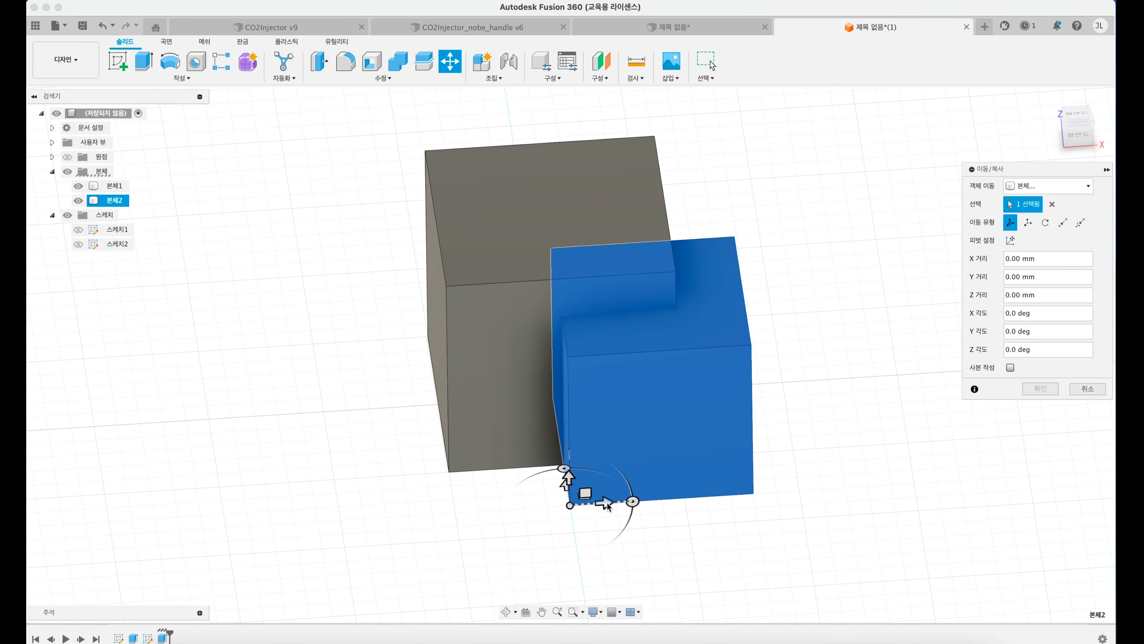
pyautogui.moveTo(583, 506); pyautogui.dragTo(492, 510)
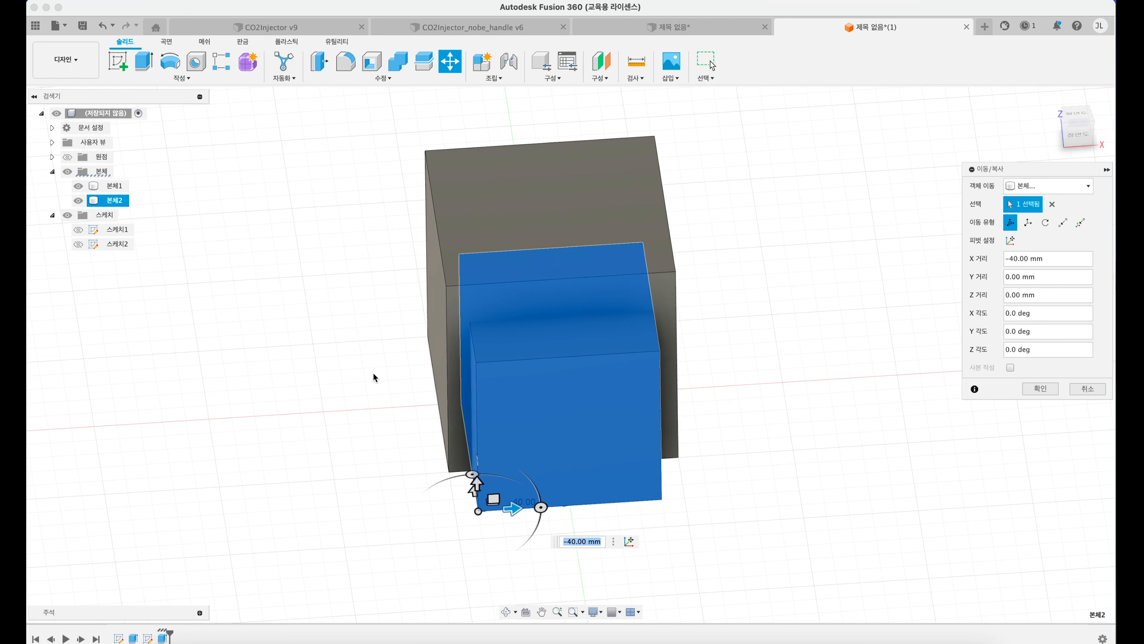
pyautogui.keyDown('shift'); pyautogui.moveTo(451, 360); pyautogui.dragTo(475, 372, button='middle'); pyautogui.keyUp('shift')
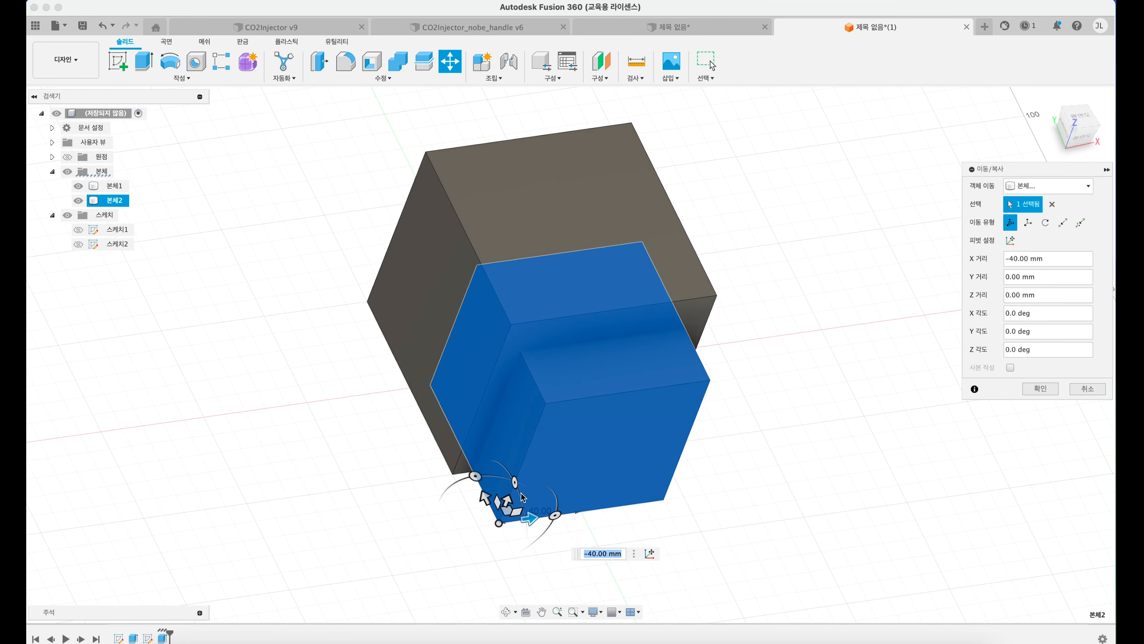
pyautogui.moveTo(486, 496); pyautogui.dragTo(521, 378)
pyautogui.press('Return')
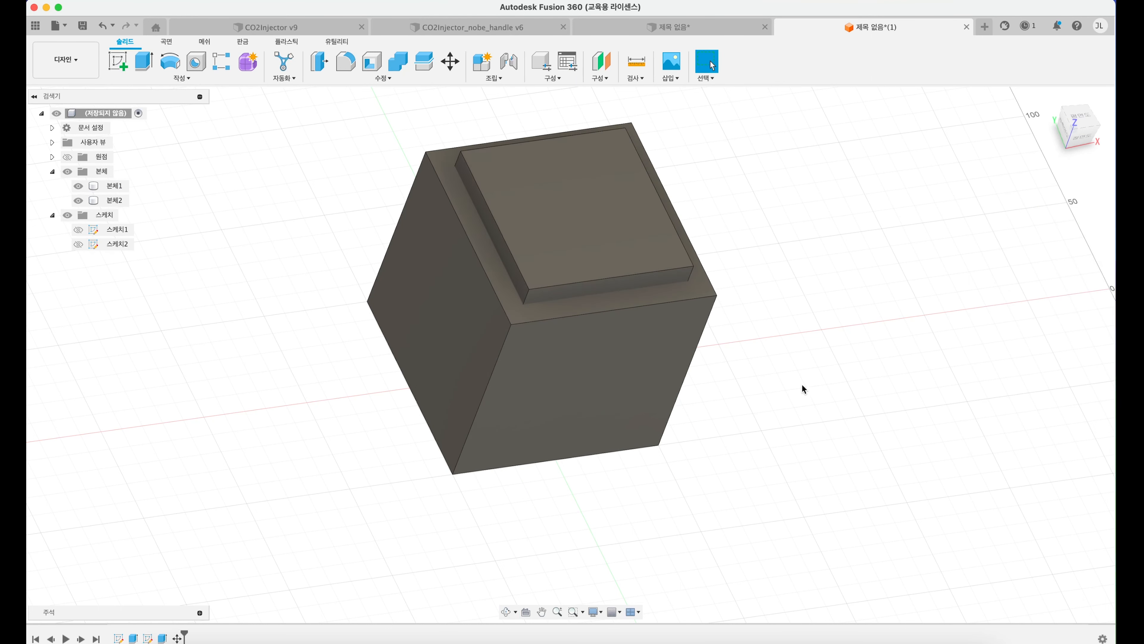
# Step: Try joining the smaller cube to the larger cube with Combine, and undo the join
pyautogui.keyDown('shift'); pyautogui.moveTo(769, 334); pyautogui.dragTo(744, 309, button='middle'); pyautogui.keyUp('shift')
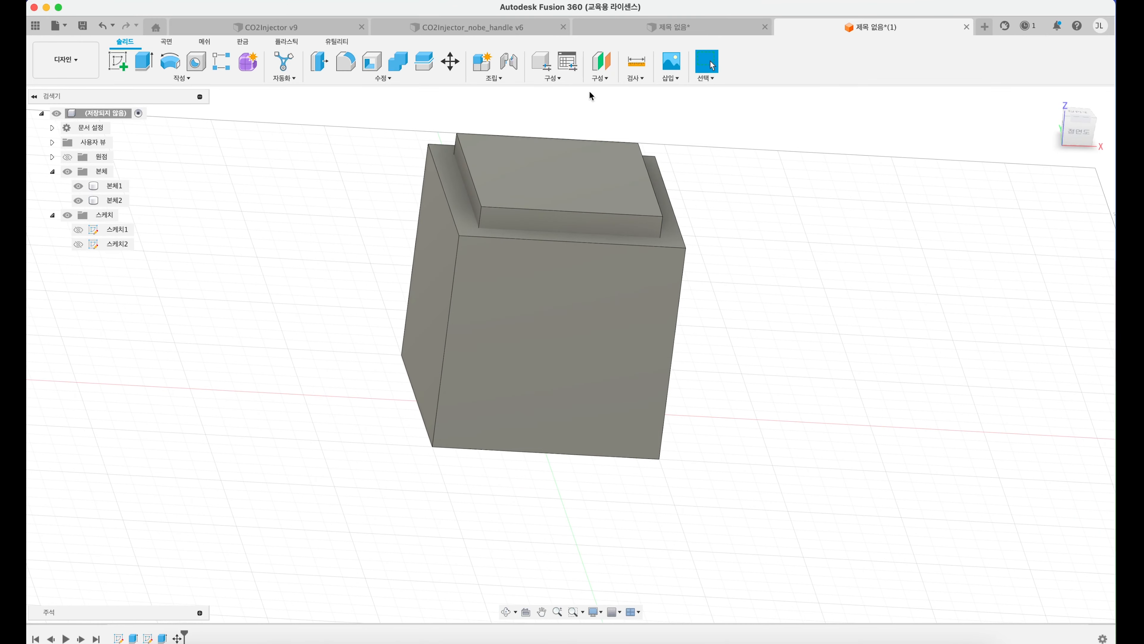
pyautogui.click(398, 63)
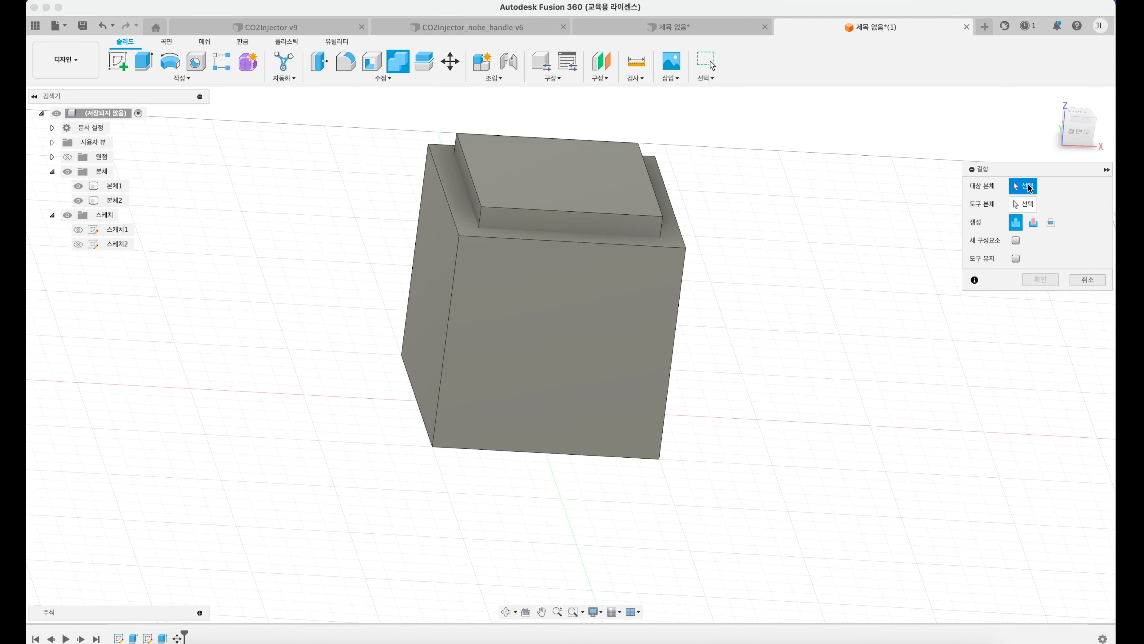
pyautogui.click(603, 317)
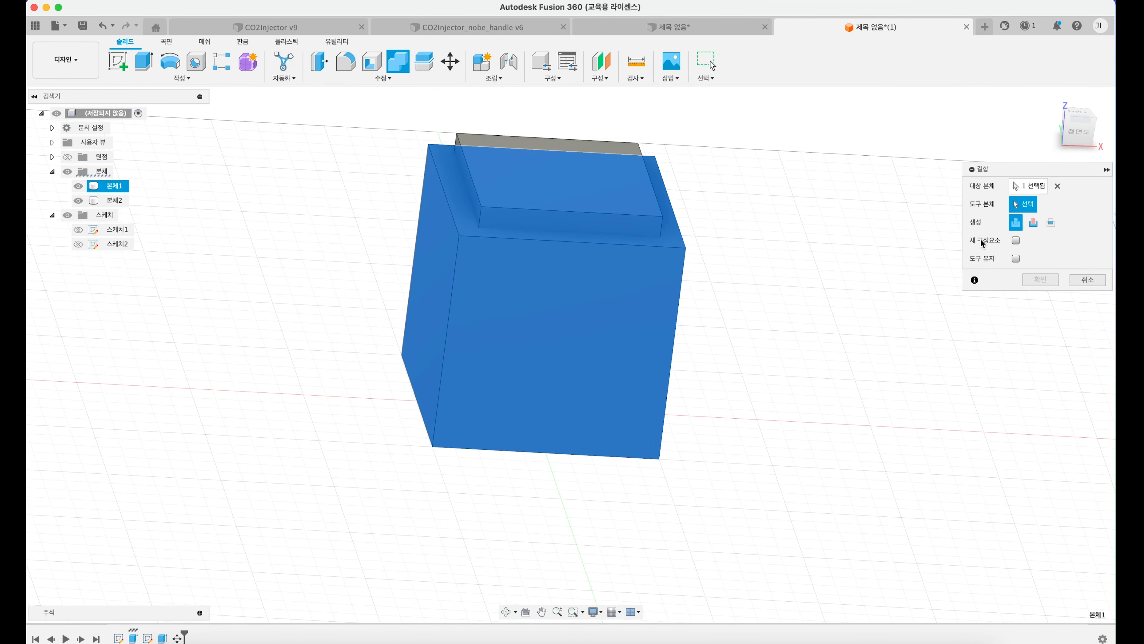
pyautogui.click(521, 186)
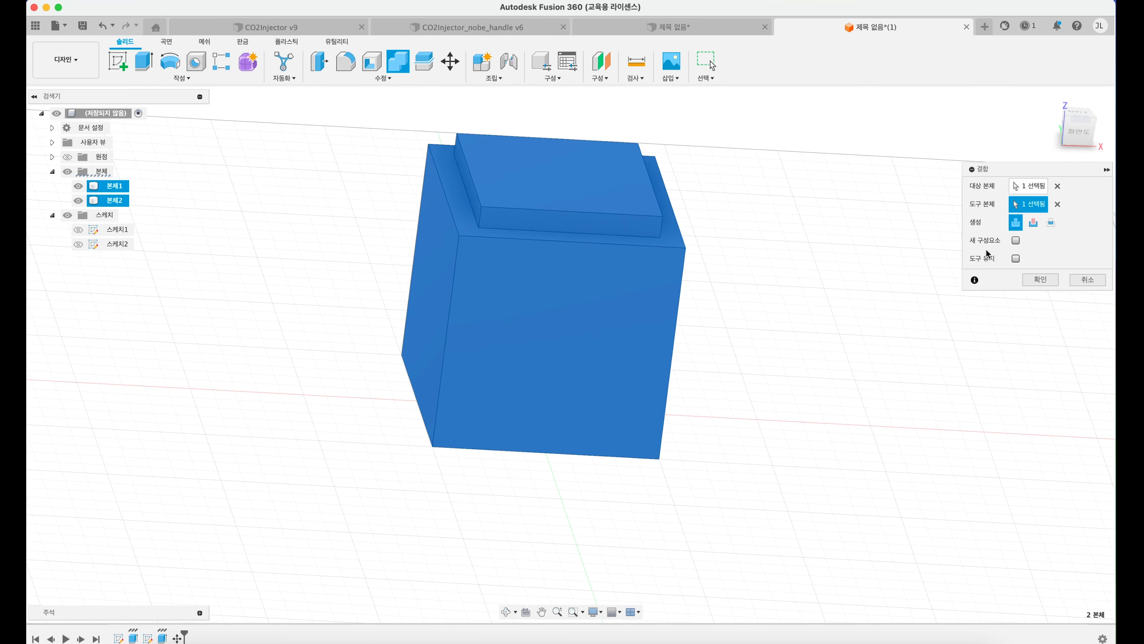
pyautogui.click(1041, 286)
pyautogui.click(112, 185)
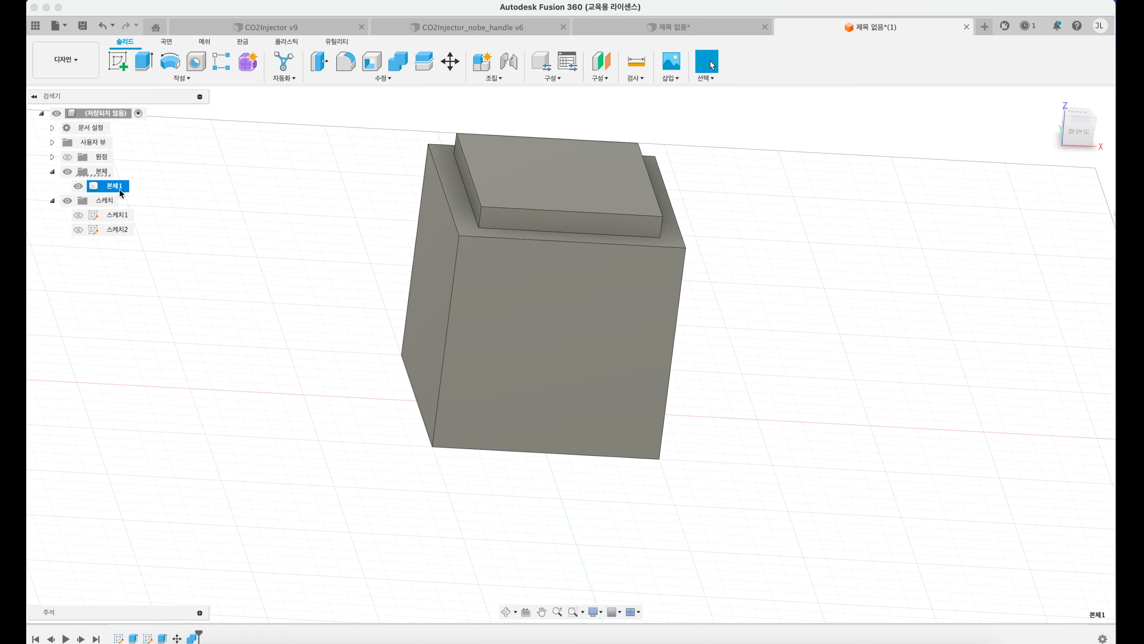
pyautogui.click(316, 207)
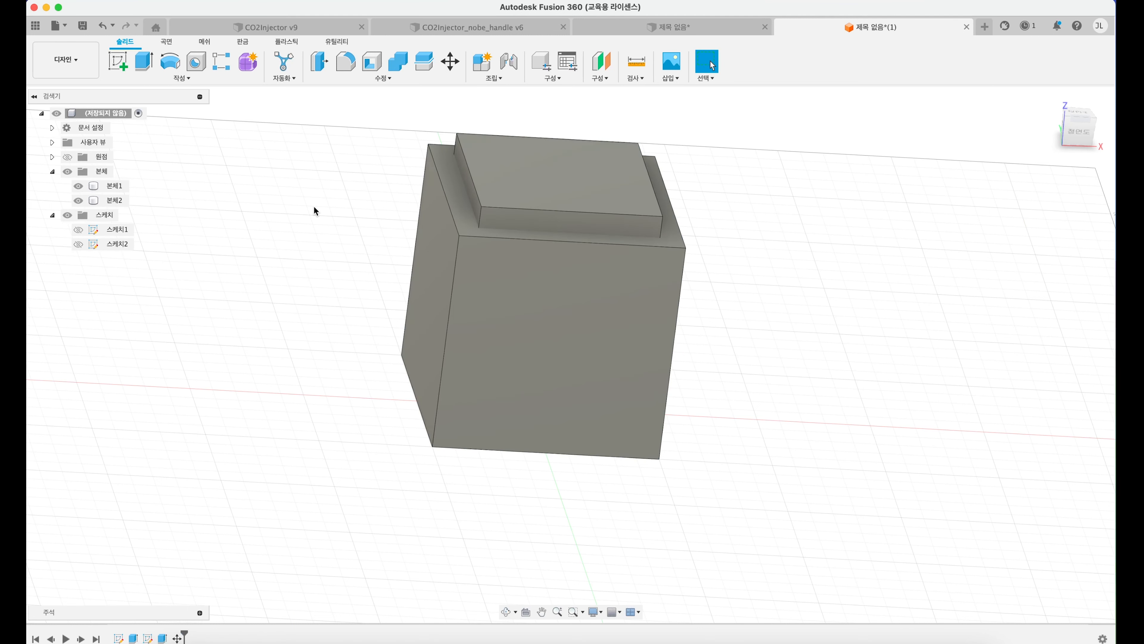
pyautogui.press('super+z')
pyautogui.press('super+shift+z')
# Step: Combine with the Cut operation, using the larger cube as target body and the smaller cube as tool body
pyautogui.click(404, 69)
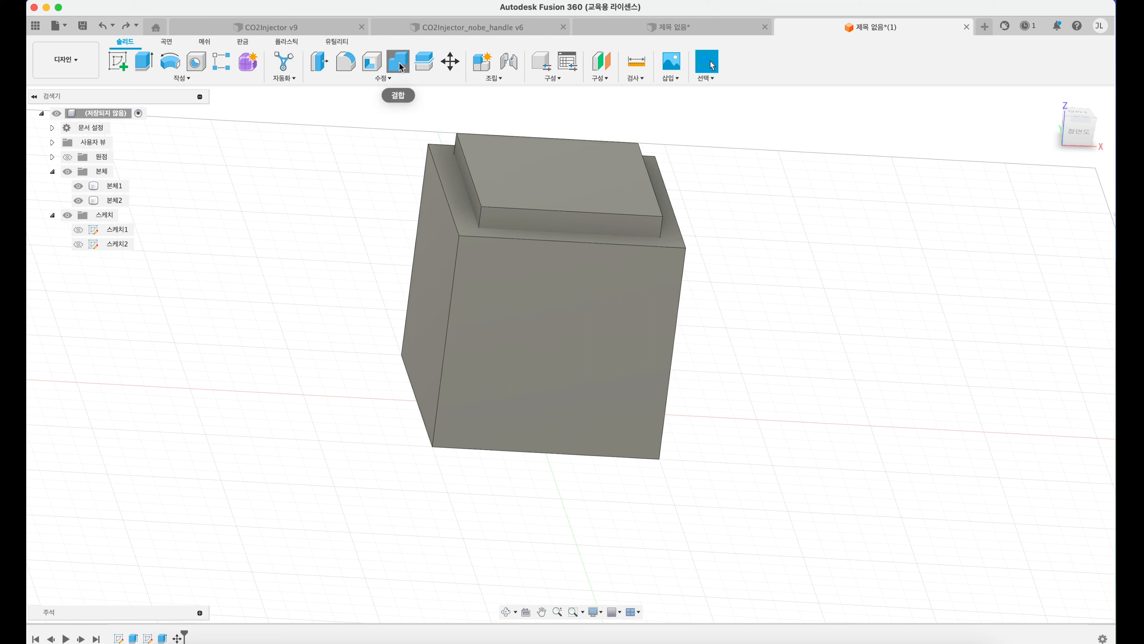
pyautogui.click(436, 224)
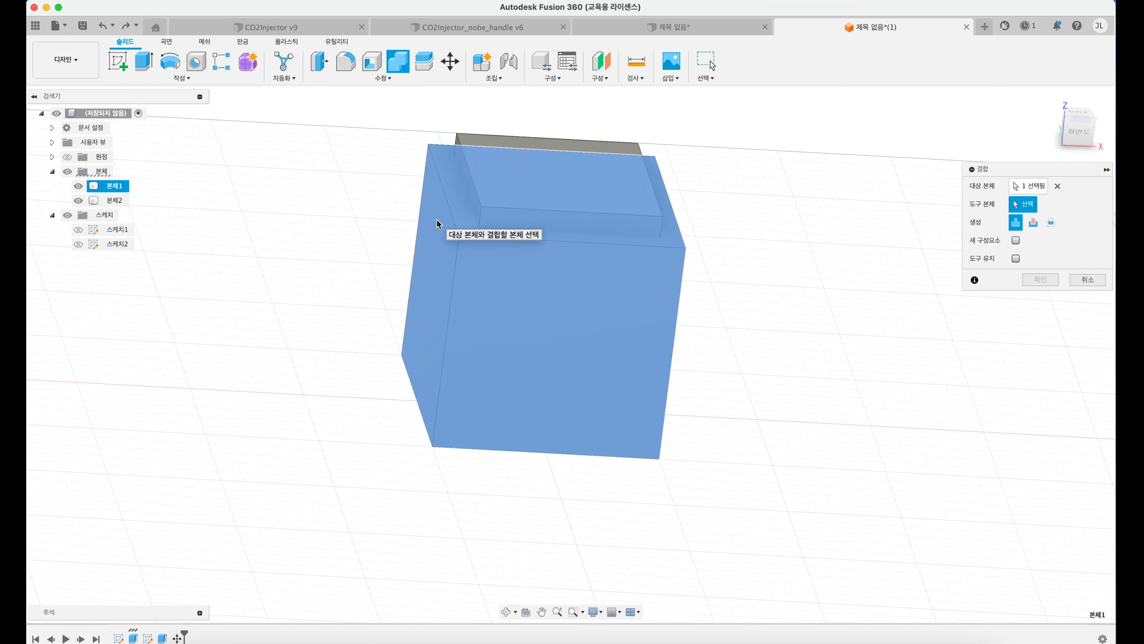
pyautogui.click(527, 154)
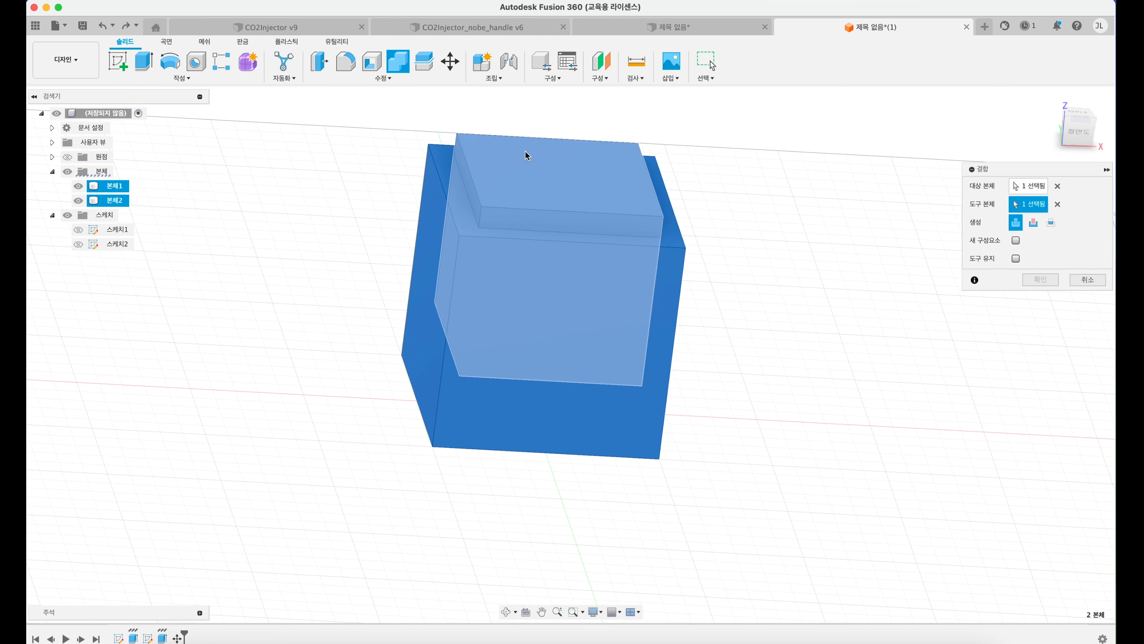
pyautogui.click(1034, 223)
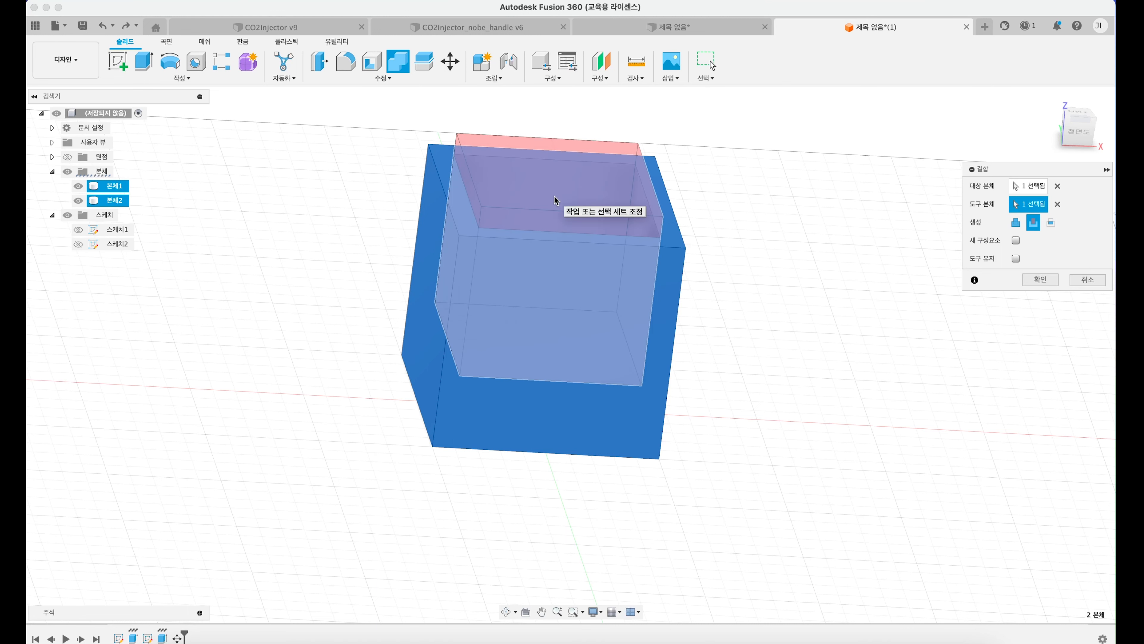
pyautogui.click(1040, 280)
pyautogui.moveTo(681, 257)
pyautogui.keyDown('shift'); pyautogui.mouseDown(button='middle')
pyautogui.moveTo(669, 257)
pyautogui.moveTo(659, 302)
pyautogui.moveTo(666, 271)
pyautogui.mouseUp(button='middle'); pyautogui.keyUp('shift')
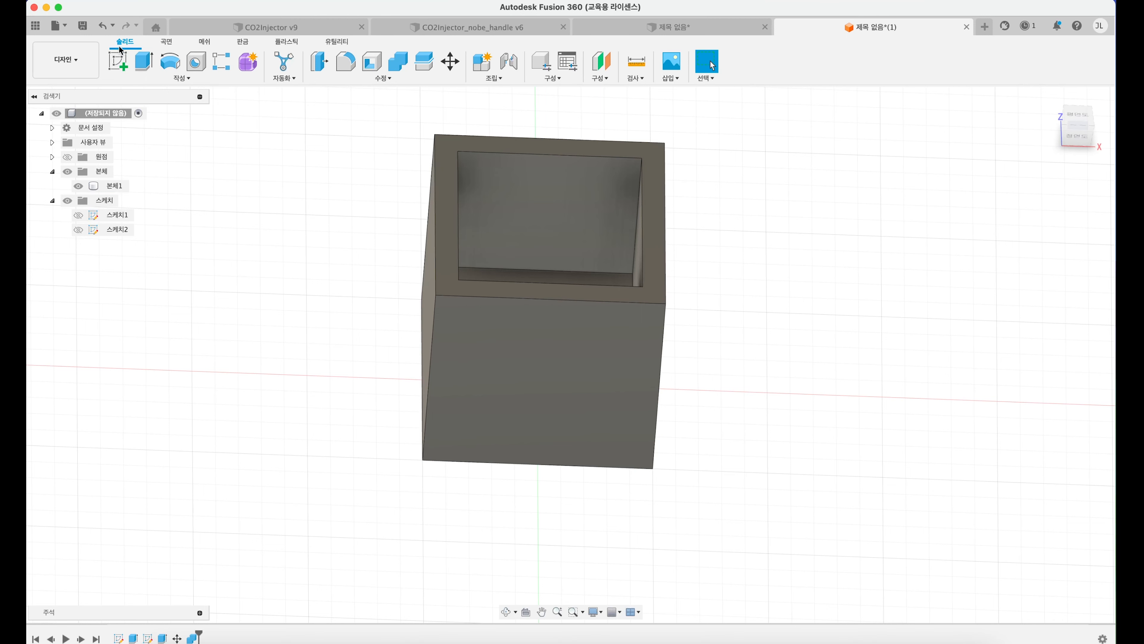
# Step: Start a sketch on the hollow box's front face and draw a text frame spanning the whole face
pyautogui.click(117, 60)
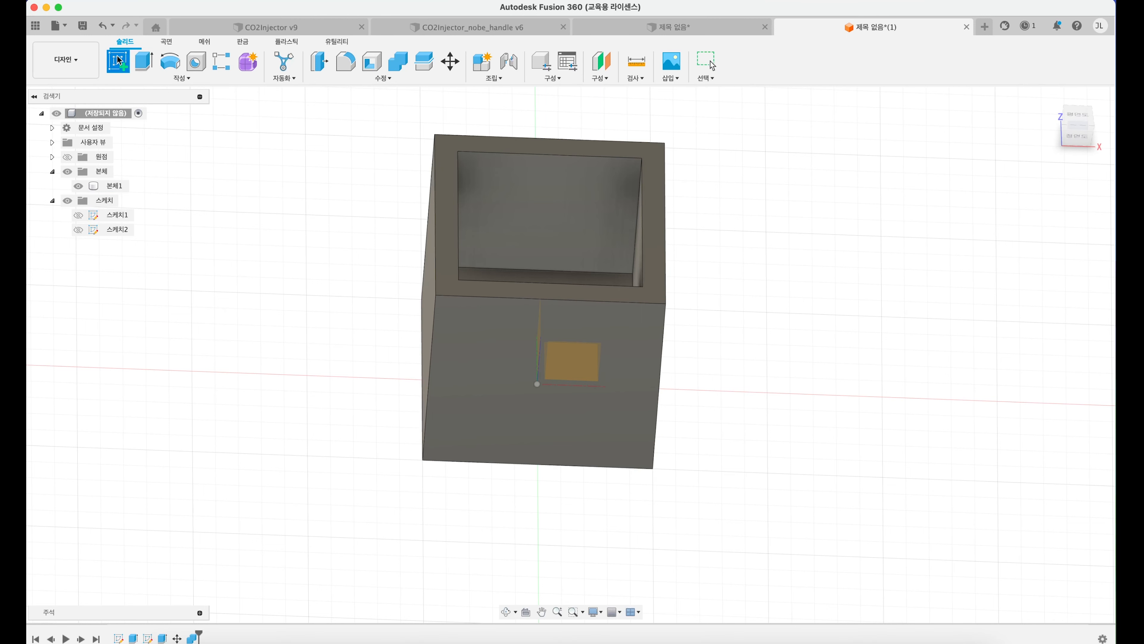
pyautogui.click(557, 366)
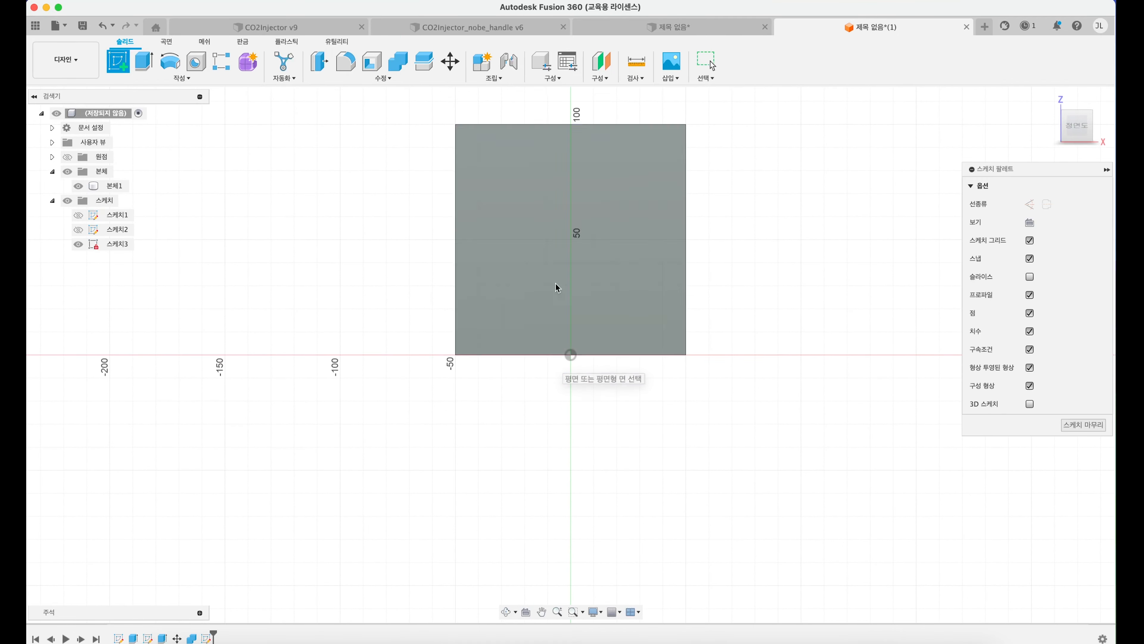
pyautogui.moveTo(462, 205)
pyautogui.mouseDown(button='middle')
pyautogui.moveTo(476, 260)
pyautogui.moveTo(487, 255)
pyautogui.mouseUp(button='middle')
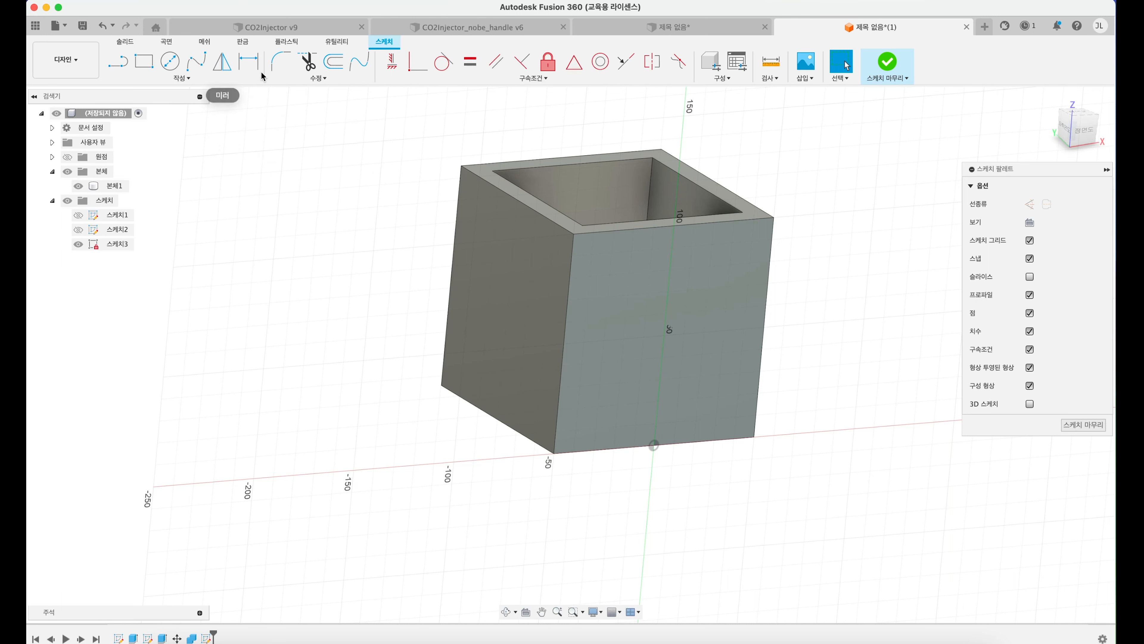
pyautogui.click(173, 78)
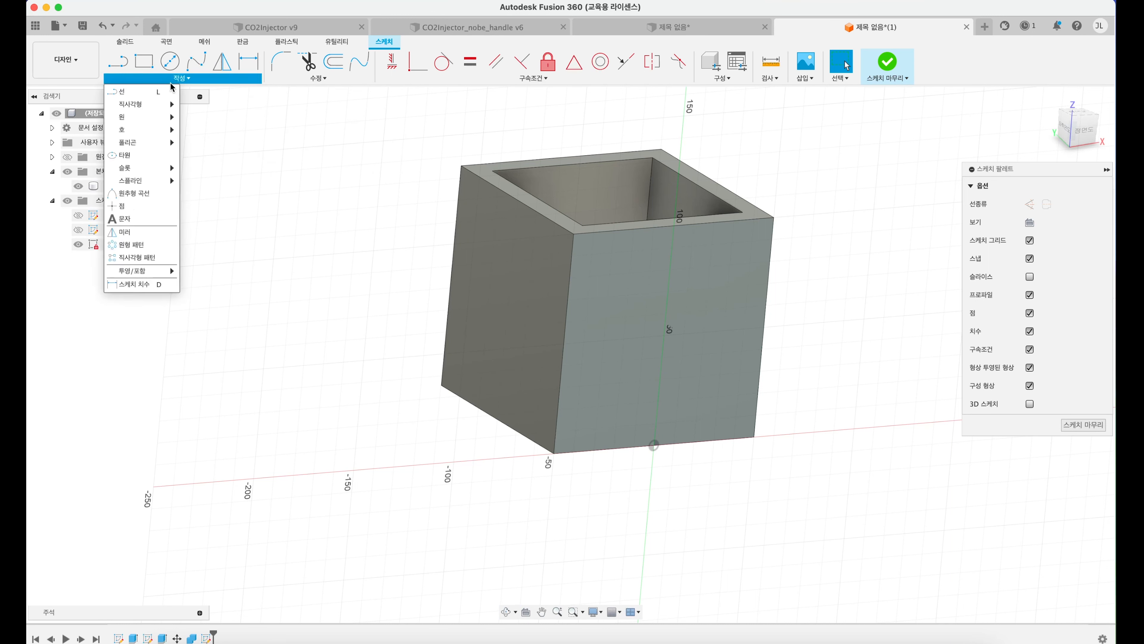
pyautogui.click(143, 220)
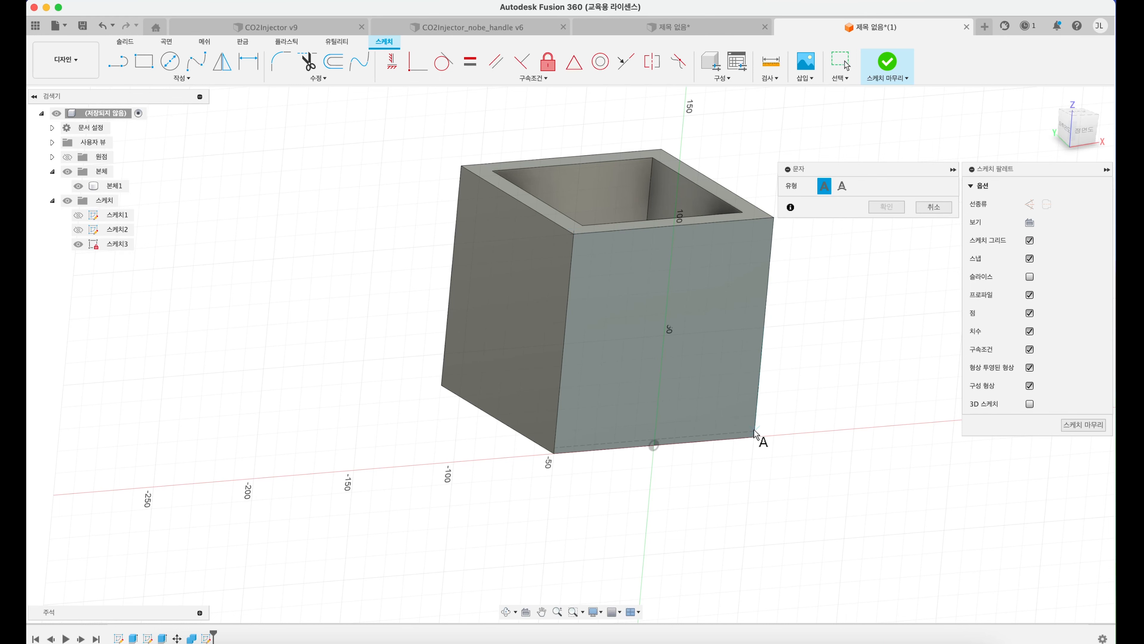
pyautogui.click(755, 439)
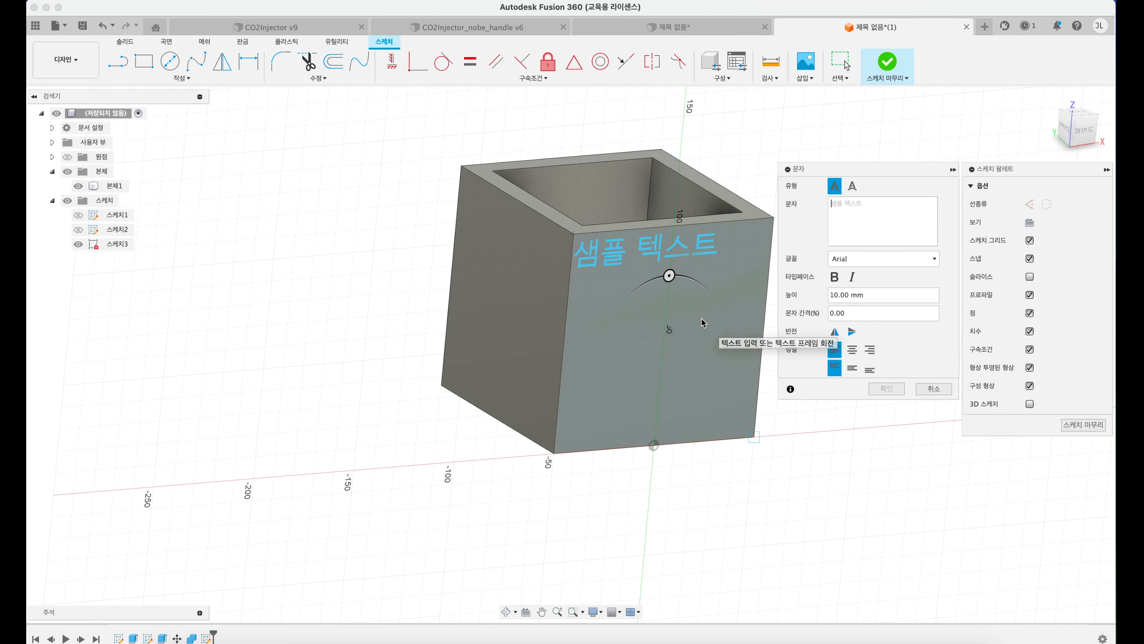
pyautogui.keyDown('shift'); pyautogui.moveTo(701, 320); pyautogui.dragTo(699, 323, button='middle'); pyautogui.keyUp('shift')
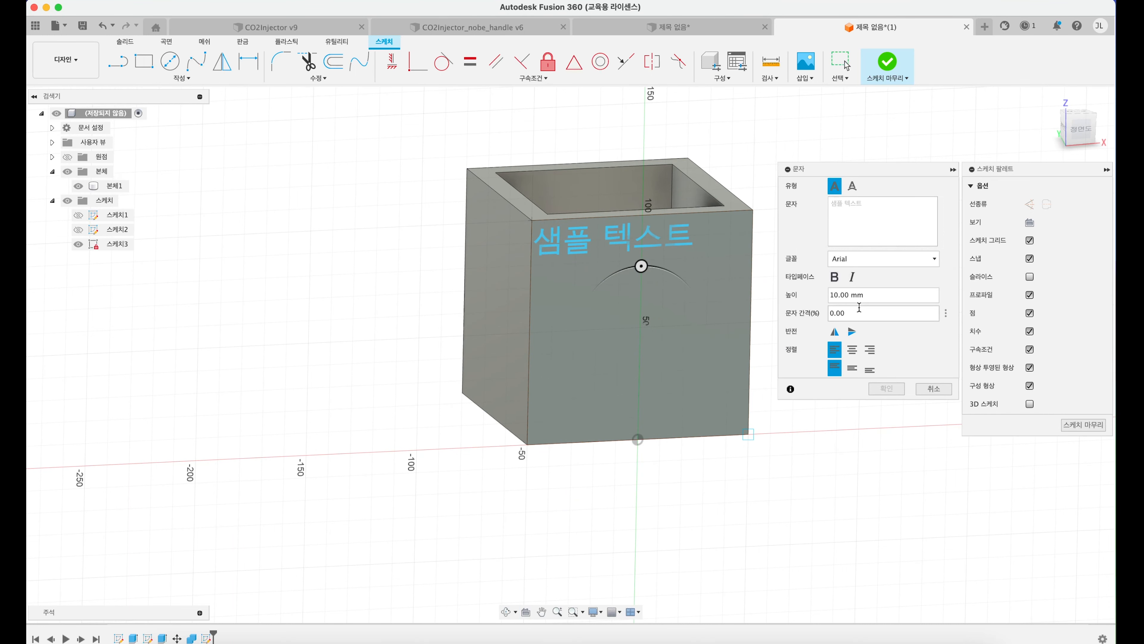
# Step: Centre the text horizontally and vertically, enter CUP at a height of 30 mm, and finish the sketch
pyautogui.click(852, 349)
pyautogui.click(852, 367)
pyautogui.click(871, 206)
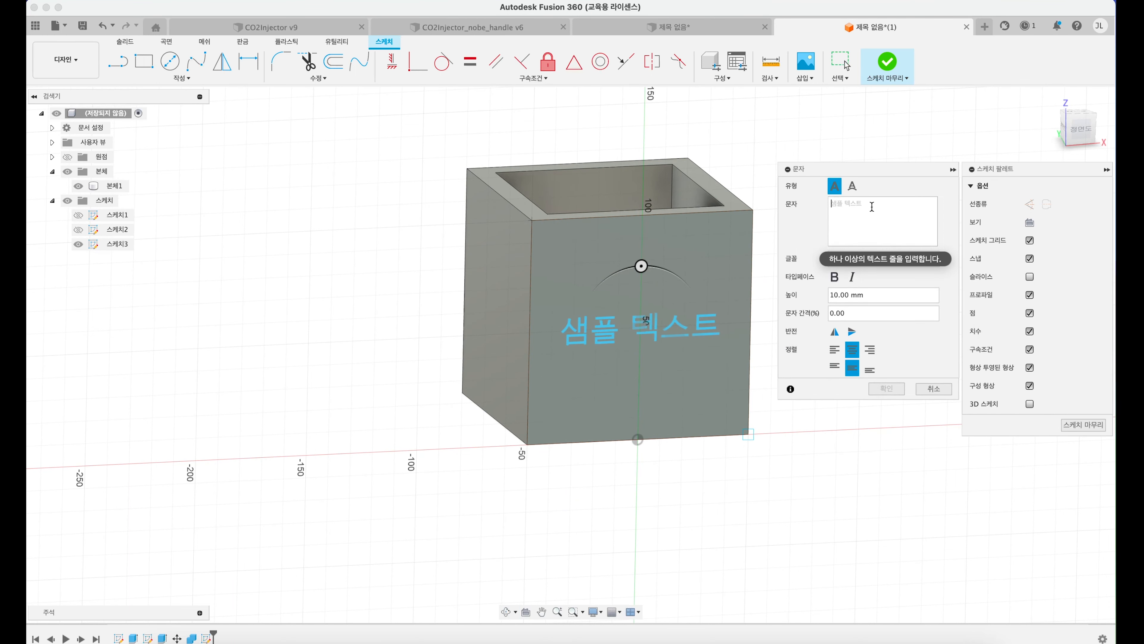
pyautogui.write('CUP')
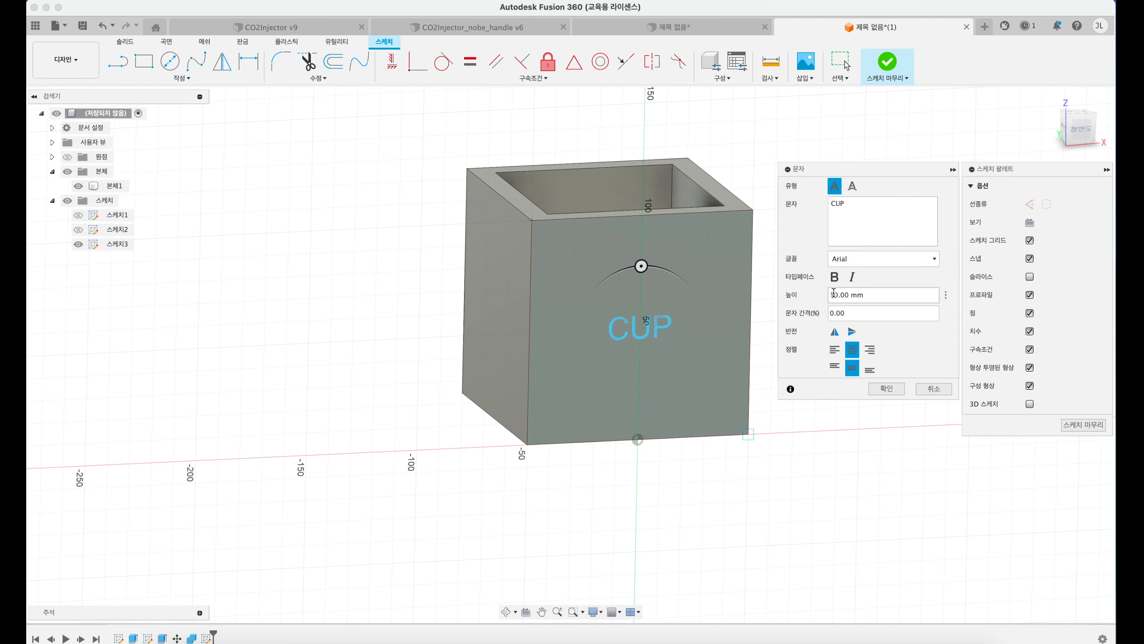
pyautogui.moveTo(838, 296); pyautogui.dragTo(792, 293)
pyautogui.write('3')
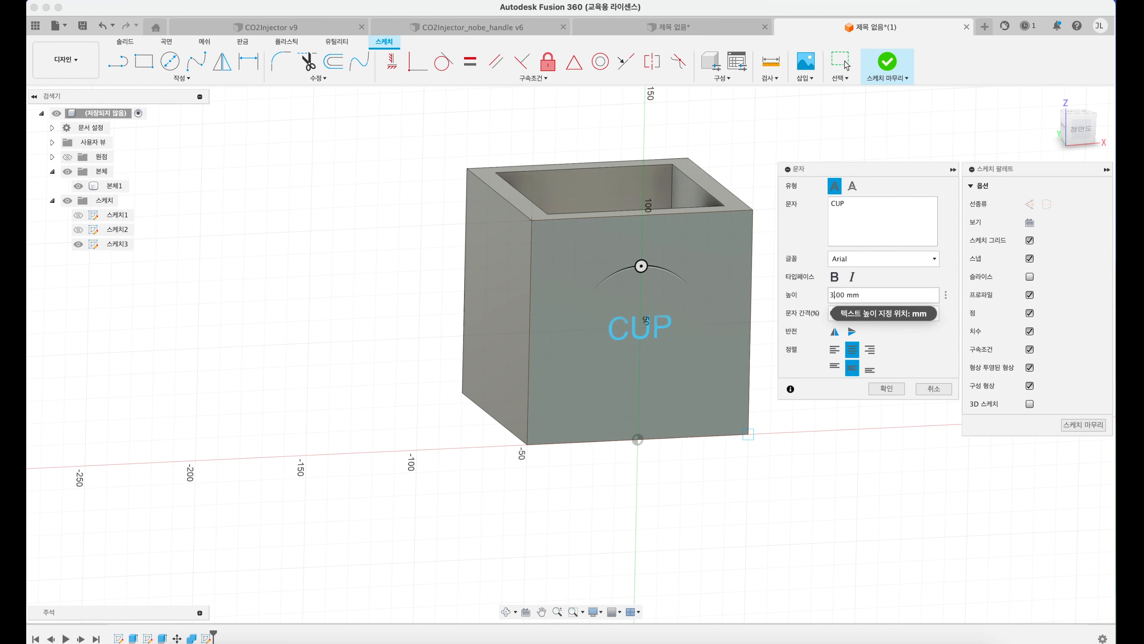
pyautogui.write('0')
pyautogui.click(886, 388)
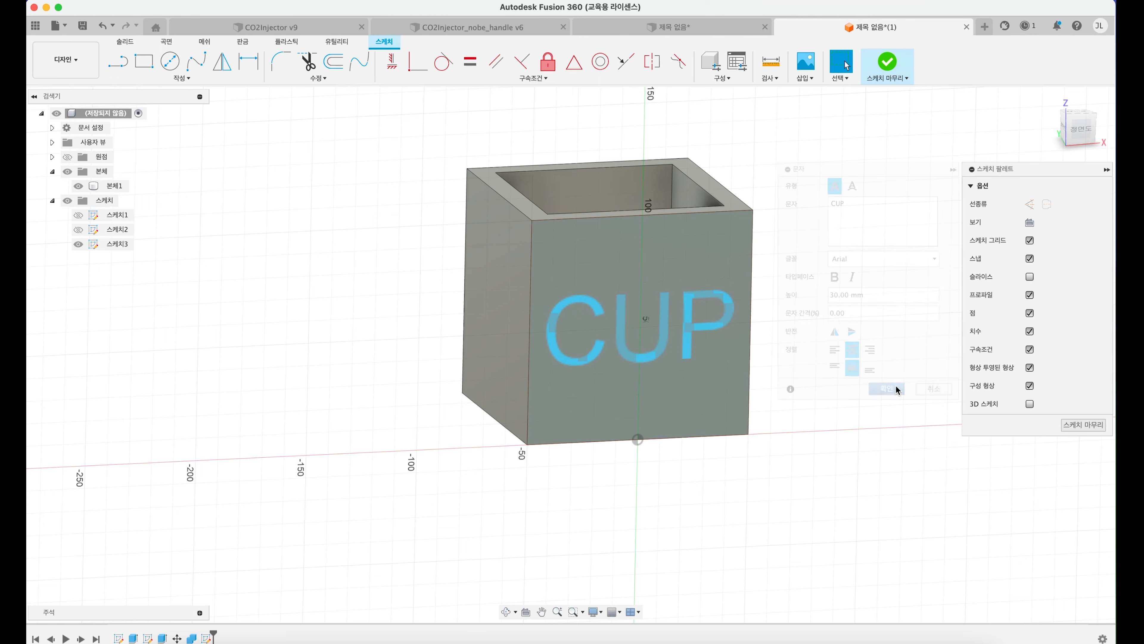
pyautogui.click(1083, 424)
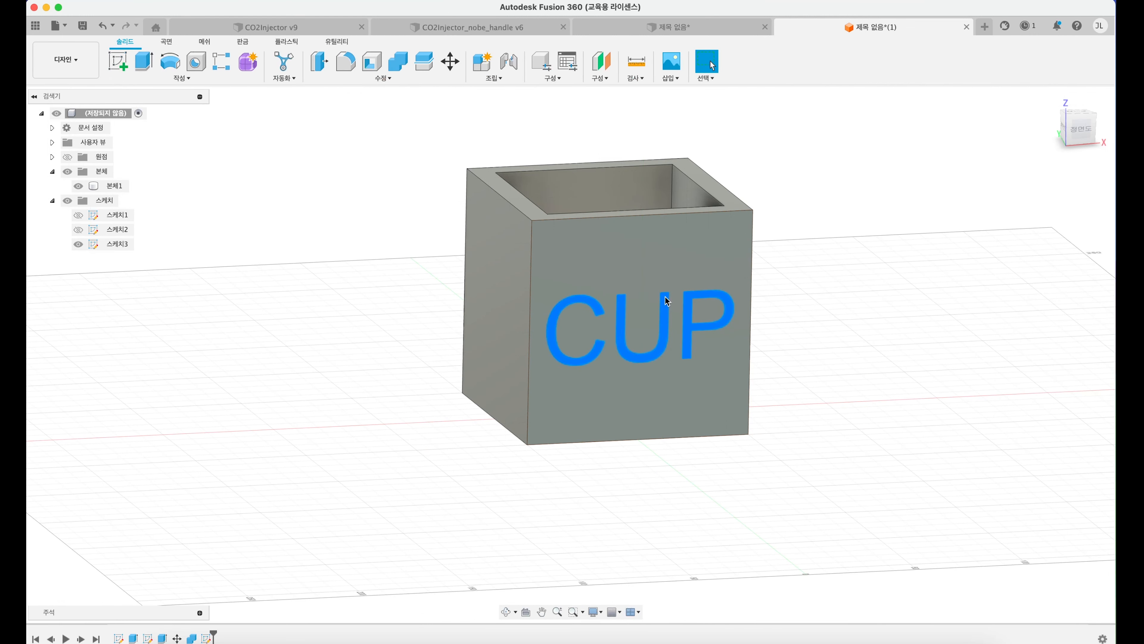
# Step: Extrude the CUP text inward as a cut to engrave it into the box's front face
pyautogui.click(145, 61)
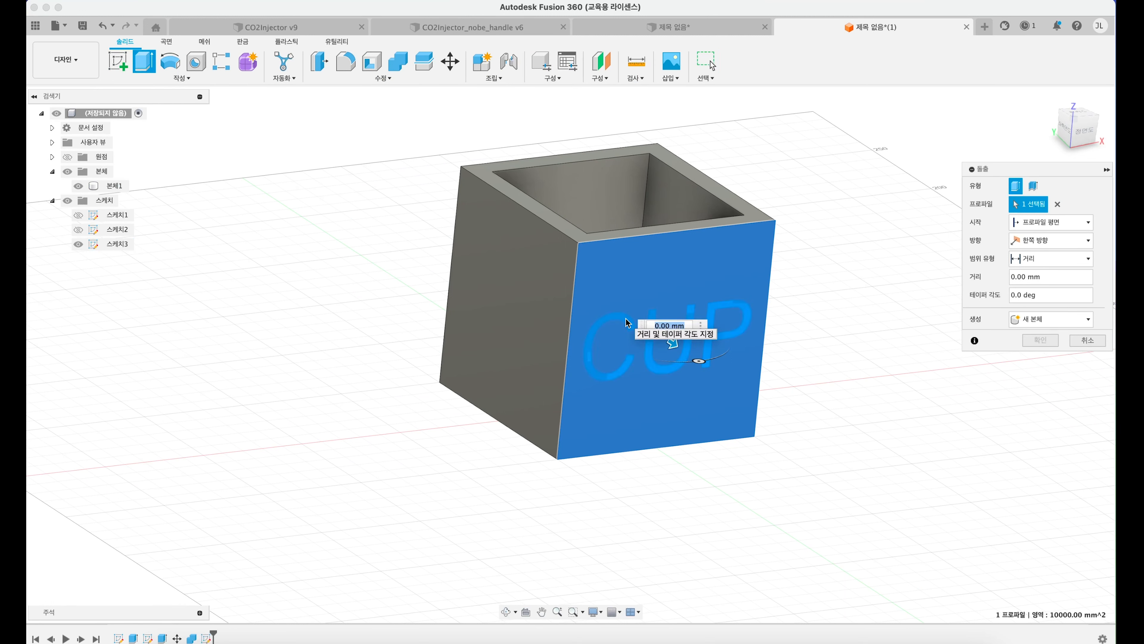
pyautogui.click(680, 359)
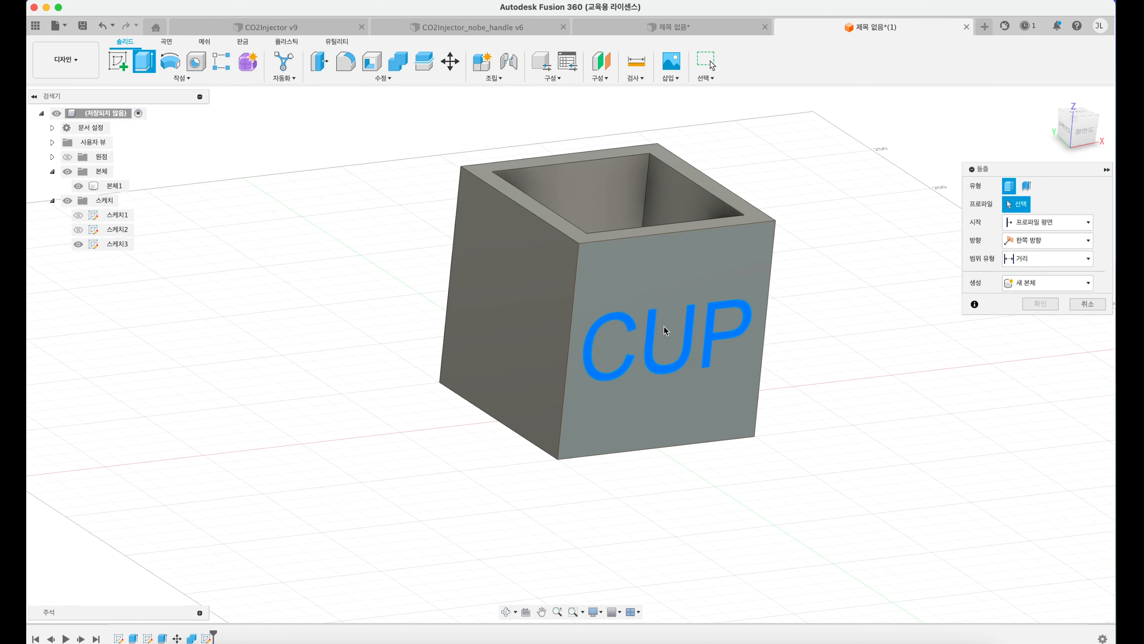
pyautogui.click(688, 345)
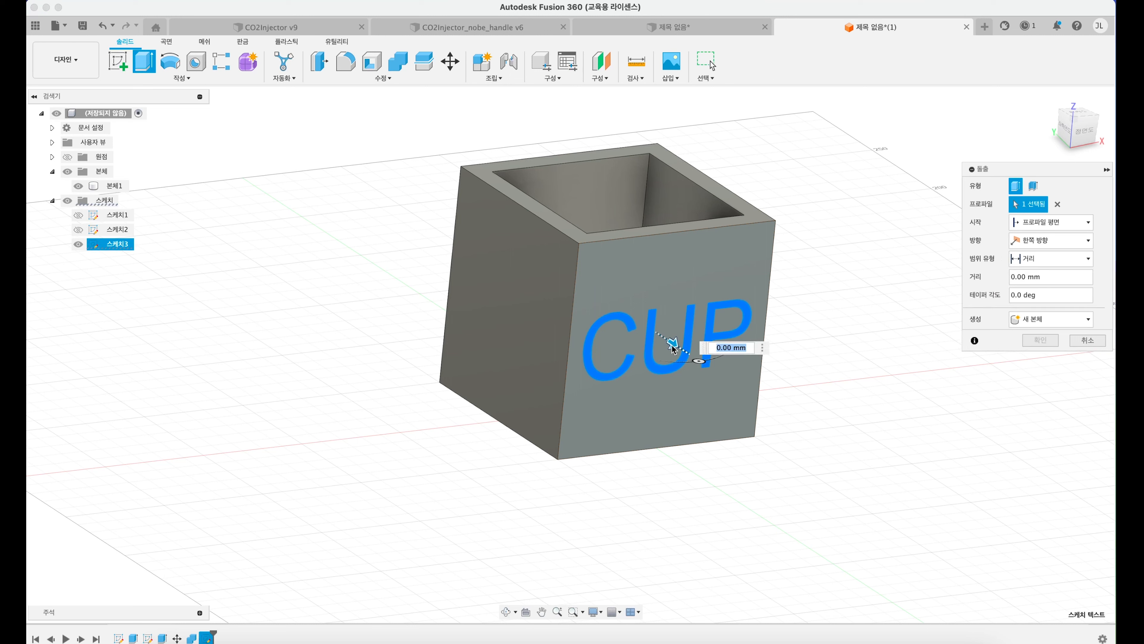
pyautogui.moveTo(671, 341); pyautogui.dragTo(665, 335)
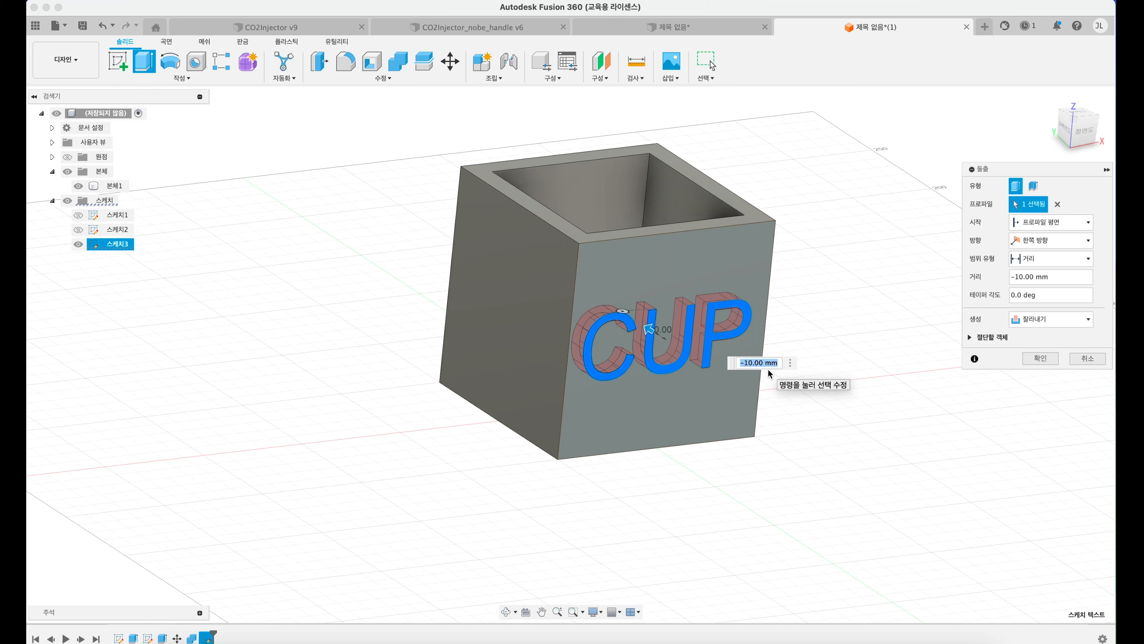
pyautogui.write('-5')
pyautogui.press('Return')
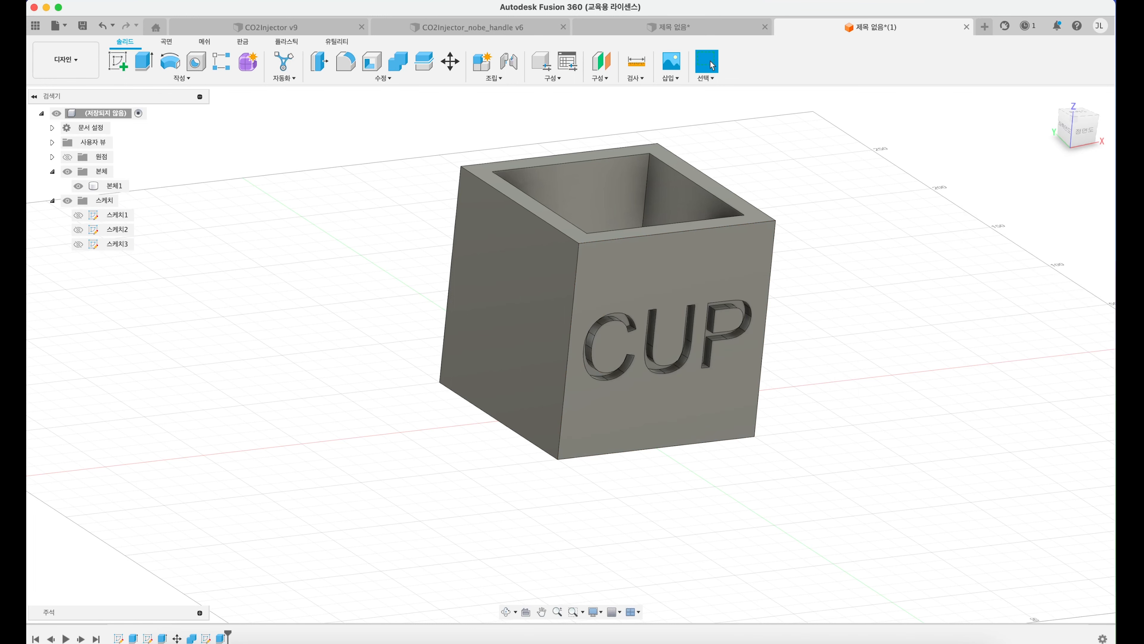
pyautogui.scroll(6, 680, 358)
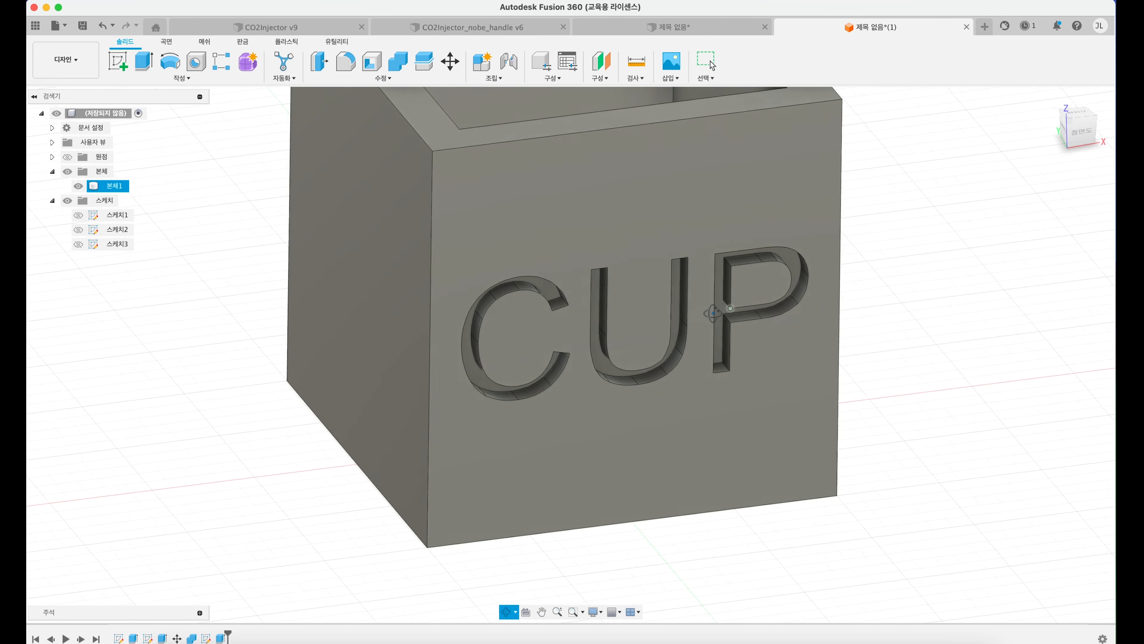
pyautogui.scroll(-5, 712, 311)
pyautogui.moveTo(690, 301); pyautogui.dragTo(646, 374, button='middle')
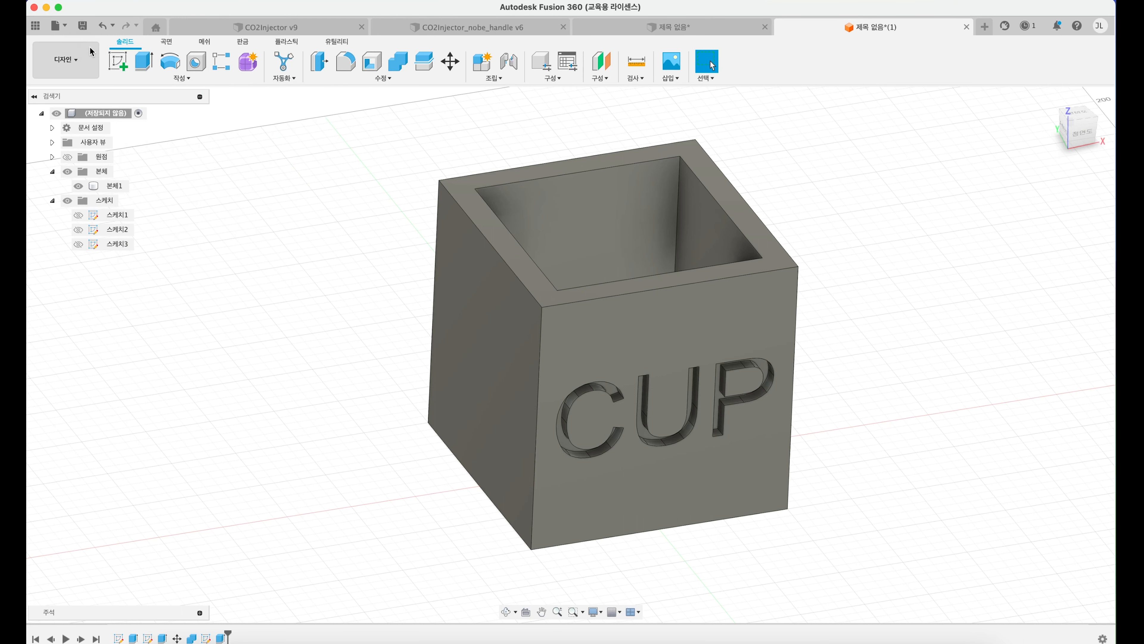
pyautogui.click(118, 66)
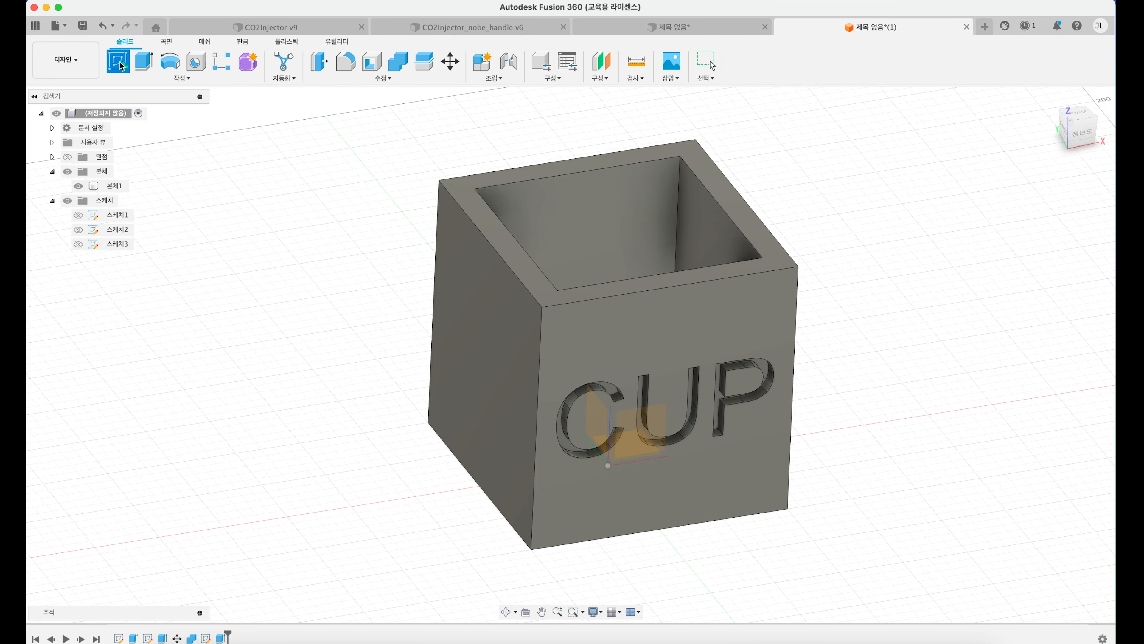
pyautogui.click(472, 320)
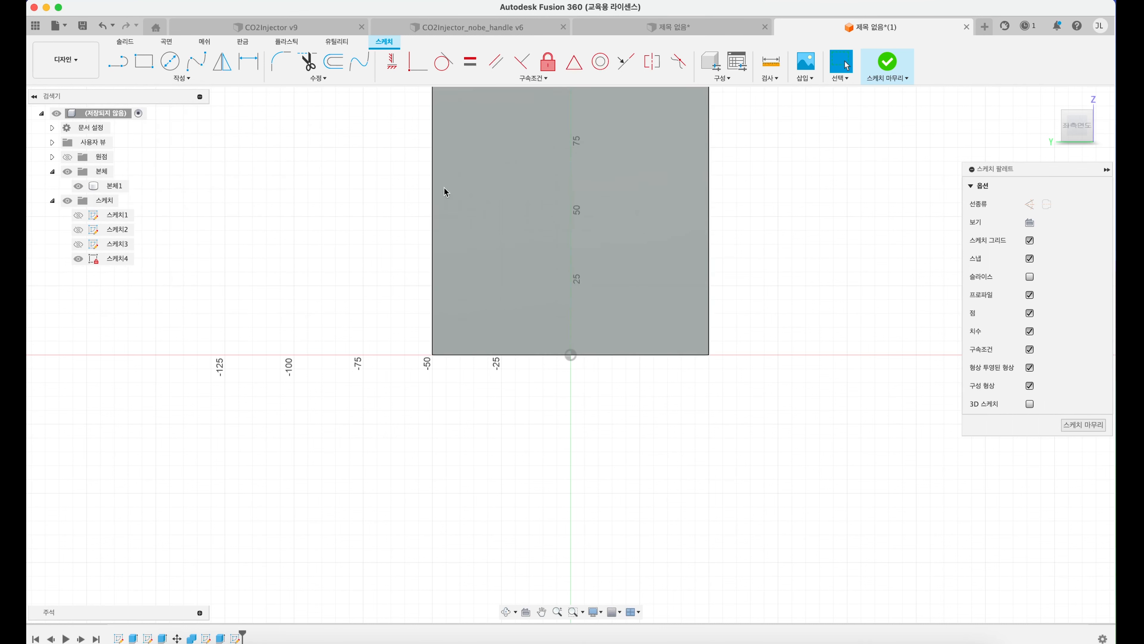
pyautogui.moveTo(445, 189); pyautogui.dragTo(429, 271, button='middle')
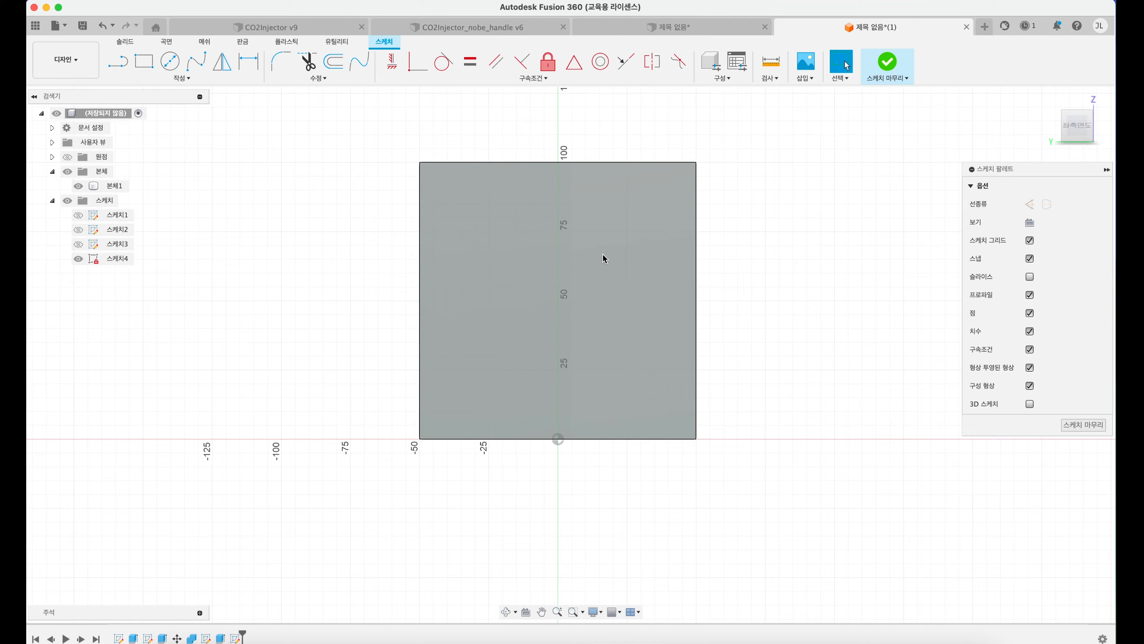
pyautogui.moveTo(604, 258)
pyautogui.keyDown('shift'); pyautogui.mouseDown(button='middle')
pyautogui.moveTo(614, 282)
pyautogui.moveTo(595, 309)
pyautogui.mouseUp(button='middle'); pyautogui.keyUp('shift')
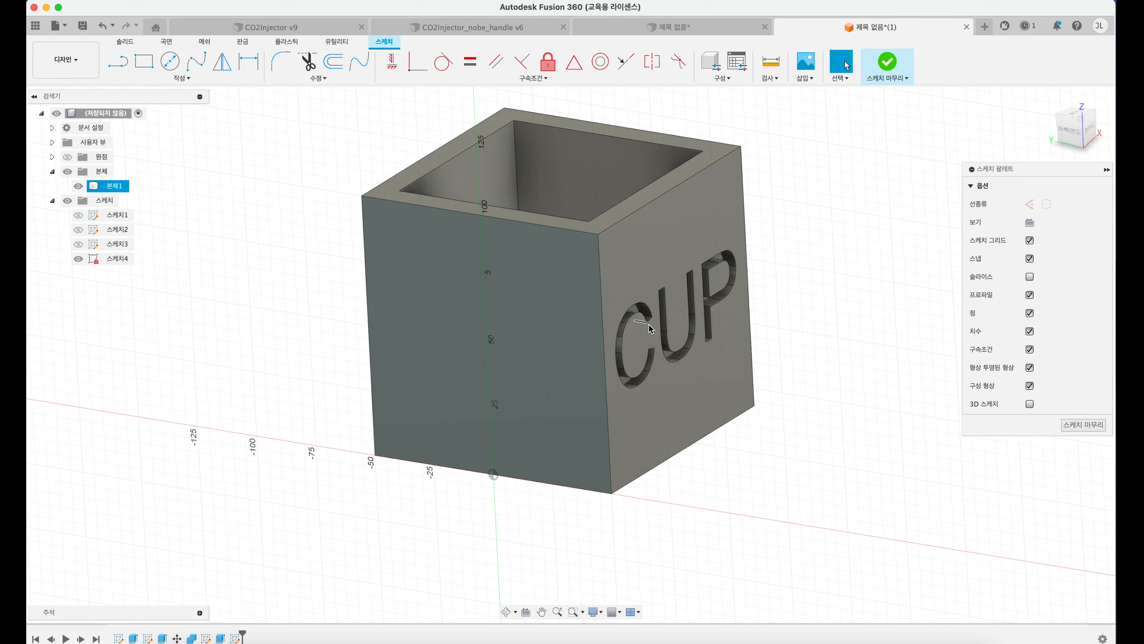
pyautogui.click(813, 263)
pyautogui.click(1083, 424)
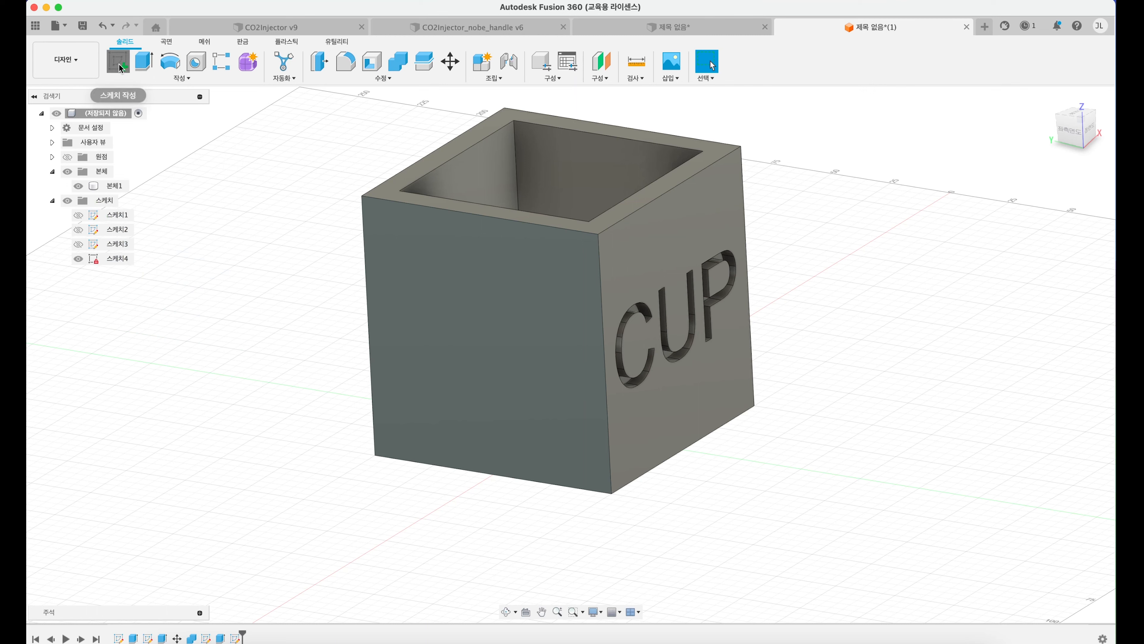
# Step: Start a sketch on the box's blank face beside the CUP engraving and draw a text frame spanning that face
pyautogui.click(118, 62)
pyautogui.click(403, 246)
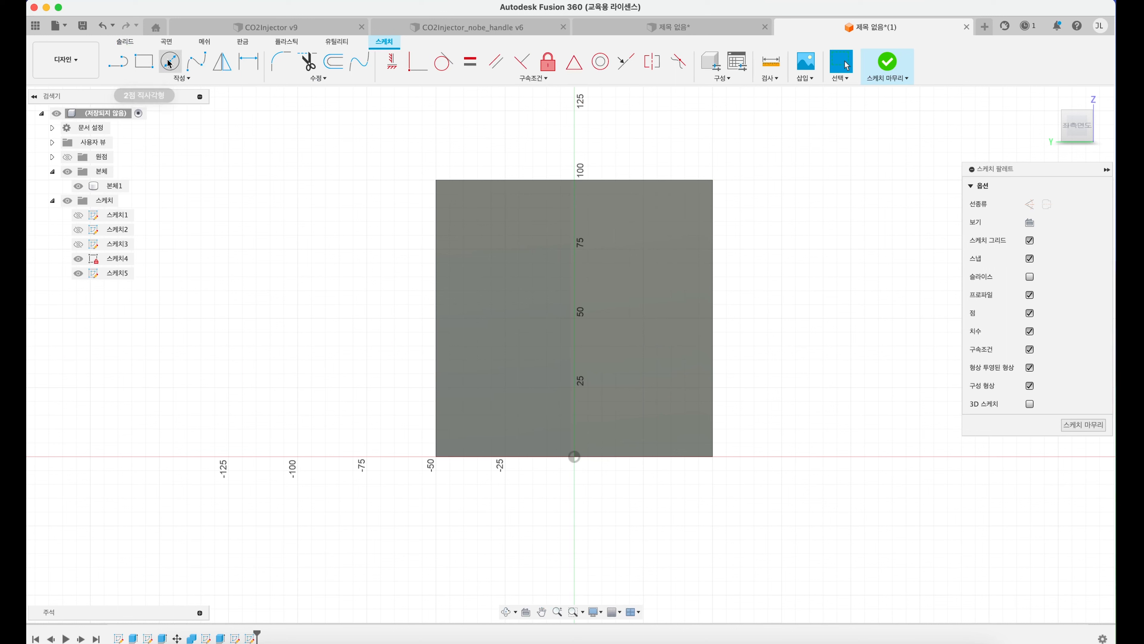
pyautogui.click(179, 78)
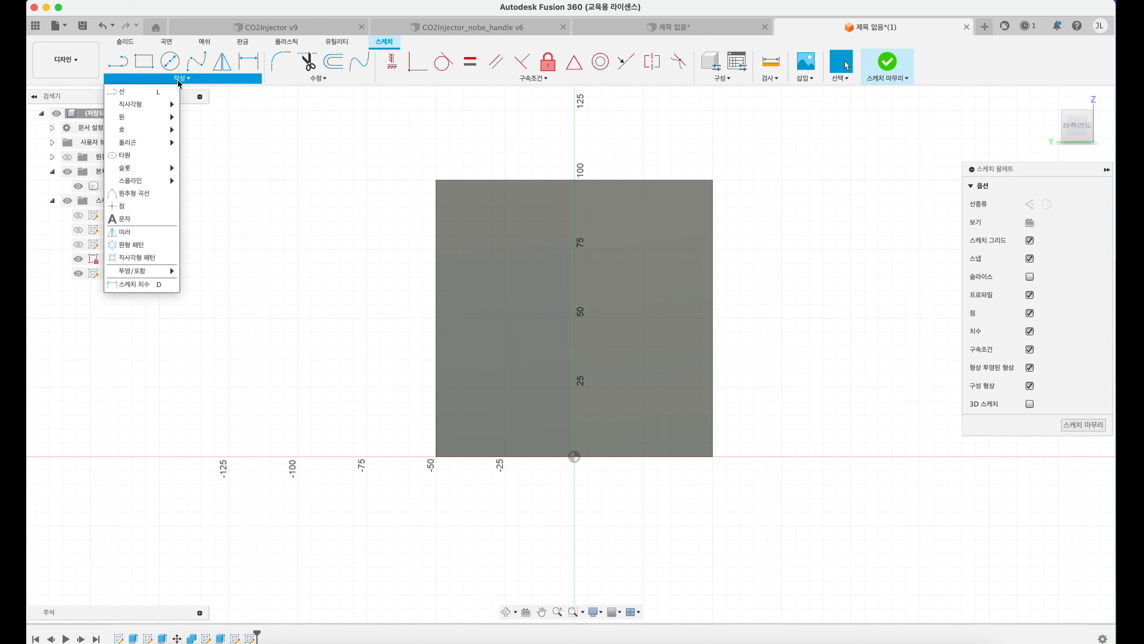
pyautogui.click(148, 217)
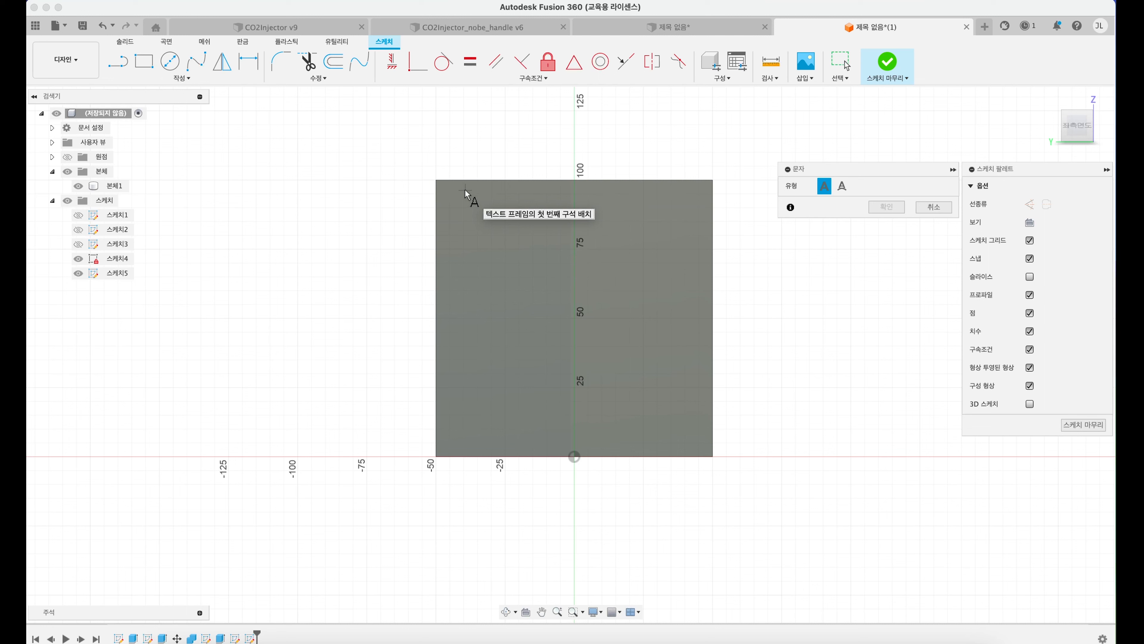
pyautogui.click(435, 179)
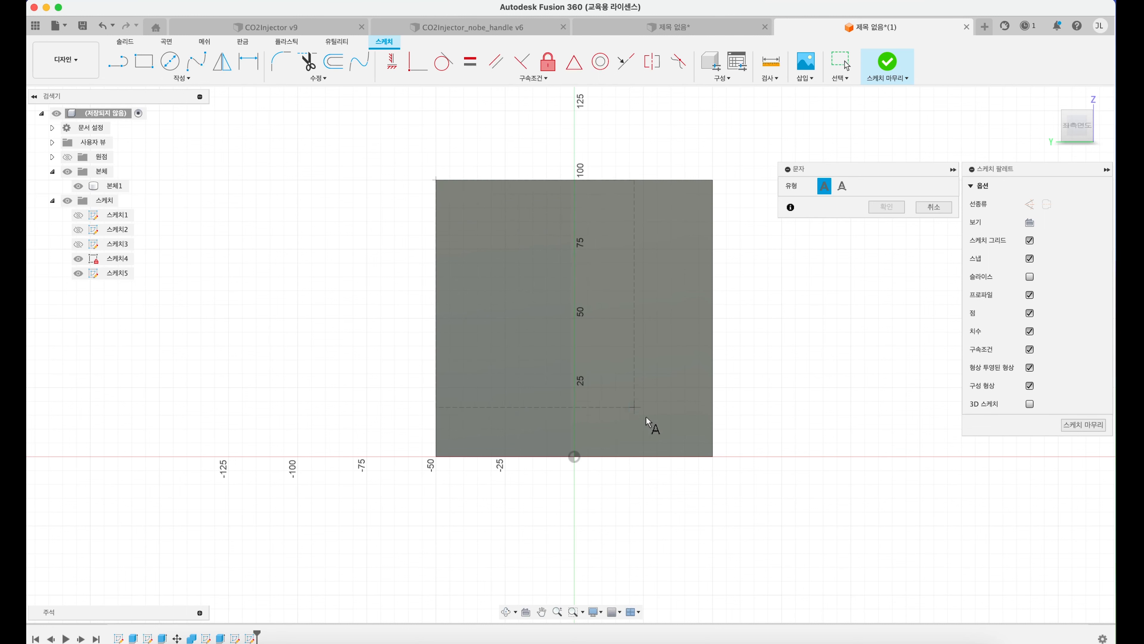
pyautogui.click(713, 456)
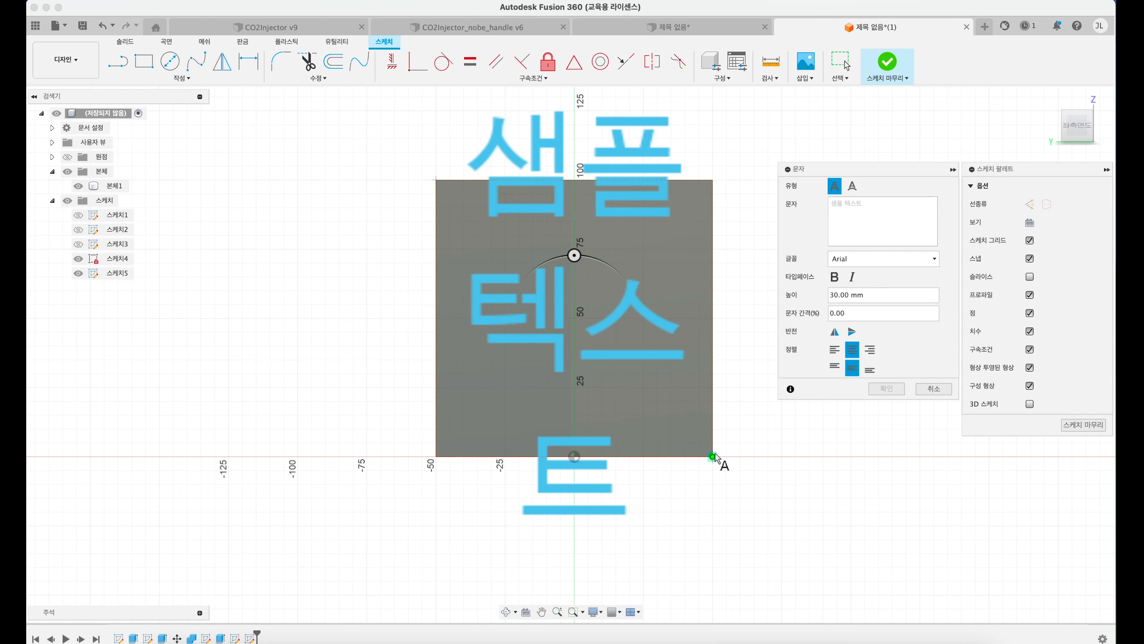
# Step: Try CUP as the frame's text, cancel the text, and finish the sketch
pyautogui.click(864, 217)
pyautogui.write('CP')
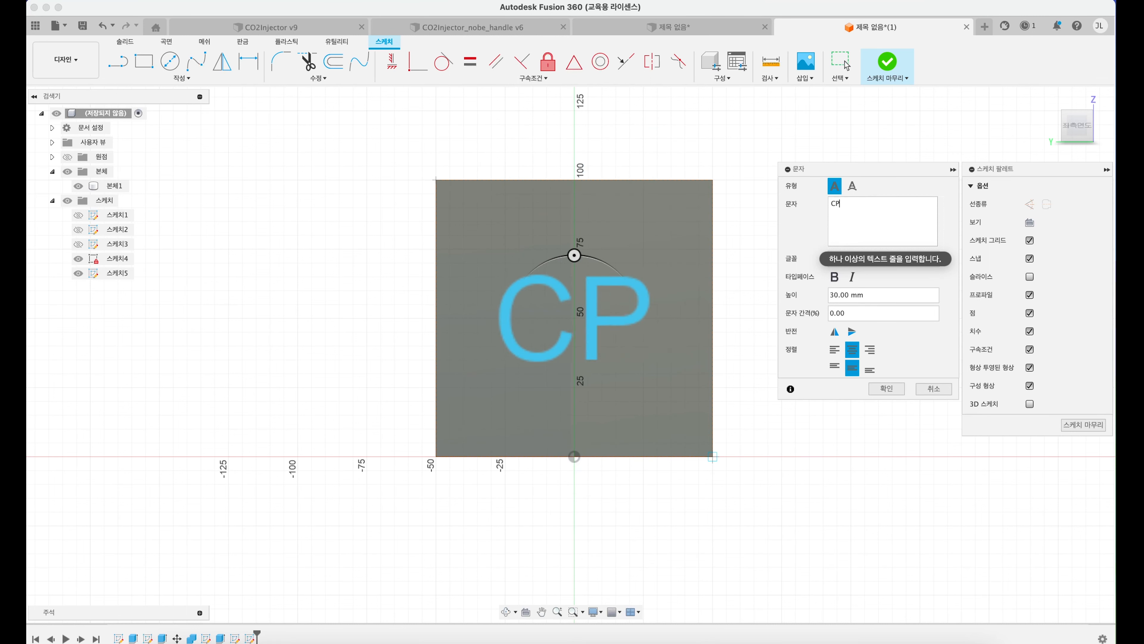
pyautogui.press('BackSpace')
pyautogui.press('BackSpace')
pyautogui.write('CUP')
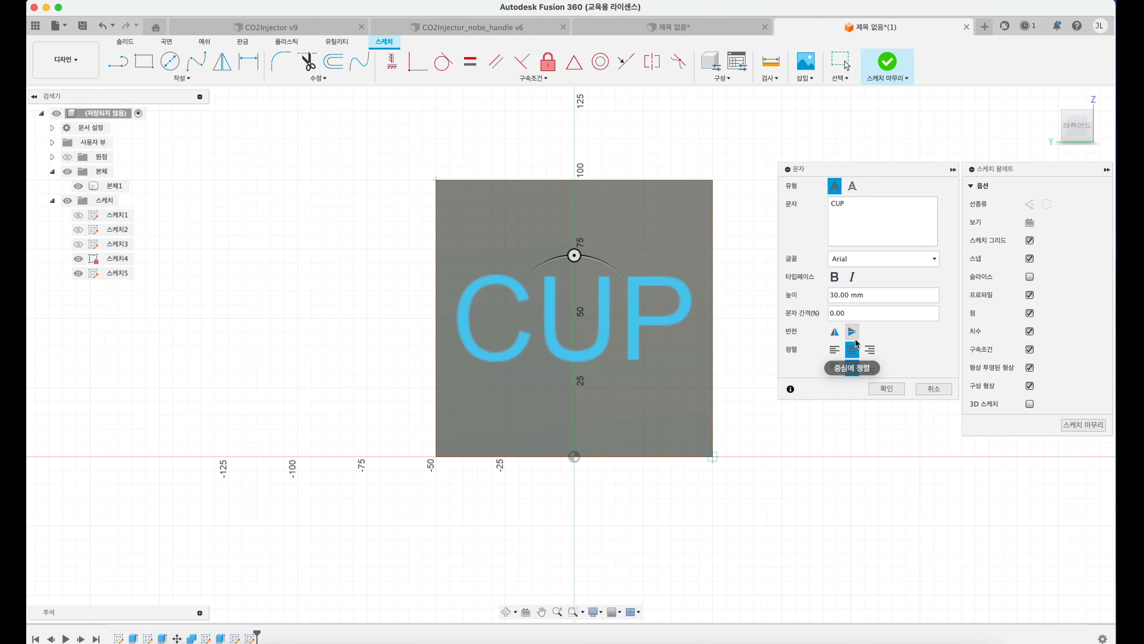
pyautogui.press('Escape')
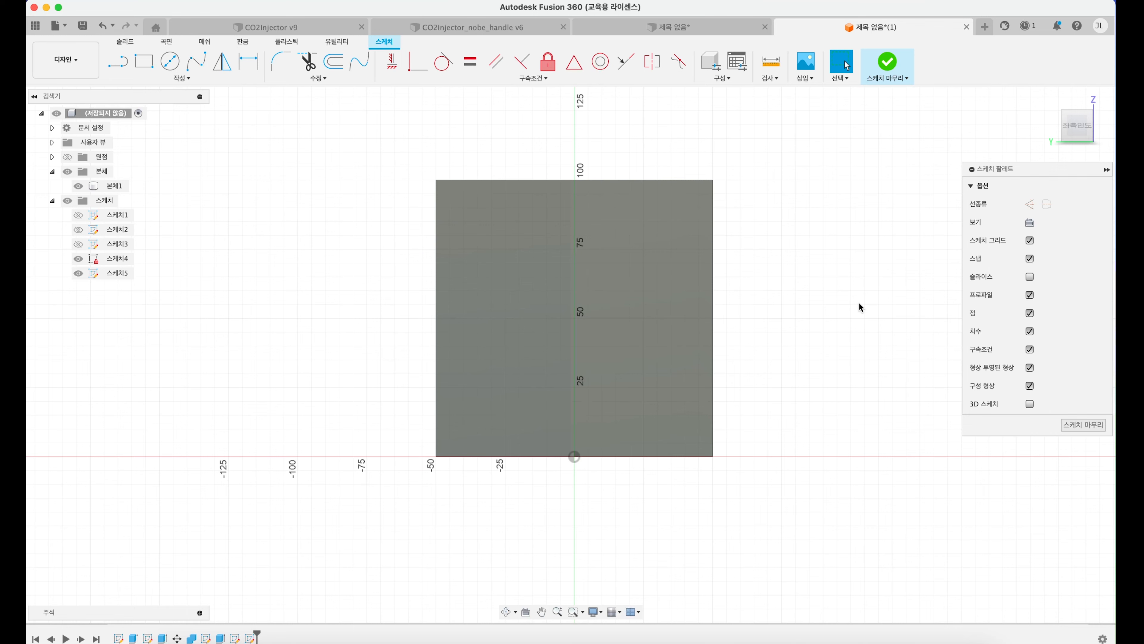
pyautogui.click(1079, 426)
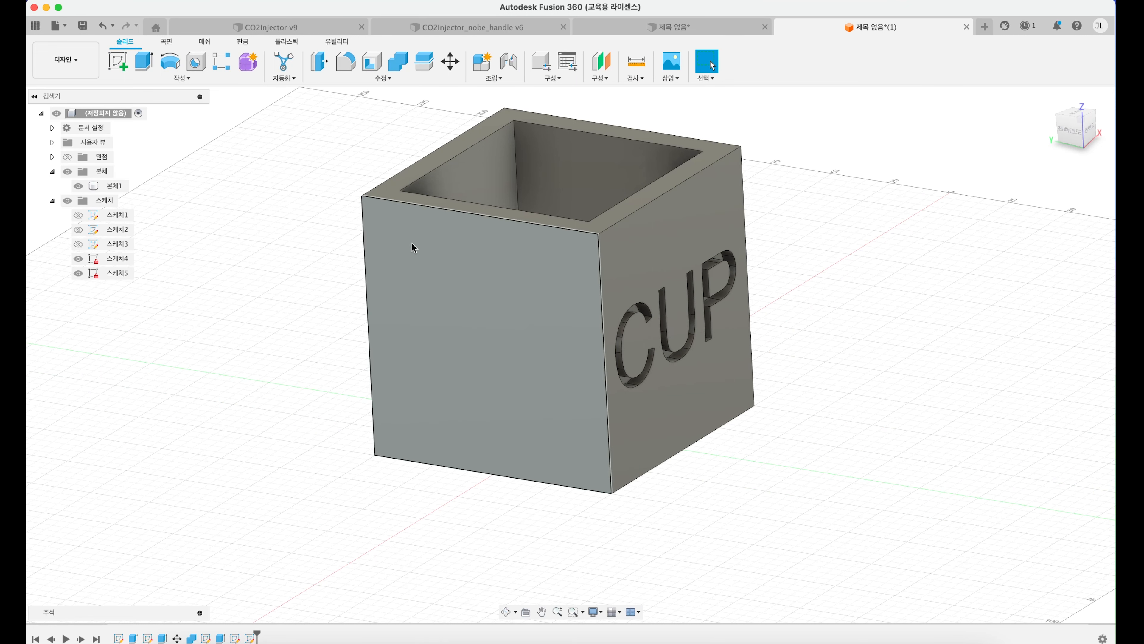
# Step: Start a new sketch on the box's blank face beside the CUP engraving
pyautogui.click(119, 57)
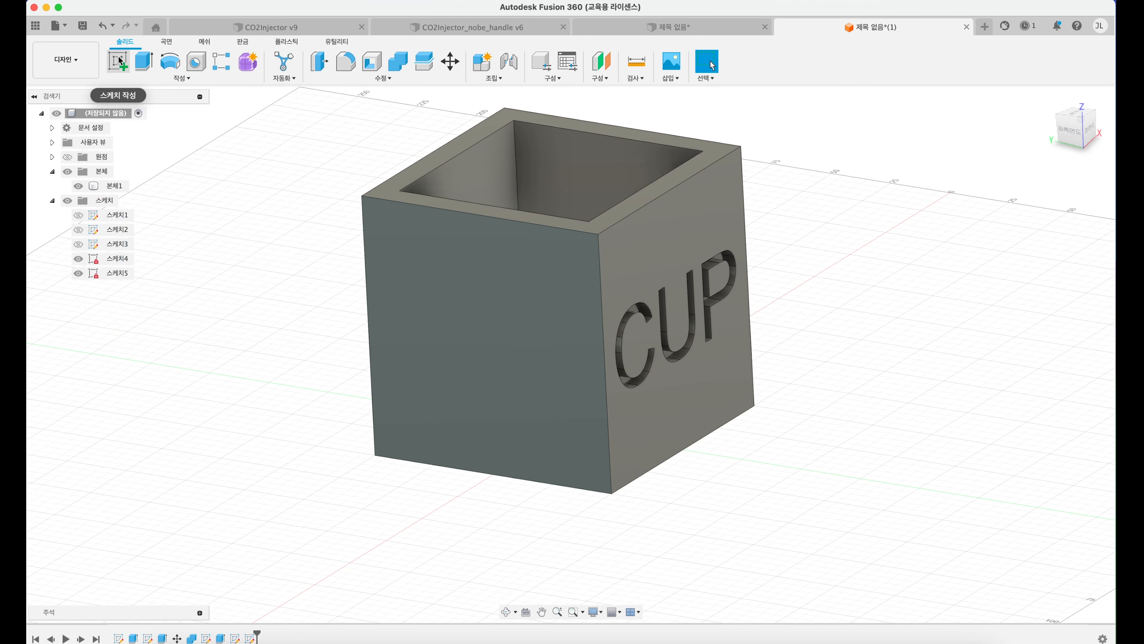
pyautogui.click(464, 220)
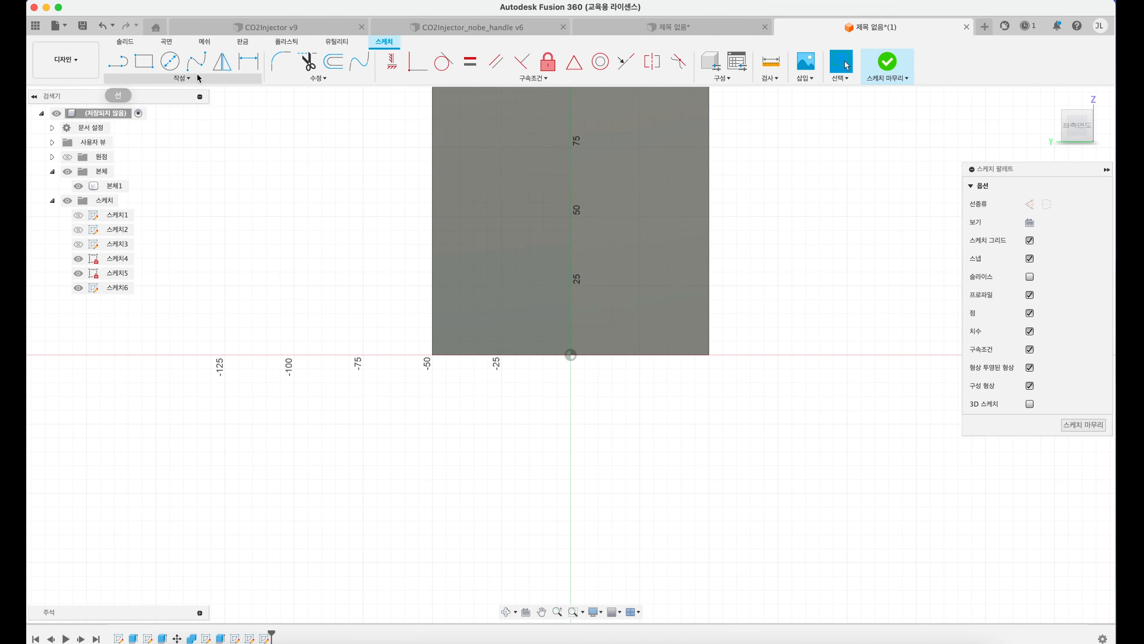
pyautogui.click(179, 78)
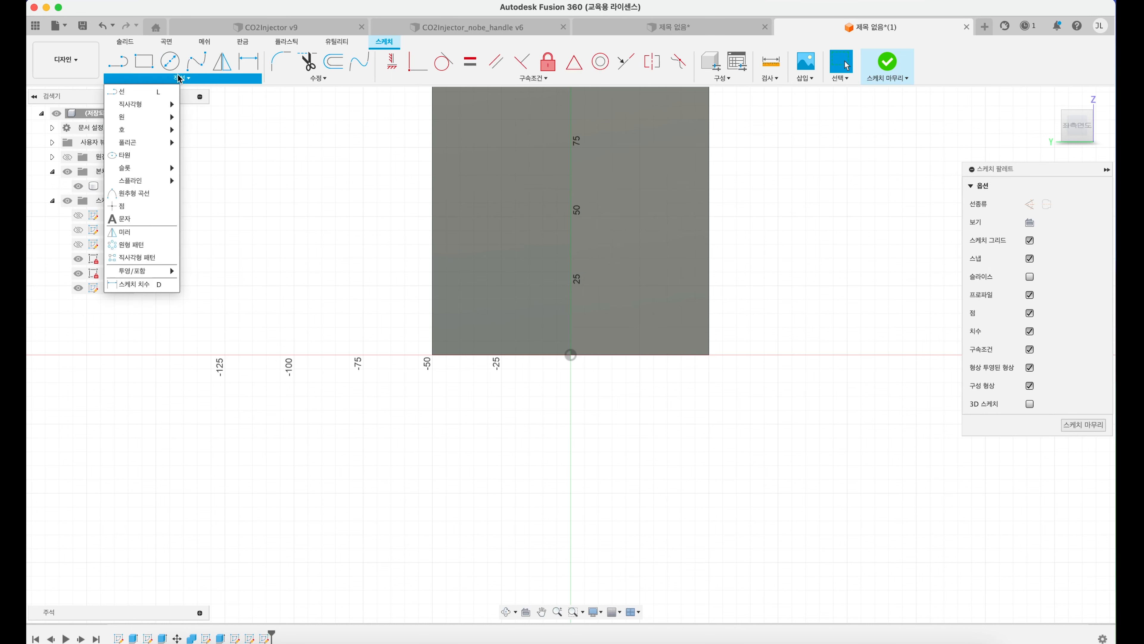
pyautogui.click(148, 220)
pyautogui.moveTo(383, 194); pyautogui.dragTo(381, 255, button='middle')
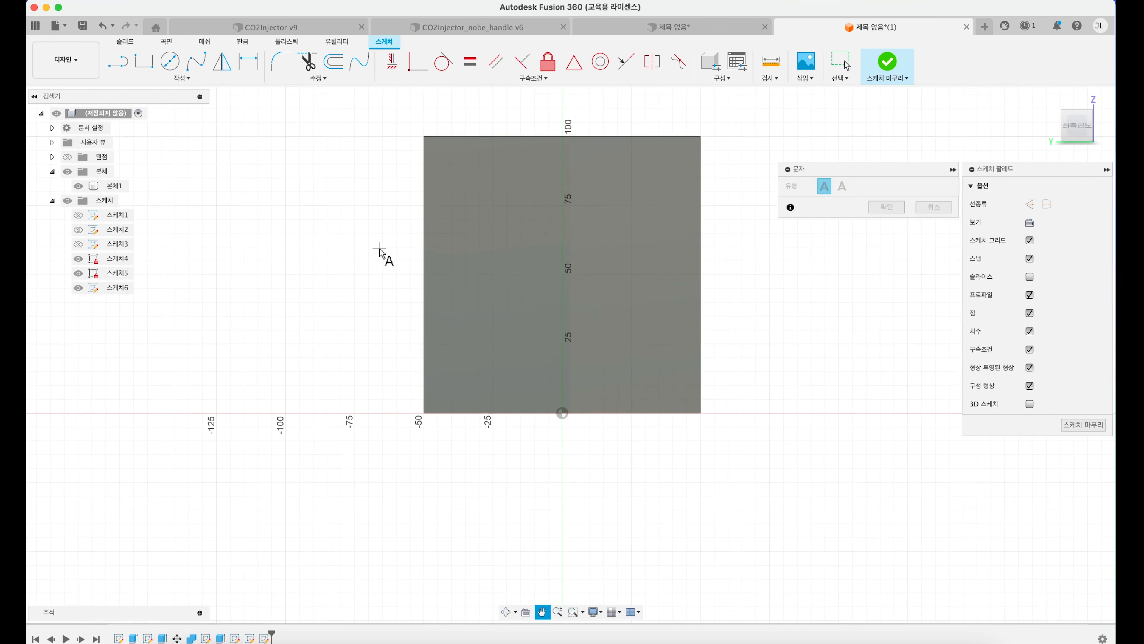
pyautogui.click(425, 136)
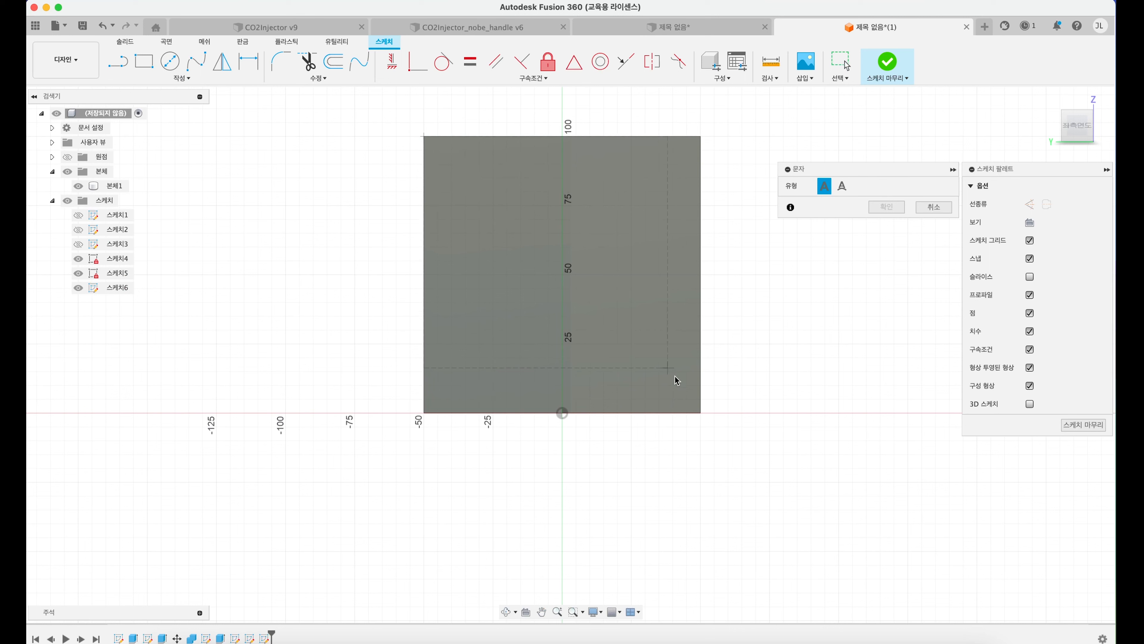
pyautogui.click(701, 411)
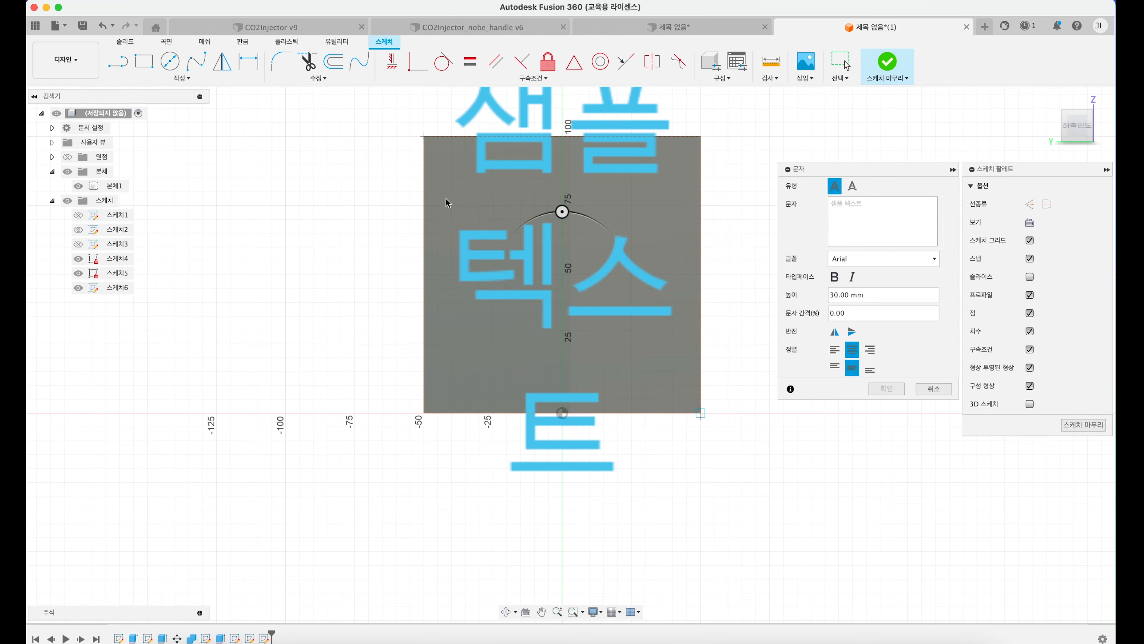
pyautogui.press('Escape')
# Step: Try a text frame spanning the whole face with CUP as its text, and cancel it
pyautogui.click(180, 81)
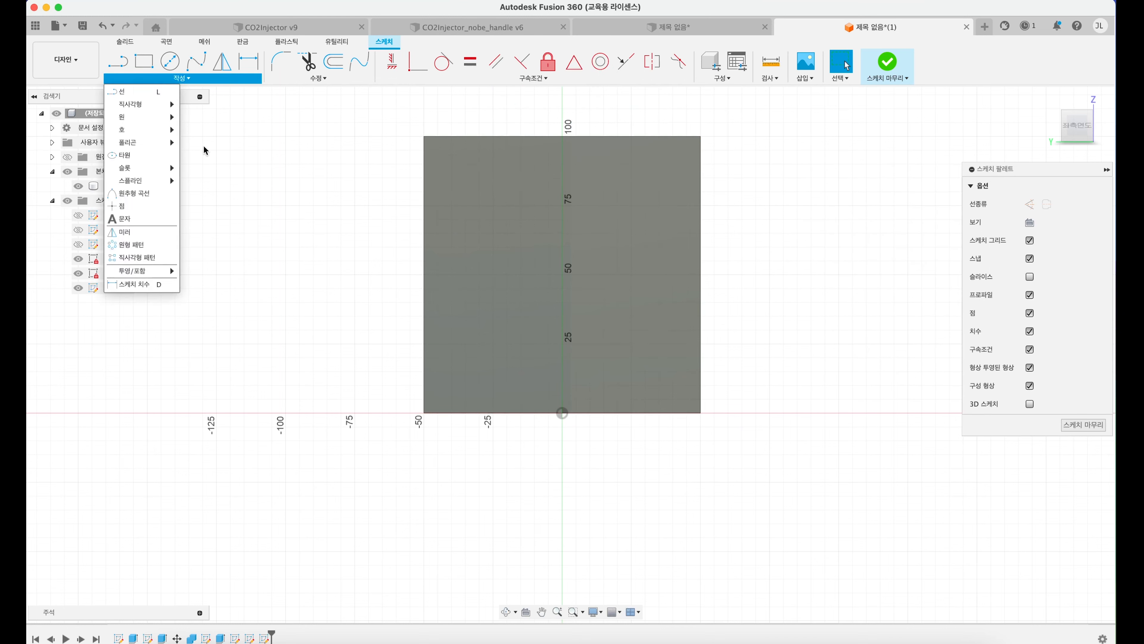
pyautogui.click(154, 220)
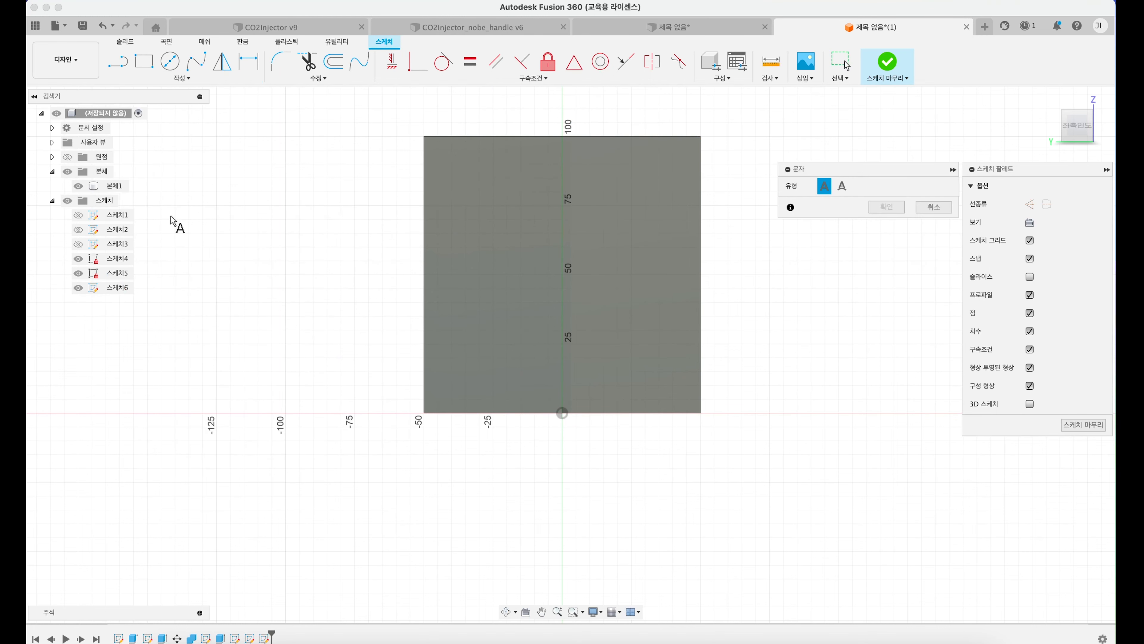
pyautogui.click(423, 136)
pyautogui.click(699, 413)
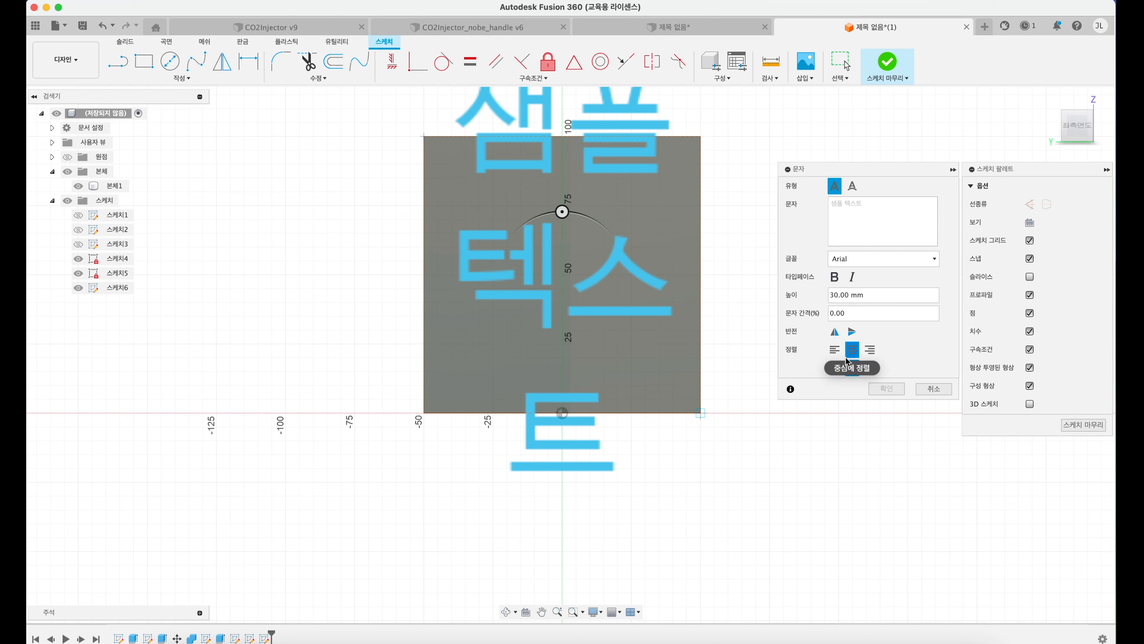
pyautogui.doubleClick(835, 294)
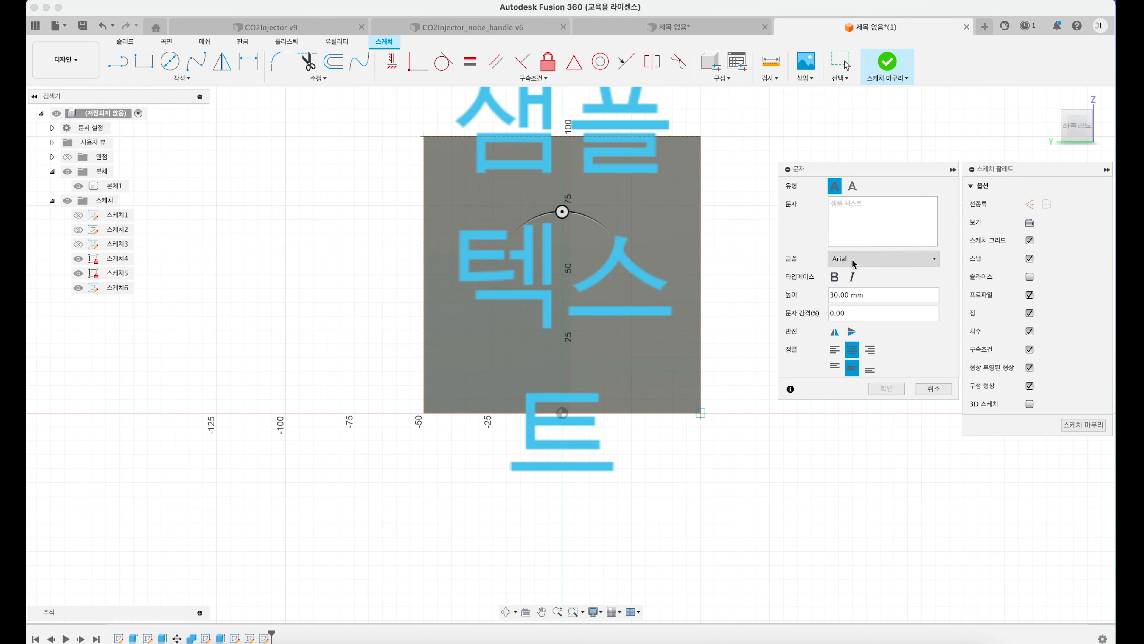
pyautogui.click(853, 224)
pyautogui.write('CUP')
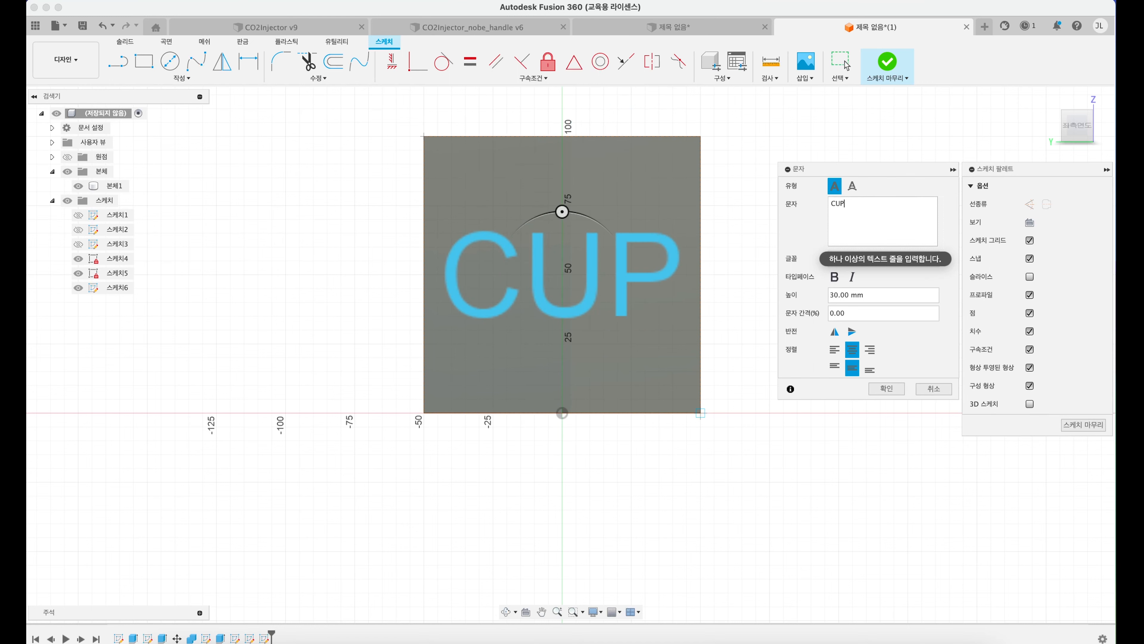
pyautogui.click(933, 388)
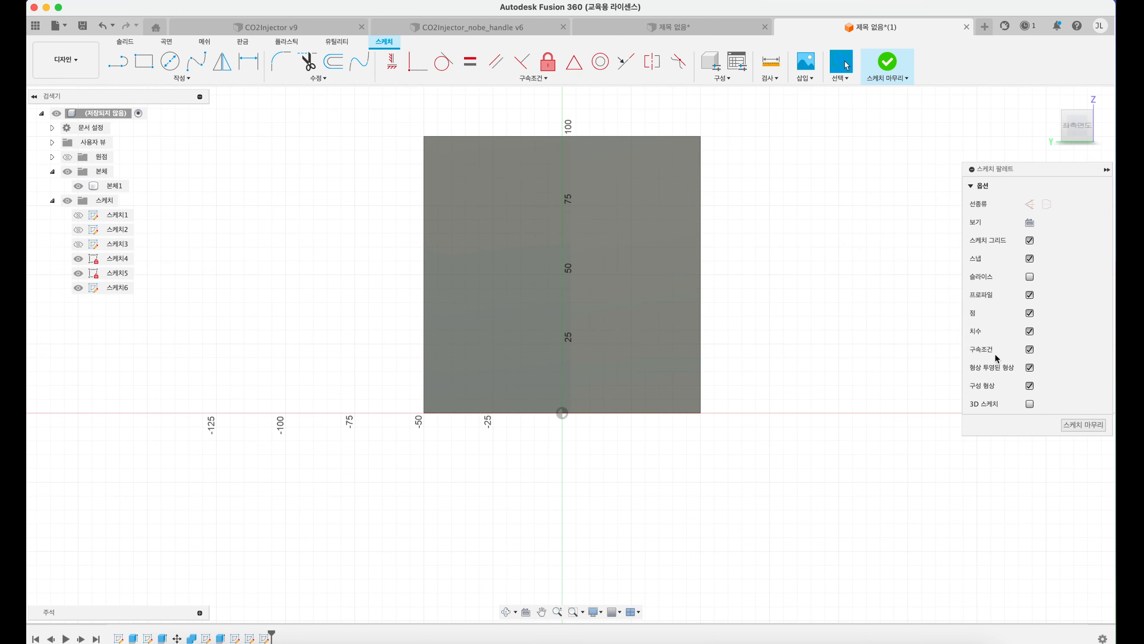
# Step: Place a text frame spanning the whole face again and enter CUP as its text
pyautogui.keyDown('shift'); pyautogui.moveTo(848, 319); pyautogui.dragTo(846, 315, button='middle'); pyautogui.keyUp('shift')
pyautogui.press('super+z')
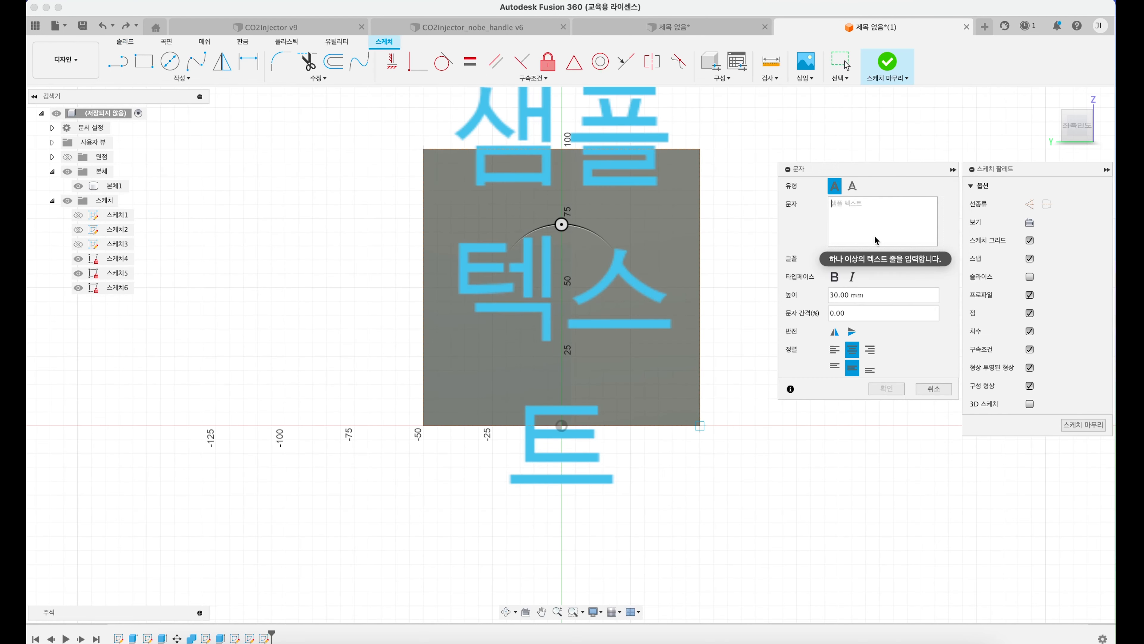
pyautogui.write('CUP')
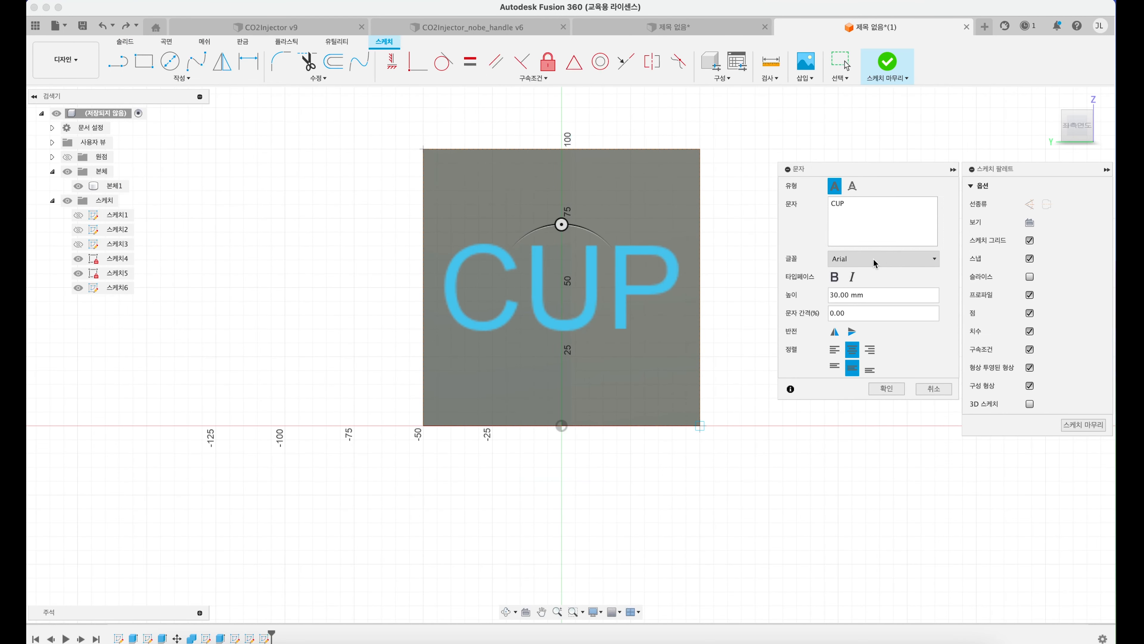
# Step: Compare Arial Black with Arial Hebrew for the CUP text and set the font to Arial Black
pyautogui.click(833, 260)
pyautogui.click(877, 380)
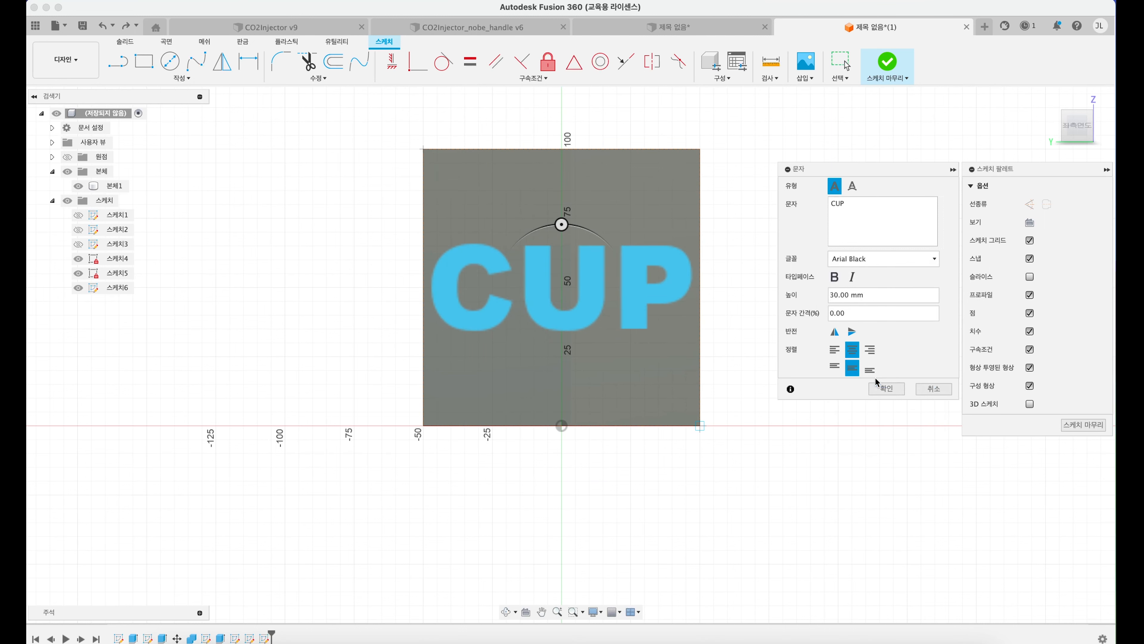
pyautogui.click(913, 260)
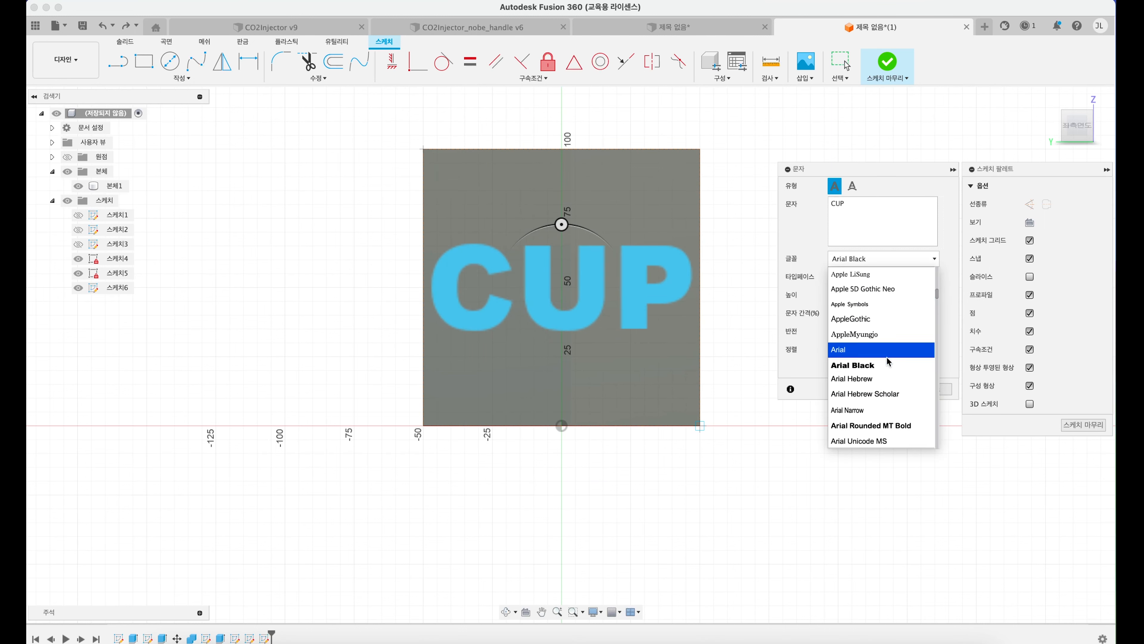
pyautogui.click(884, 377)
pyautogui.click(880, 256)
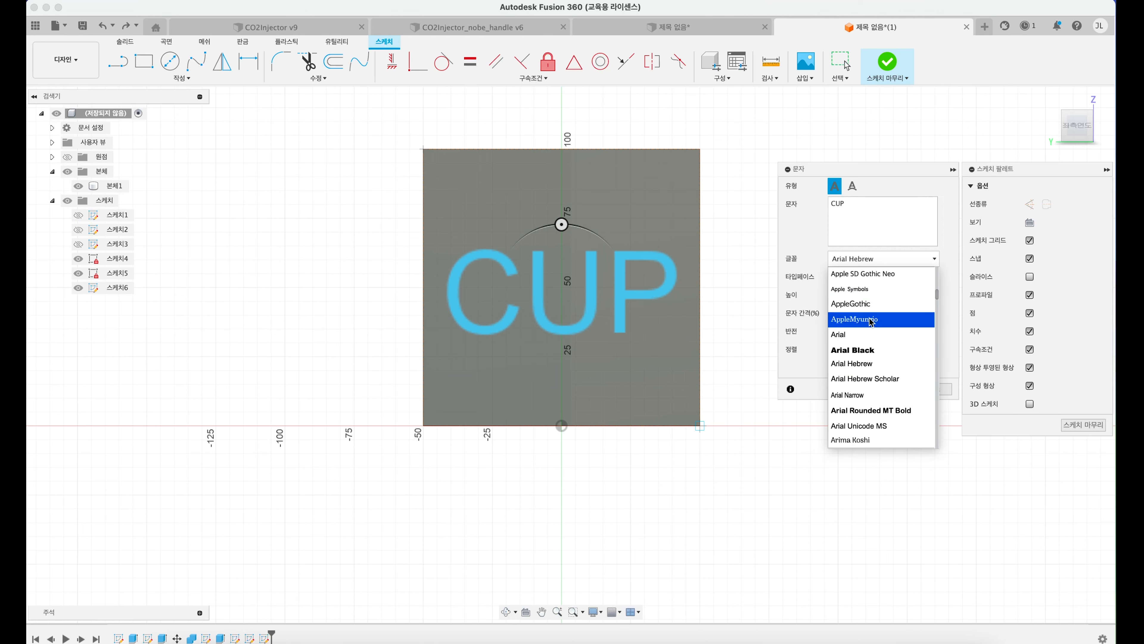
pyautogui.click(874, 349)
# Step: Browse the available fonts and replace the frame's text with 한글
pyautogui.click(863, 264)
pyautogui.scroll(-15, 863, 328)
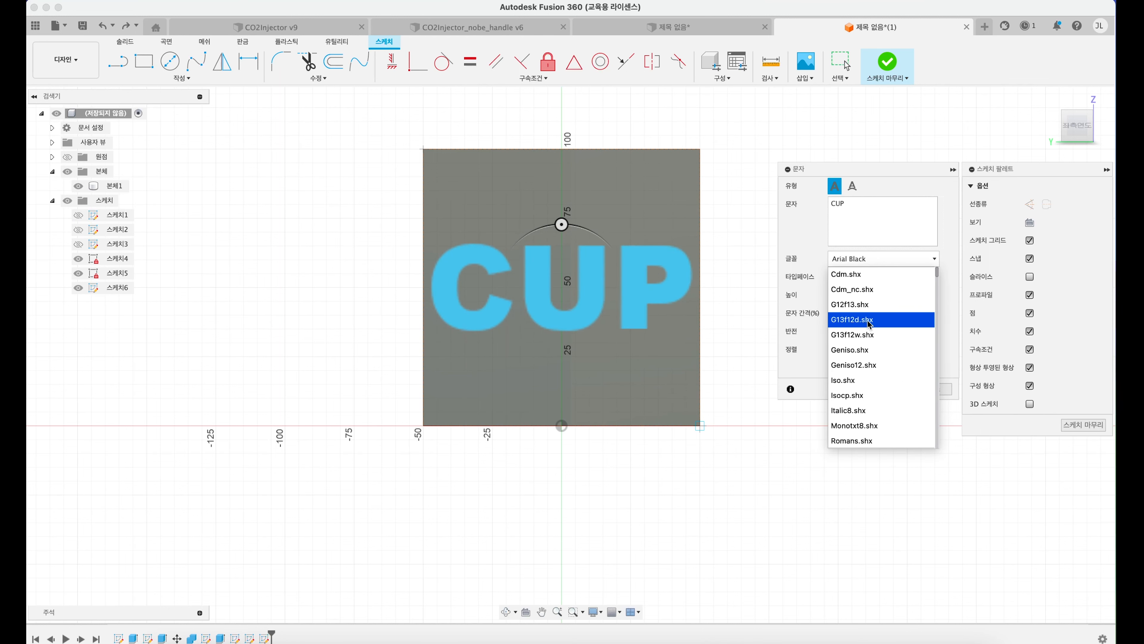
pyautogui.scroll(-12, 873, 327)
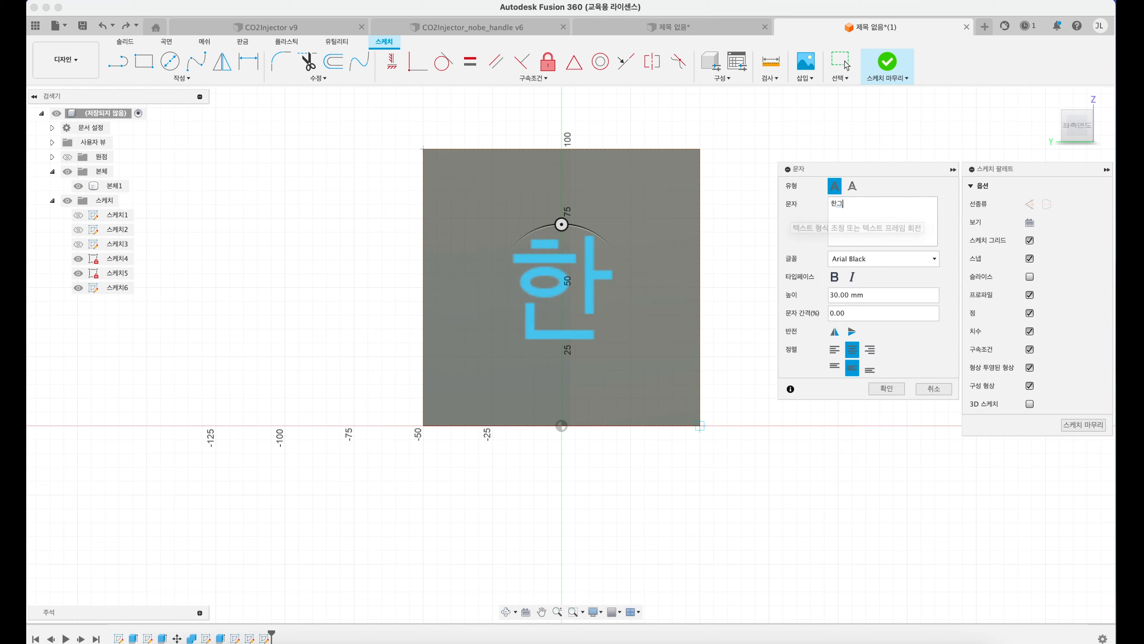
pyautogui.write('글')
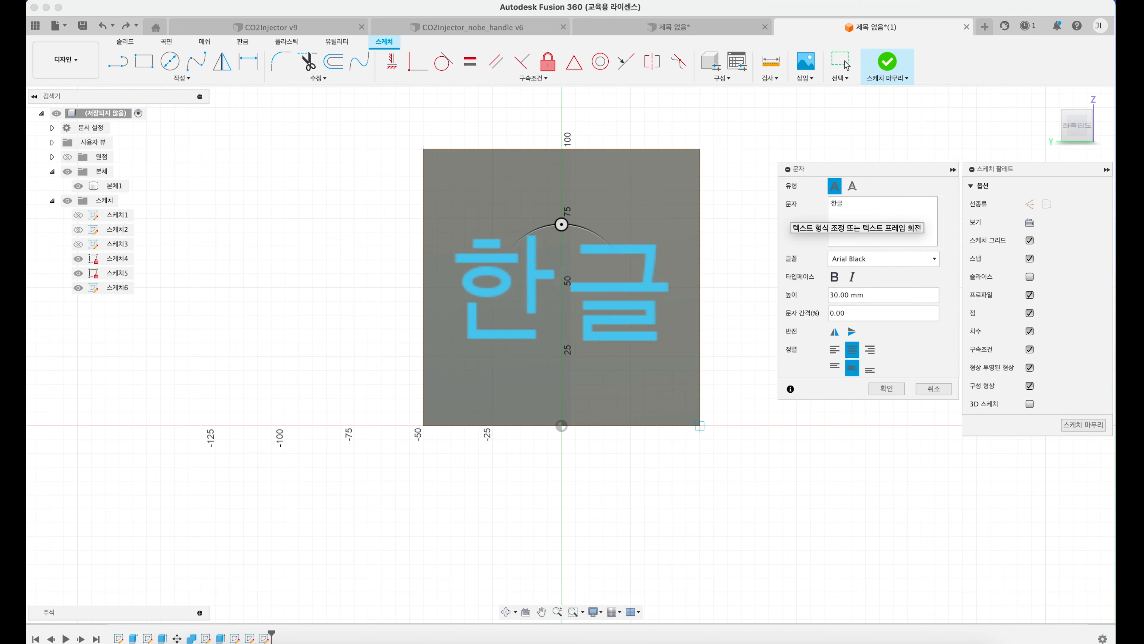
# Step: Compare the 한글 text in Arial Black and Arial Narrow
pyautogui.click(889, 260)
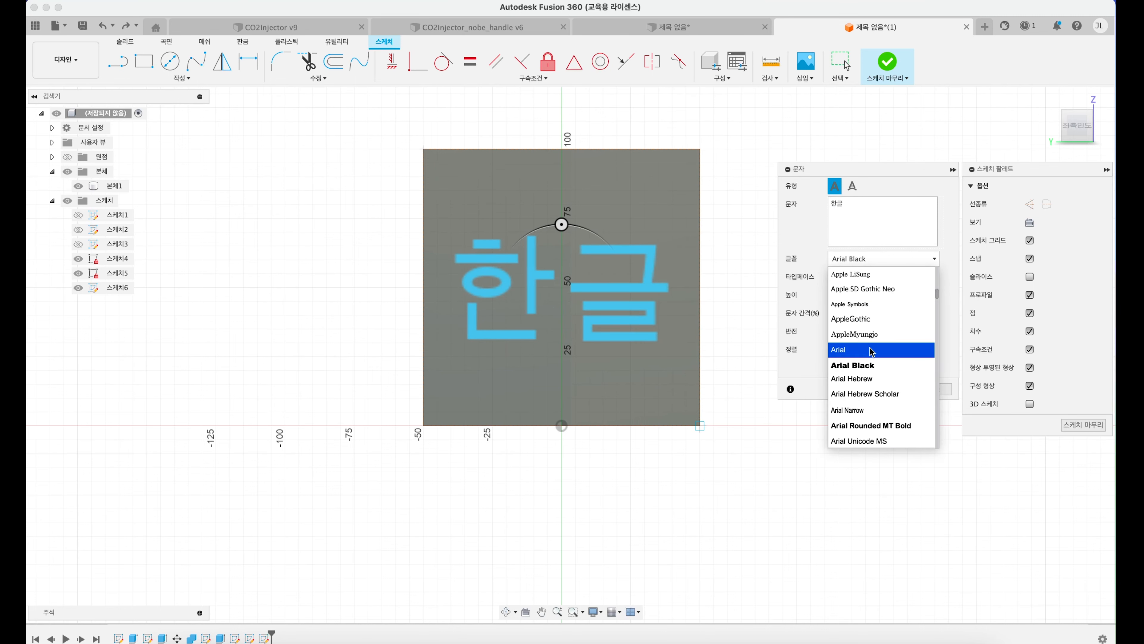
pyautogui.click(873, 365)
pyautogui.click(905, 259)
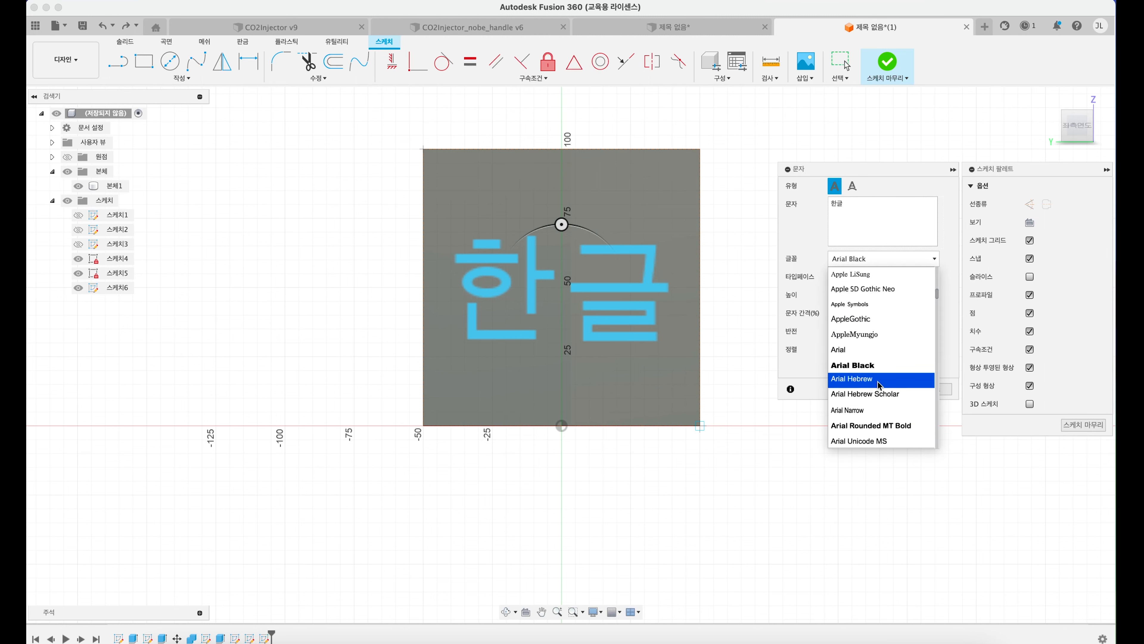
pyautogui.click(870, 406)
# Step: Try Apple Chancery on the 한글 text, and set its font to .SF Arabic
pyautogui.click(914, 260)
pyautogui.scroll(5, 905, 306)
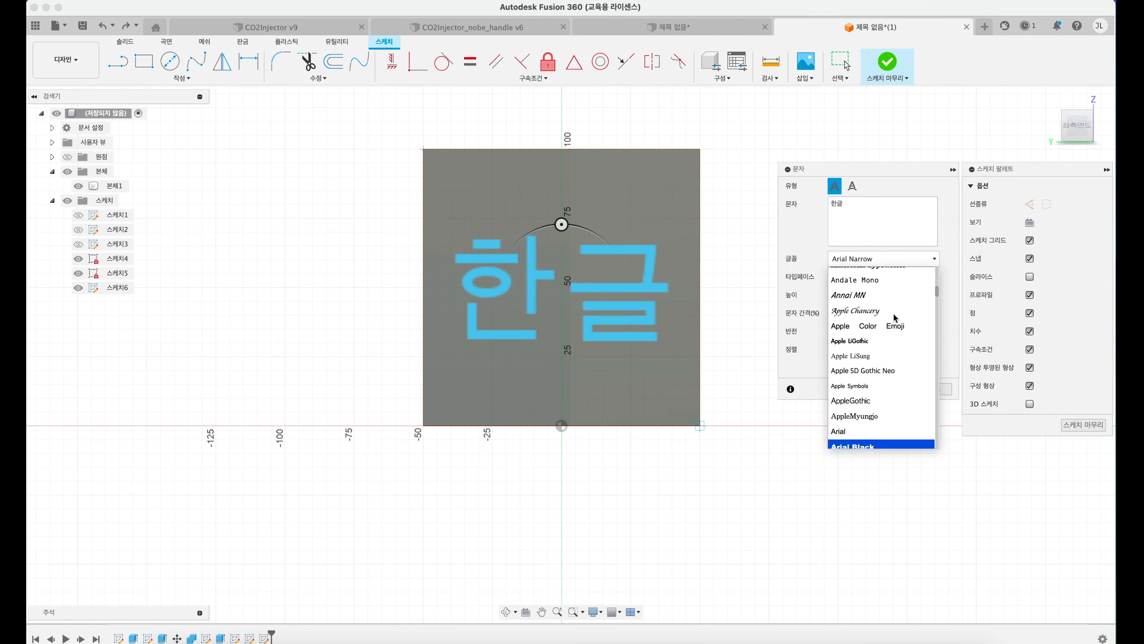
pyautogui.click(889, 311)
pyautogui.click(898, 259)
pyautogui.scroll(5, 891, 288)
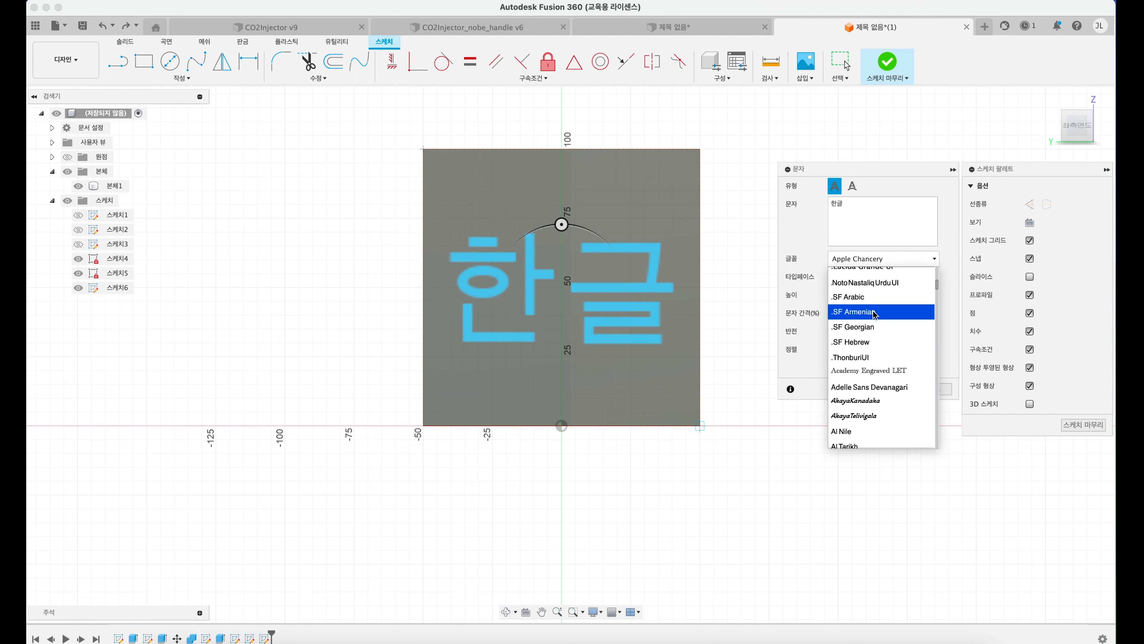
pyautogui.click(879, 298)
# Step: Look through the rest of the available fonts for another typeface for the 한글 text
pyautogui.click(901, 258)
pyautogui.scroll(-4, 897, 329)
pyautogui.scroll(-20, 901, 335)
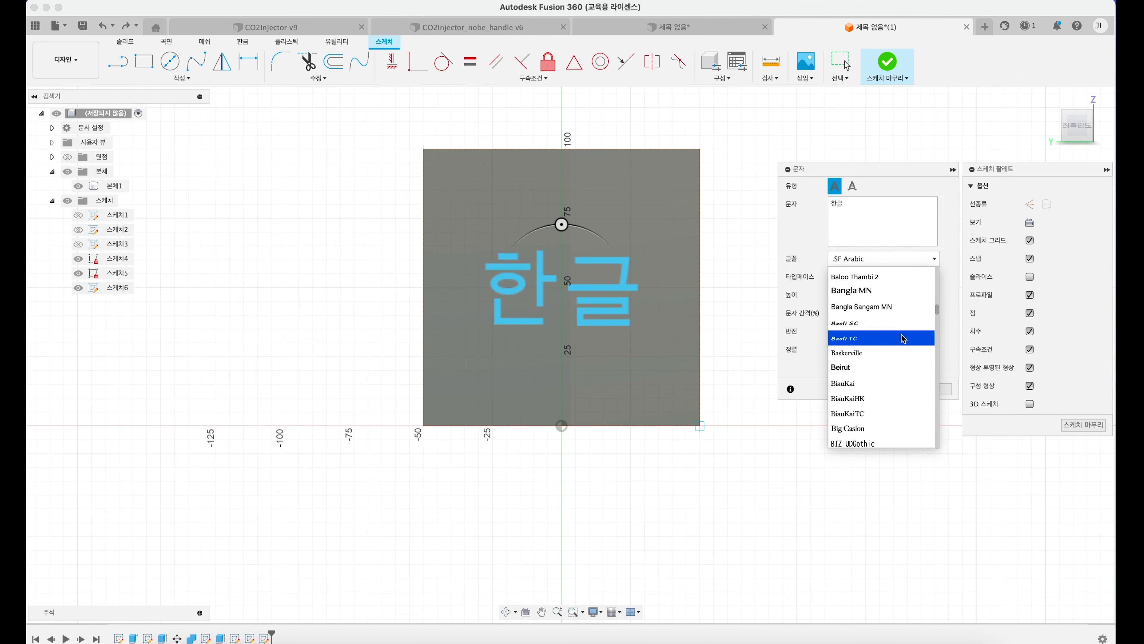
pyautogui.scroll(-20, 910, 341)
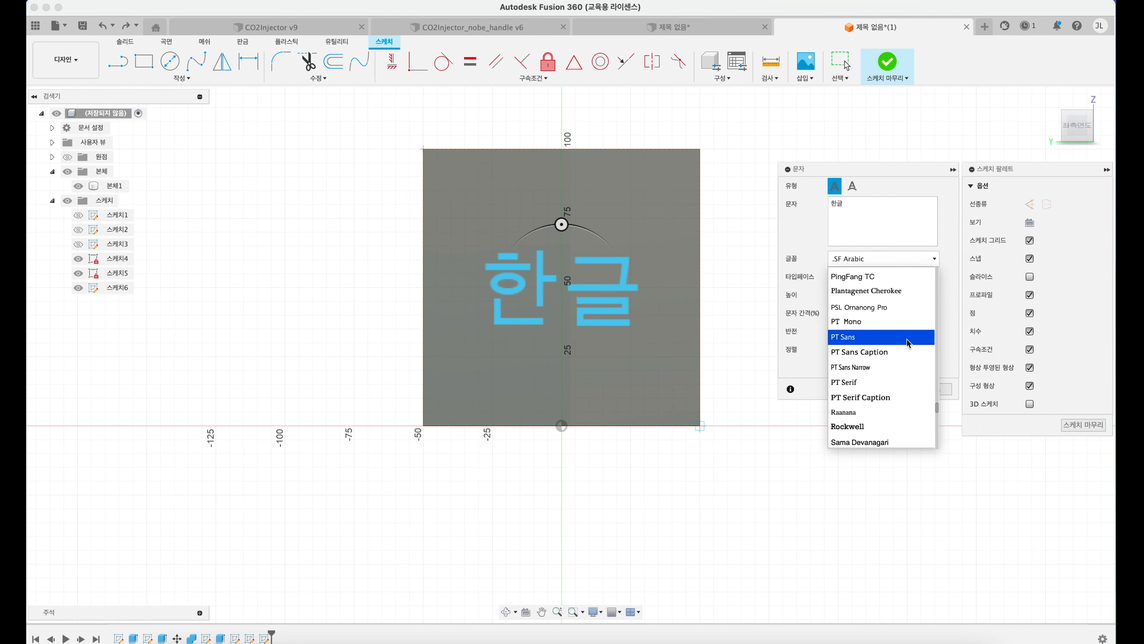
pyautogui.scroll(20, 914, 334)
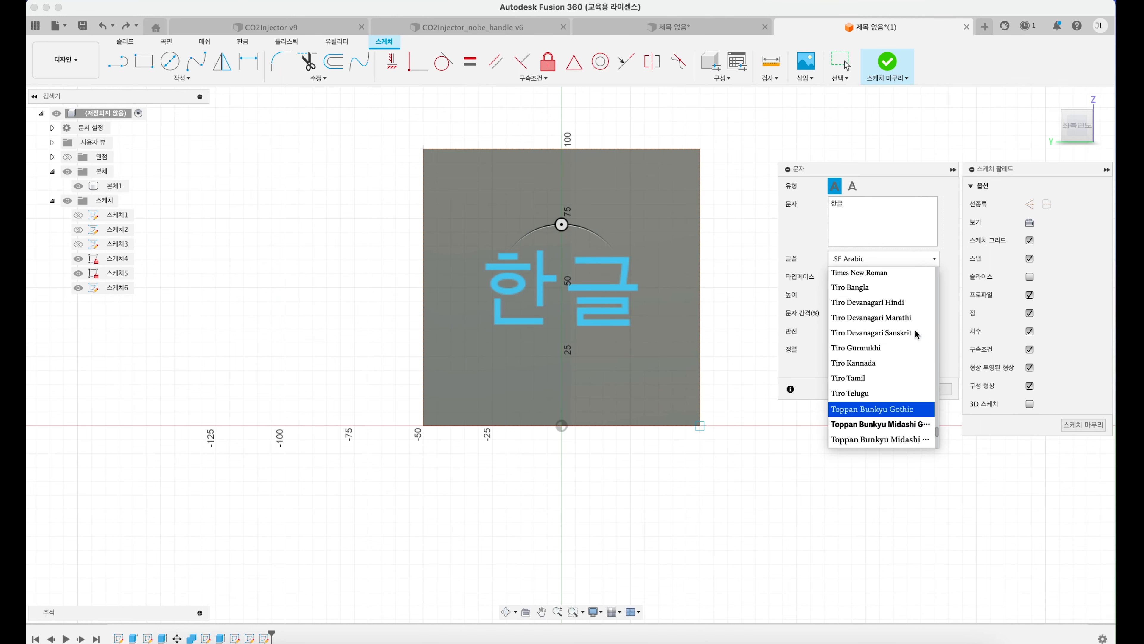
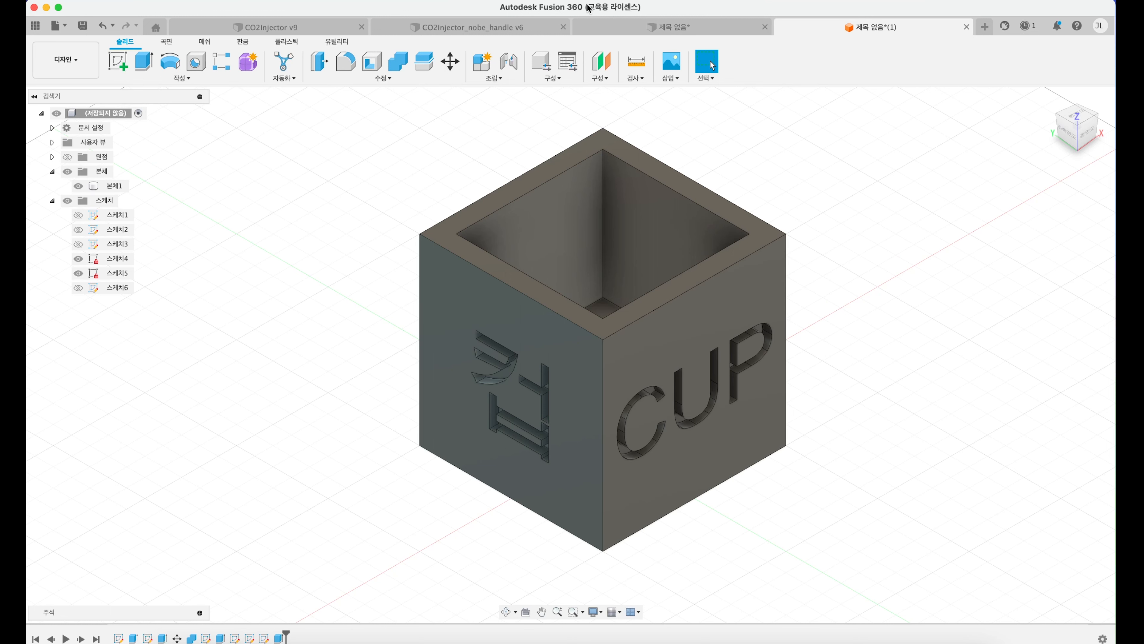
# Step: Try to chamfer the two vertical edges of the 컵 face with an equal distance of 15 mm
pyautogui.click(287, 42)
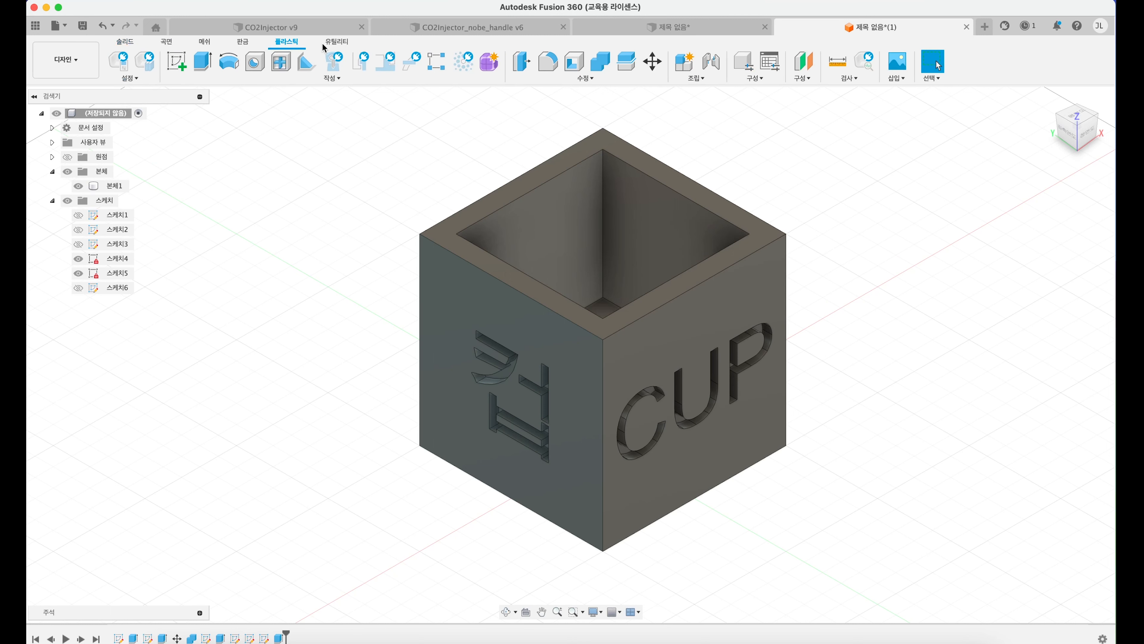
pyautogui.click(596, 81)
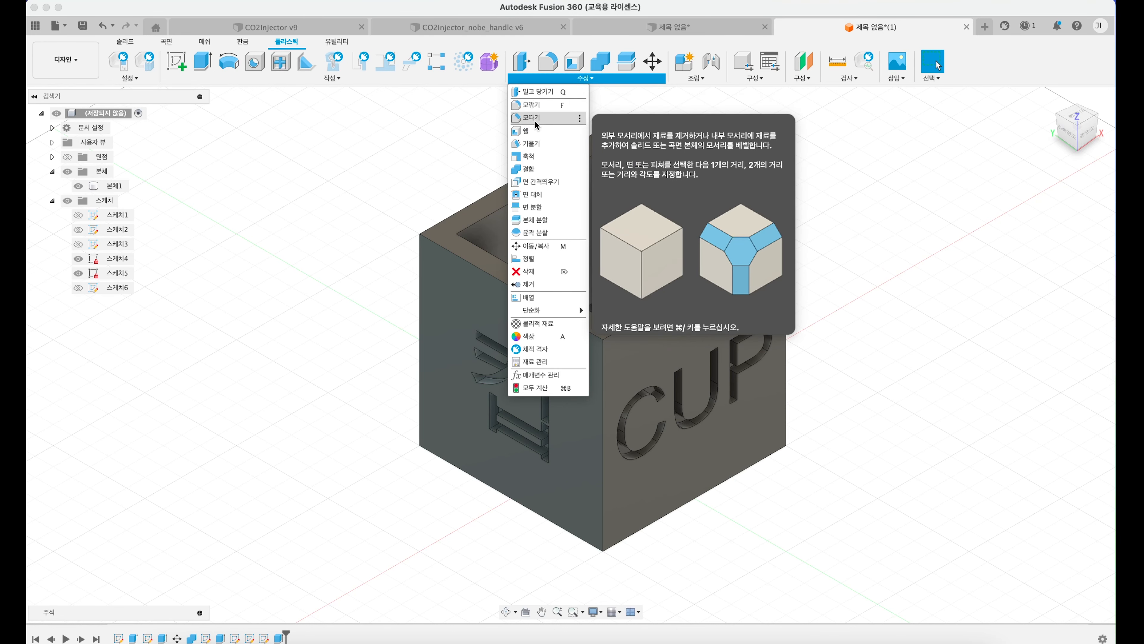
pyautogui.click(535, 117)
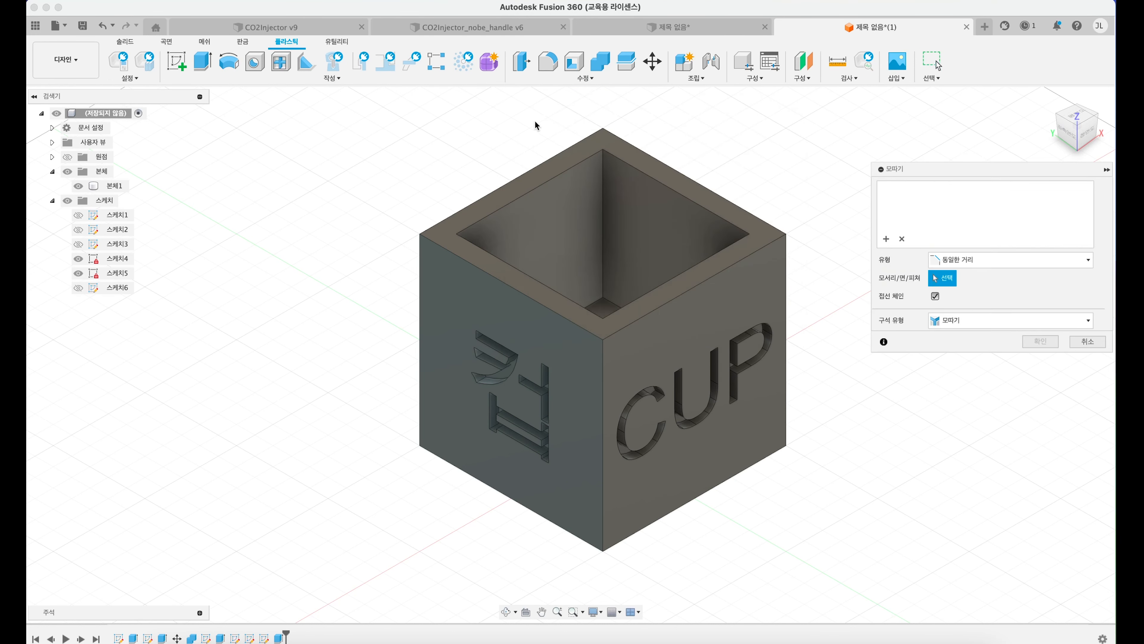
pyautogui.click(423, 277)
pyautogui.click(603, 397)
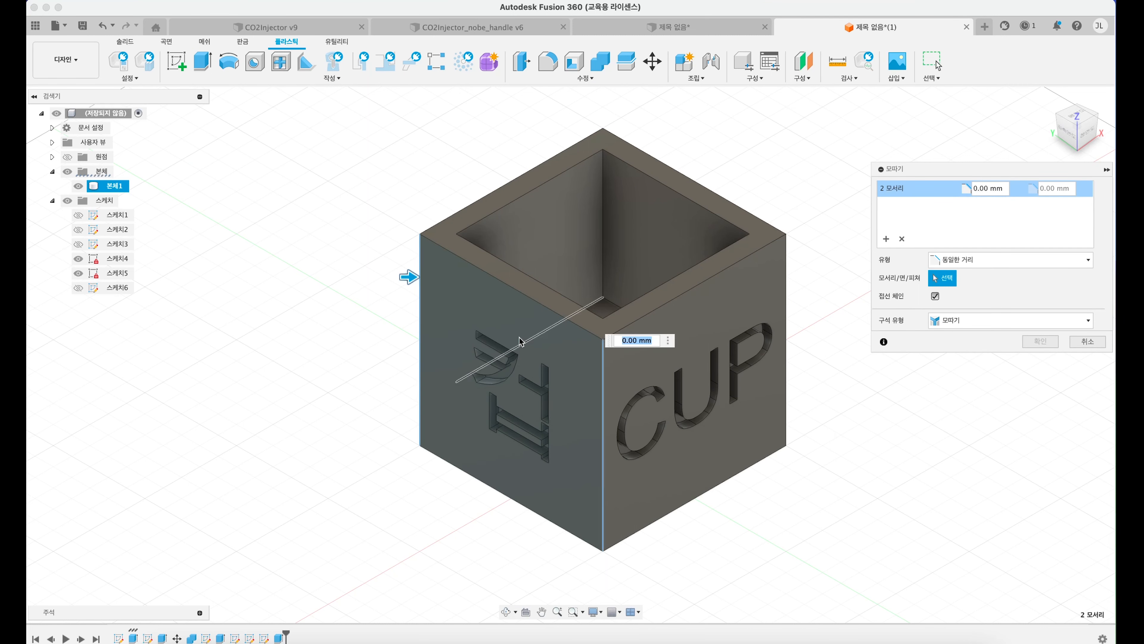
pyautogui.moveTo(404, 278); pyautogui.dragTo(437, 277)
pyautogui.scroll(3, 427, 277)
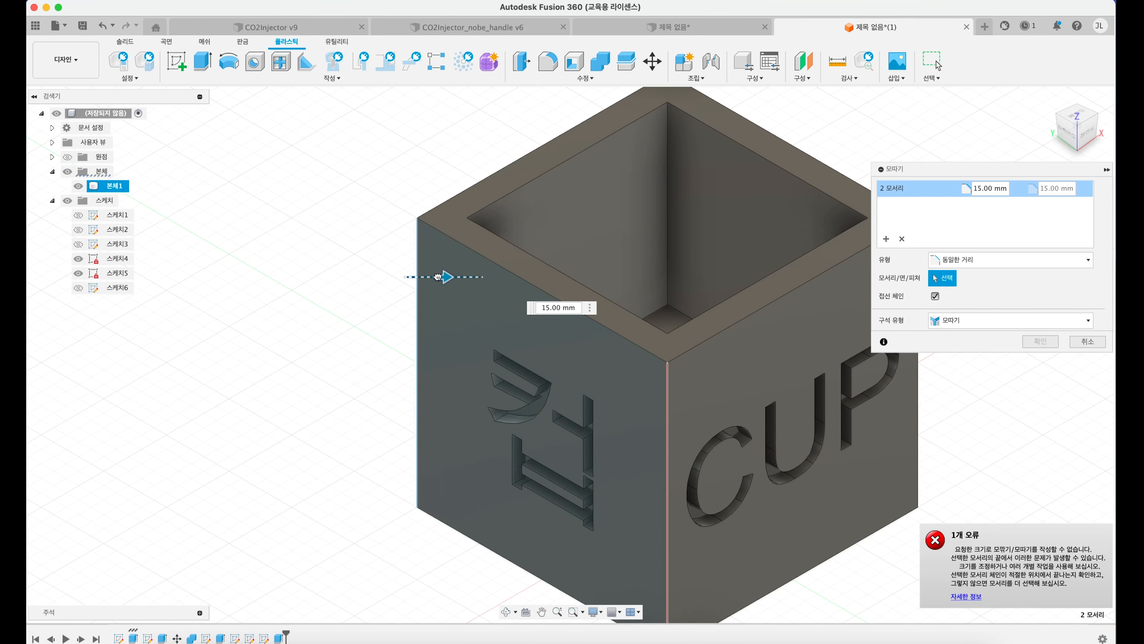
pyautogui.click(936, 64)
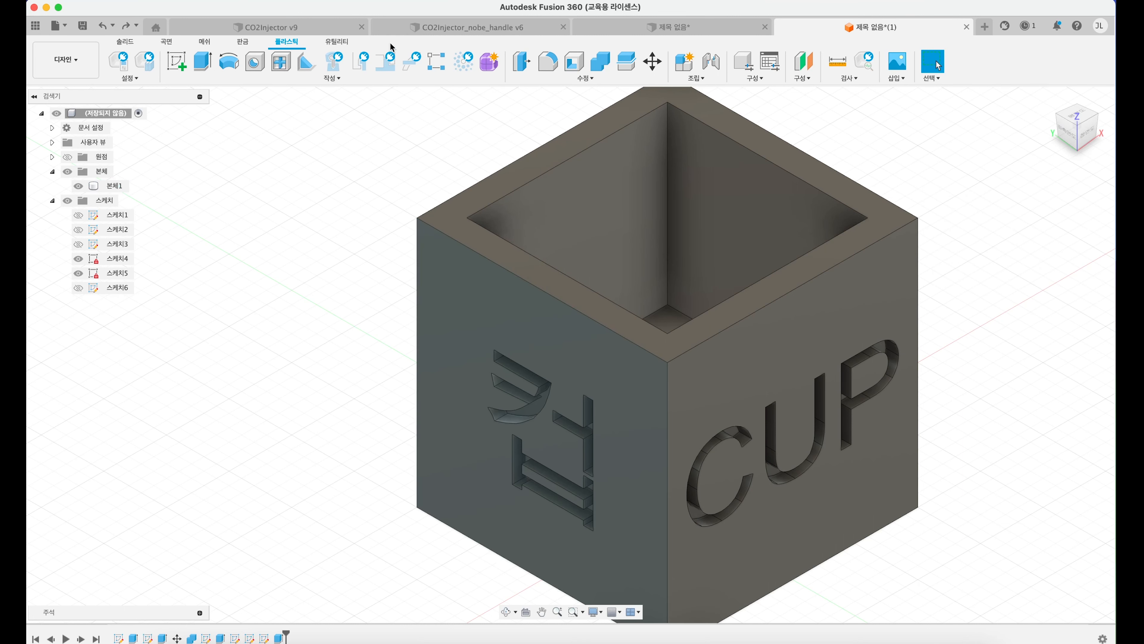
# Step: Fillet the two vertical edges of the 컵 face with a 10 mm radius
pyautogui.click(587, 79)
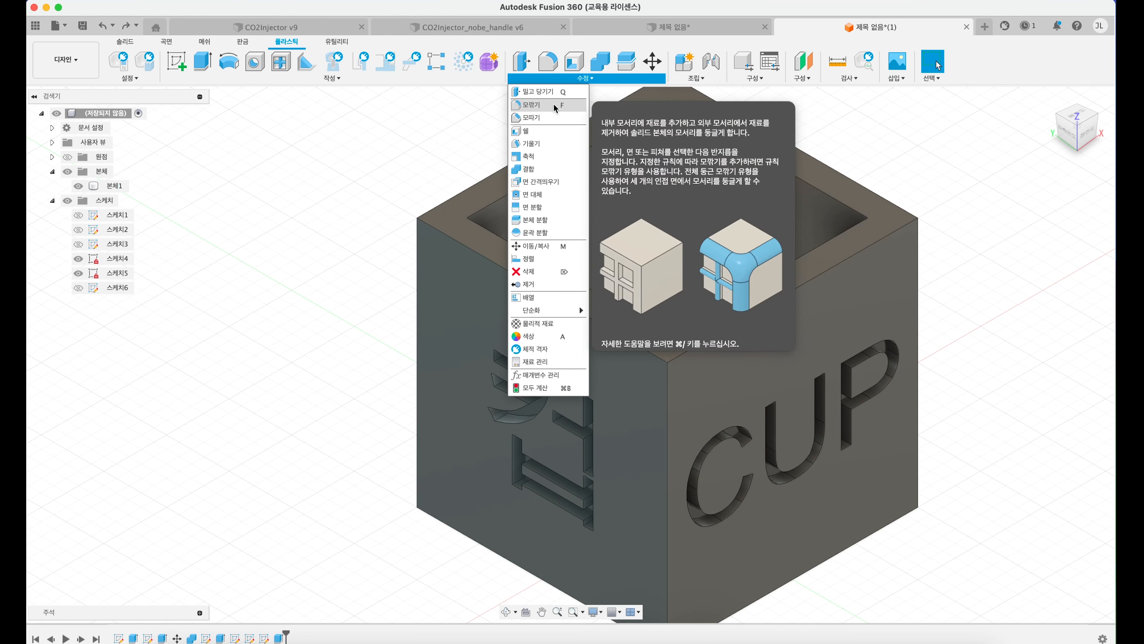
pyautogui.click(544, 112)
pyautogui.click(417, 257)
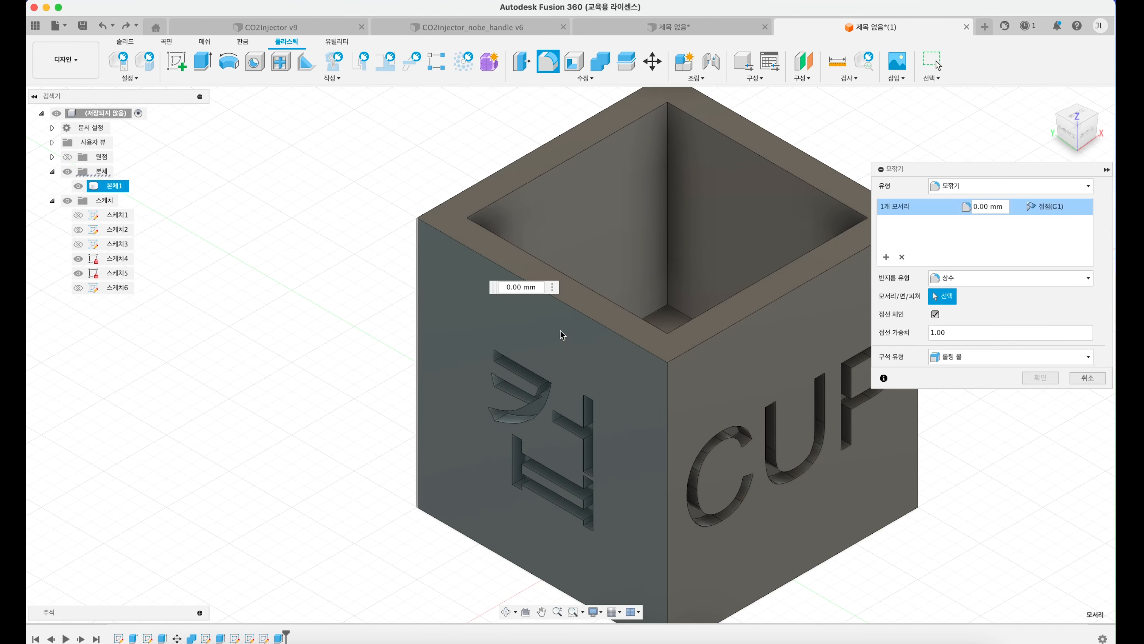
pyautogui.click(667, 389)
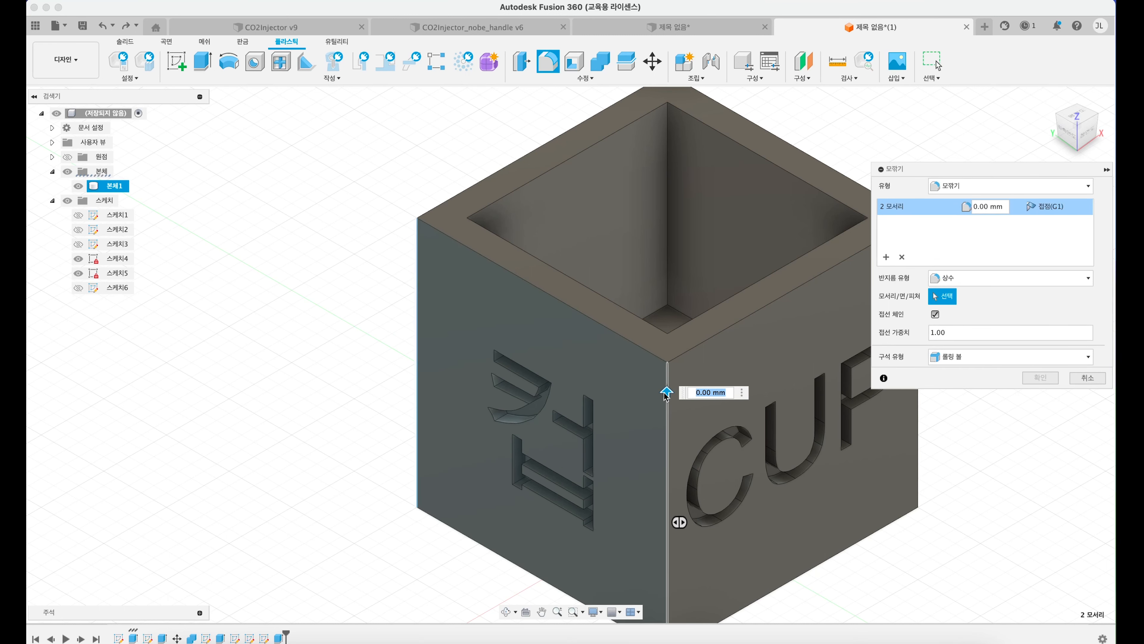
pyautogui.moveTo(666, 391); pyautogui.dragTo(667, 383)
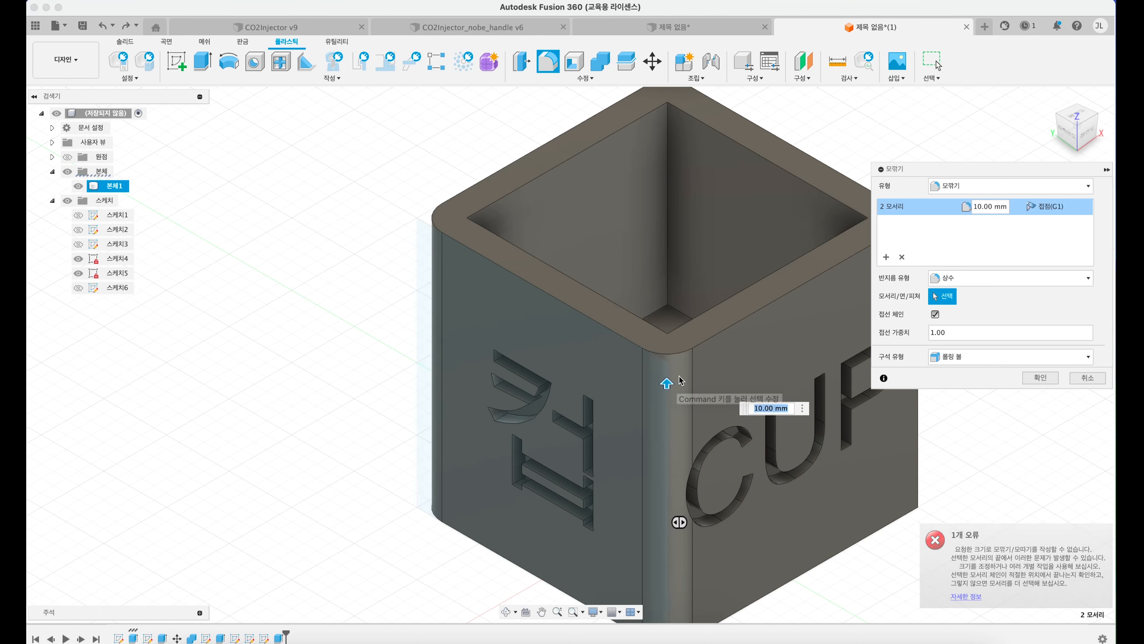
pyautogui.press('Return')
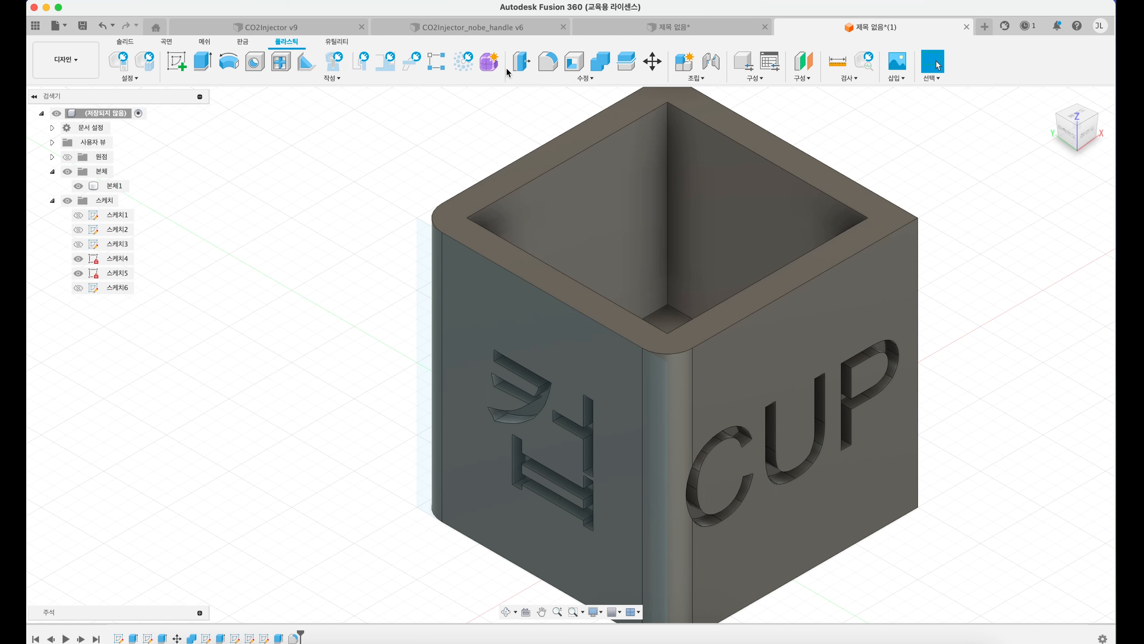
# Step: Fillet the box's remaining two vertical edges, at the back and beside the CUP text, with a 10 mm radius
pyautogui.click(587, 79)
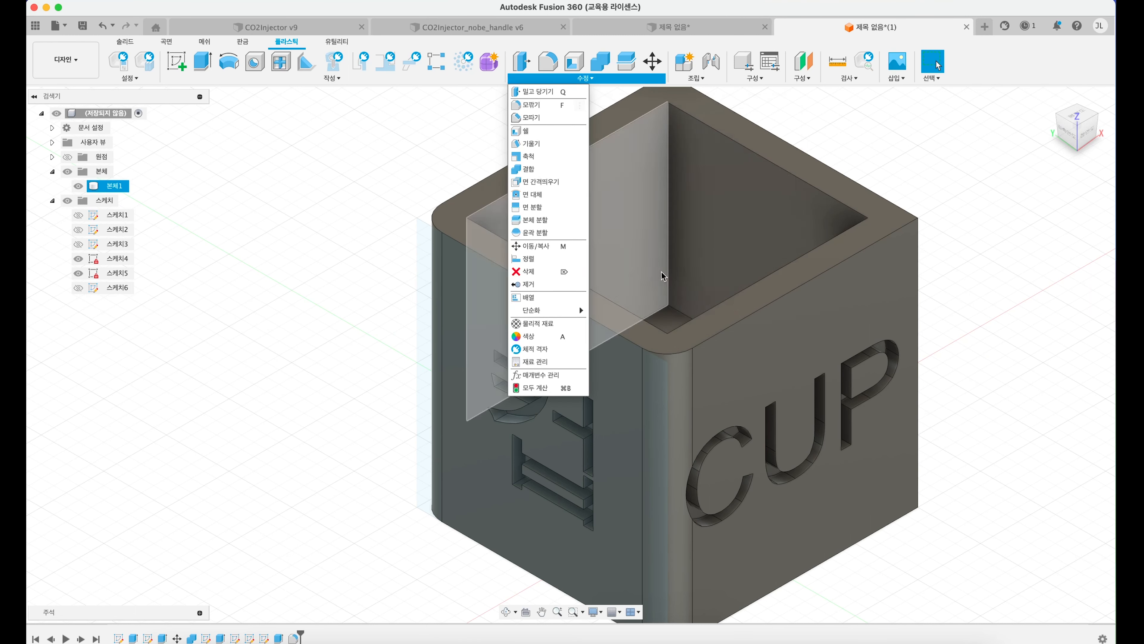
pyautogui.click(950, 224)
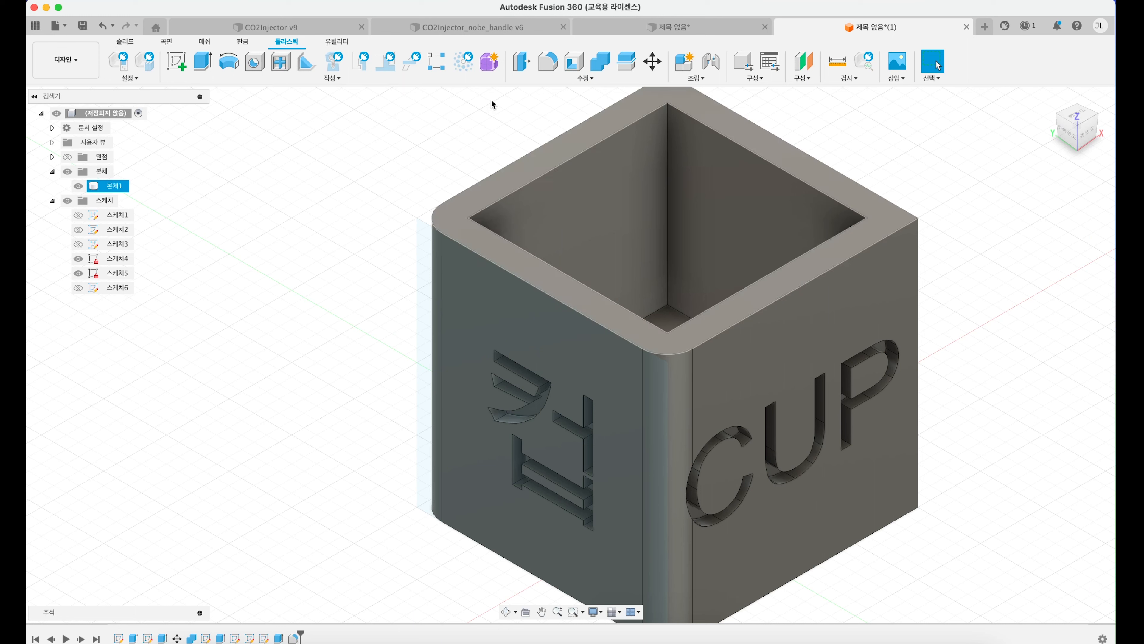
pyautogui.click(547, 61)
pyautogui.scroll(-2, 677, 163)
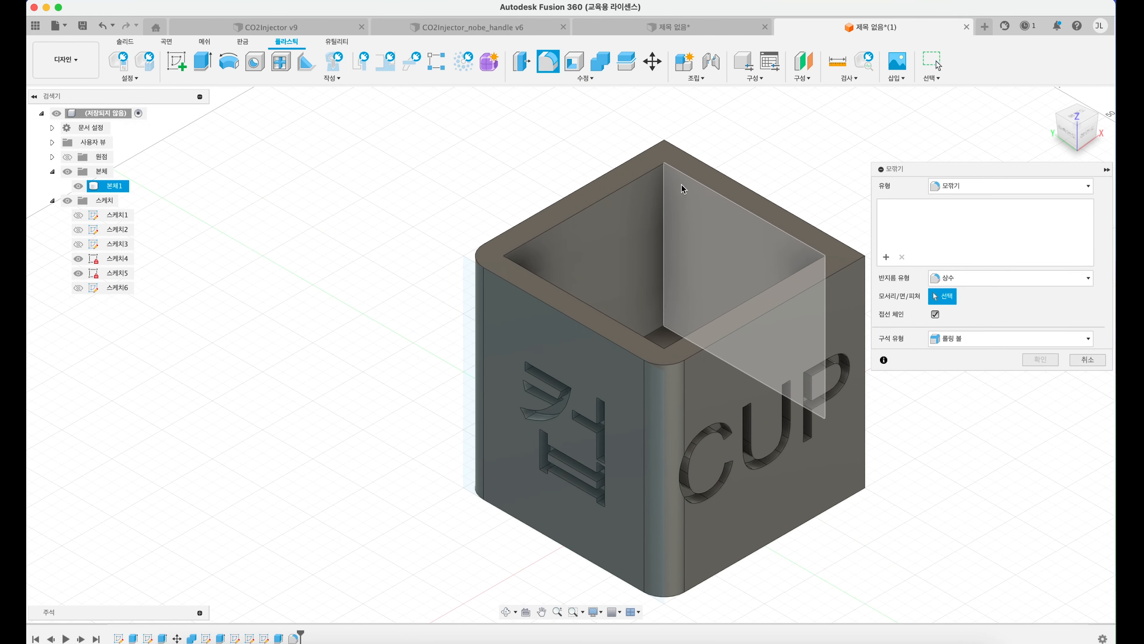
pyautogui.click(664, 153)
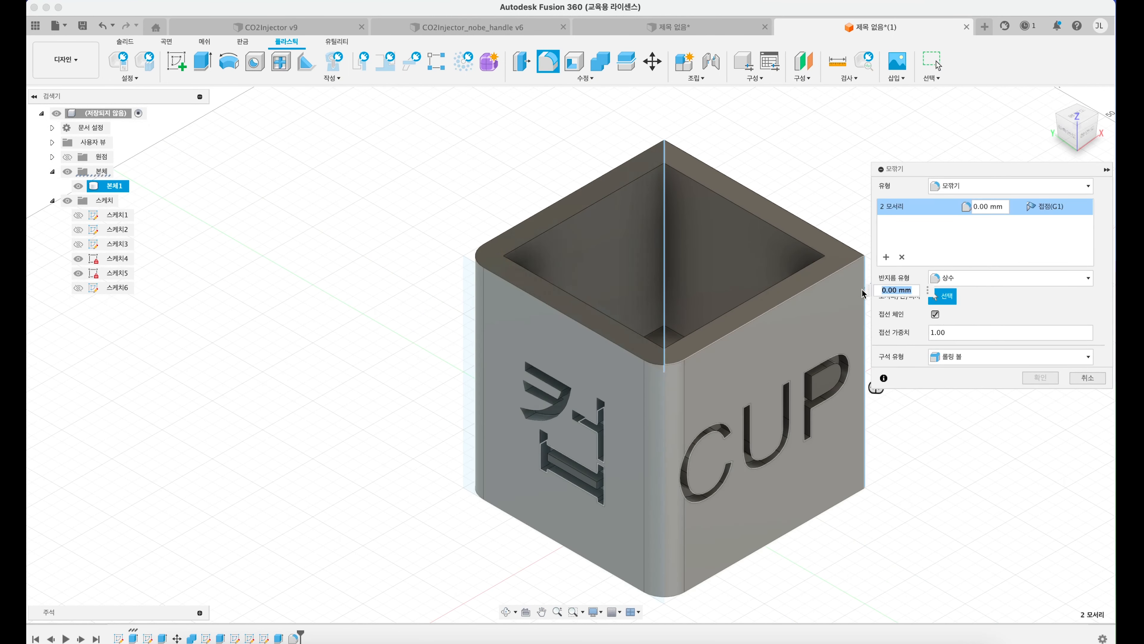
pyautogui.click(864, 293)
pyautogui.moveTo(774, 314); pyautogui.dragTo(696, 328, button='middle')
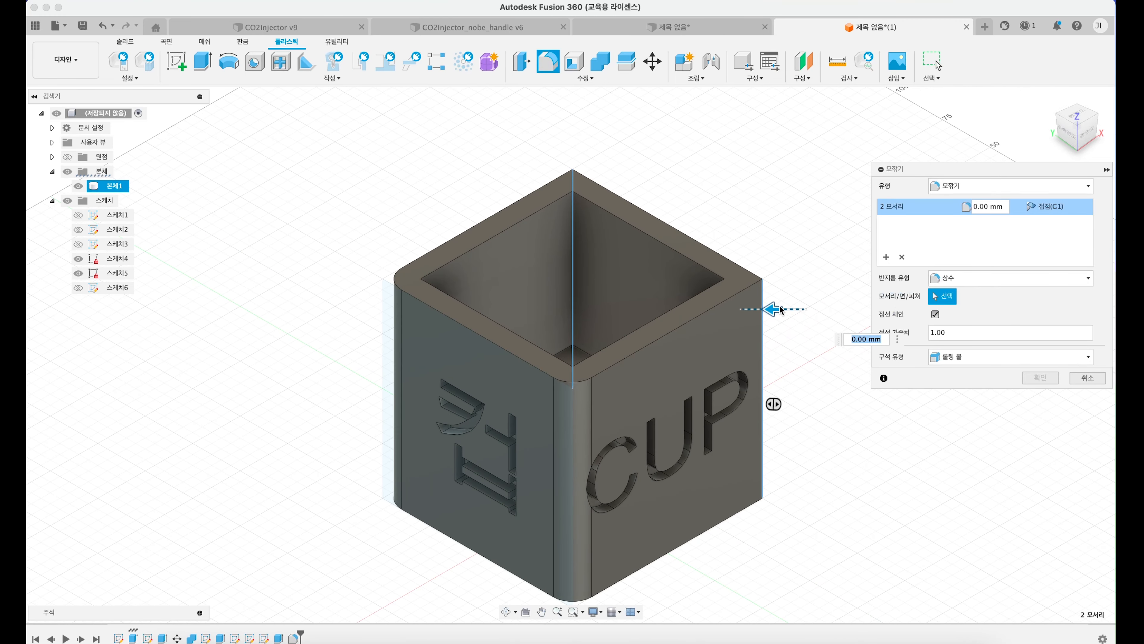
pyautogui.moveTo(774, 309); pyautogui.dragTo(763, 310)
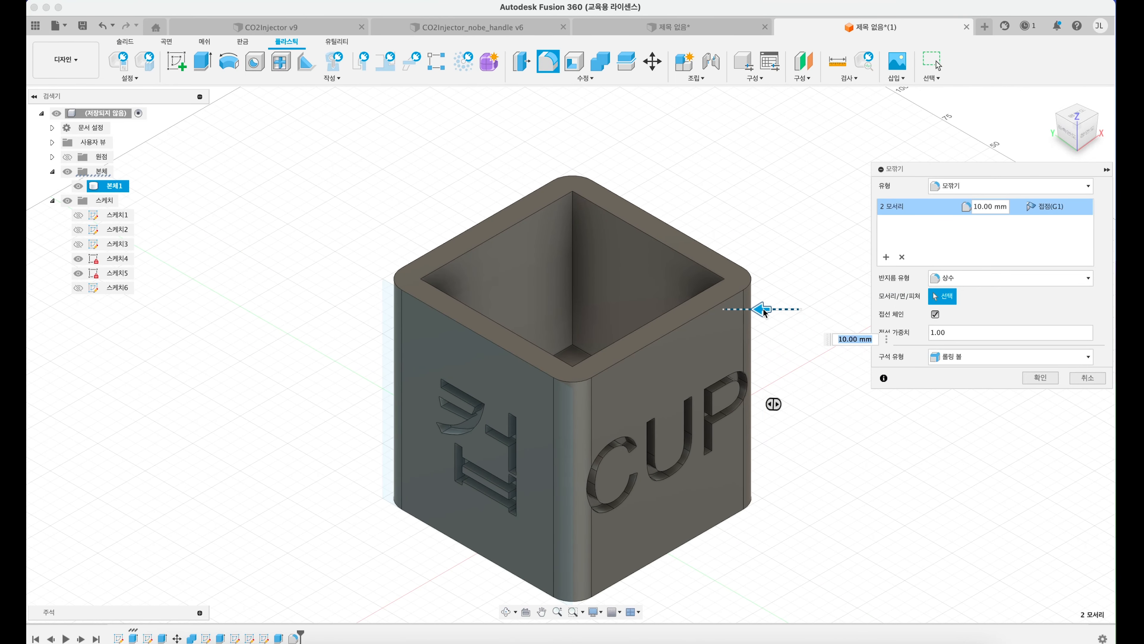
pyautogui.press('Return')
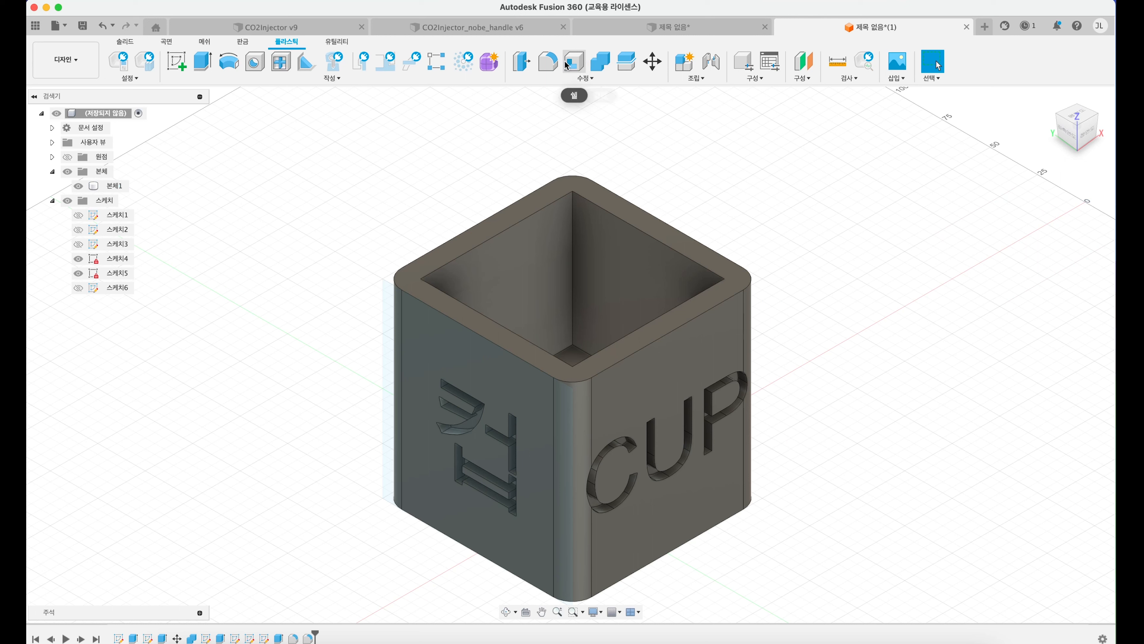
# Step: Fillet the entire outer top rim of the box with a 10 mm radius
pyautogui.click(547, 62)
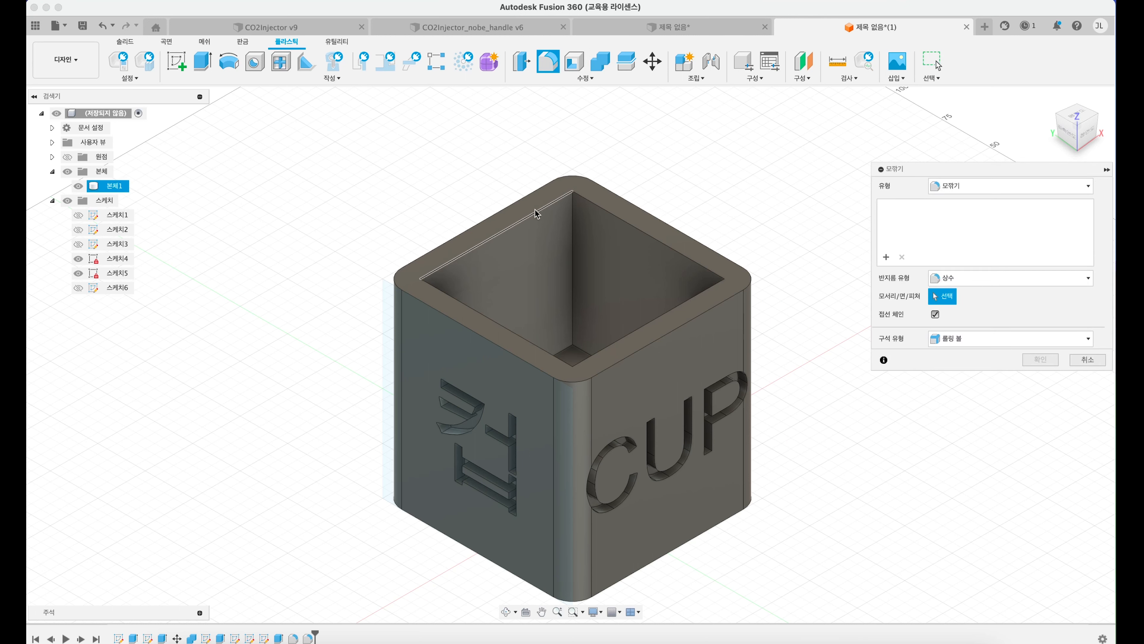
pyautogui.click(499, 229)
pyautogui.write('10')
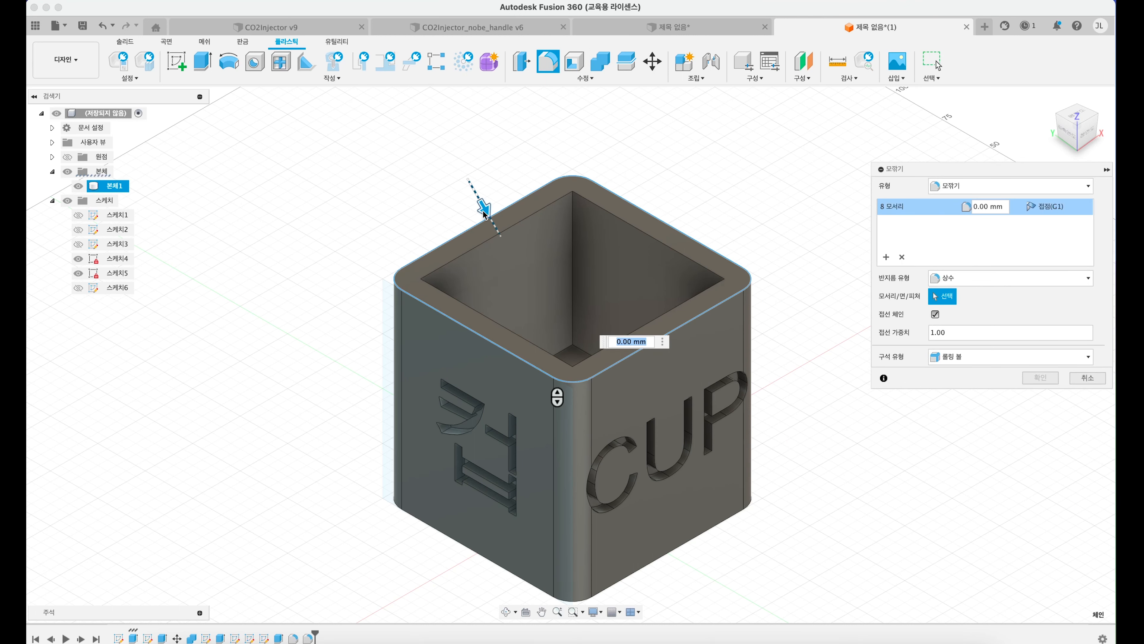
pyautogui.press('Return')
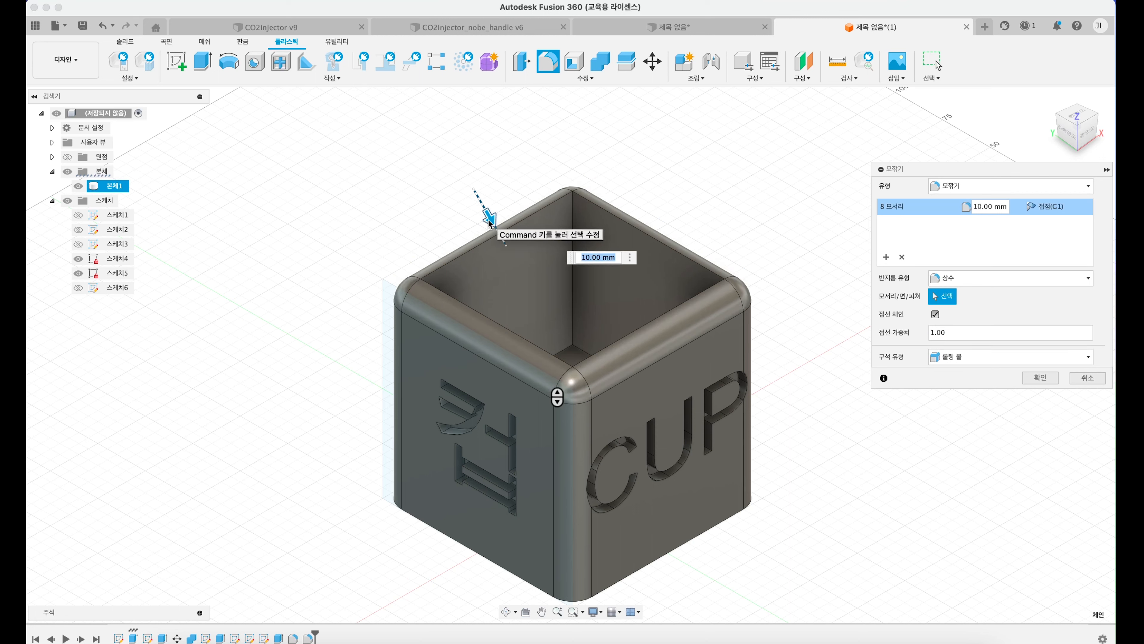
pyautogui.press('Return')
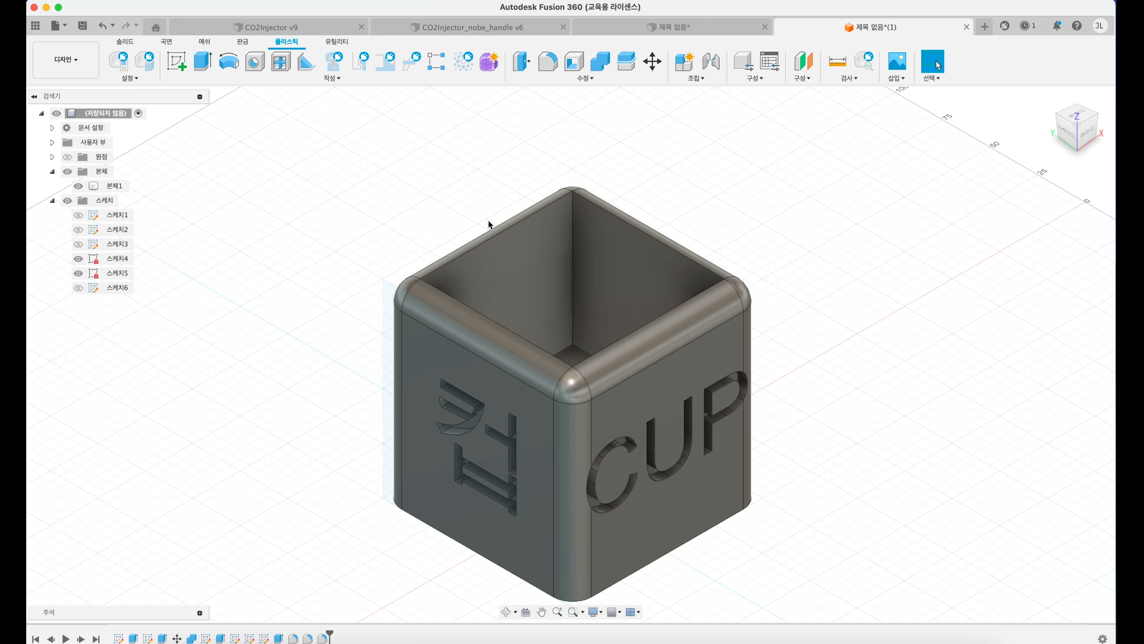
# Step: Undo the three fillets on the box
pyautogui.press('super+z')
pyautogui.press('super+z')
pyautogui.press('super+z')
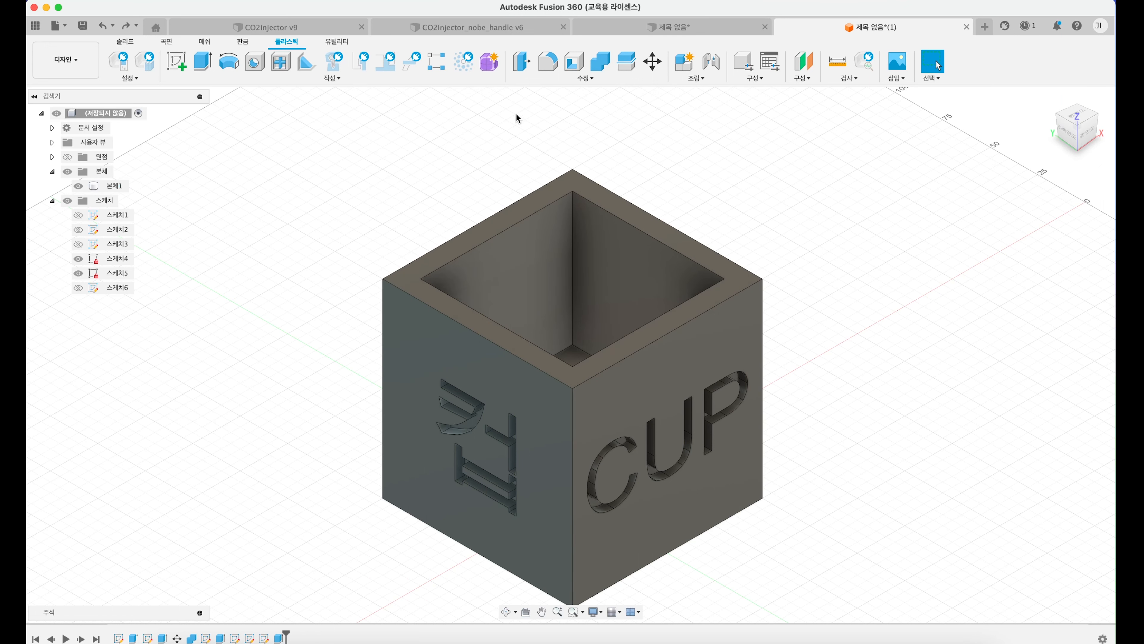
# Step: Start a single constant-radius fillet on the box's four vertical edges and four outer top edges
pyautogui.click(548, 61)
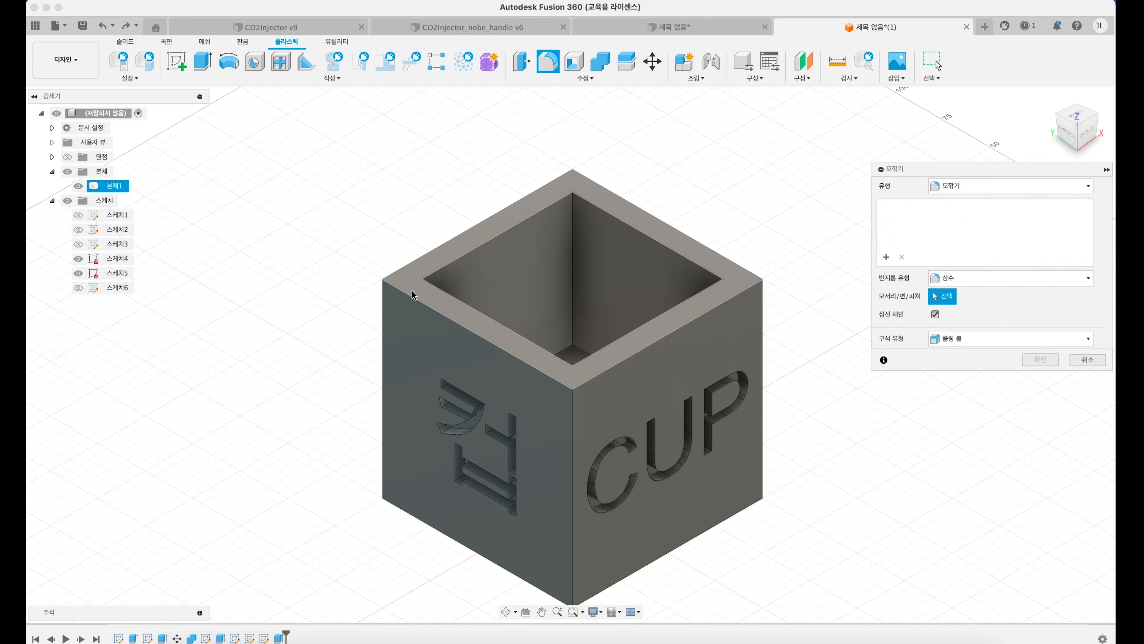
pyautogui.click(383, 309)
pyautogui.click(573, 422)
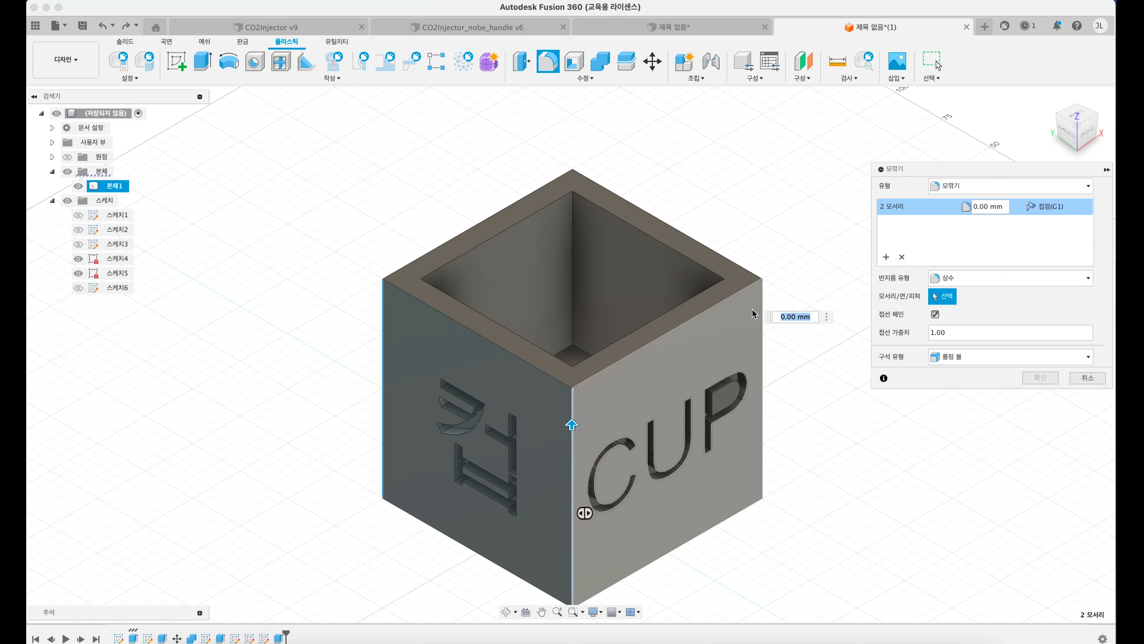
pyautogui.click(762, 315)
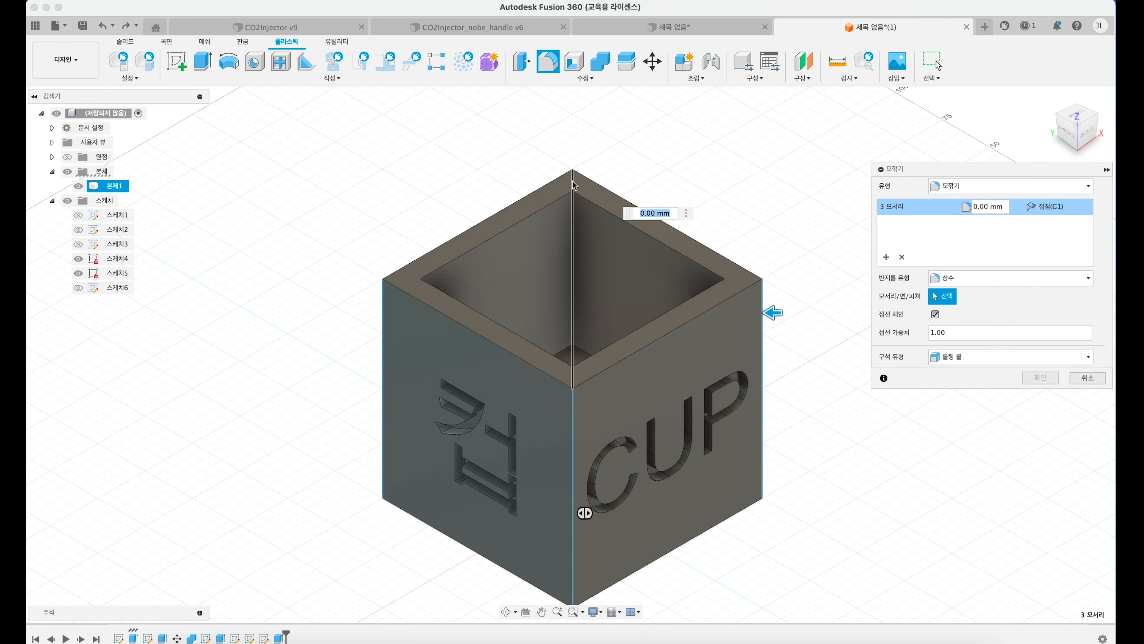
pyautogui.click(544, 187)
pyautogui.click(466, 328)
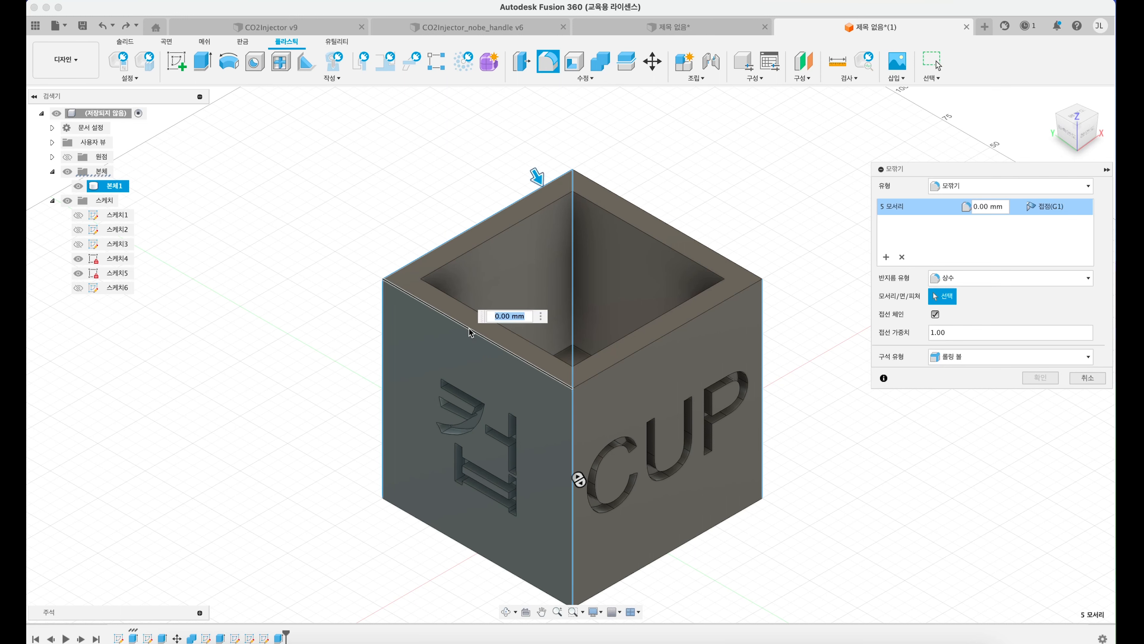
pyautogui.click(646, 346)
pyautogui.click(646, 346)
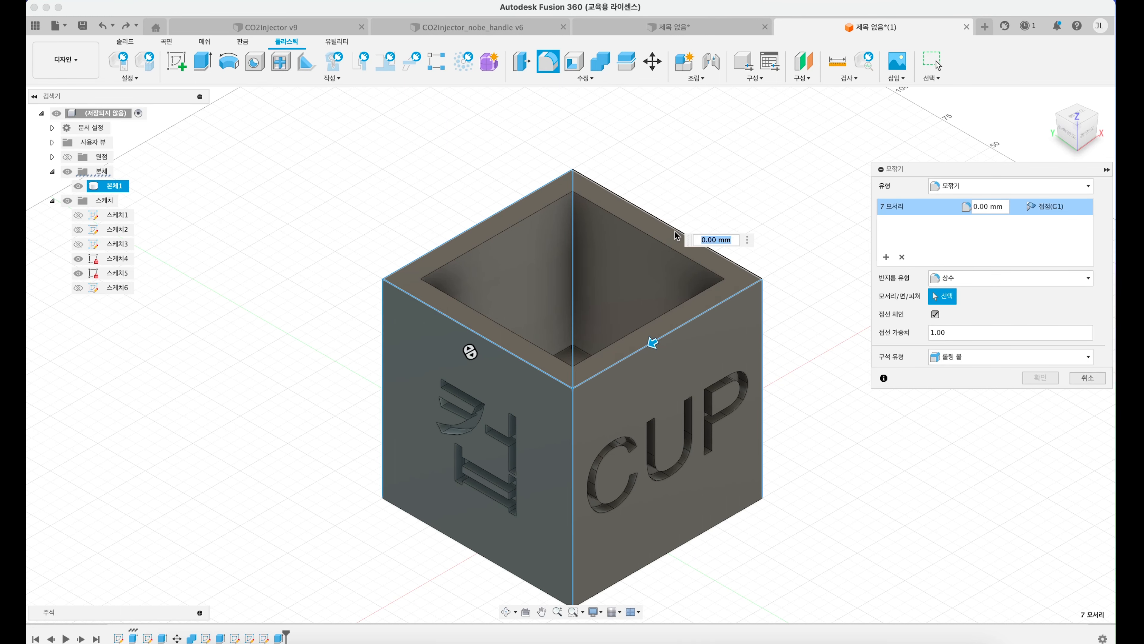
pyautogui.click(675, 229)
# Step: Add the box's four bottom edges to the fillet and round all twelve outer edges together
pyautogui.keyDown('shift'); pyautogui.moveTo(636, 313); pyautogui.dragTo(636, 282, button='middle'); pyautogui.keyUp('shift')
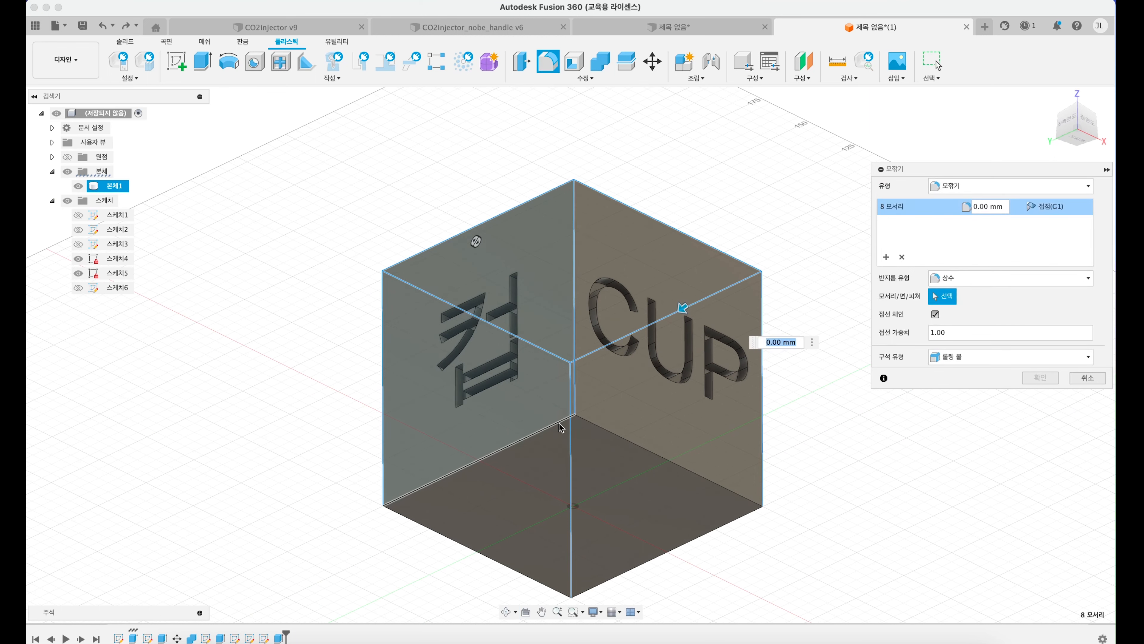
pyautogui.click(559, 422)
pyautogui.click(609, 432)
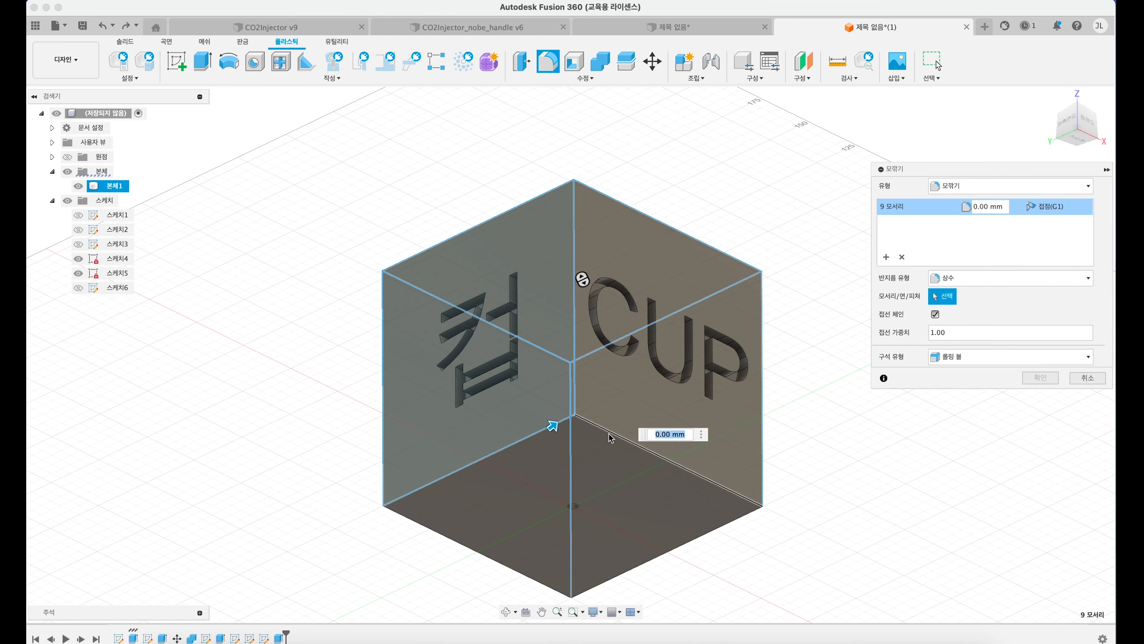
pyautogui.click(481, 553)
pyautogui.click(668, 551)
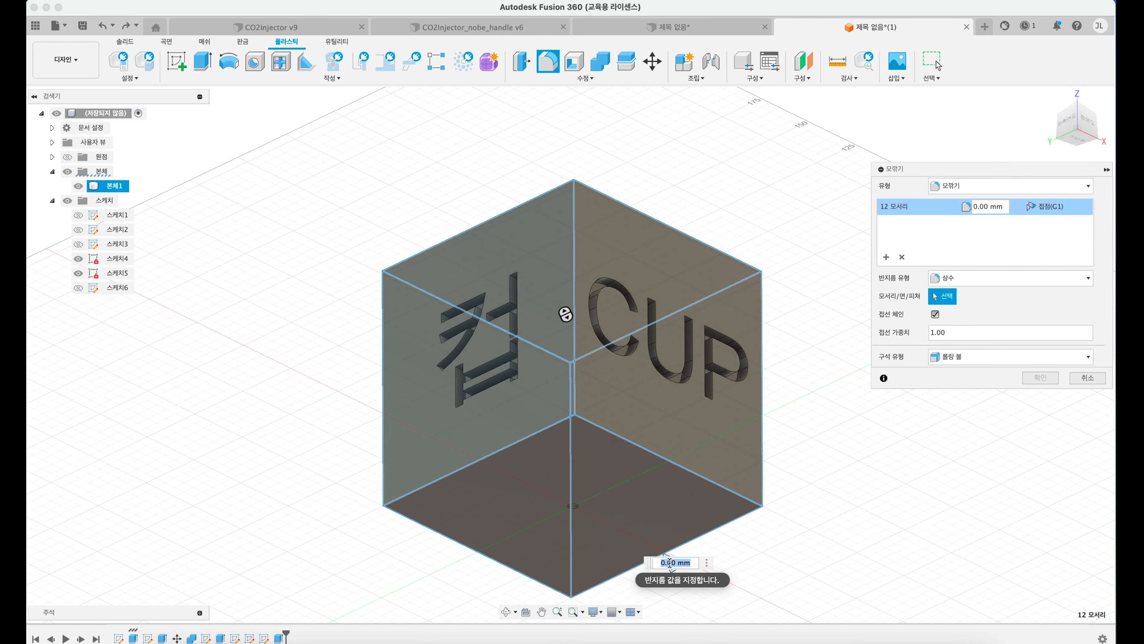
pyautogui.moveTo(676, 528); pyautogui.dragTo(669, 446, button='middle')
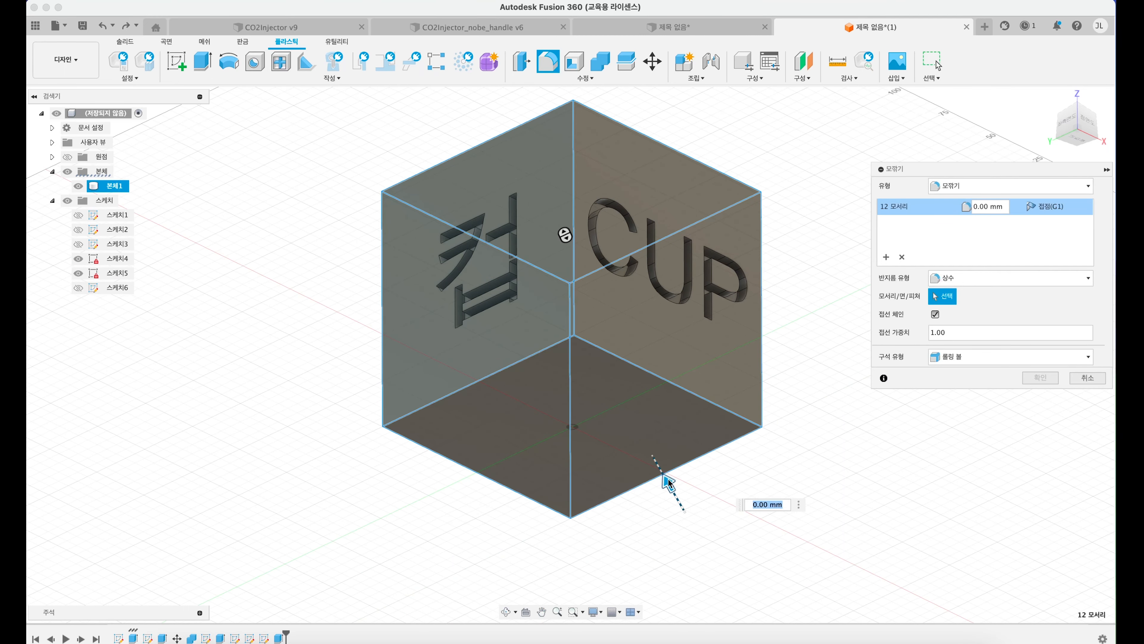
pyautogui.moveTo(668, 481); pyautogui.dragTo(665, 475)
pyautogui.press('Return')
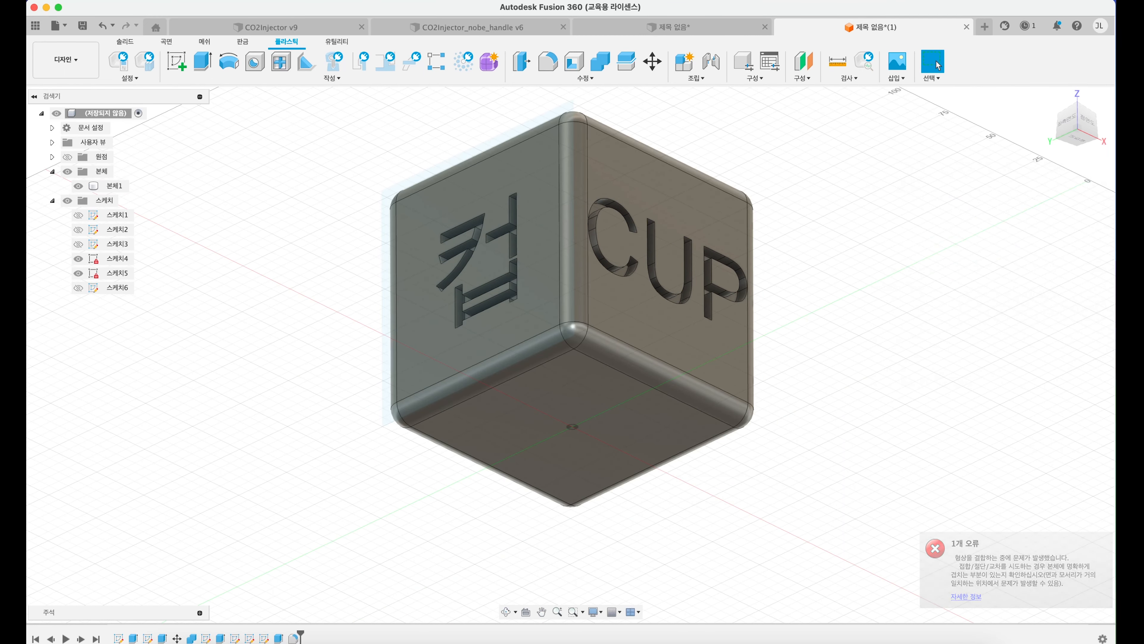
pyautogui.keyDown('shift'); pyautogui.moveTo(519, 194); pyautogui.dragTo(522, 276, button='middle'); pyautogui.keyUp('shift')
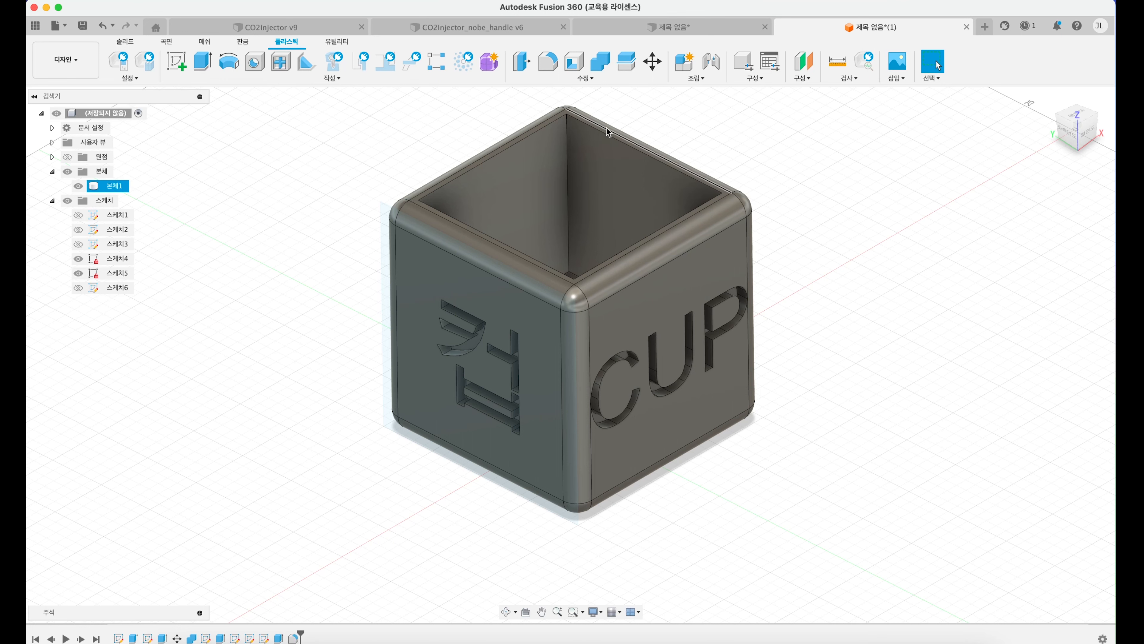
# Step: Switch to the unsaved mug design and save it under the name cup in Admin Project
pyautogui.click(674, 29)
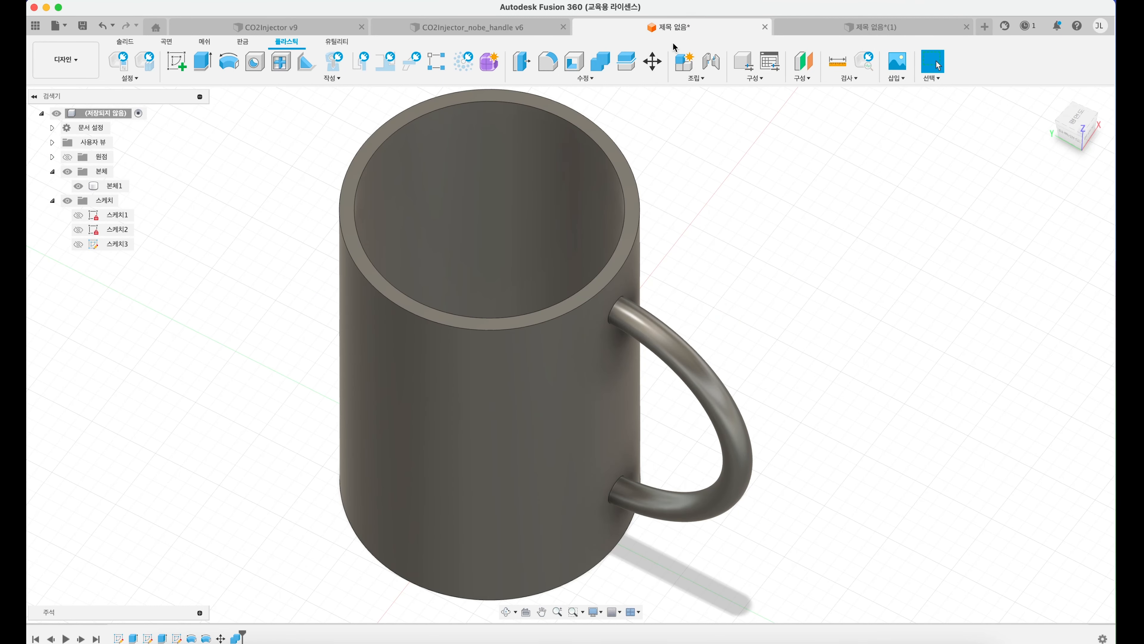
pyautogui.press('super+s')
pyautogui.write('처')
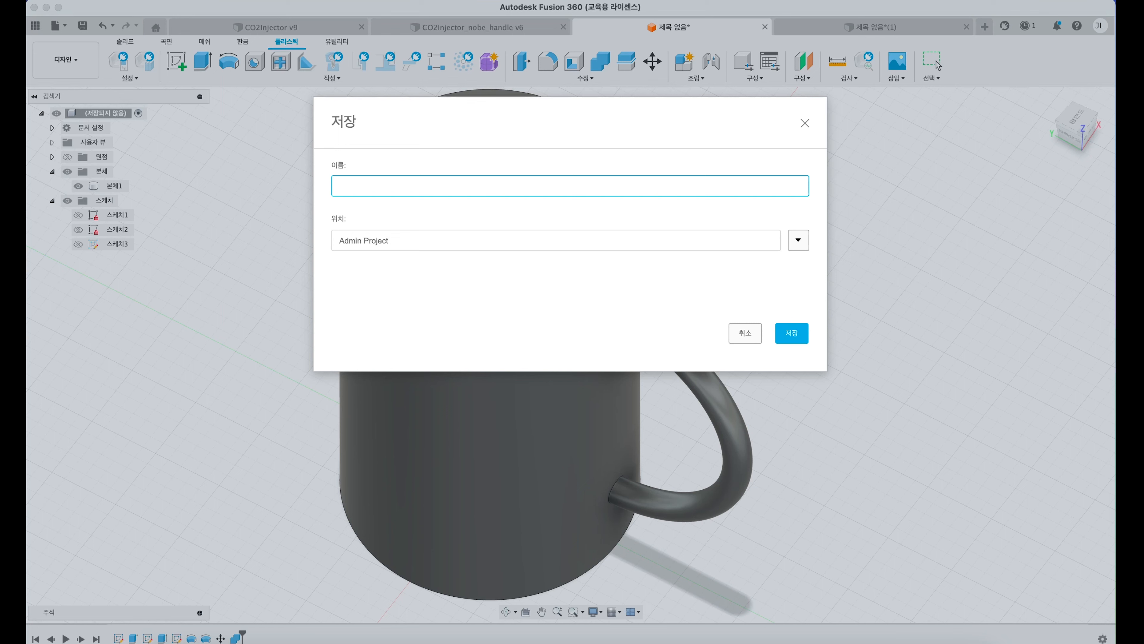
pyautogui.press('Return')
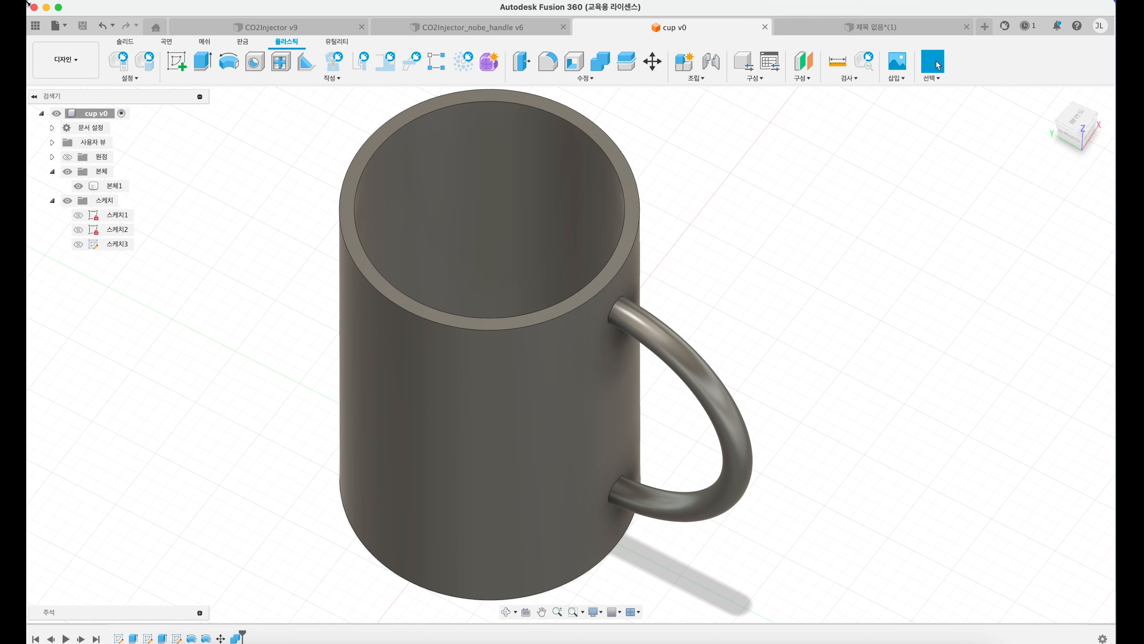
# Step: Export the mug design as the STL file cup v1 to the Desktop and dismiss the job status
pyautogui.click(58, 29)
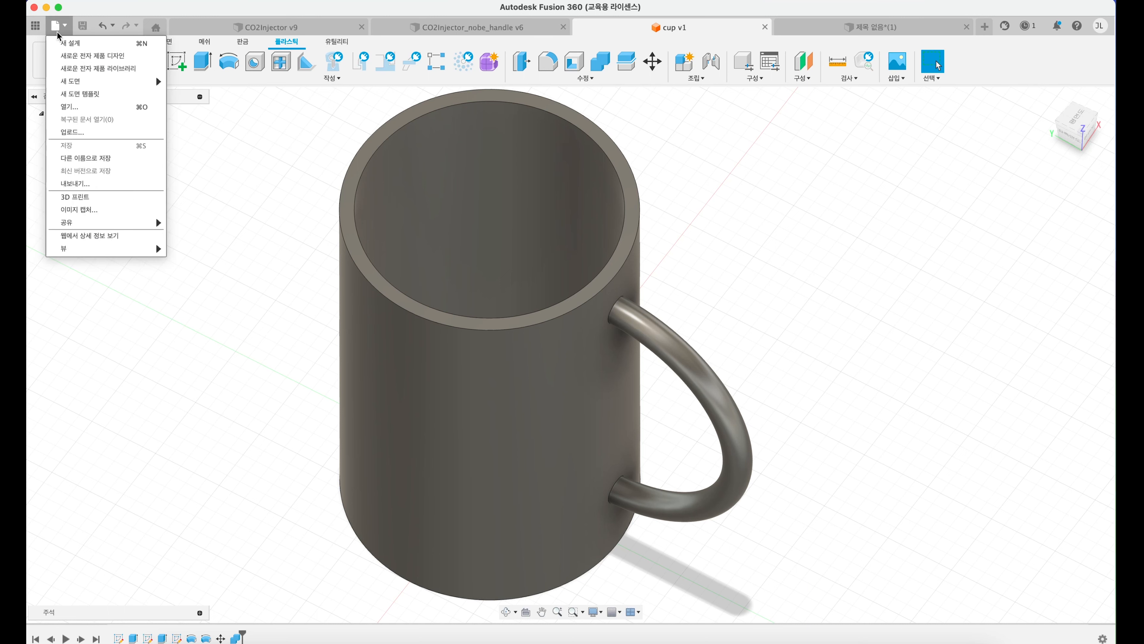
pyautogui.click(74, 183)
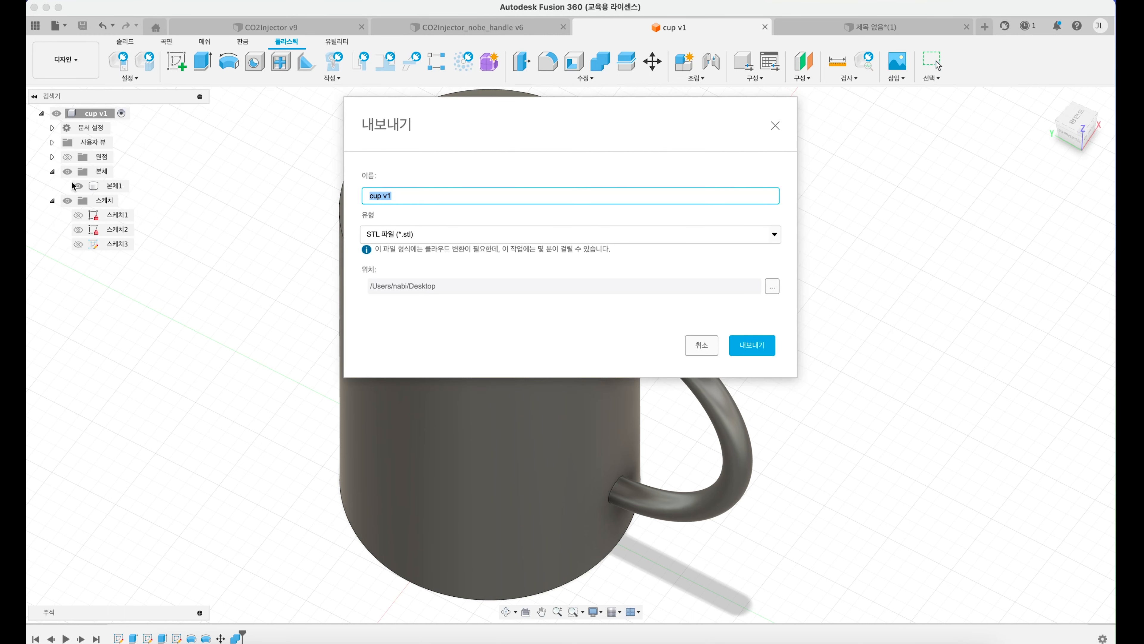
pyautogui.click(446, 233)
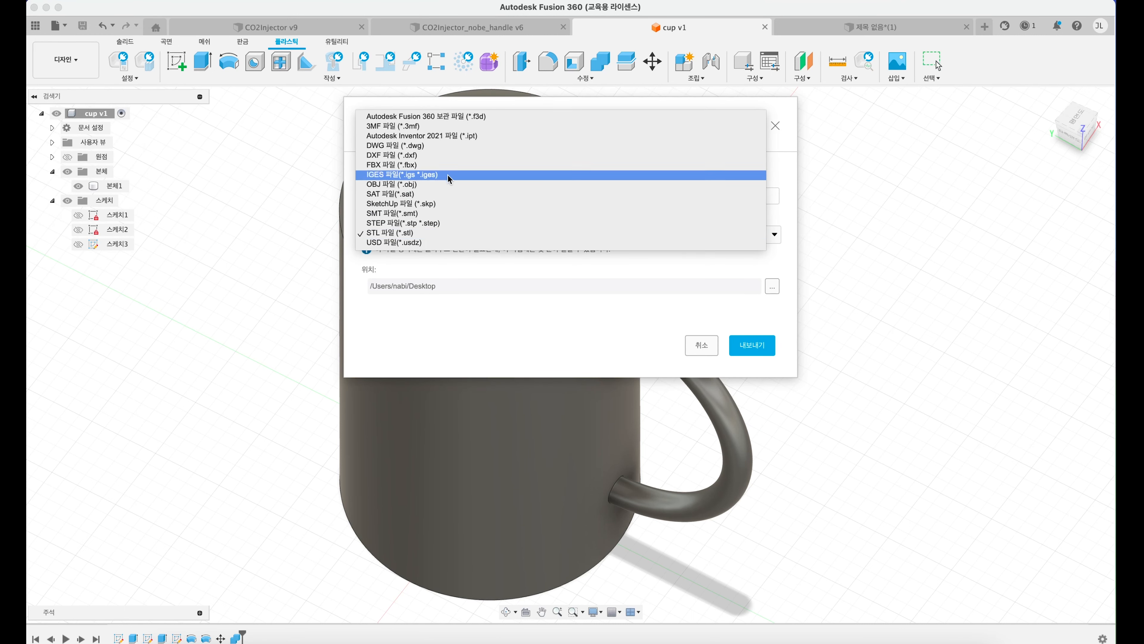
pyautogui.click(476, 118)
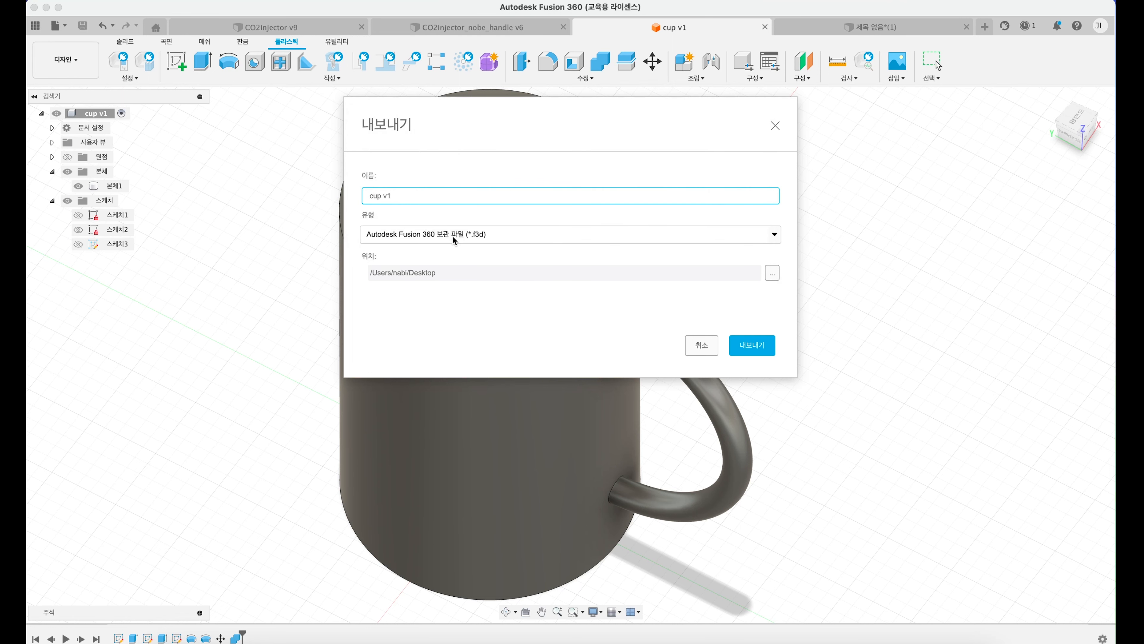
pyautogui.click(476, 236)
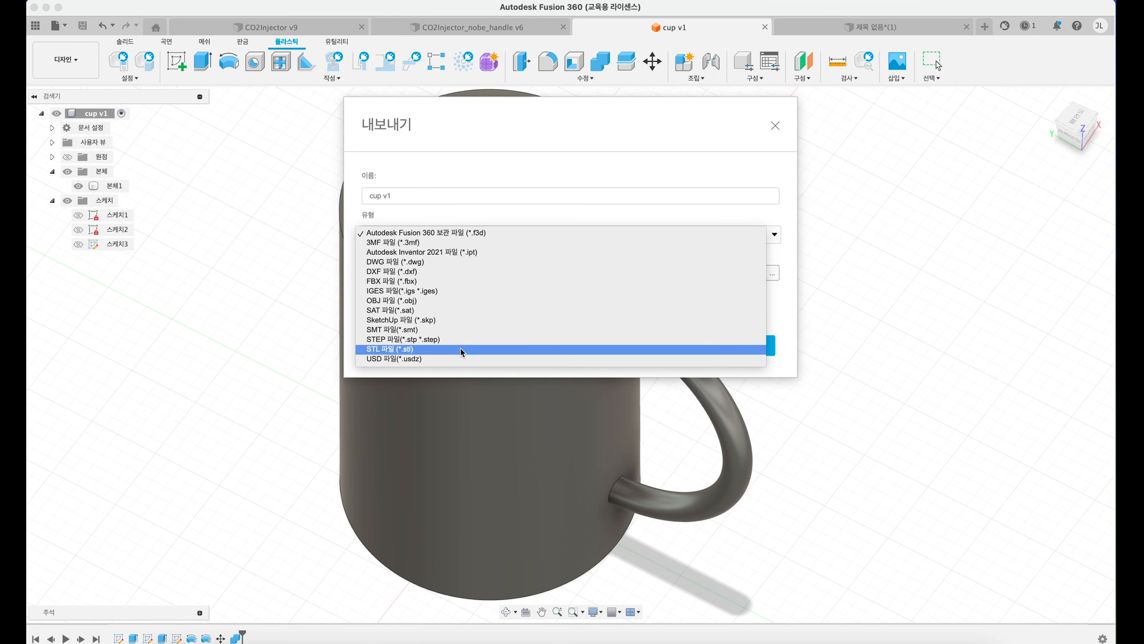
pyautogui.click(444, 349)
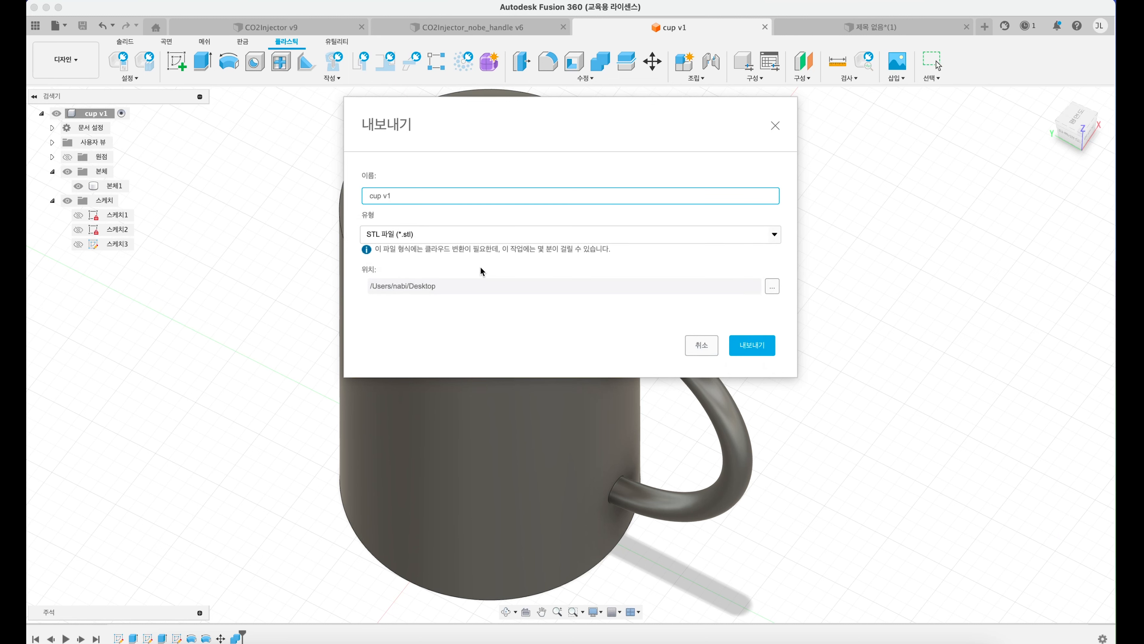
pyautogui.click(482, 239)
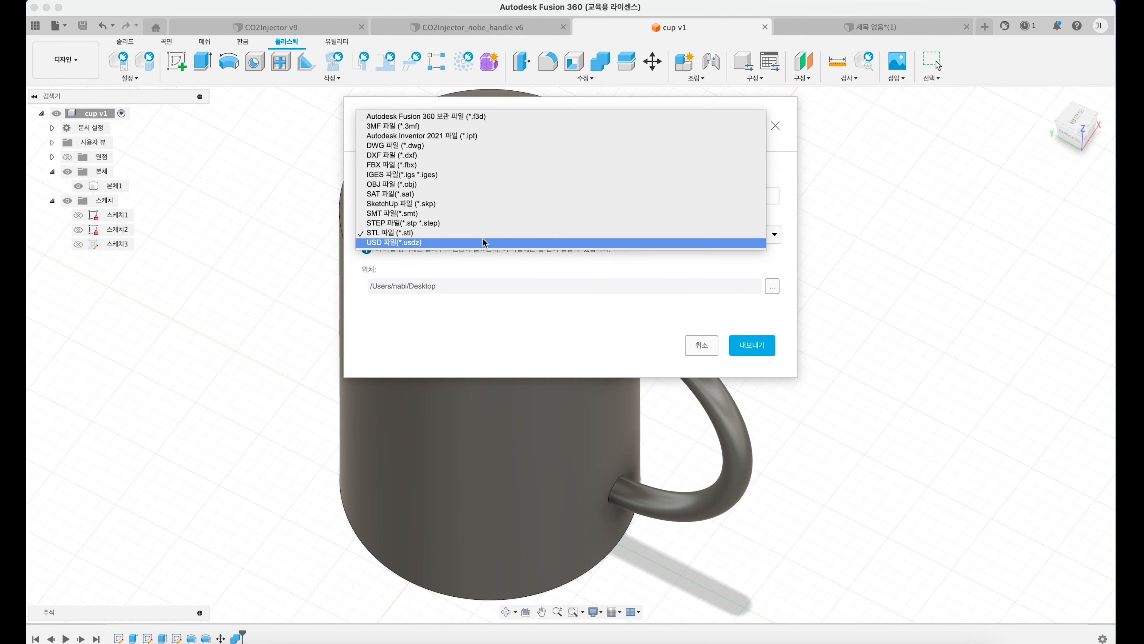
pyautogui.click(444, 233)
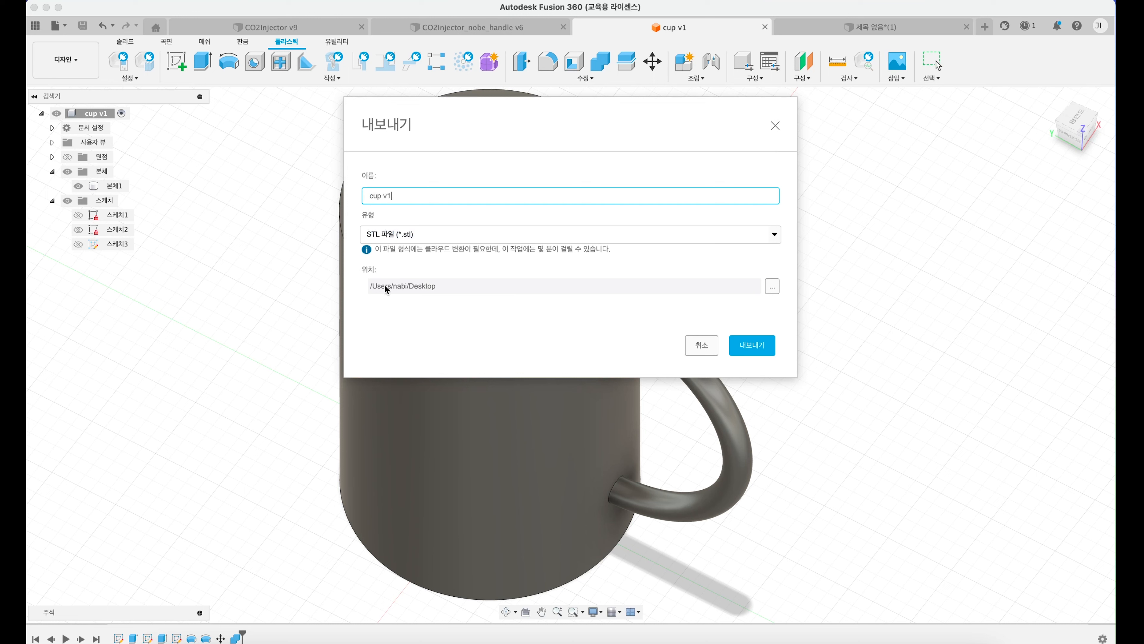
pyautogui.click(758, 352)
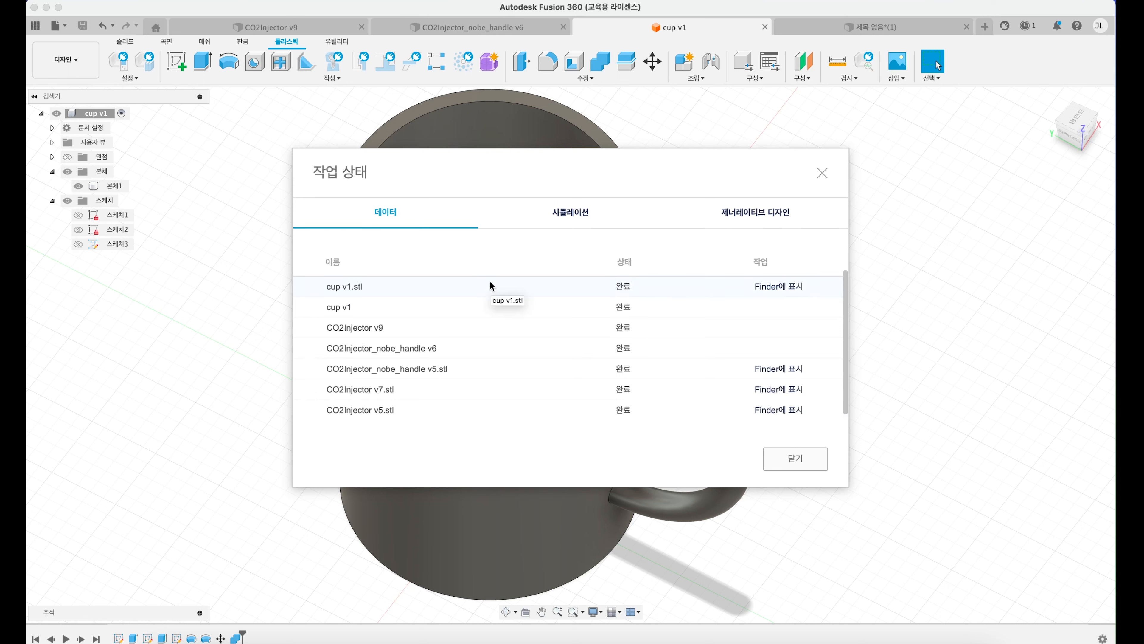
pyautogui.click(792, 458)
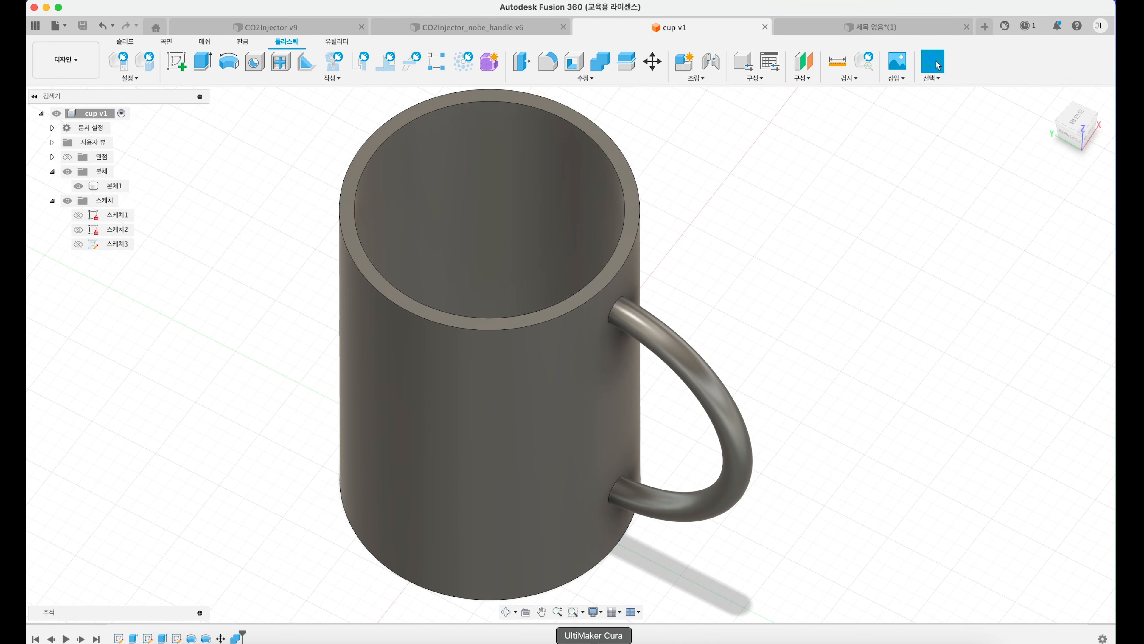
# Step: Switch to UltiMaker Cura and start adding a non-UltiMaker, non-networked printer
pyautogui.click(594, 641)
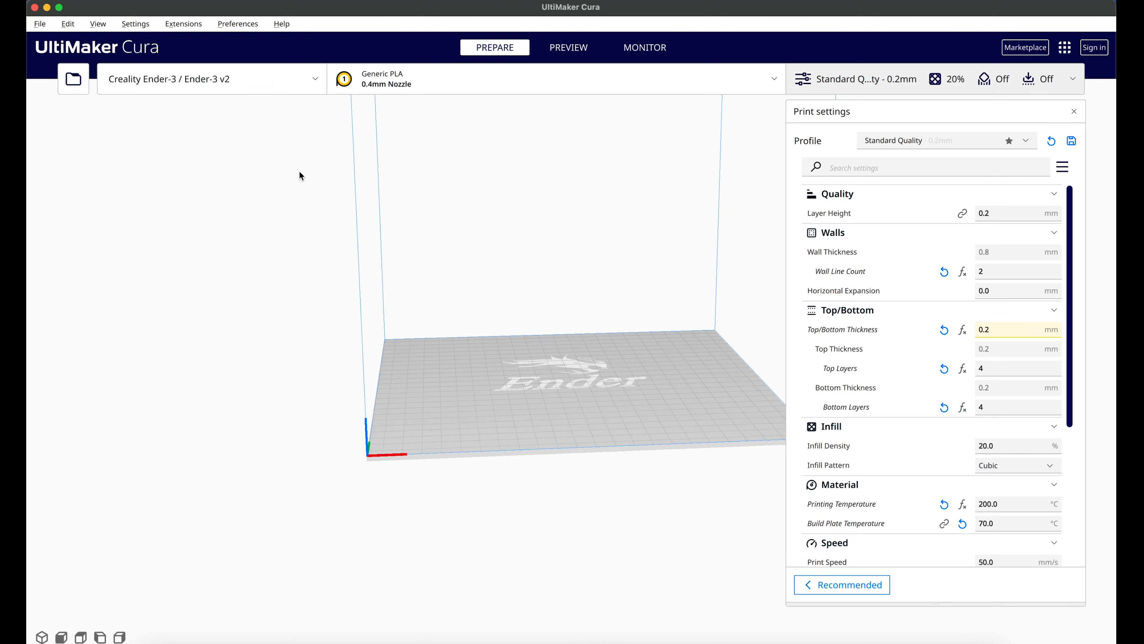
pyautogui.click(132, 25)
pyautogui.moveTo(167, 59)
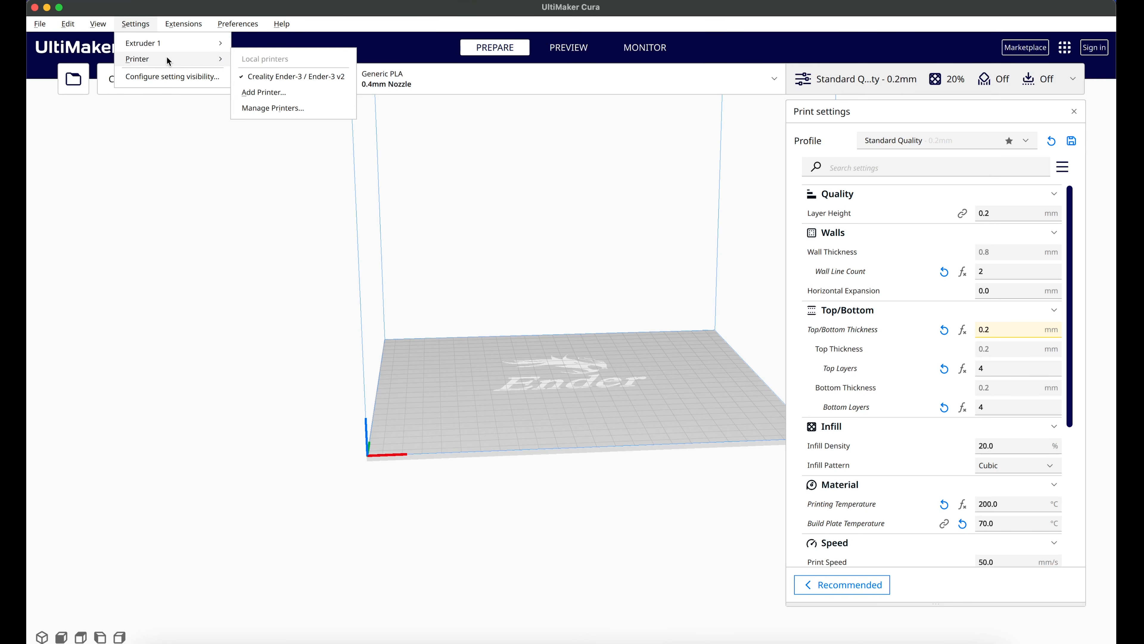
pyautogui.click(282, 92)
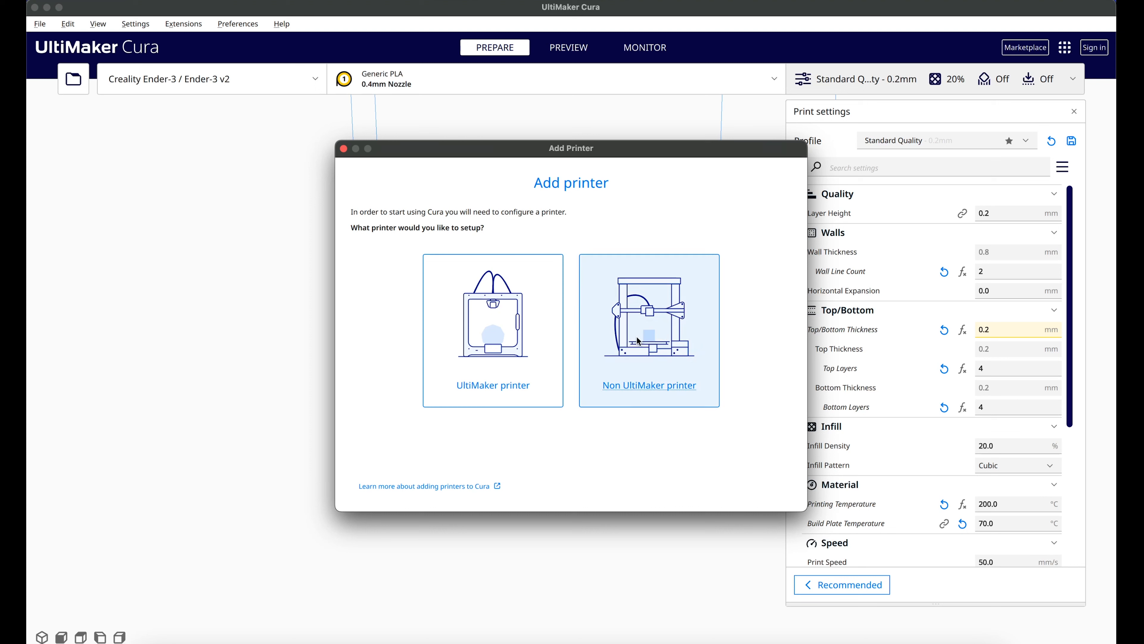
pyautogui.click(666, 339)
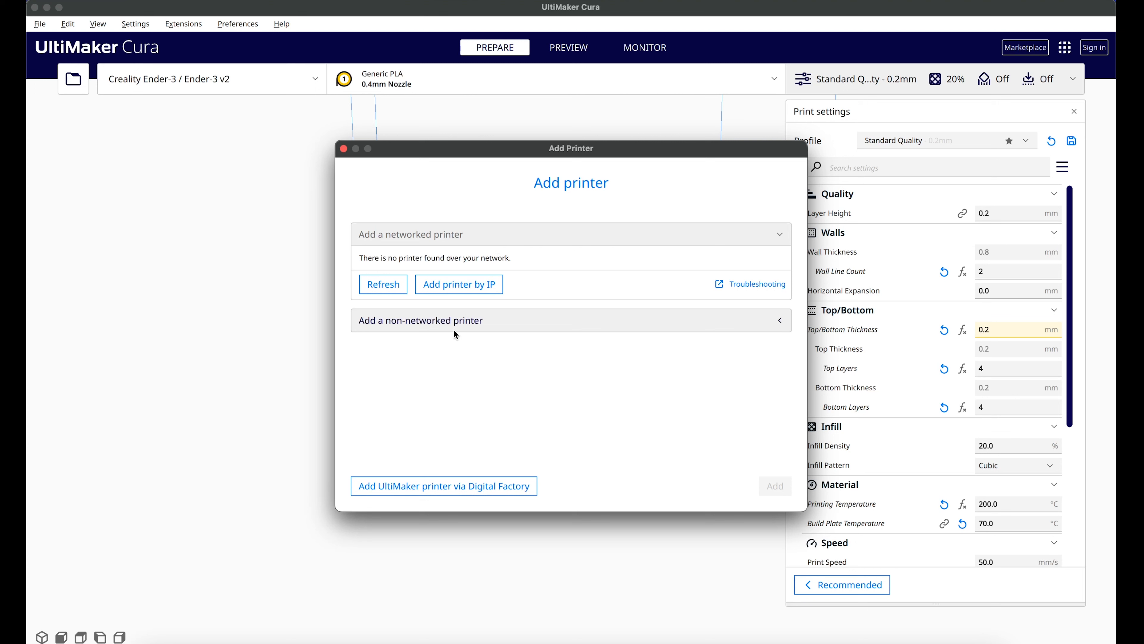
pyautogui.click(441, 328)
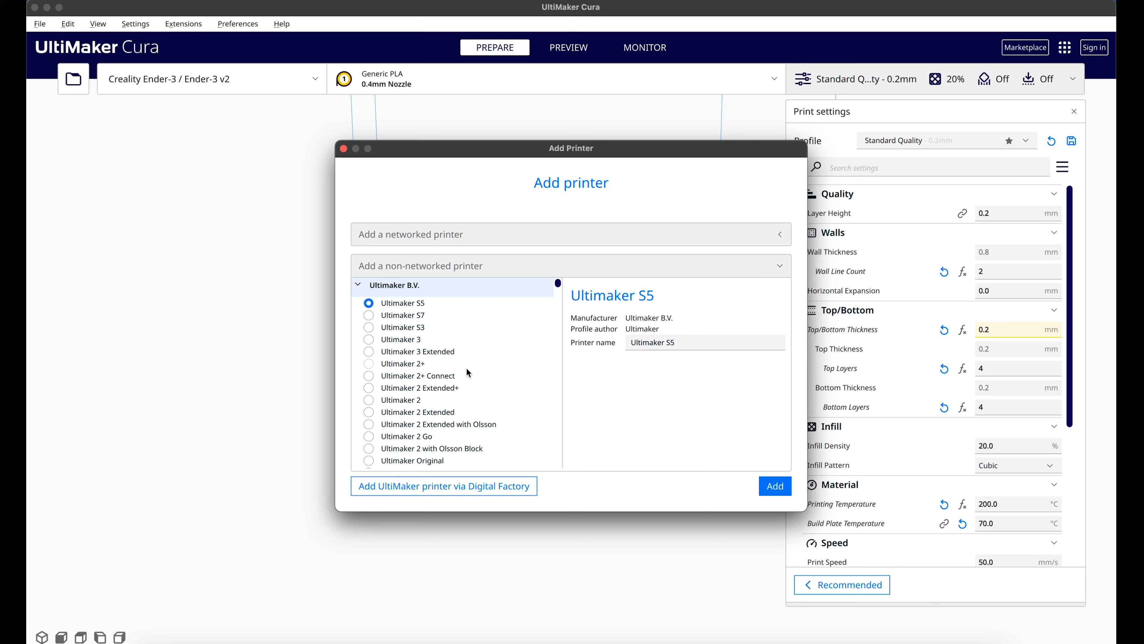
# Step: Find MakerBot among the manufacturers and add the MakerBotReplicator as a printer
pyautogui.scroll(-3, 436, 397)
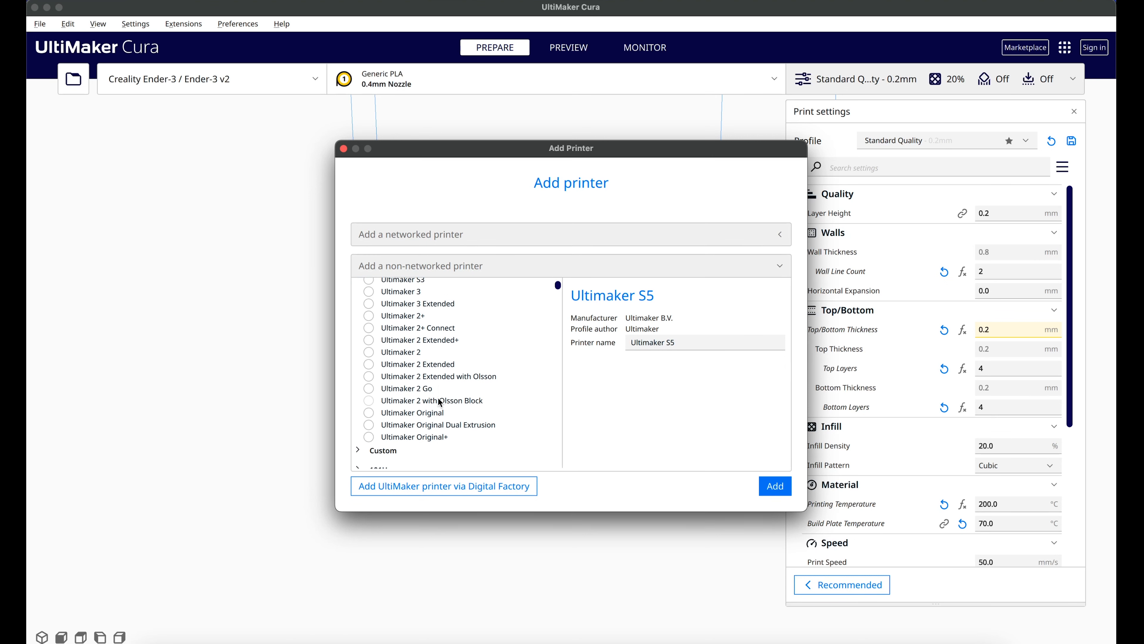
pyautogui.scroll(-4, 436, 397)
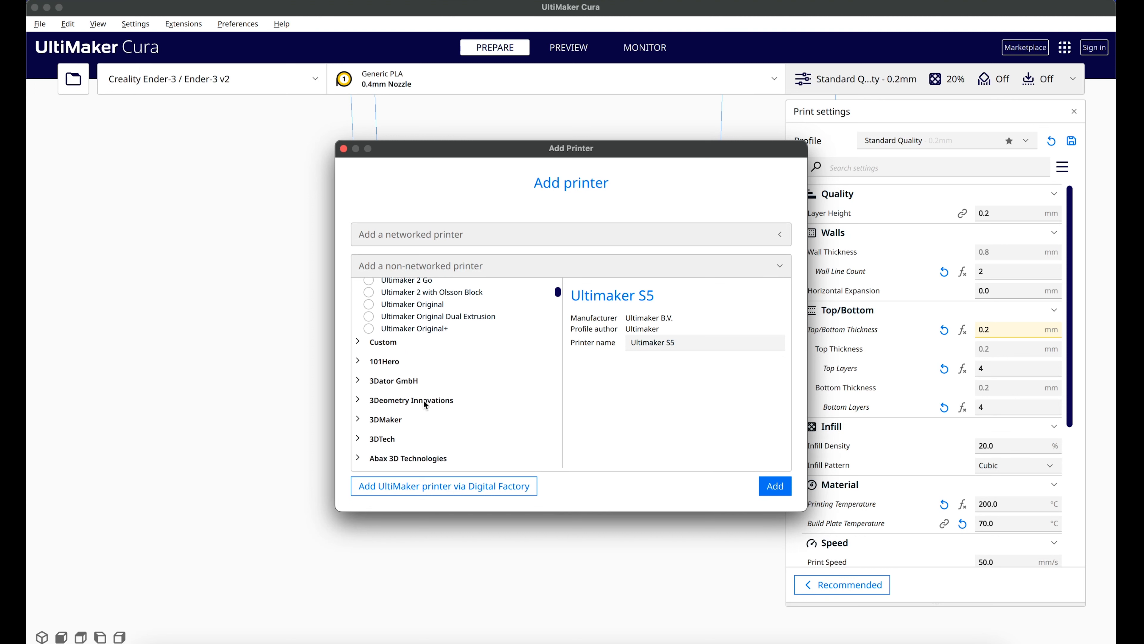
pyautogui.scroll(-1, 422, 401)
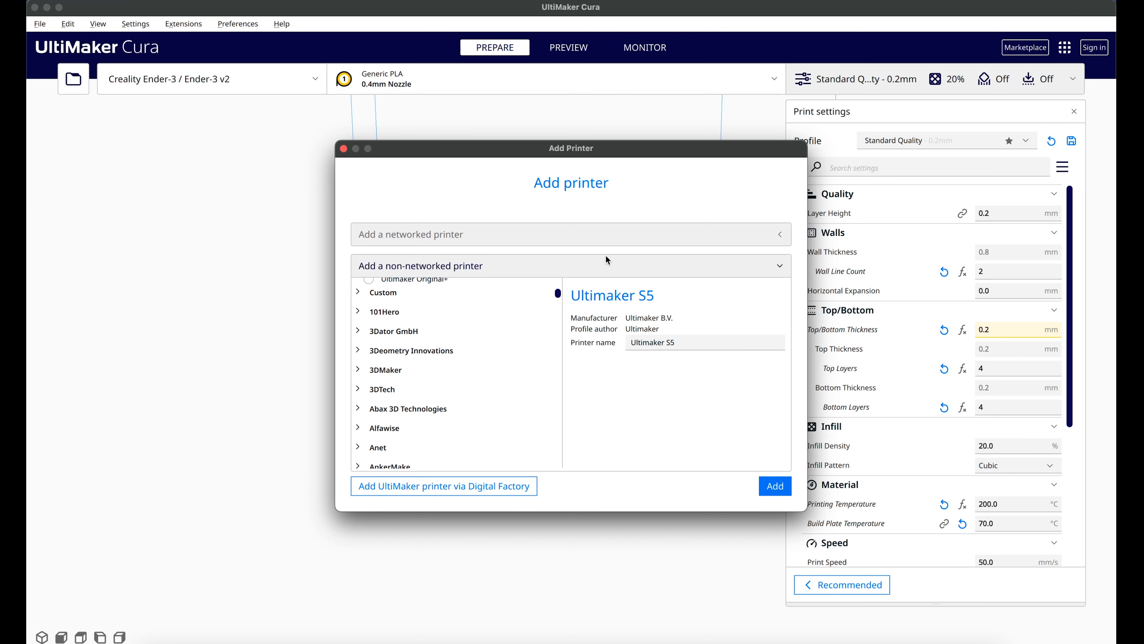
pyautogui.moveTo(561, 291); pyautogui.dragTo(560, 295)
pyautogui.scroll(10, 431, 326)
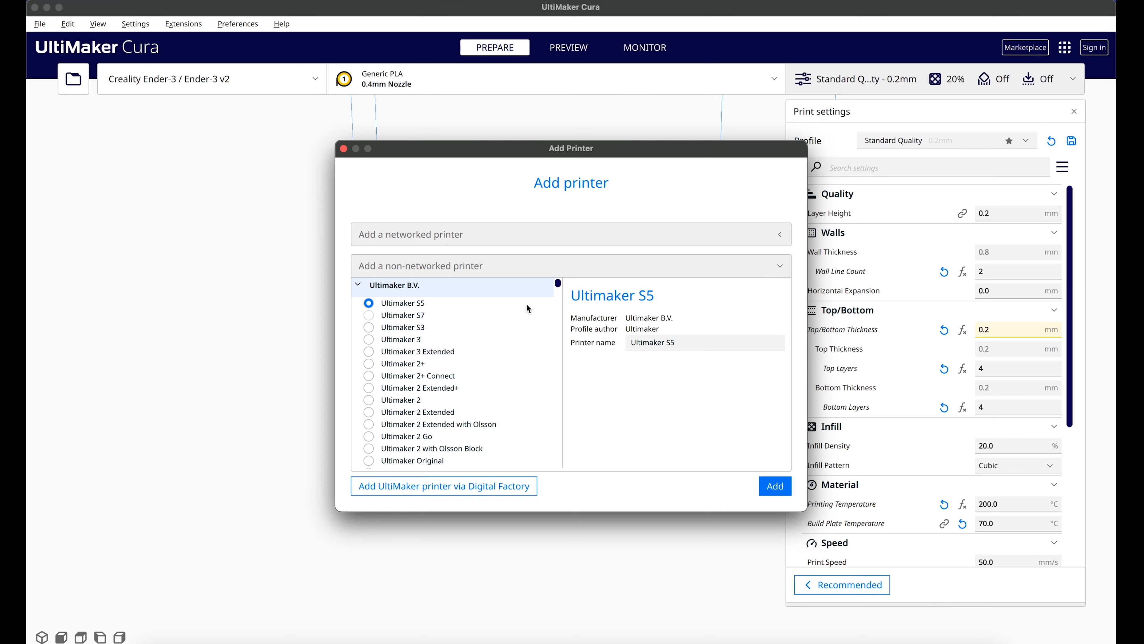
pyautogui.moveTo(559, 282); pyautogui.dragTo(558, 398)
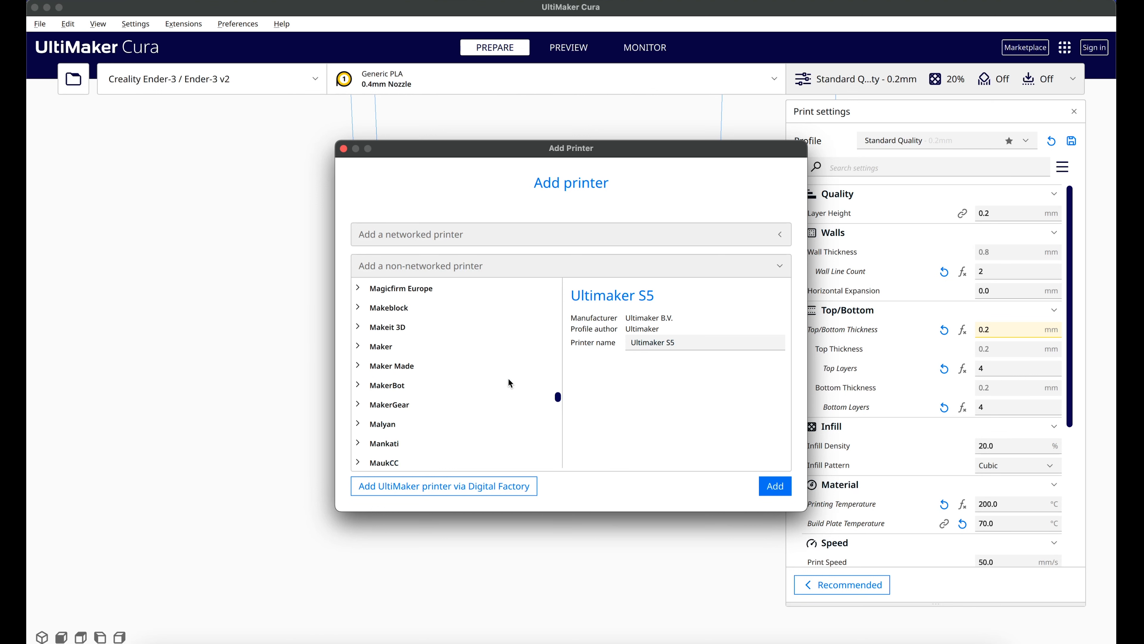
pyautogui.click(361, 386)
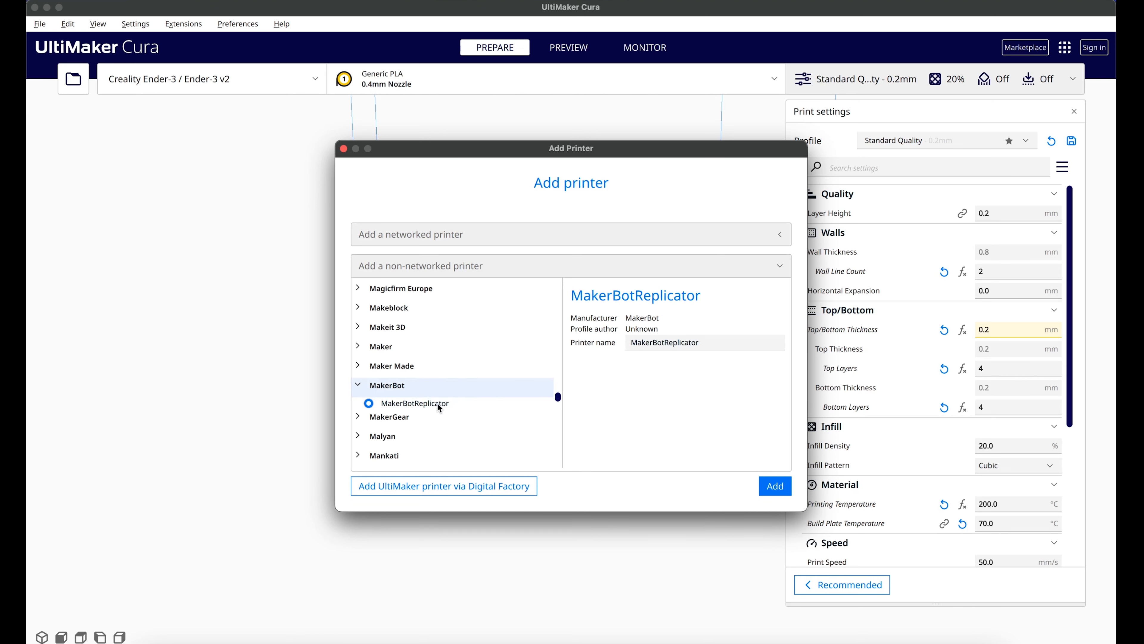
pyautogui.click(783, 495)
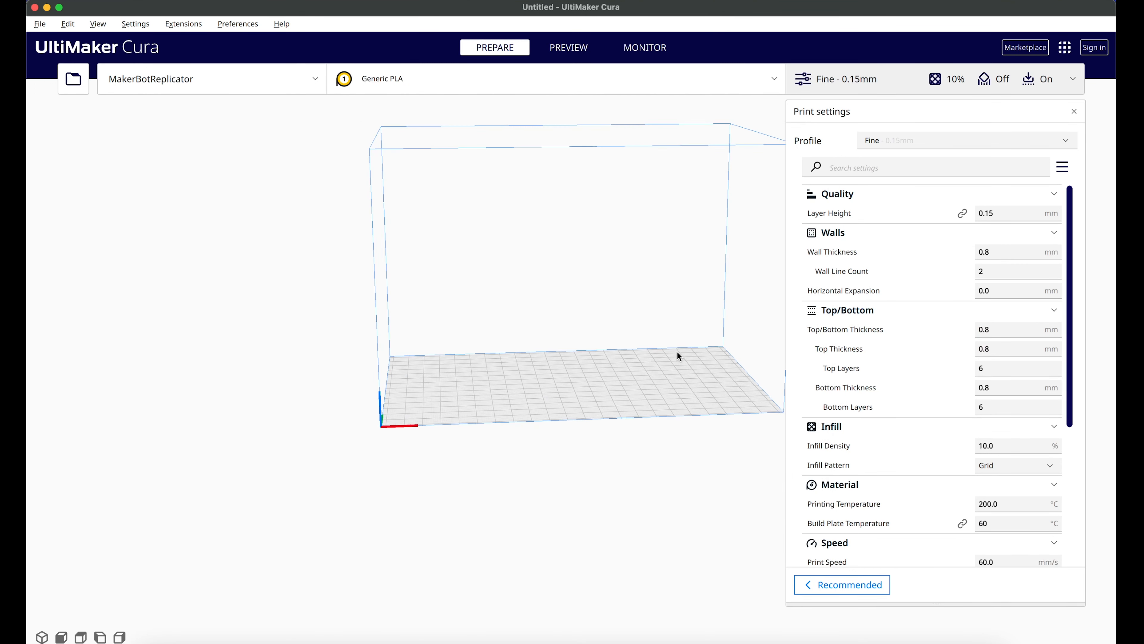
# Step: Load the exported cup v1.stl file from the Desktop into the Cura scene
pyautogui.moveTo(613, 354); pyautogui.dragTo(607, 371, button='middle')
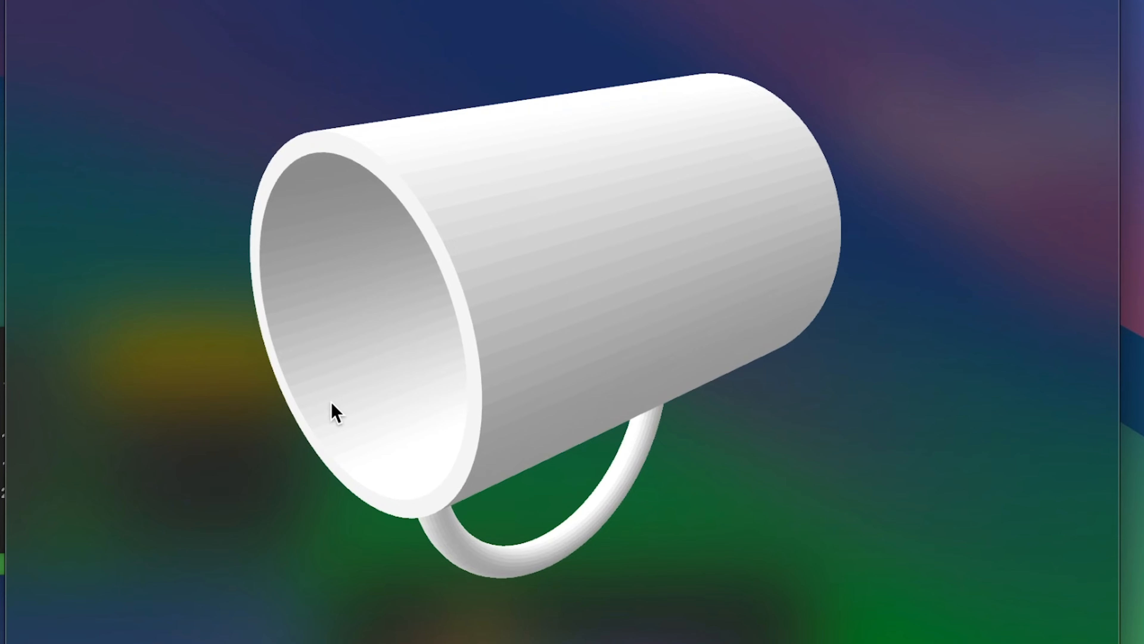
pyautogui.moveTo(332, 409); pyautogui.dragTo(663, 402)
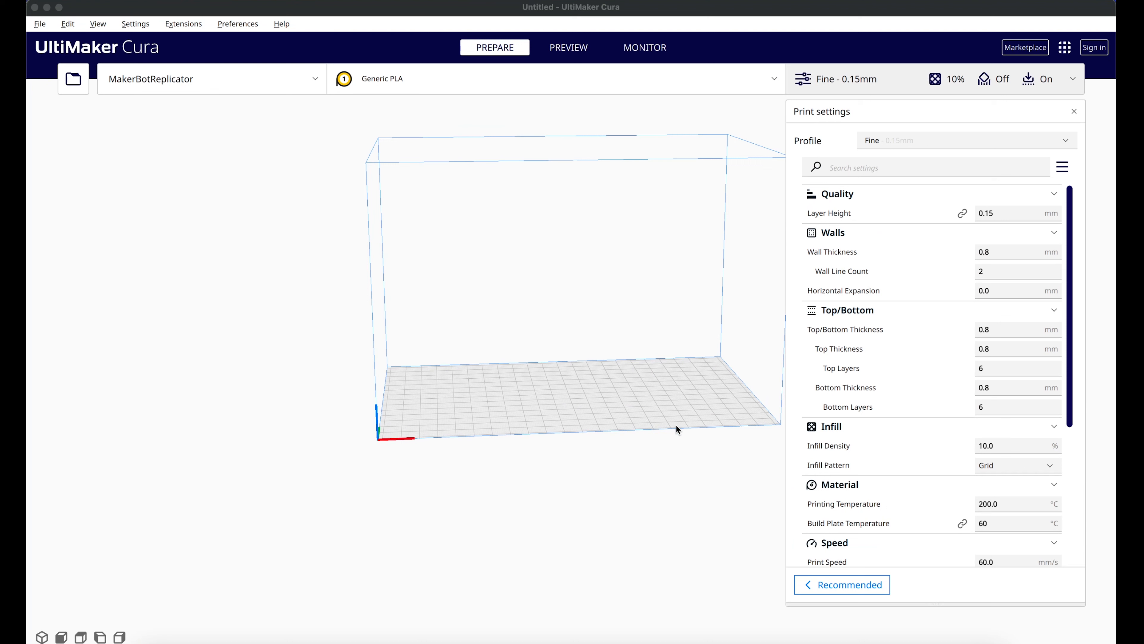
pyautogui.click(477, 6)
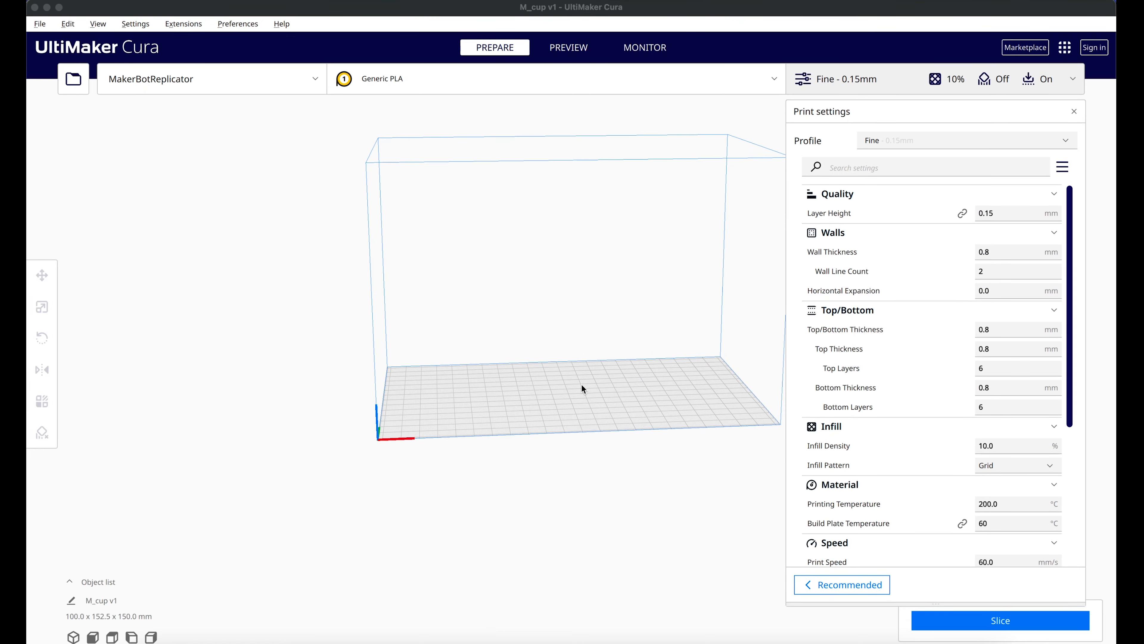
# Step: Move the cup model along the X axis onto the build plate, to about X 10.87 mm
pyautogui.moveTo(546, 364); pyautogui.dragTo(559, 412, button='right')
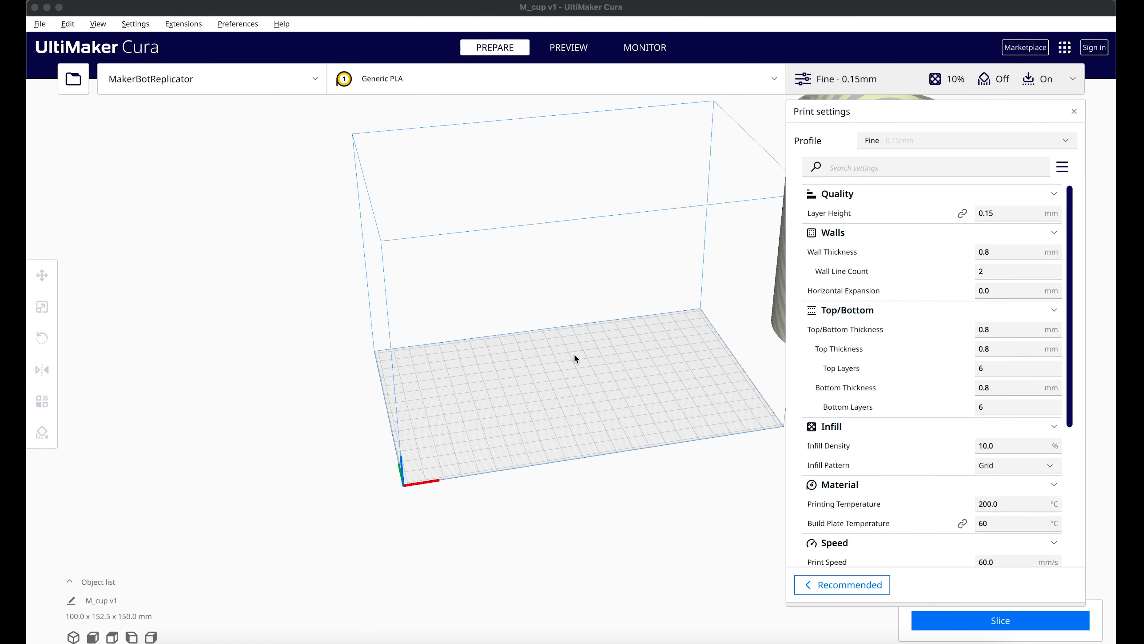
pyautogui.scroll(-1, 577, 354)
pyautogui.scroll(3, 668, 341)
pyautogui.scroll(-4, 668, 341)
pyautogui.scroll(2, 667, 340)
pyautogui.scroll(-4, 665, 343)
pyautogui.moveTo(656, 350); pyautogui.dragTo(595, 350, button='middle')
pyautogui.click(702, 319)
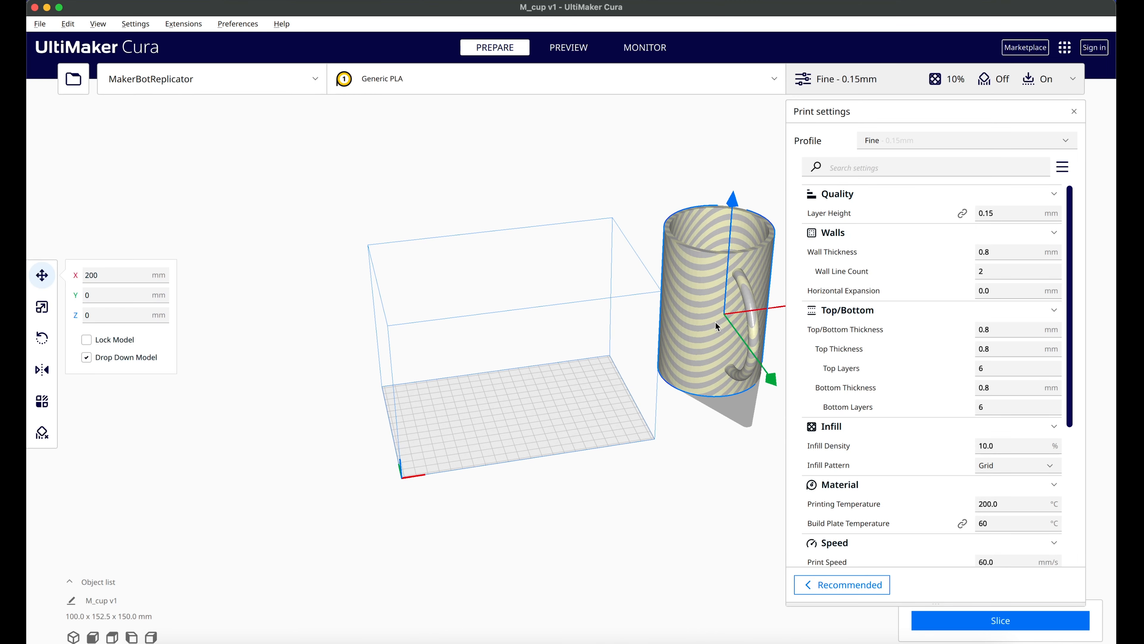
pyautogui.scroll(-3, 606, 315)
pyautogui.moveTo(549, 316); pyautogui.dragTo(481, 376, button='middle')
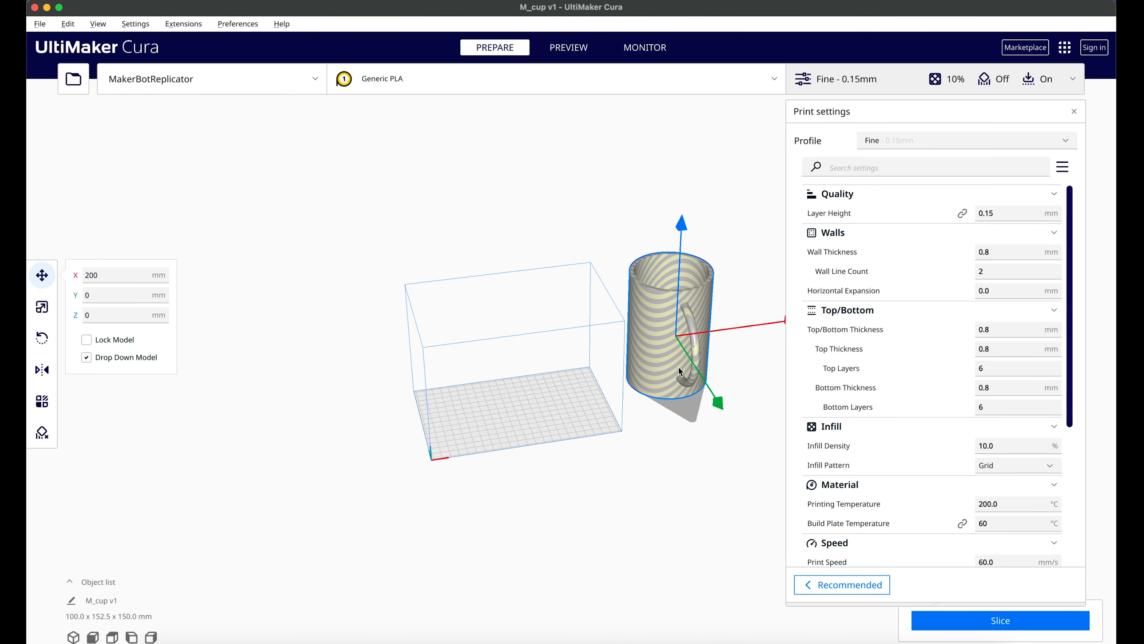
pyautogui.moveTo(777, 326); pyautogui.dragTo(512, 368)
pyautogui.click(346, 331)
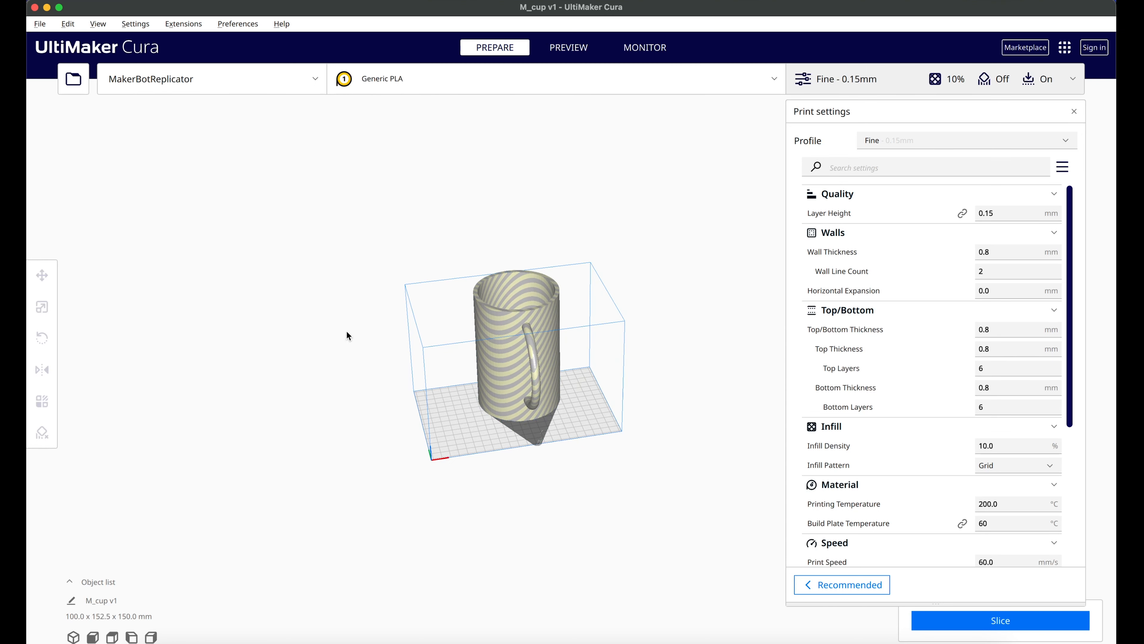
# Step: Scale the cup model uniformly to 50%, giving it an X size of 50 mm
pyautogui.click(538, 339)
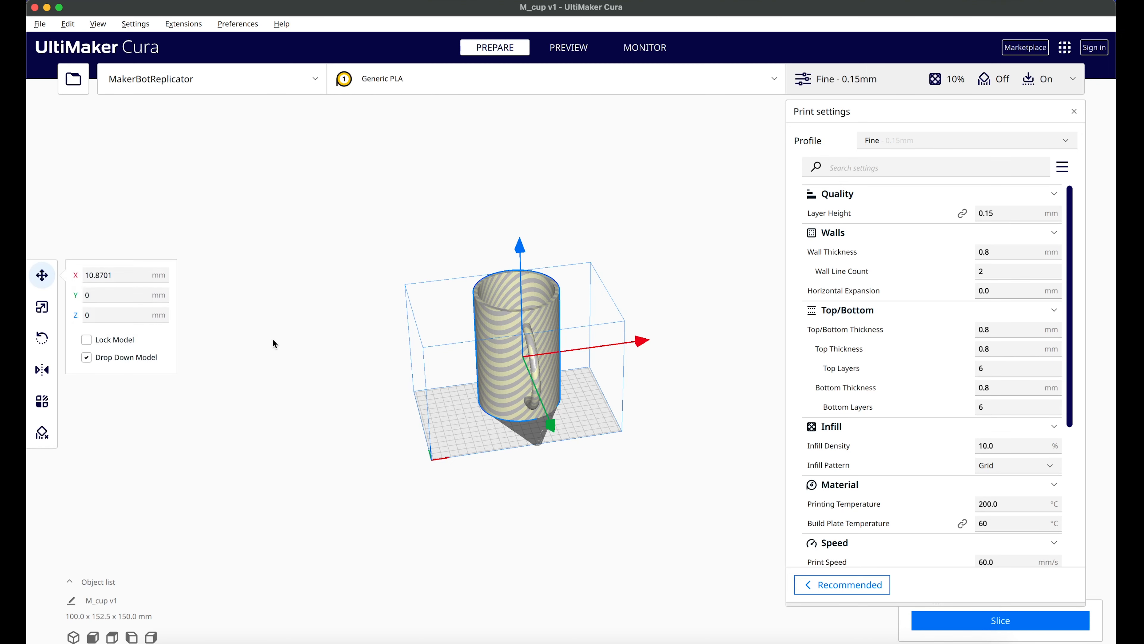
pyautogui.click(47, 308)
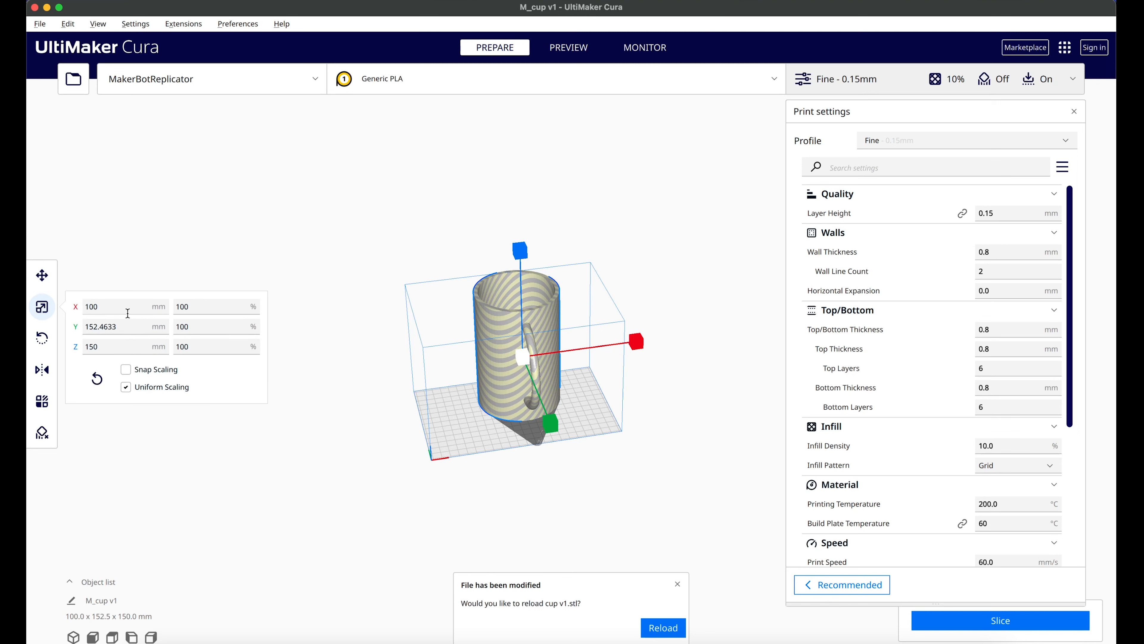
pyautogui.moveTo(193, 308); pyautogui.dragTo(117, 306)
pyautogui.write('50')
pyautogui.press('Return')
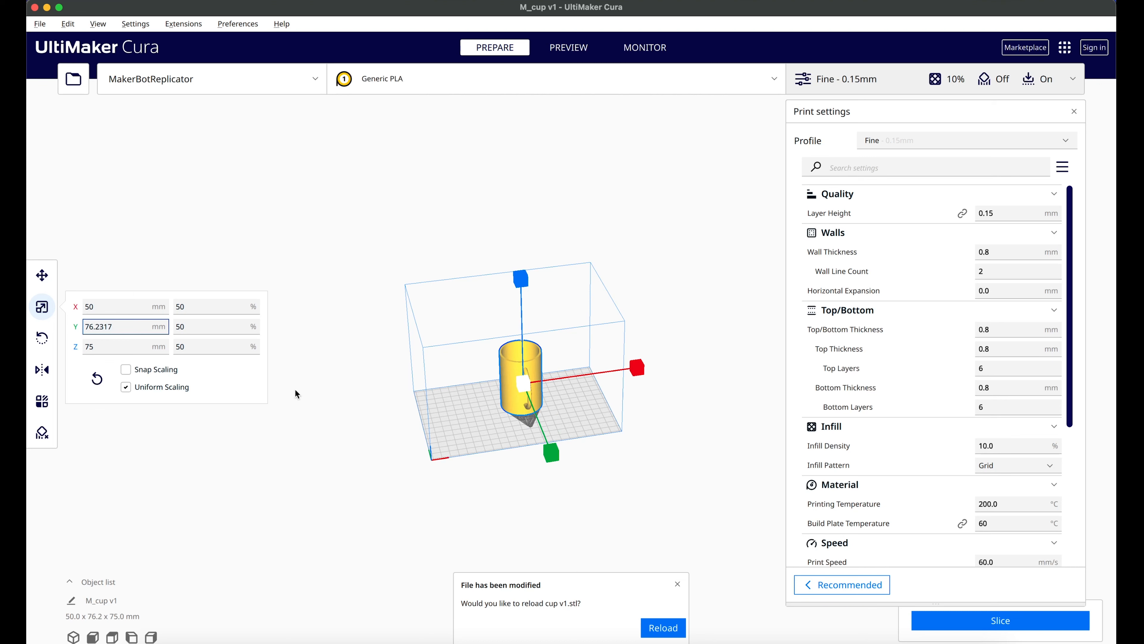
# Step: Examine the scaled cup on the build plate up close and review its Move, Scale and Rotate options
pyautogui.click(471, 415)
pyautogui.moveTo(469, 414); pyautogui.dragTo(513, 414, button='right')
pyautogui.scroll(6, 514, 413)
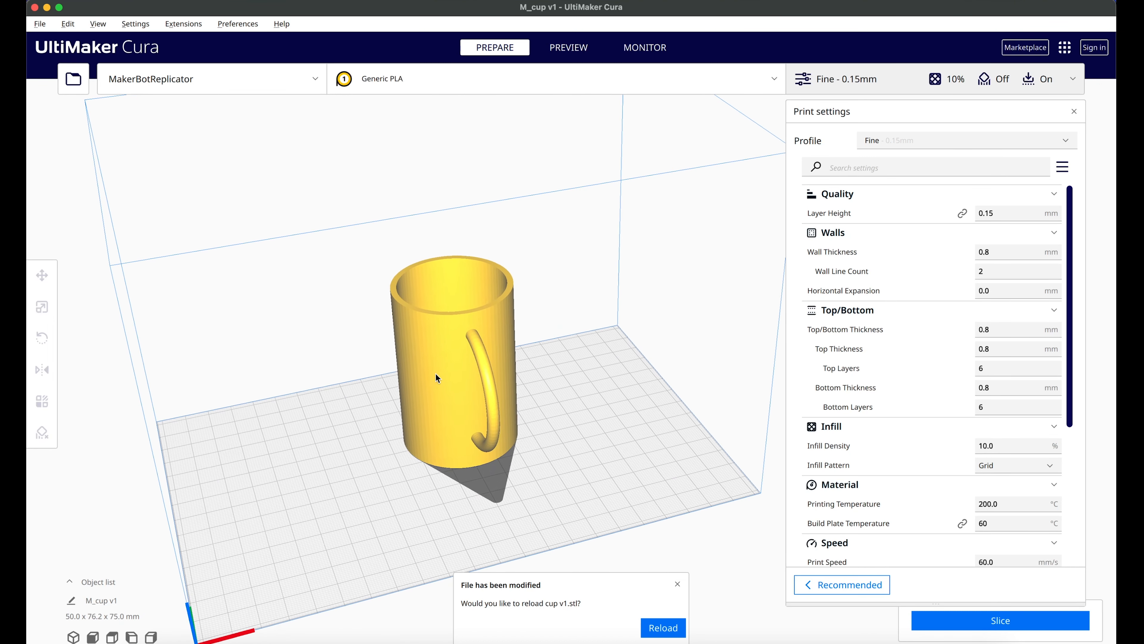
pyautogui.moveTo(420, 384); pyautogui.dragTo(492, 380, button='right')
pyautogui.moveTo(842, 349)
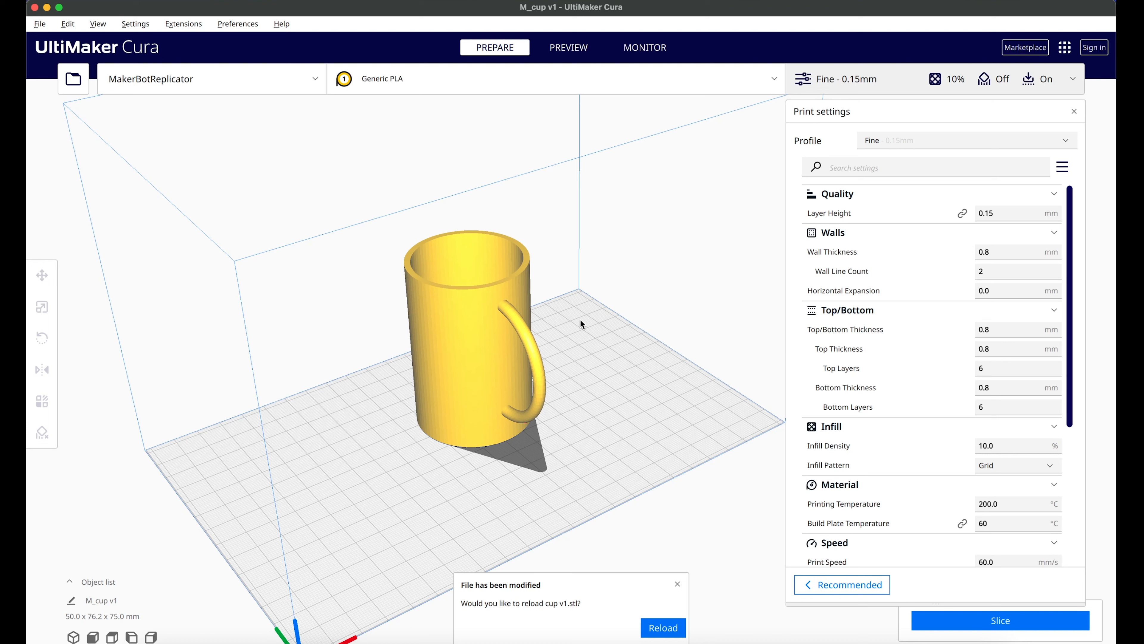
pyautogui.click(477, 336)
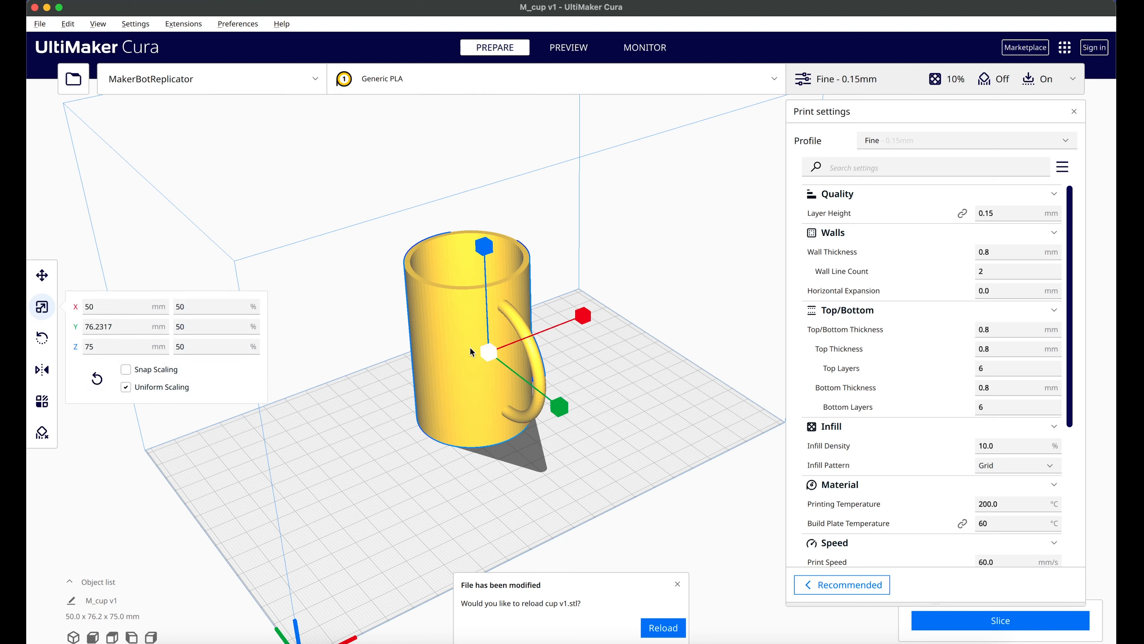
pyautogui.click(44, 277)
pyautogui.click(42, 308)
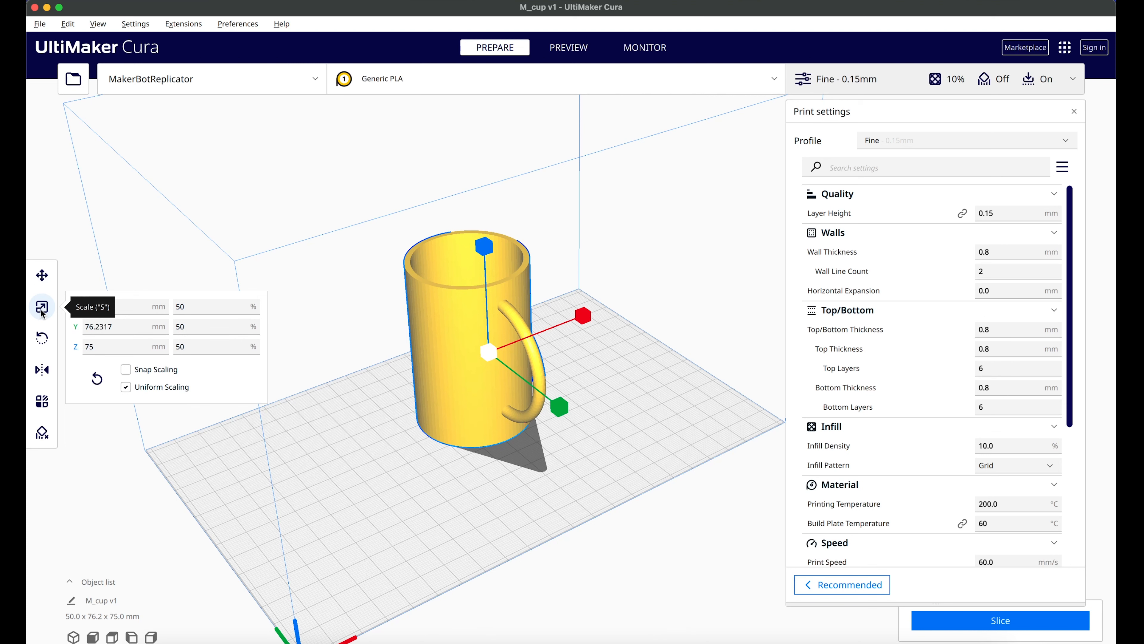
pyautogui.click(44, 337)
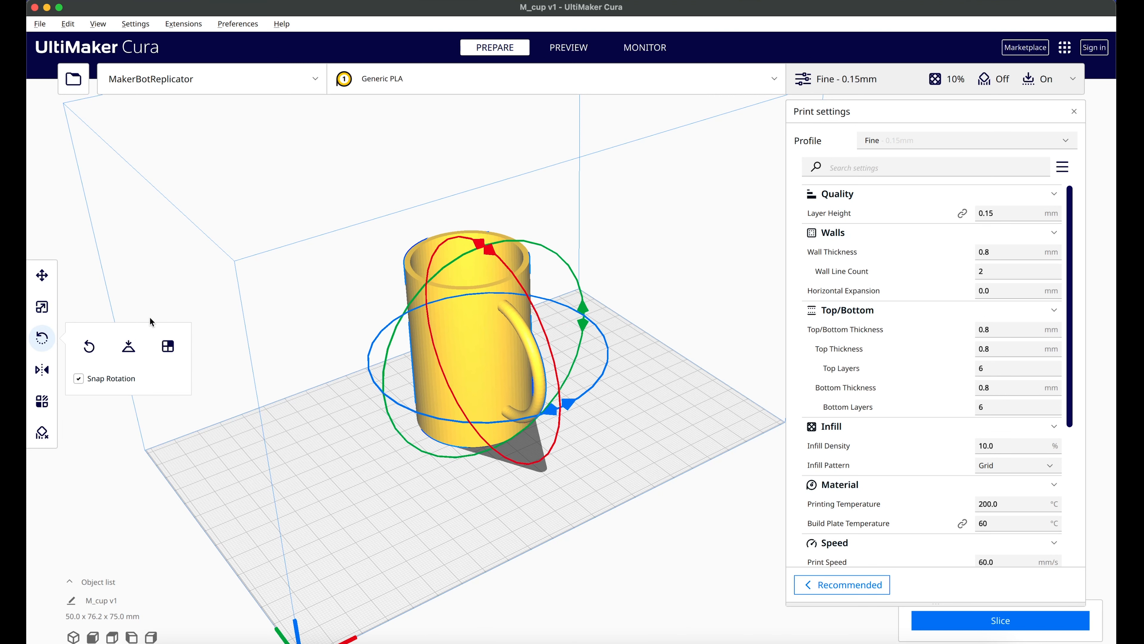
pyautogui.click(47, 276)
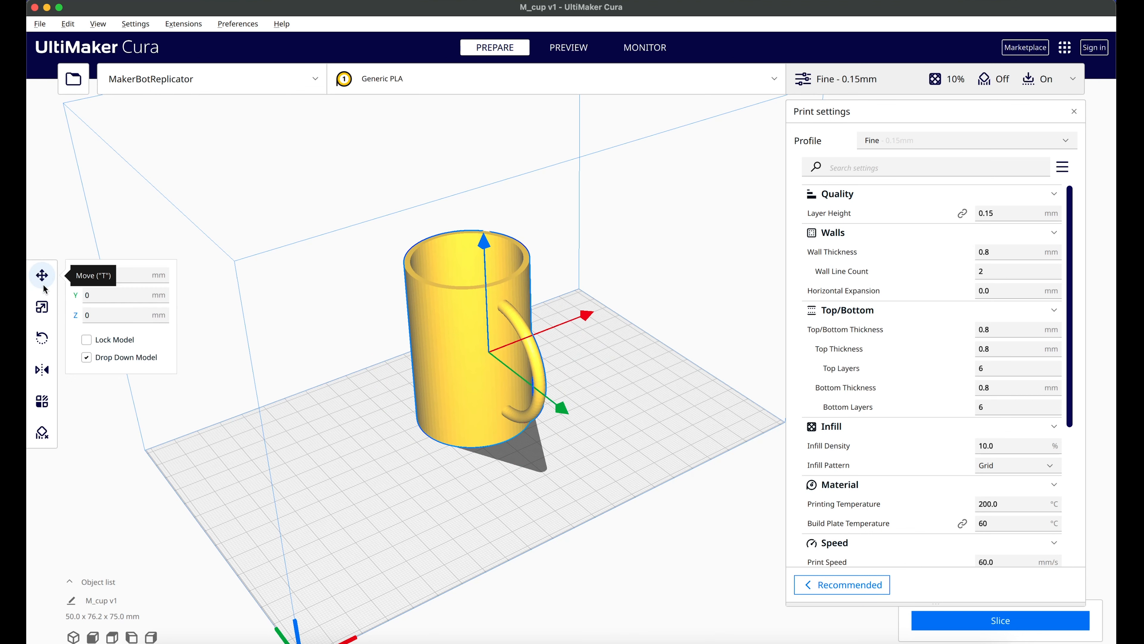
pyautogui.click(42, 306)
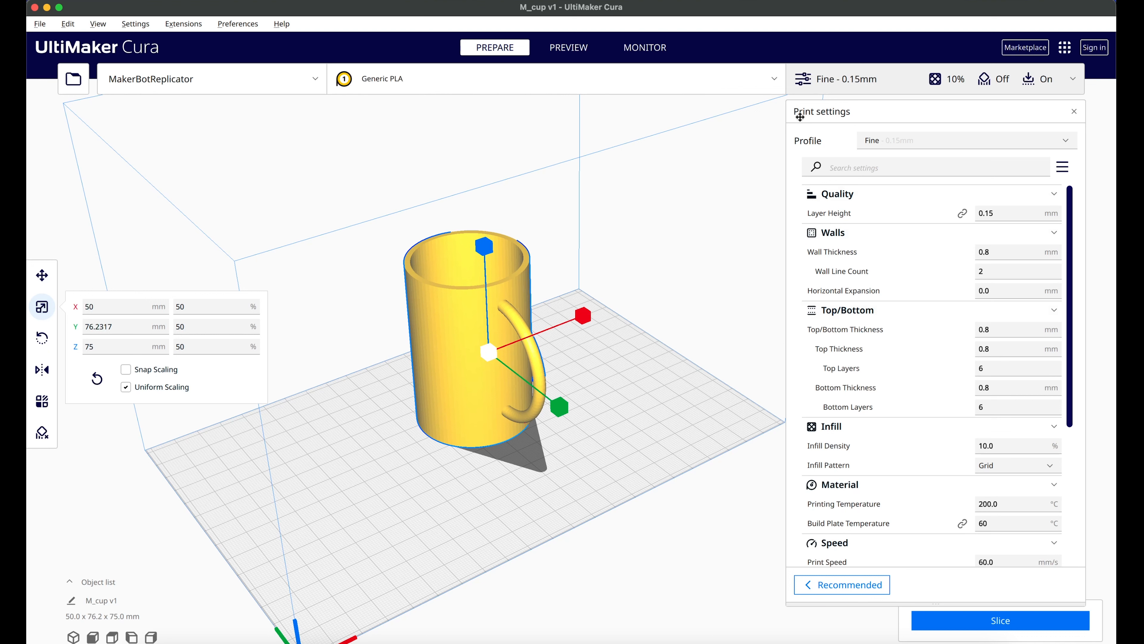
# Step: Review the MakerBotReplicator's Fine 0.15 mm print settings, from quality and walls through infill, material, speed and travel
pyautogui.click(882, 77)
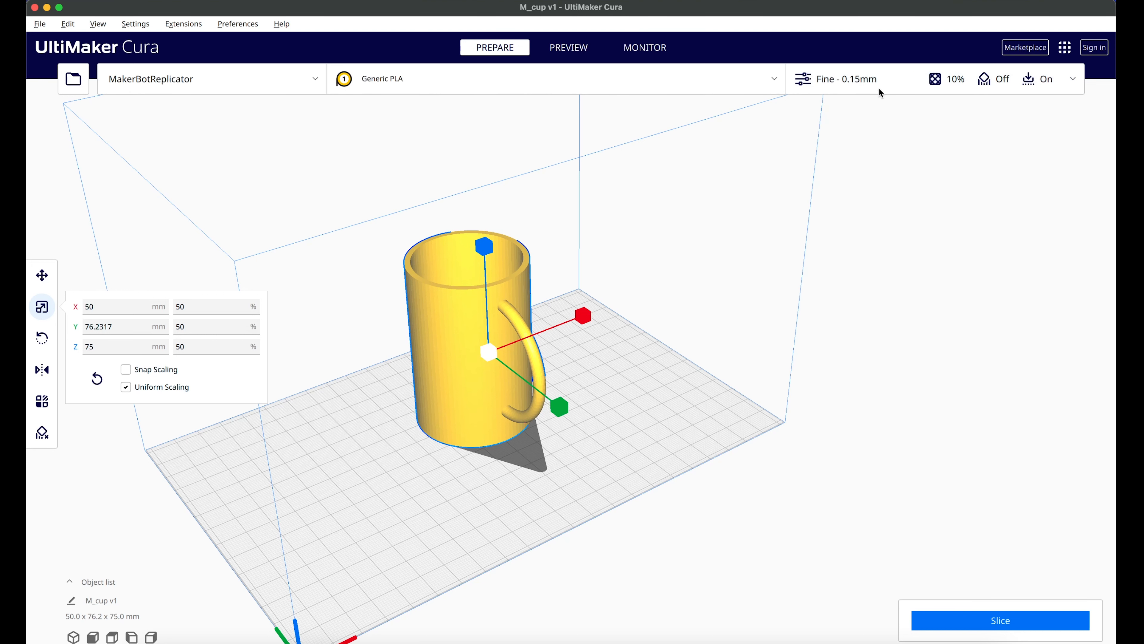
pyautogui.click(880, 85)
pyautogui.click(884, 81)
pyautogui.click(884, 81)
pyautogui.click(884, 80)
pyautogui.click(884, 80)
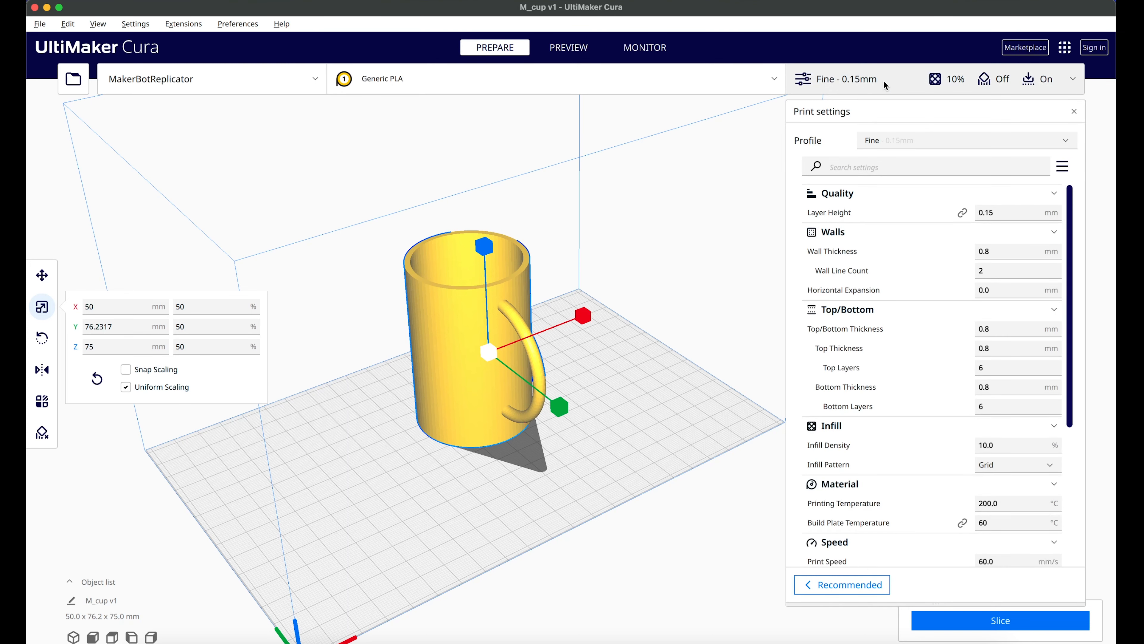
pyautogui.click(883, 80)
pyautogui.click(882, 80)
pyautogui.scroll(-3, 912, 431)
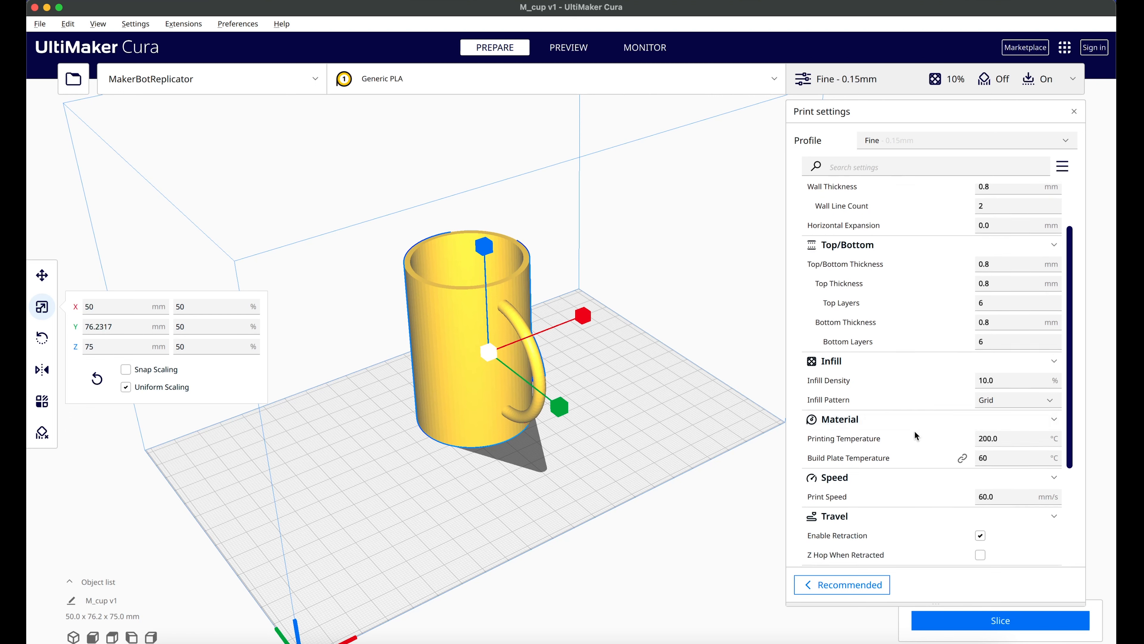
pyautogui.scroll(-3, 914, 430)
pyautogui.scroll(6, 901, 426)
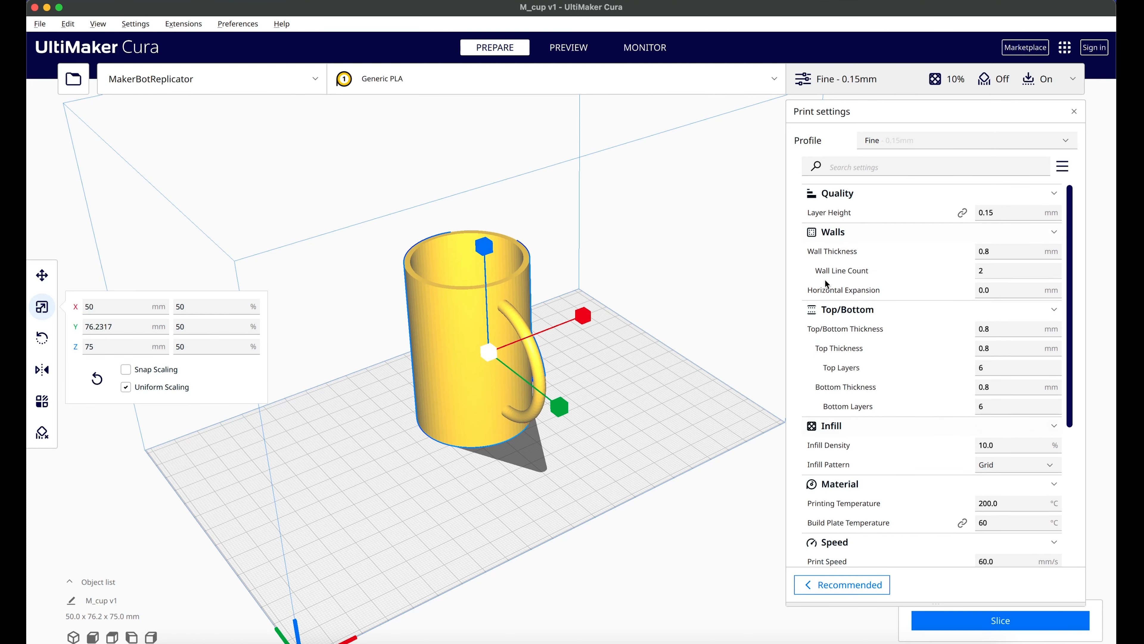
# Step: Switch the active printer to Creality Ender-3 / Ender-3 v2 and review its wall thickness and wall line count settings
pyautogui.click(266, 84)
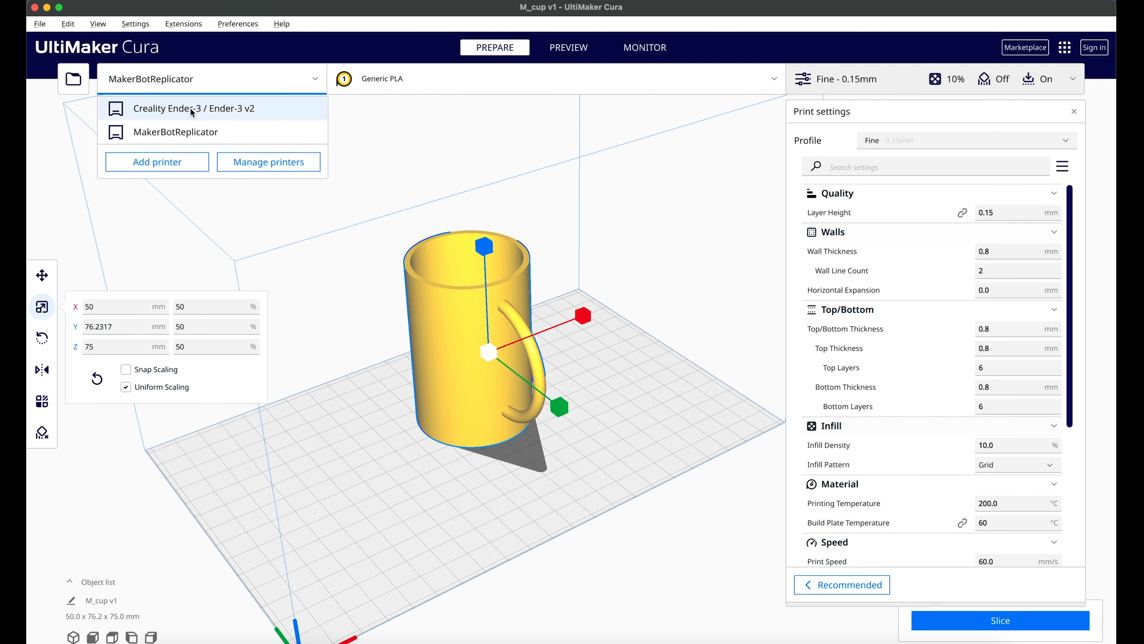
pyautogui.click(201, 110)
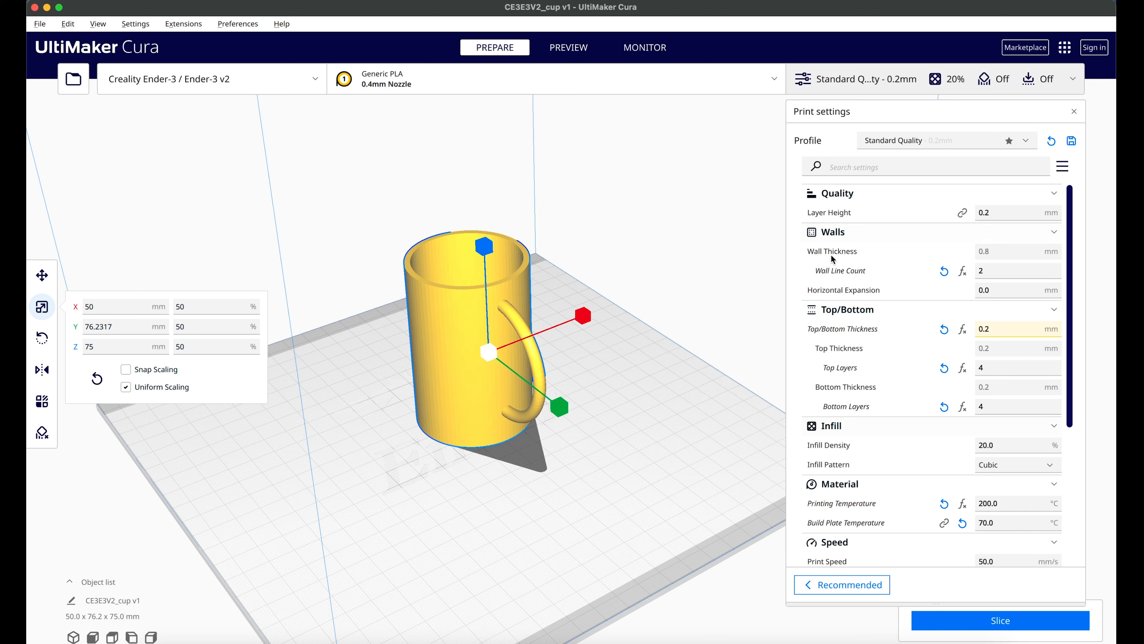
pyautogui.moveTo(843, 255)
pyautogui.moveTo(1054, 274)
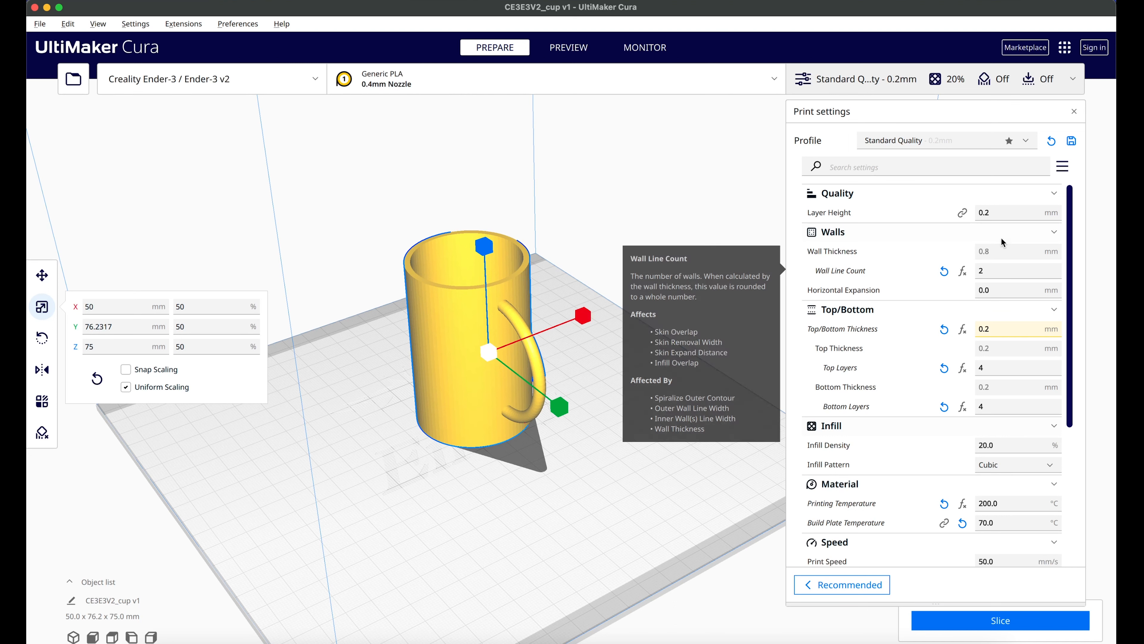
pyautogui.moveTo(987, 258)
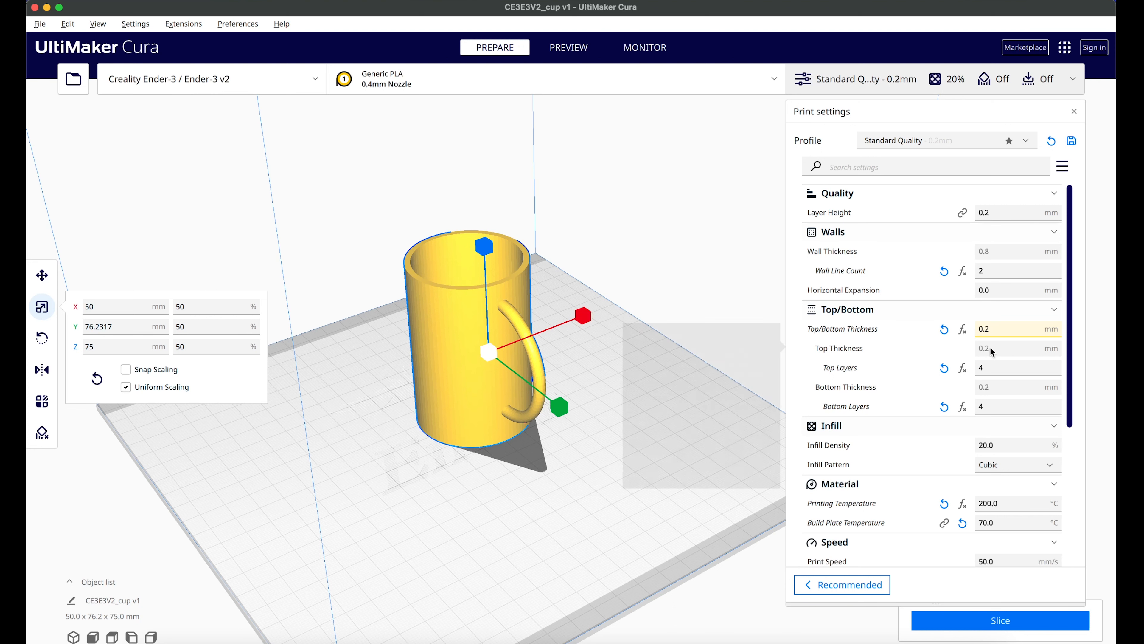
# Step: Review the Ender-3's top and bottom layer, infill, material, speed, cooling, support and build plate adhesion settings
pyautogui.click(987, 368)
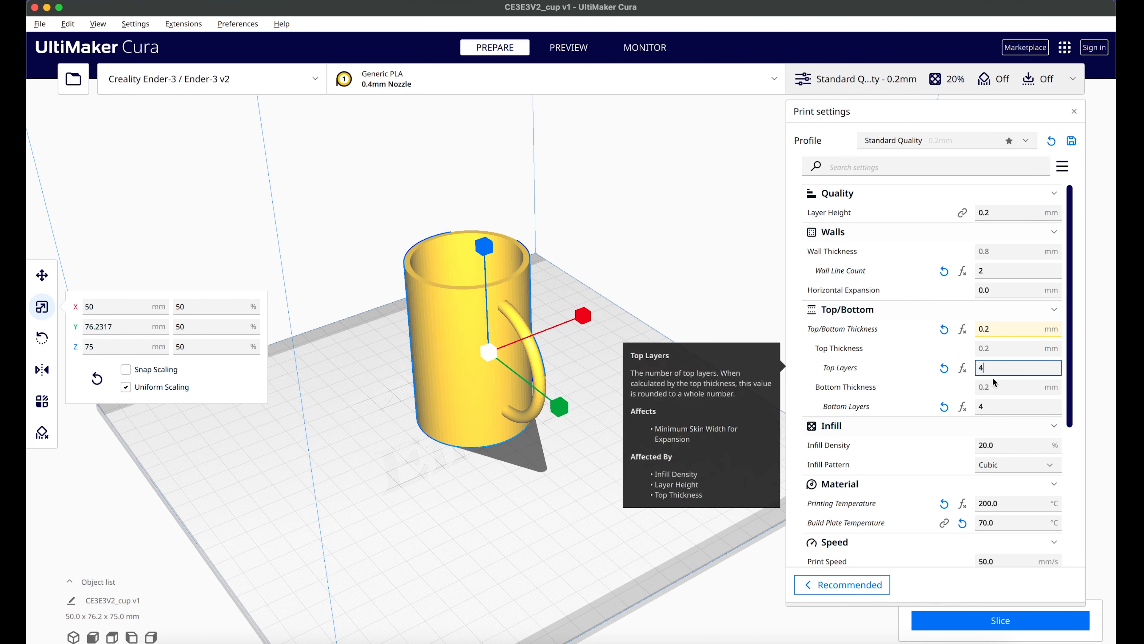
pyautogui.click(966, 398)
pyautogui.click(1013, 404)
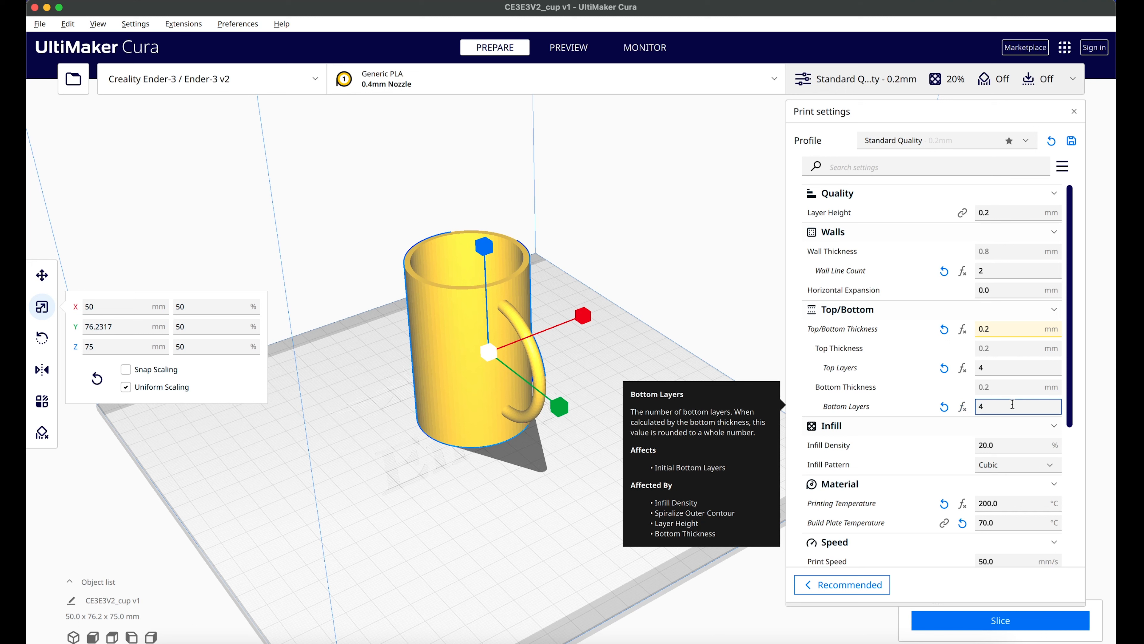
pyautogui.scroll(-5, 868, 451)
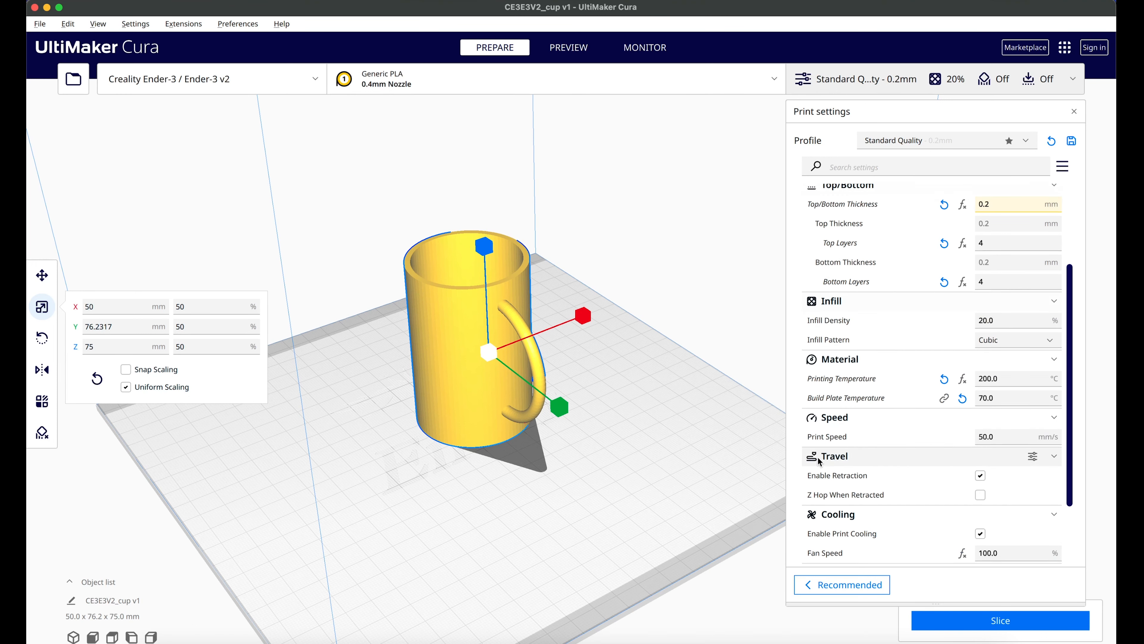
pyautogui.moveTo(831, 311)
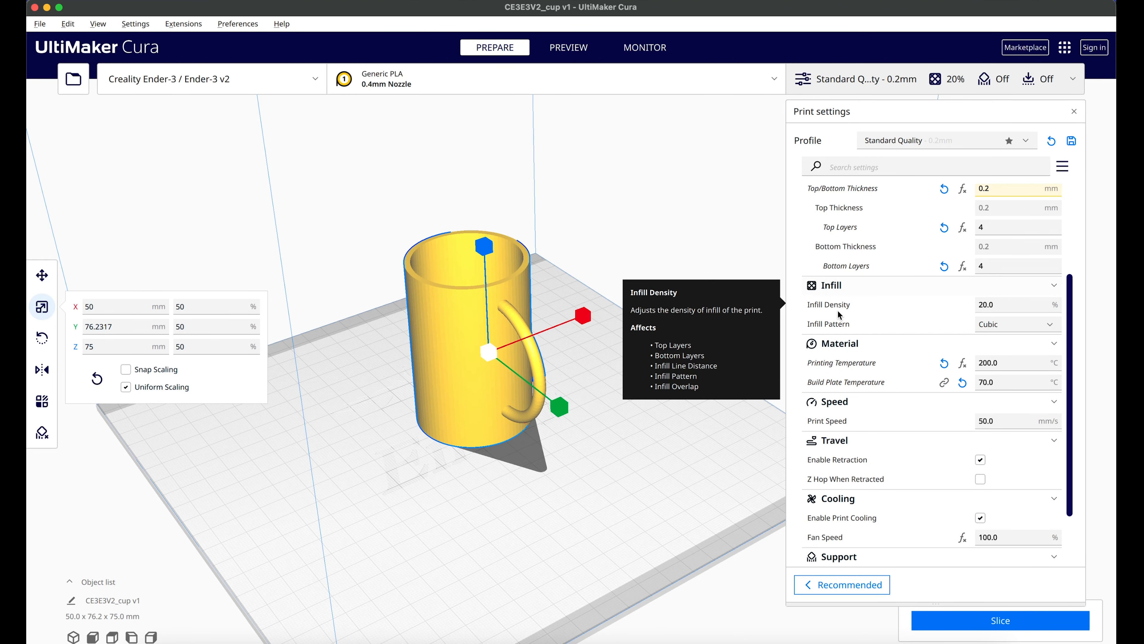
pyautogui.click(1011, 305)
pyautogui.scroll(-3, 943, 318)
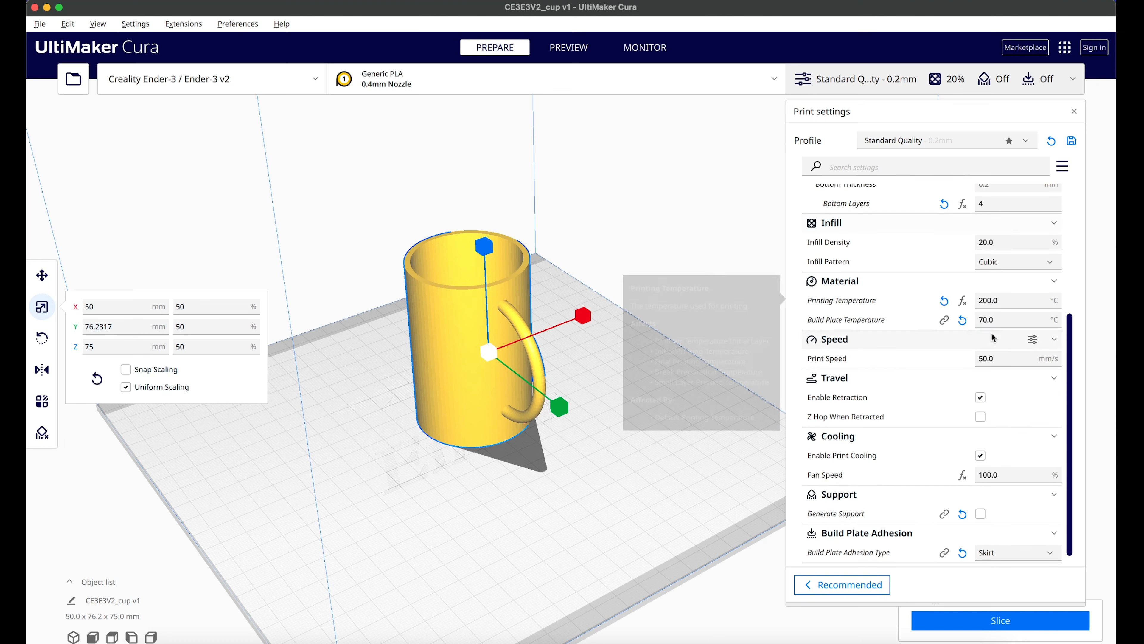
pyautogui.scroll(-1, 908, 340)
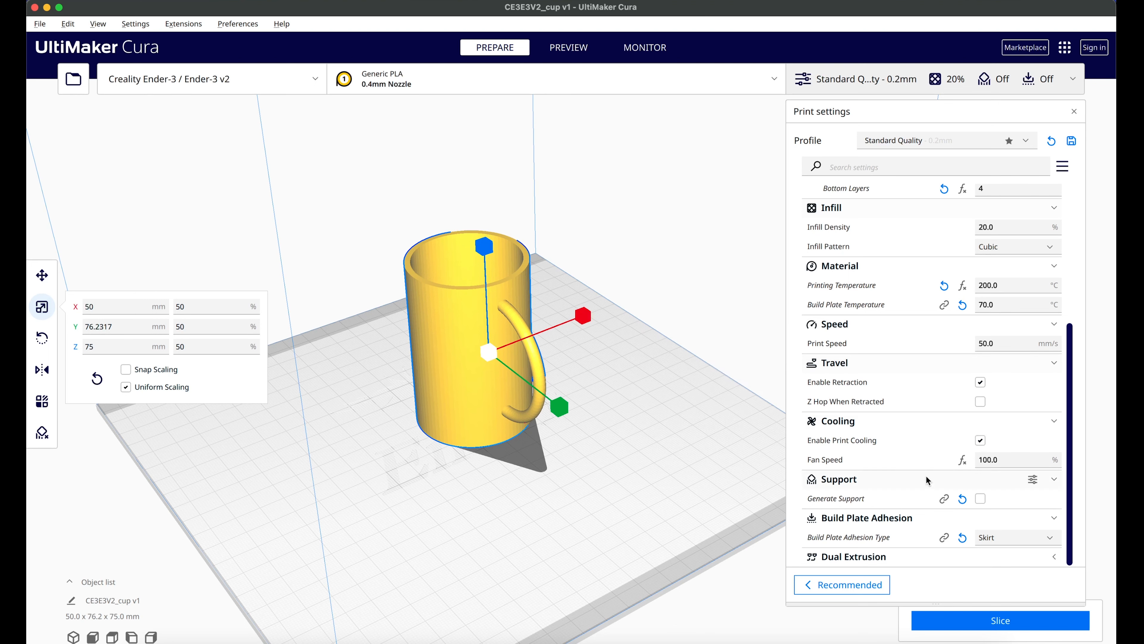
pyautogui.scroll(8, 979, 271)
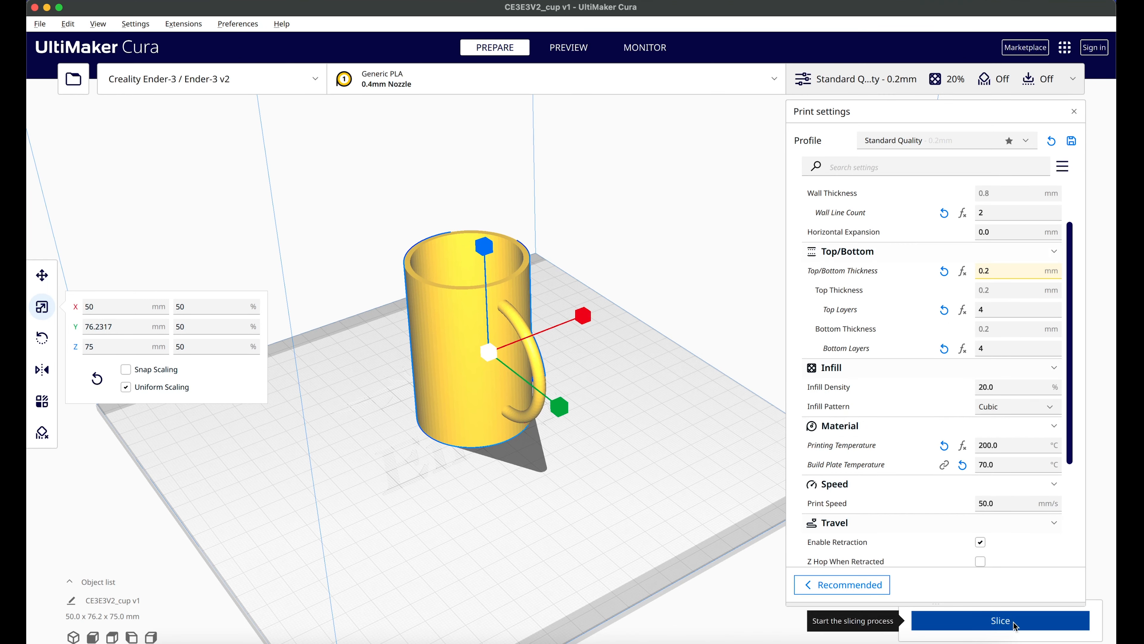
# Step: Slice the cup, shorten the print settings window to uncover the print estimate, and open the layer preview
pyautogui.click(993, 628)
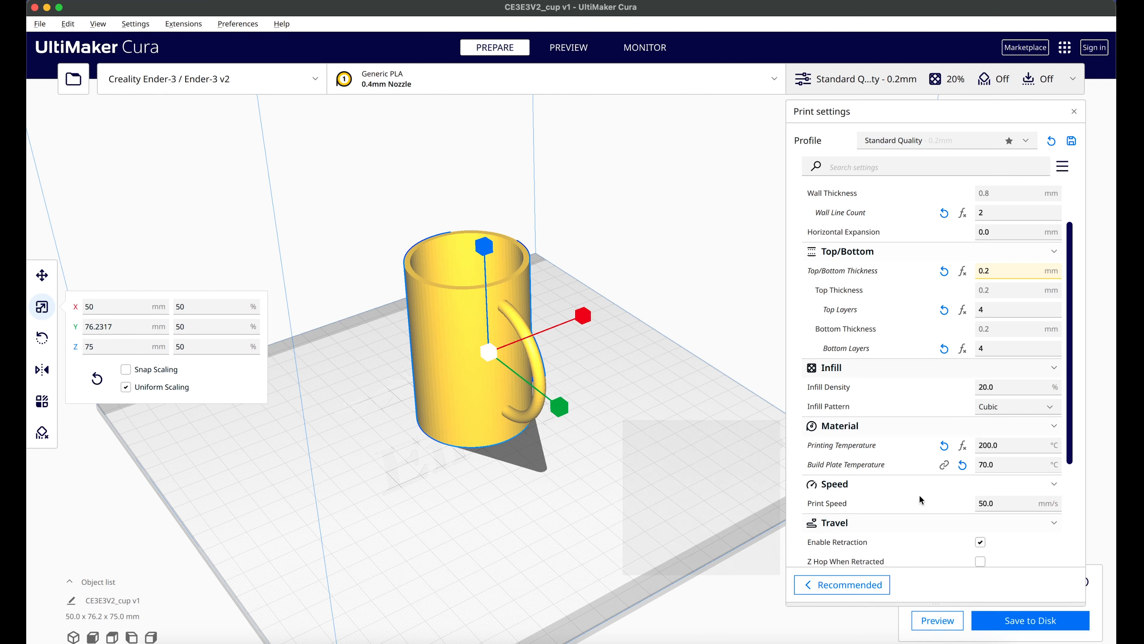
pyautogui.moveTo(899, 603); pyautogui.dragTo(911, 507)
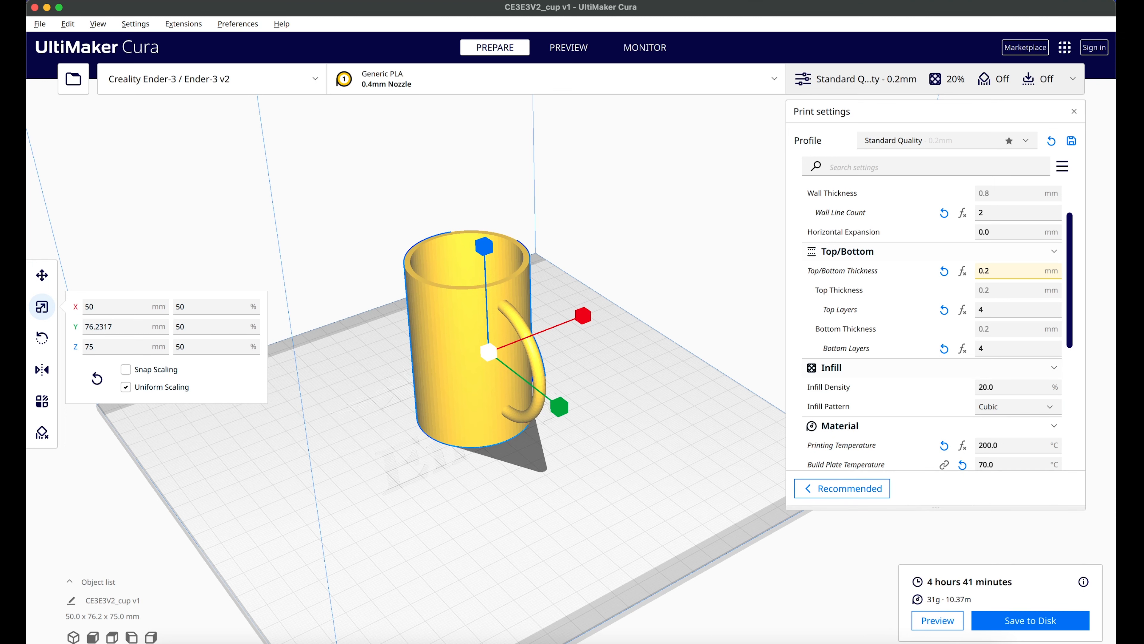
pyautogui.click(929, 622)
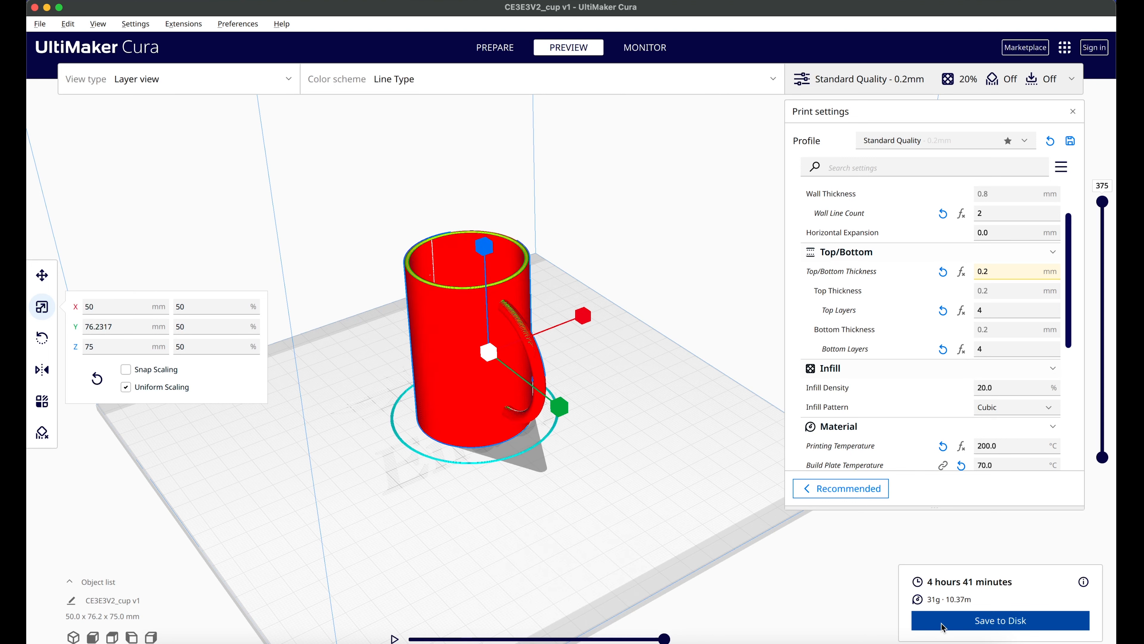
# Step: Lower the layer preview to layer 11 and examine the infill pattern inside the cup's base up close
pyautogui.scroll(3, 507, 375)
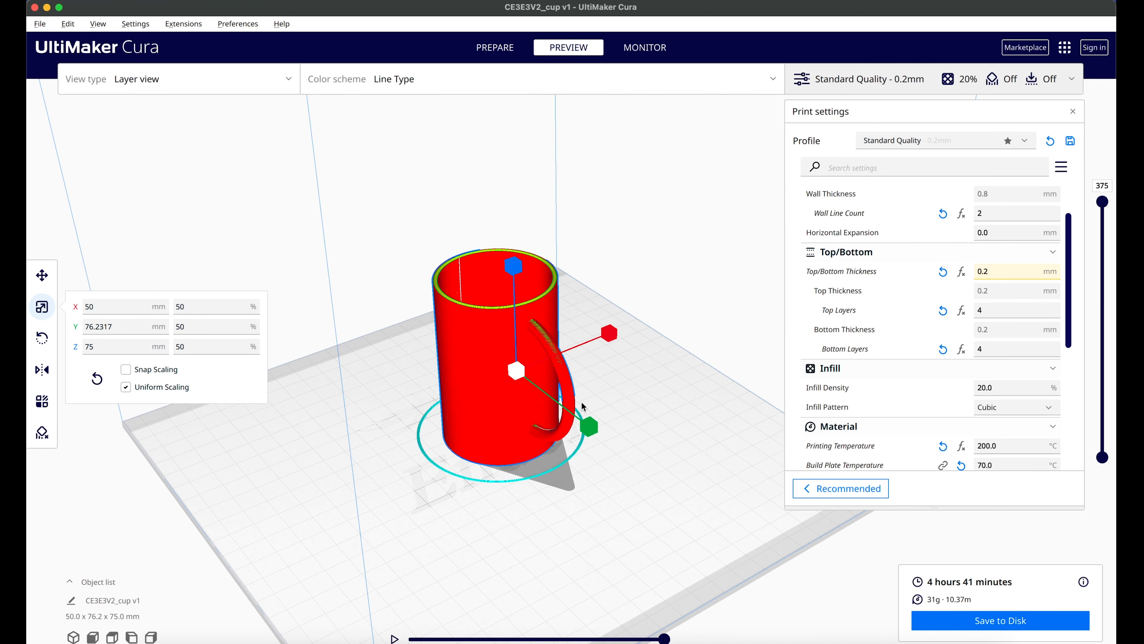
pyautogui.scroll(3, 500, 368)
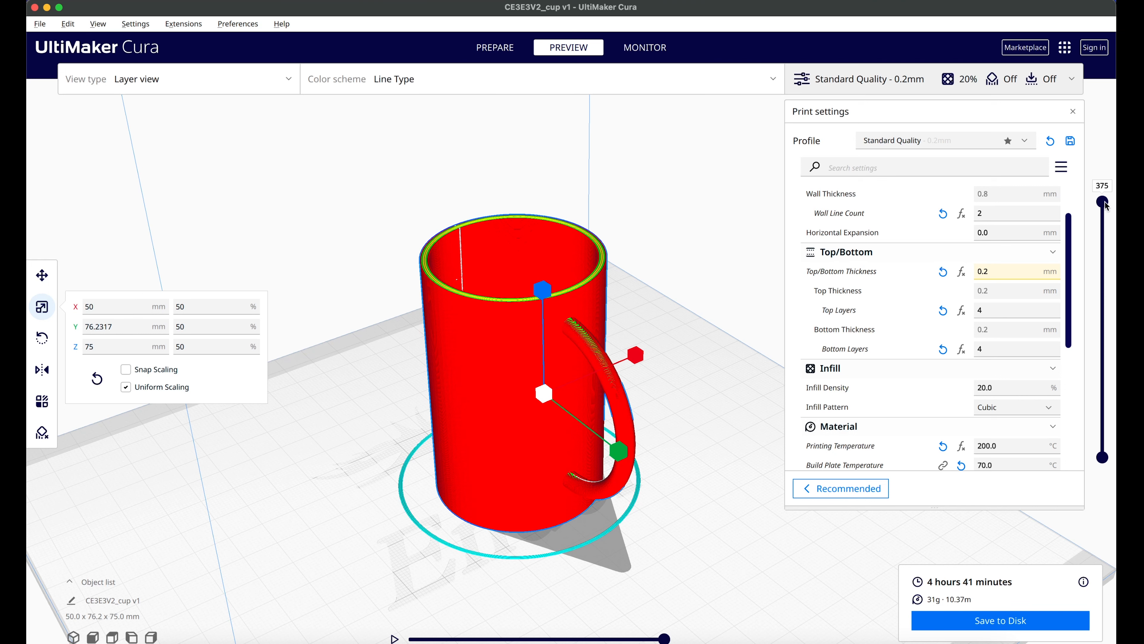
pyautogui.moveTo(1102, 202); pyautogui.dragTo(1115, 443)
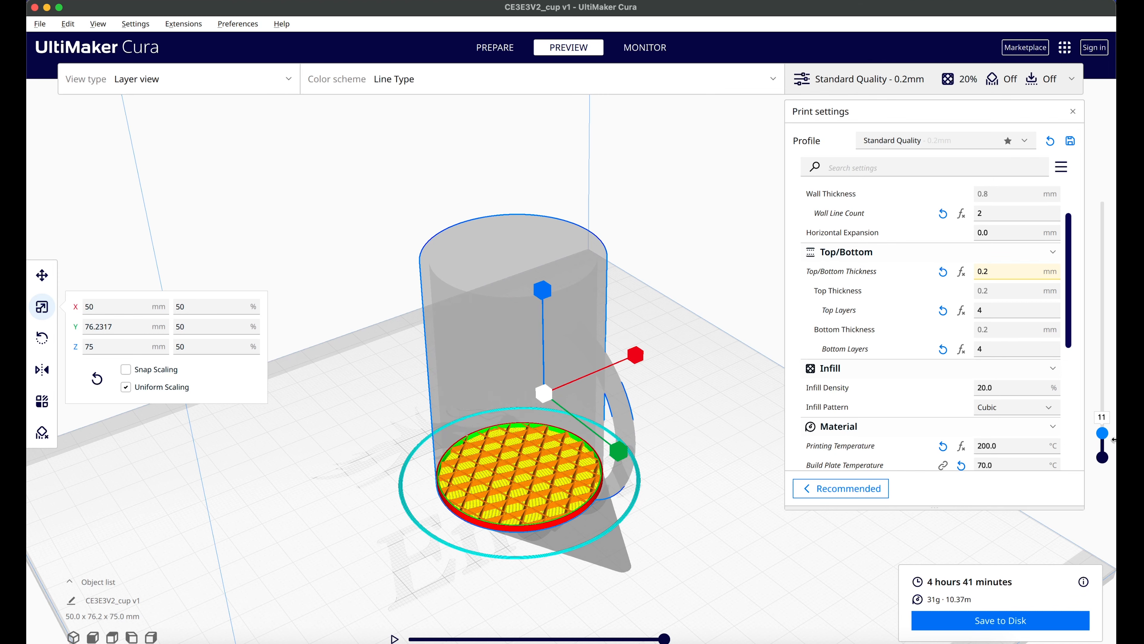
pyautogui.scroll(5, 479, 487)
pyautogui.moveTo(477, 483); pyautogui.dragTo(529, 253, button='middle')
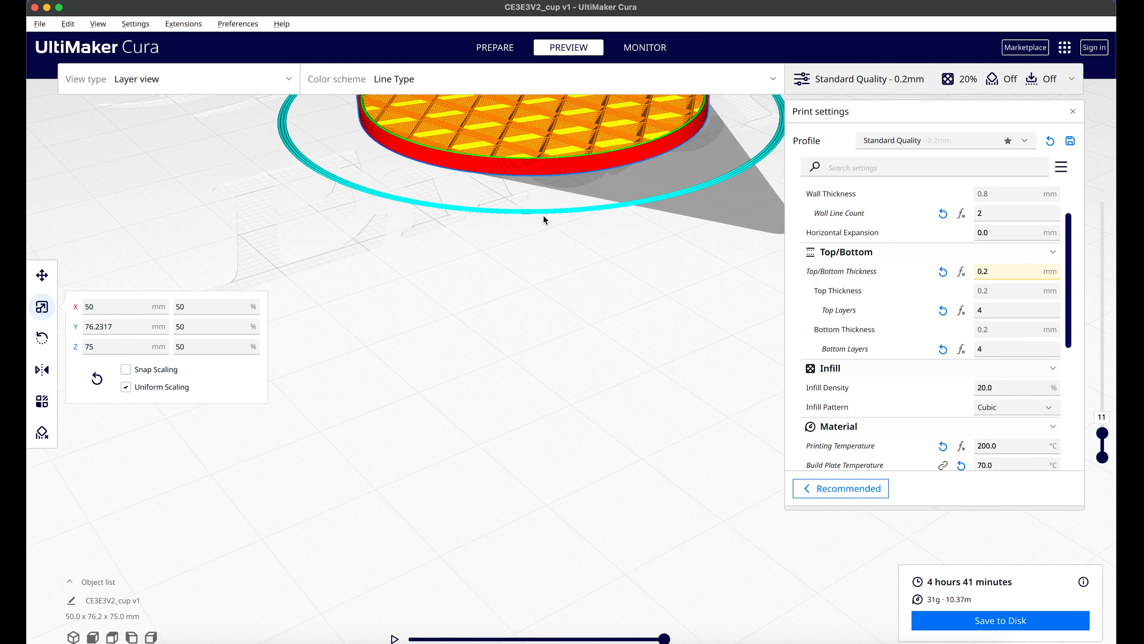
pyautogui.scroll(-3, 544, 216)
pyautogui.moveTo(551, 195); pyautogui.dragTo(551, 295, button='middle')
pyautogui.scroll(3, 548, 296)
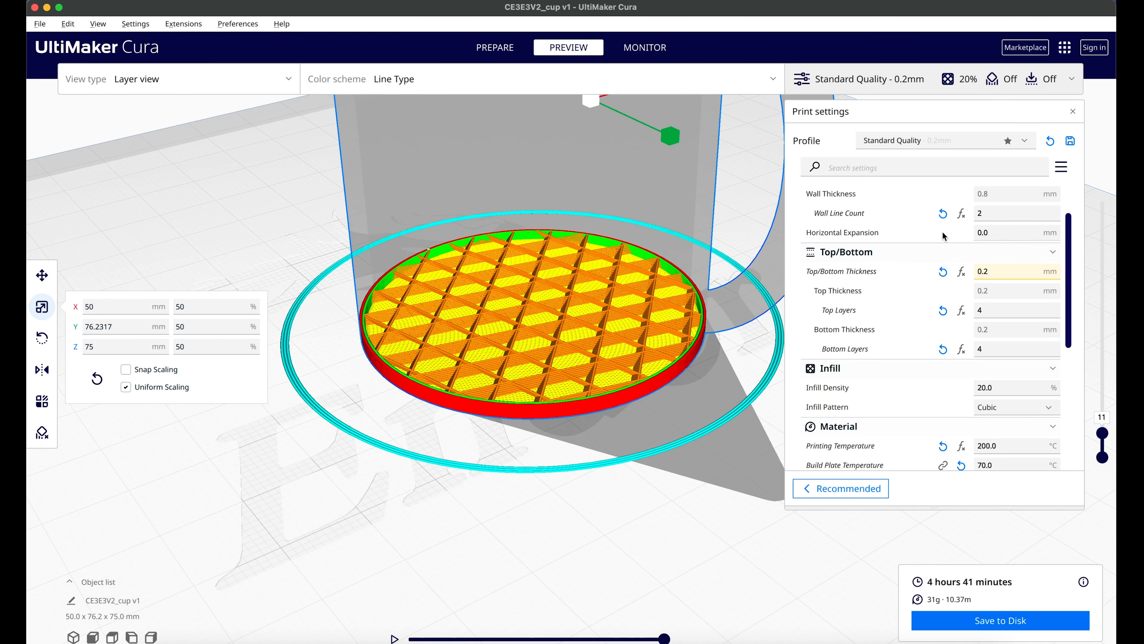
# Step: Step the layer preview from layer 9 through layer 25 up to layer 86 to examine the cup's base and walls
pyautogui.moveTo(1103, 437)
pyautogui.mouseDown()
pyautogui.moveTo(1104, 451)
pyautogui.moveTo(1104, 433)
pyautogui.mouseUp()
pyautogui.scroll(5, 540, 333)
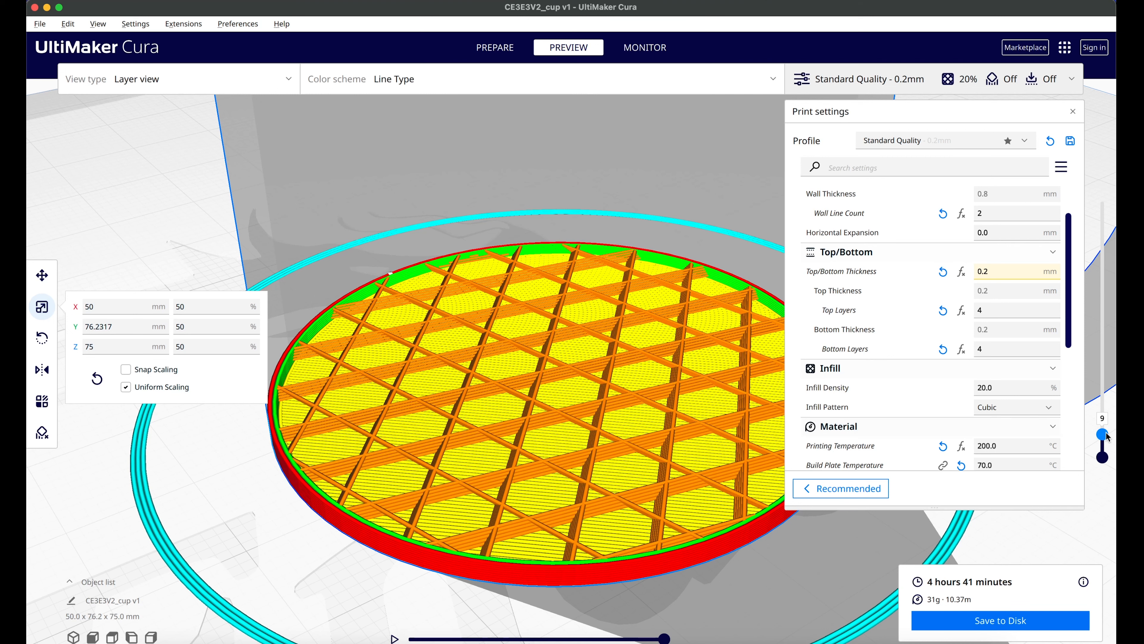
pyautogui.moveTo(1107, 429); pyautogui.dragTo(1107, 423)
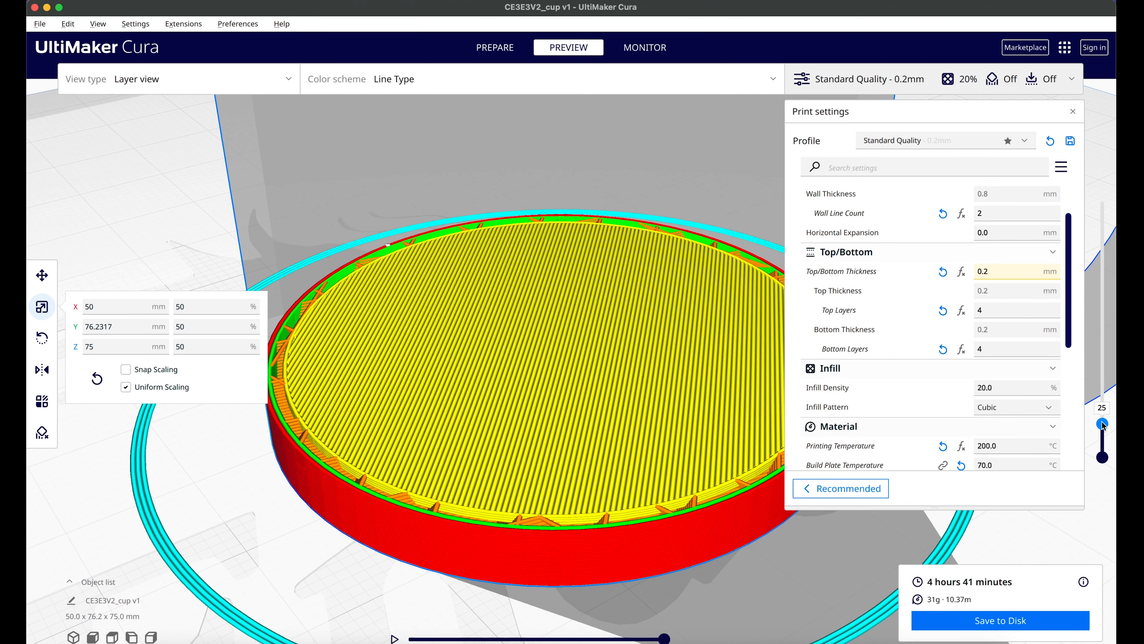
pyautogui.moveTo(1102, 424); pyautogui.dragTo(1091, 381)
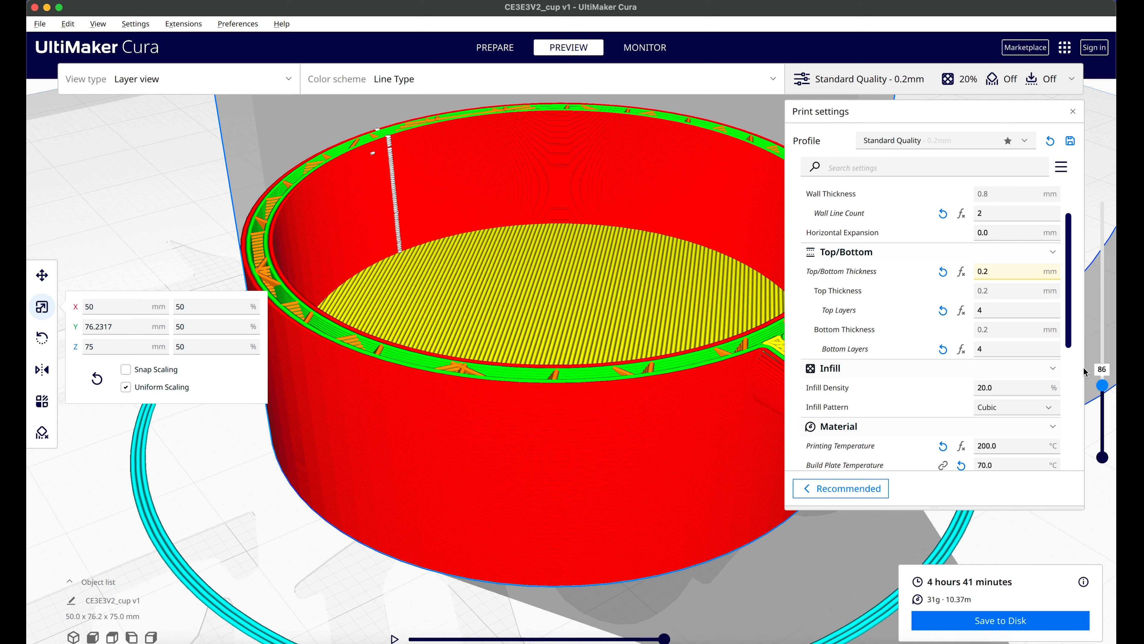
# Step: Review the printing temperature and build plate temperature among the material settings
pyautogui.moveTo(984, 345)
pyautogui.scroll(-3, 867, 340)
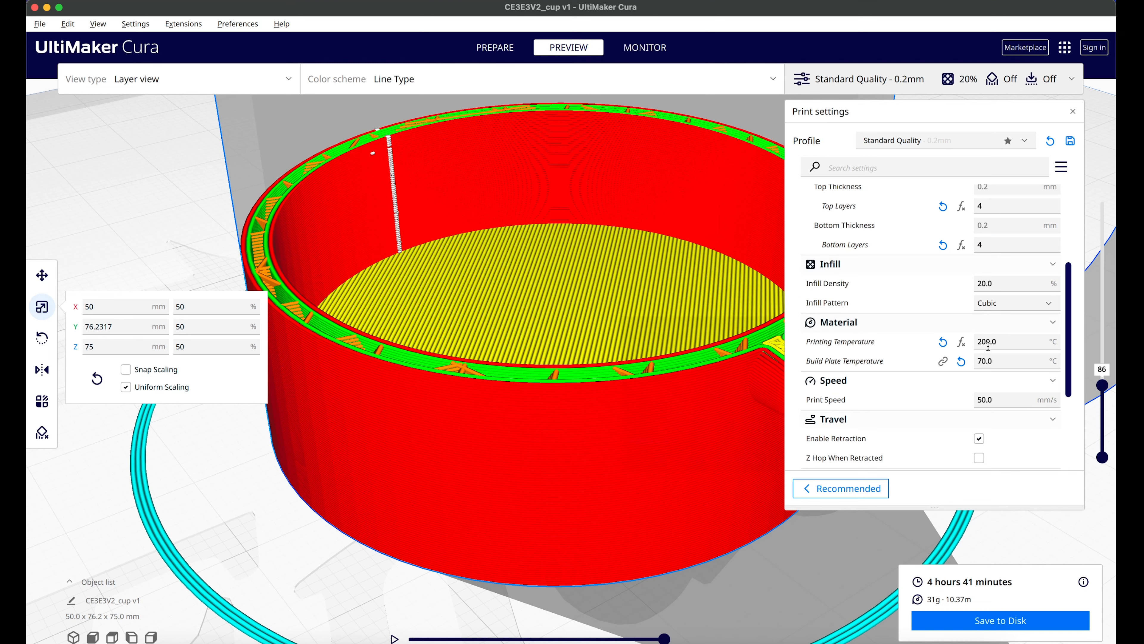
pyautogui.scroll(-1, 1005, 336)
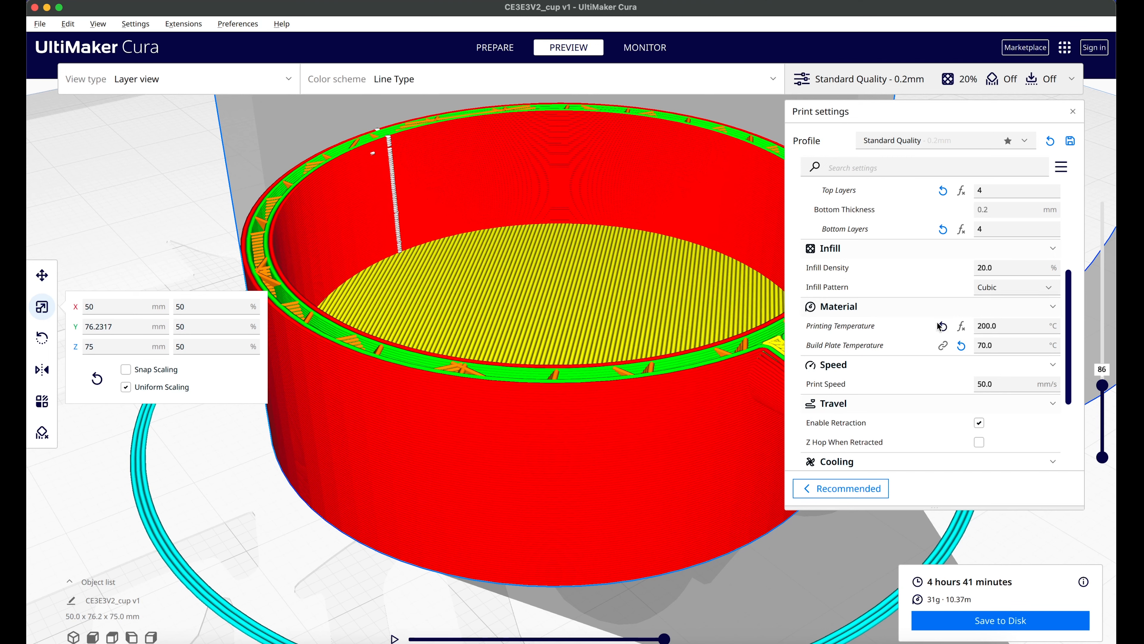
# Step: Review the build plate temperature, print speed, travel, cooling, support and adhesion settings
pyautogui.scroll(-2, 939, 326)
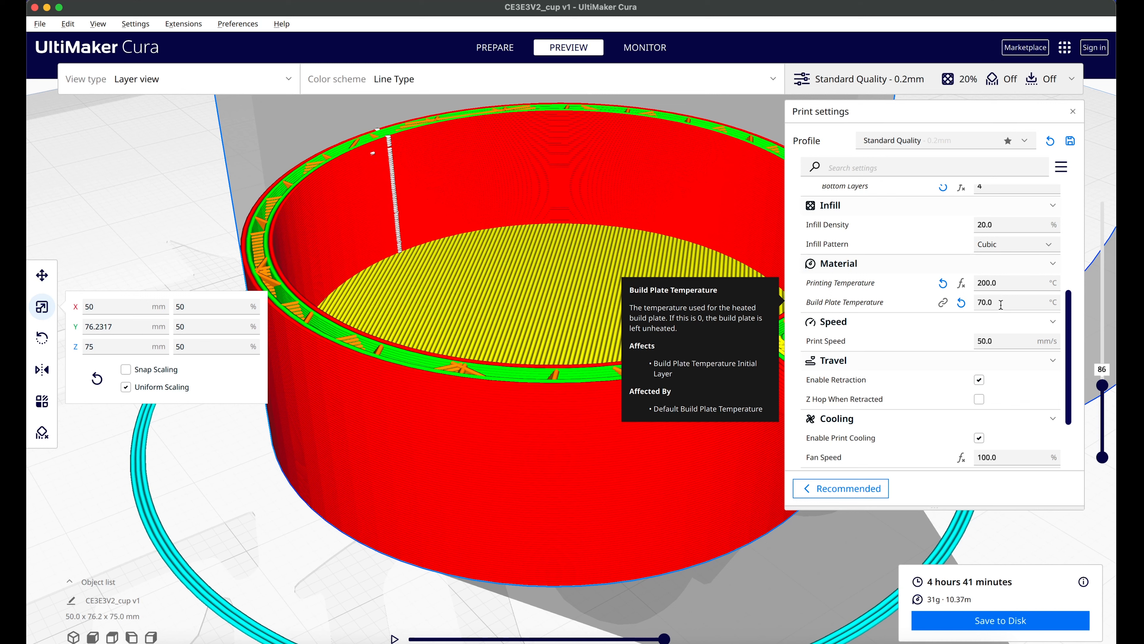
pyautogui.click(986, 301)
pyautogui.moveTo(908, 298)
pyautogui.scroll(-5, 885, 379)
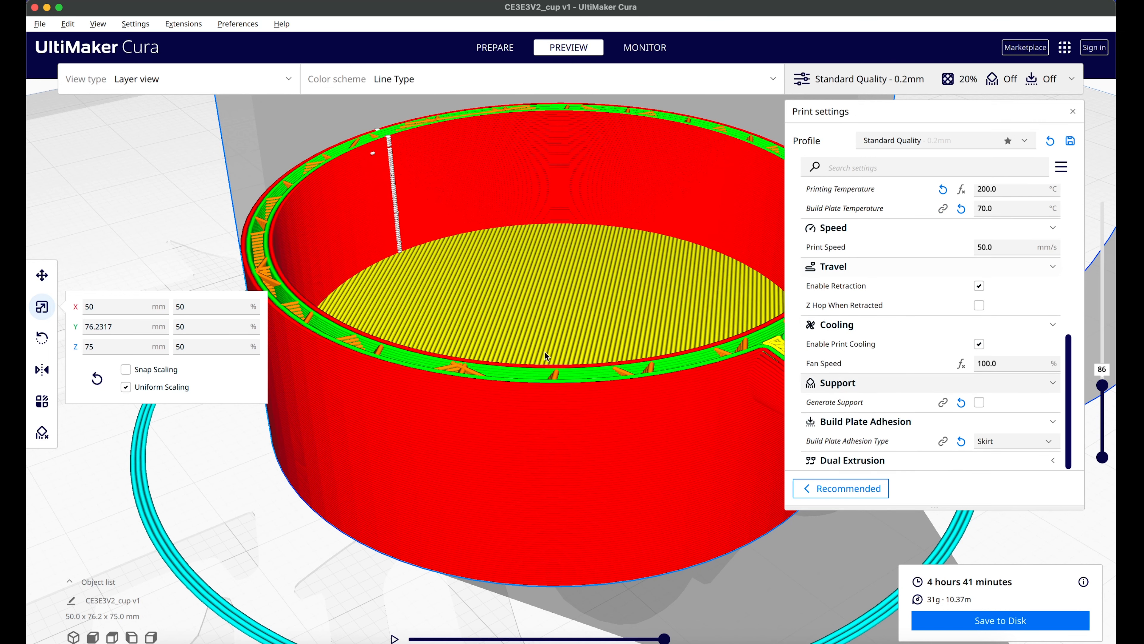
# Step: Raise the layer preview to layer 366 and examine the cup's handle for overhanging areas
pyautogui.scroll(5, 565, 359)
pyautogui.scroll(-5, 569, 359)
pyautogui.scroll(-5, 580, 365)
pyautogui.moveTo(594, 320); pyautogui.dragTo(531, 351, button='middle')
pyautogui.moveTo(530, 352); pyautogui.dragTo(547, 350, button='right')
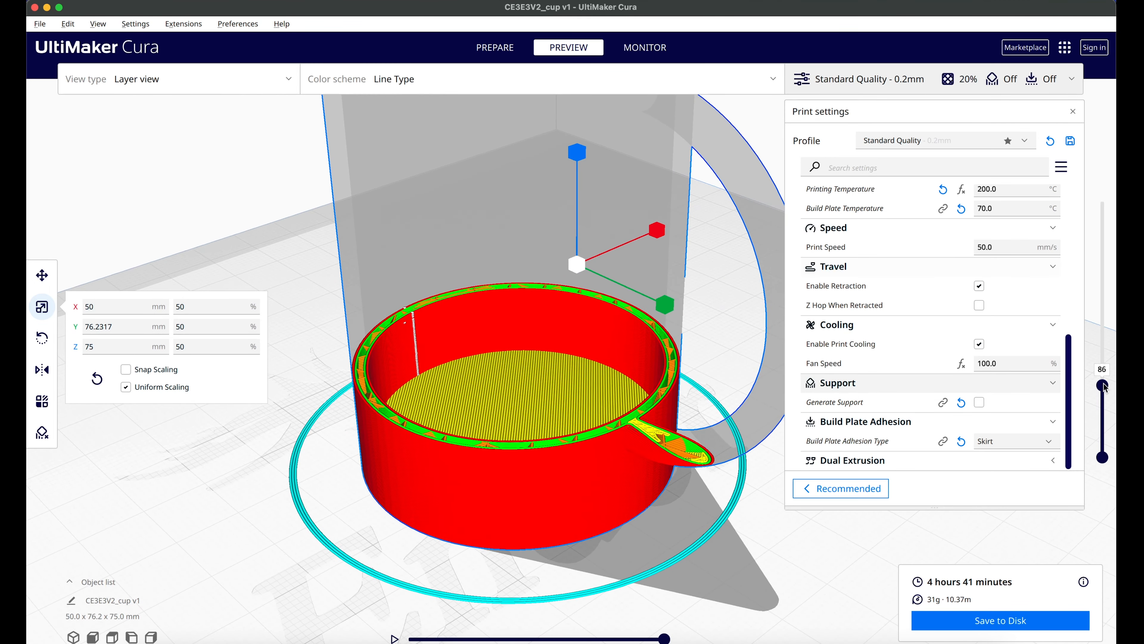
pyautogui.moveTo(1103, 384); pyautogui.dragTo(1102, 204)
pyautogui.scroll(4, 555, 279)
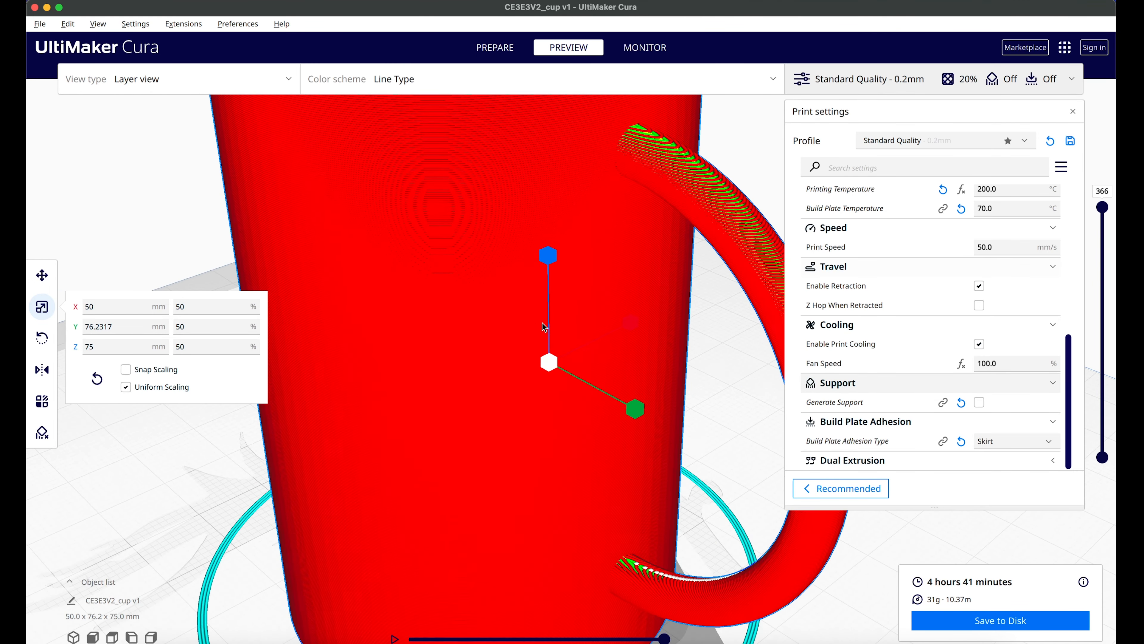
pyautogui.scroll(-5, 567, 316)
pyautogui.moveTo(580, 349); pyautogui.dragTo(651, 327, button='right')
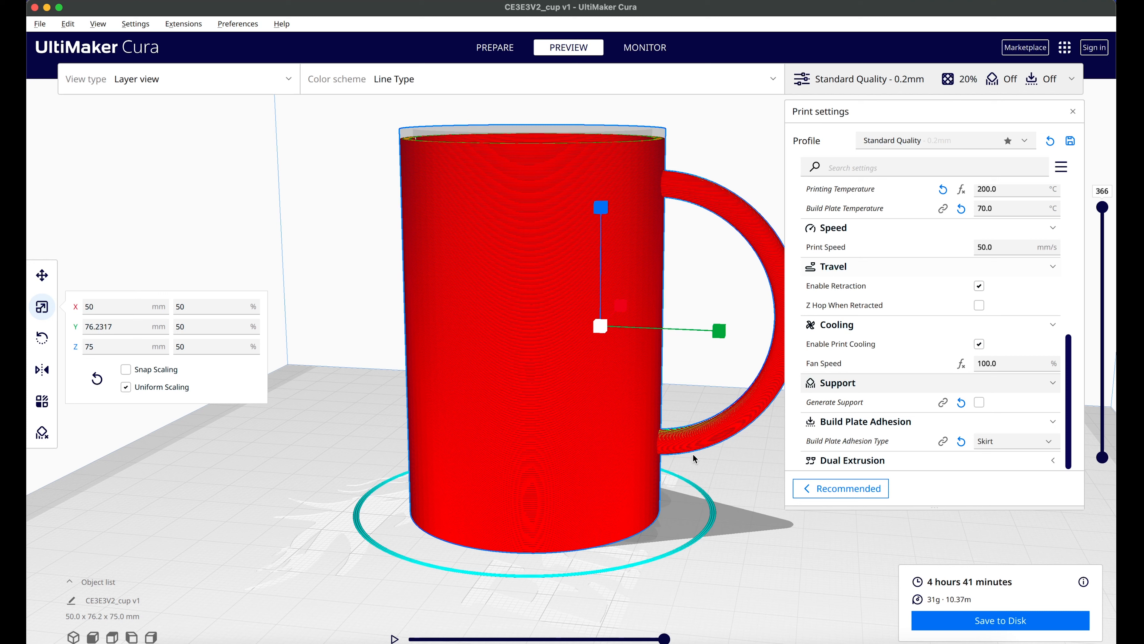
# Step: Enable support generation and set the support overhang angle to 45°
pyautogui.click(979, 402)
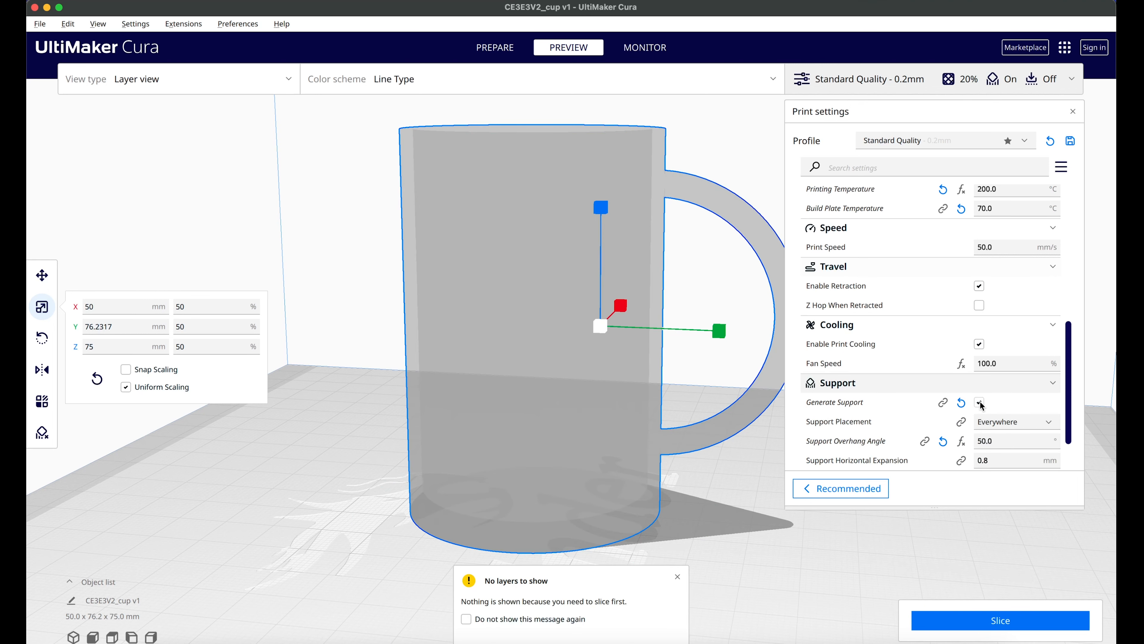
pyautogui.scroll(-3, 1004, 406)
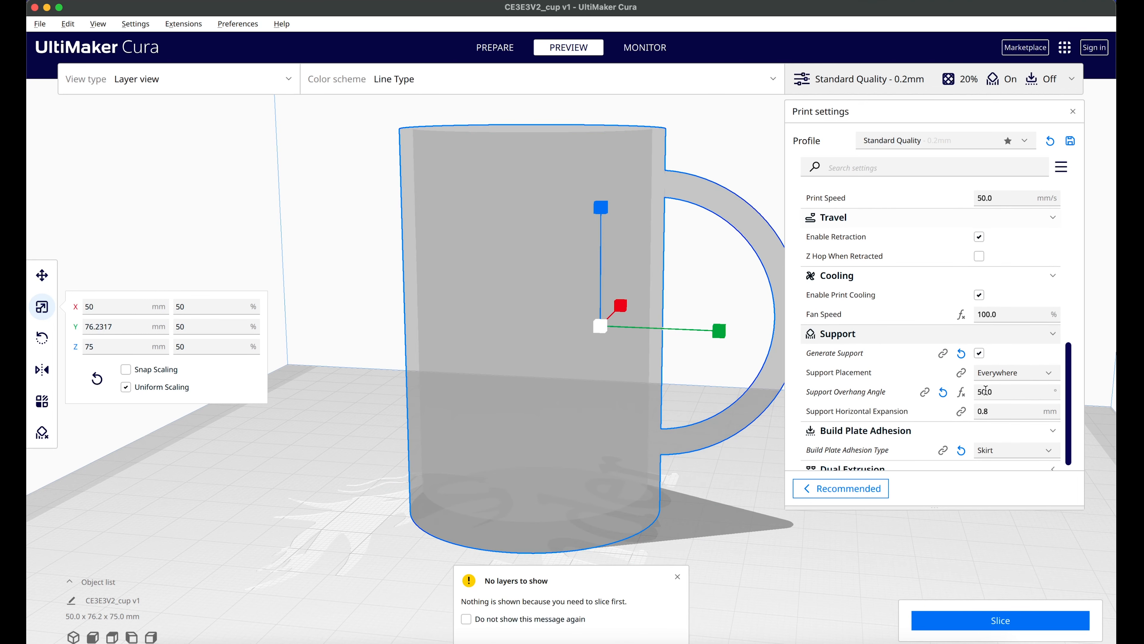
pyautogui.click(1000, 389)
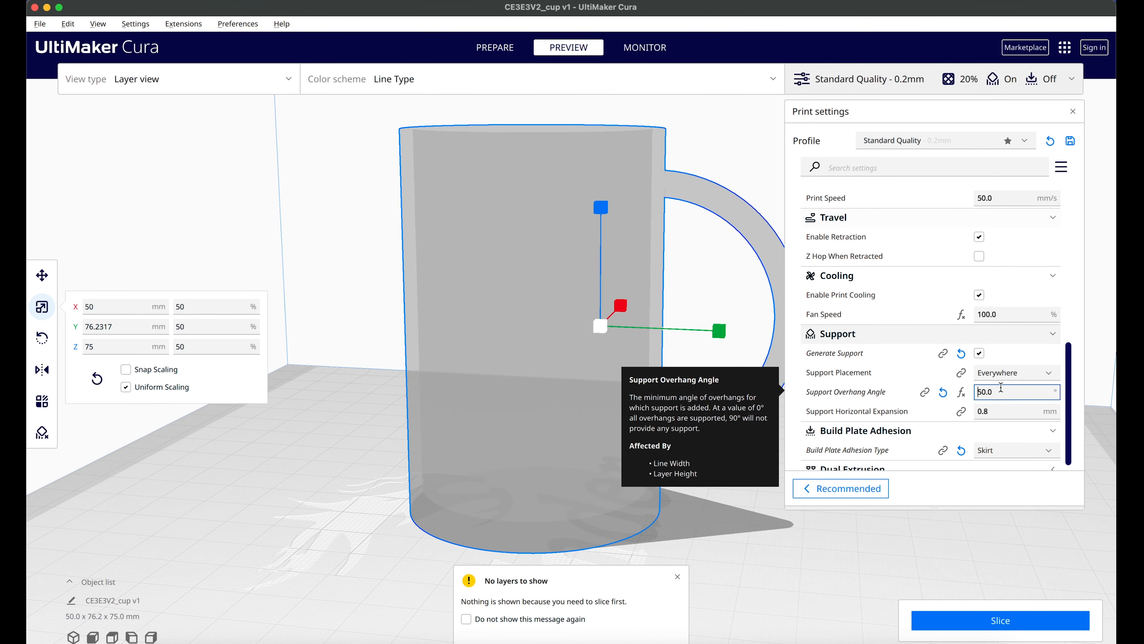
pyautogui.press('Right')
pyautogui.press('Right')
pyautogui.press('Right')
pyautogui.press('BackSpace')
pyautogui.press('BackSpace')
pyautogui.write('45')
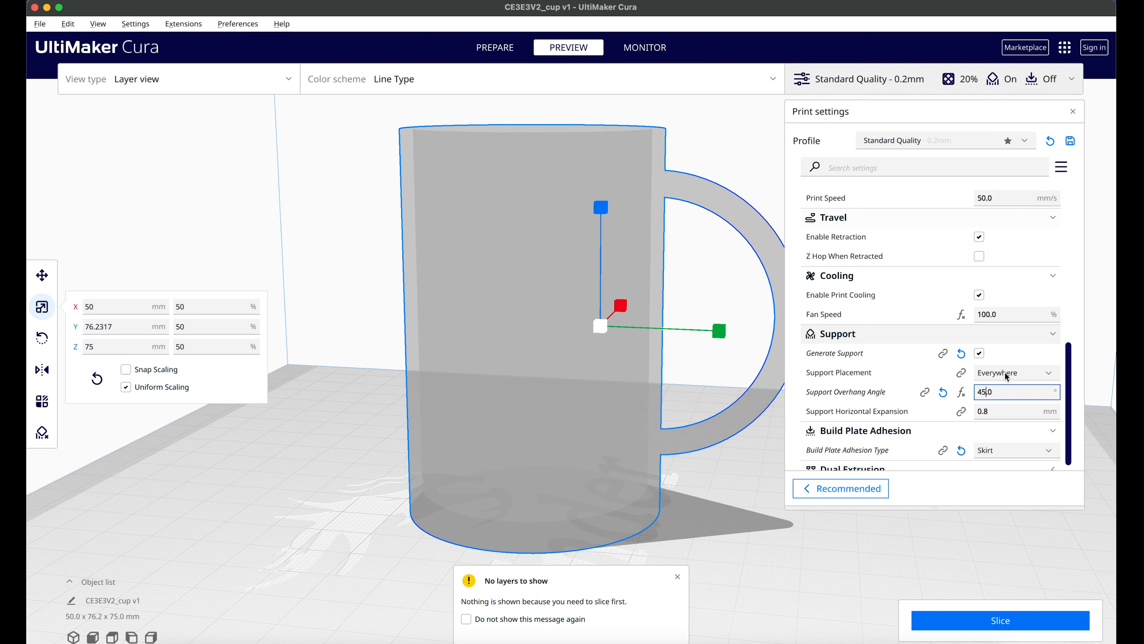
pyautogui.scroll(-3, 1007, 377)
pyautogui.scroll(2, 968, 374)
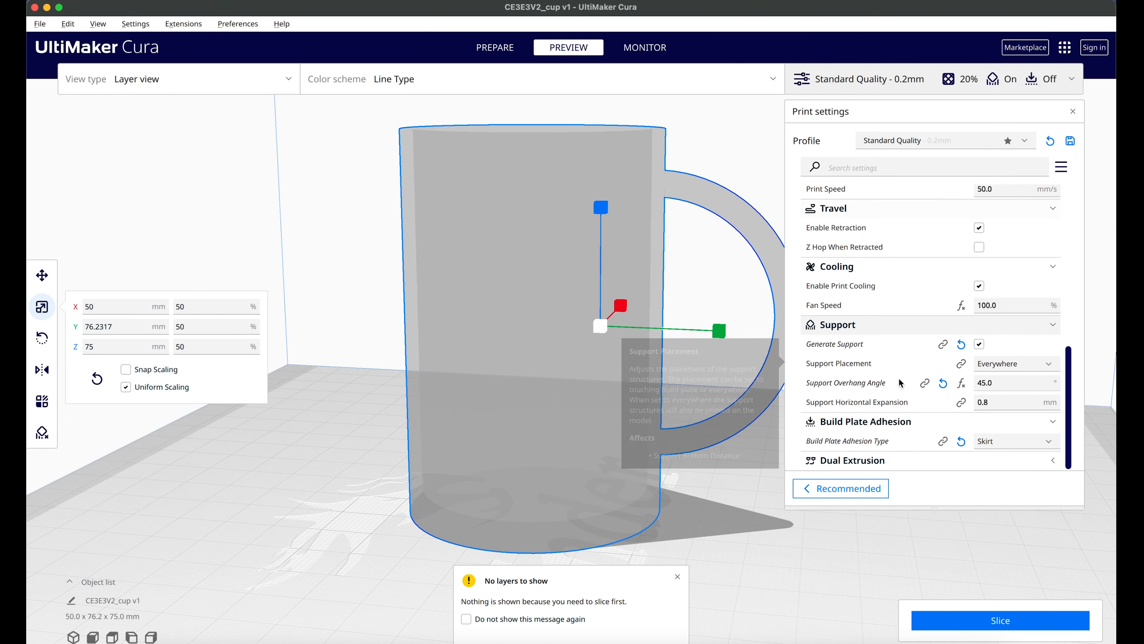
# Step: Turn support generation off and back on, and slice the cup with supports placed everywhere
pyautogui.click(979, 344)
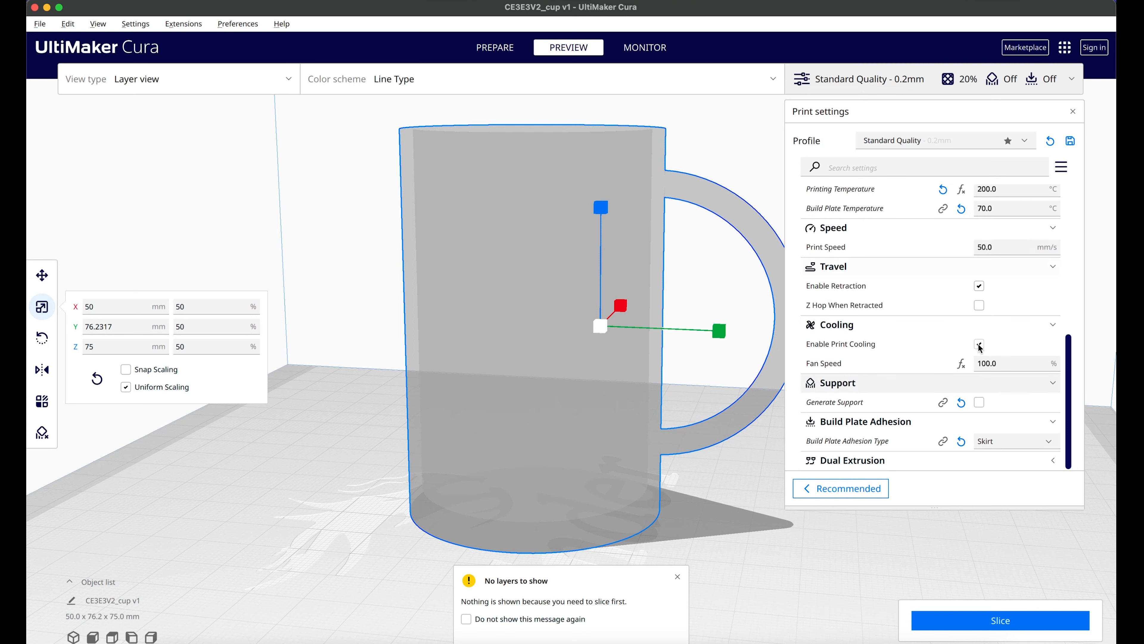
pyautogui.click(976, 401)
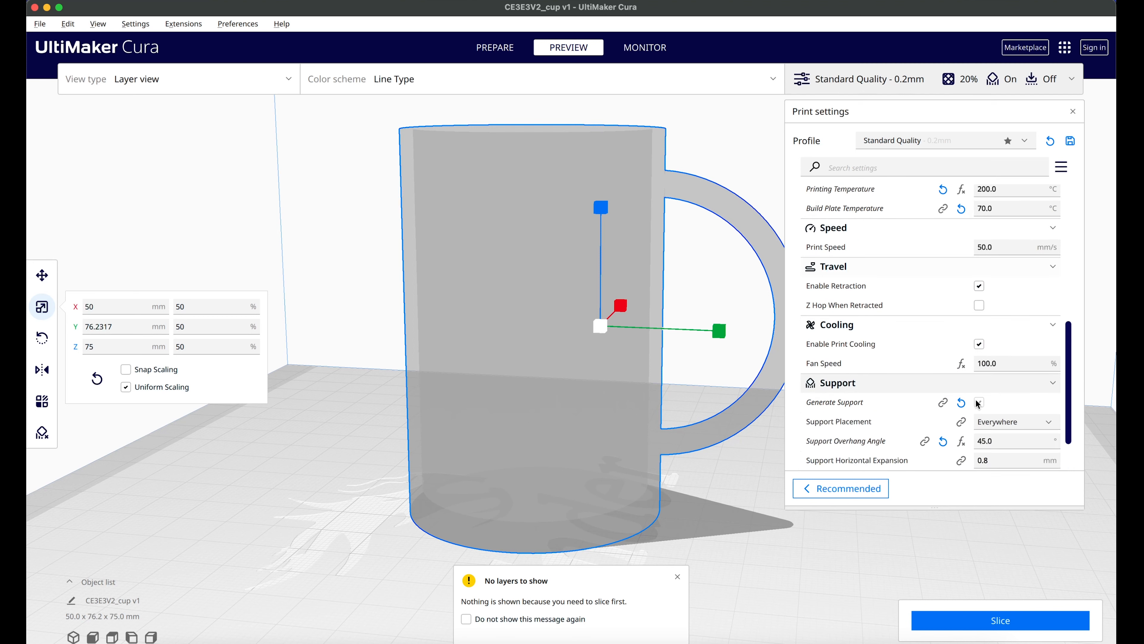
pyautogui.click(1002, 622)
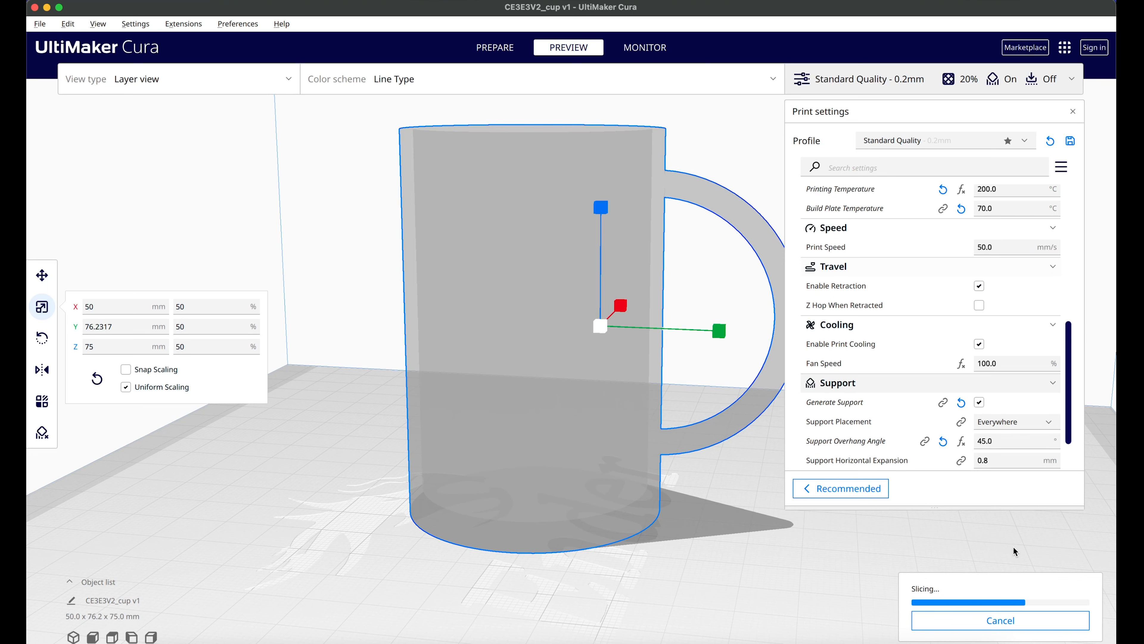
# Step: Lower the layer preview to layer 296 and examine the supports around the cup's handle
pyautogui.moveTo(637, 487); pyautogui.dragTo(636, 469, button='middle')
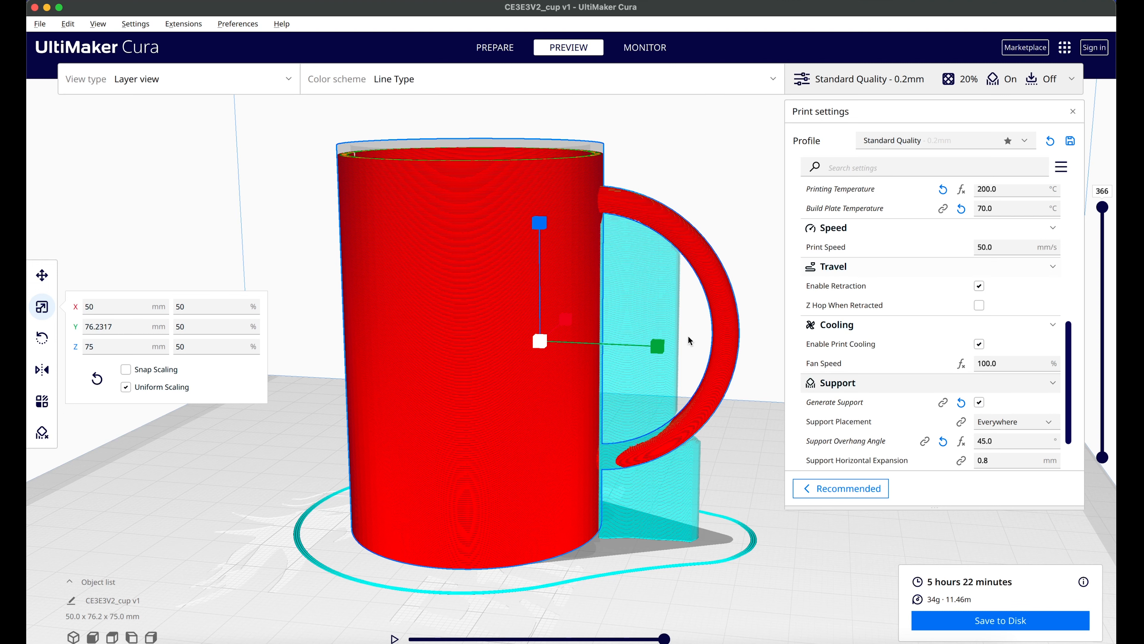
pyautogui.moveTo(687, 336); pyautogui.dragTo(666, 372, button='right')
pyautogui.moveTo(1102, 208); pyautogui.dragTo(1104, 256)
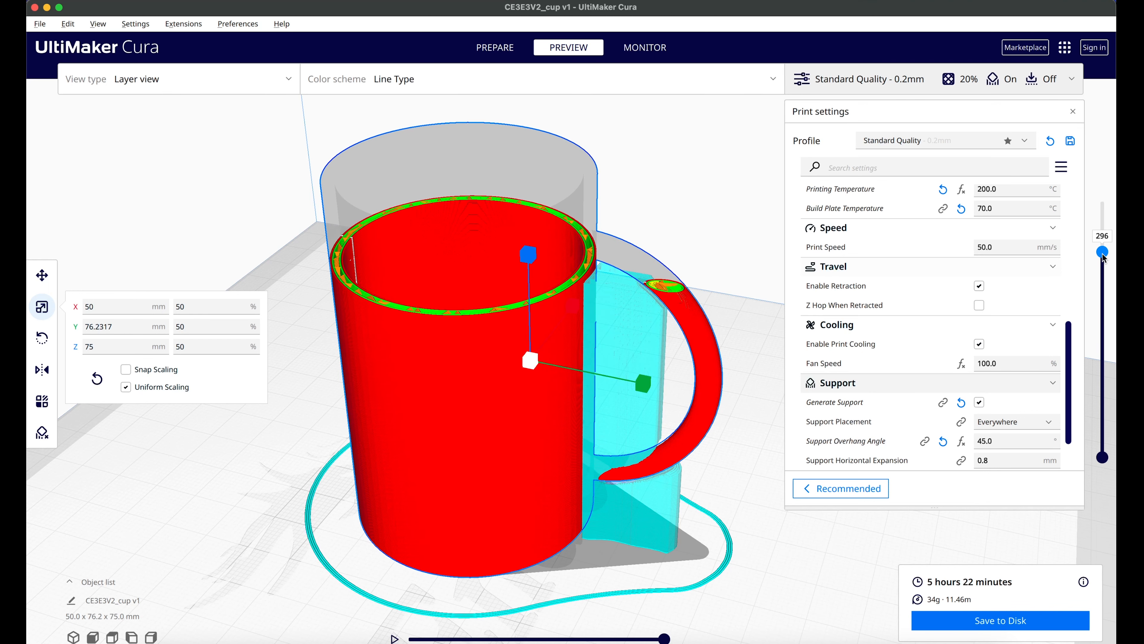
# Step: Set the build plate adhesion type to Brim, slice the cup and view the brim around its base
pyautogui.scroll(-2, 928, 361)
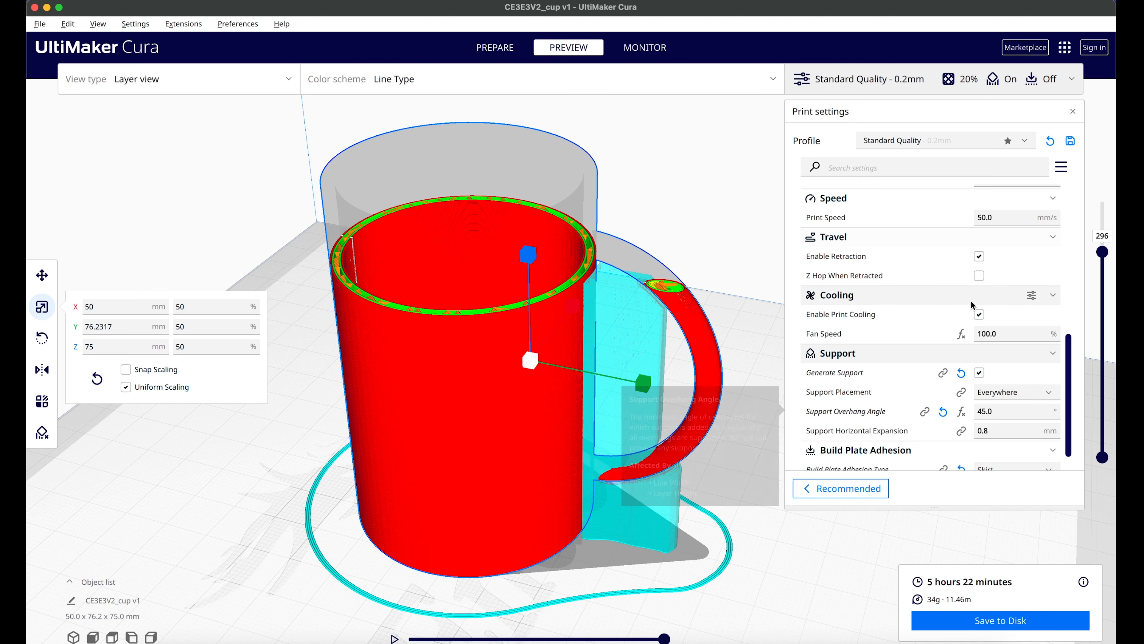
pyautogui.scroll(-2, 885, 348)
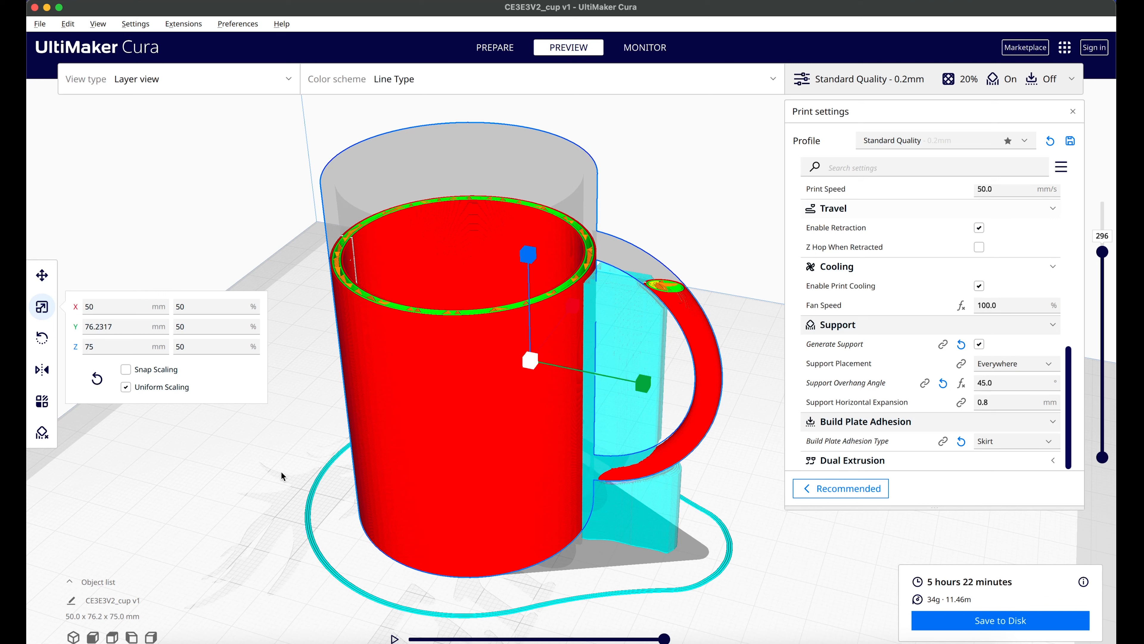
pyautogui.click(1007, 444)
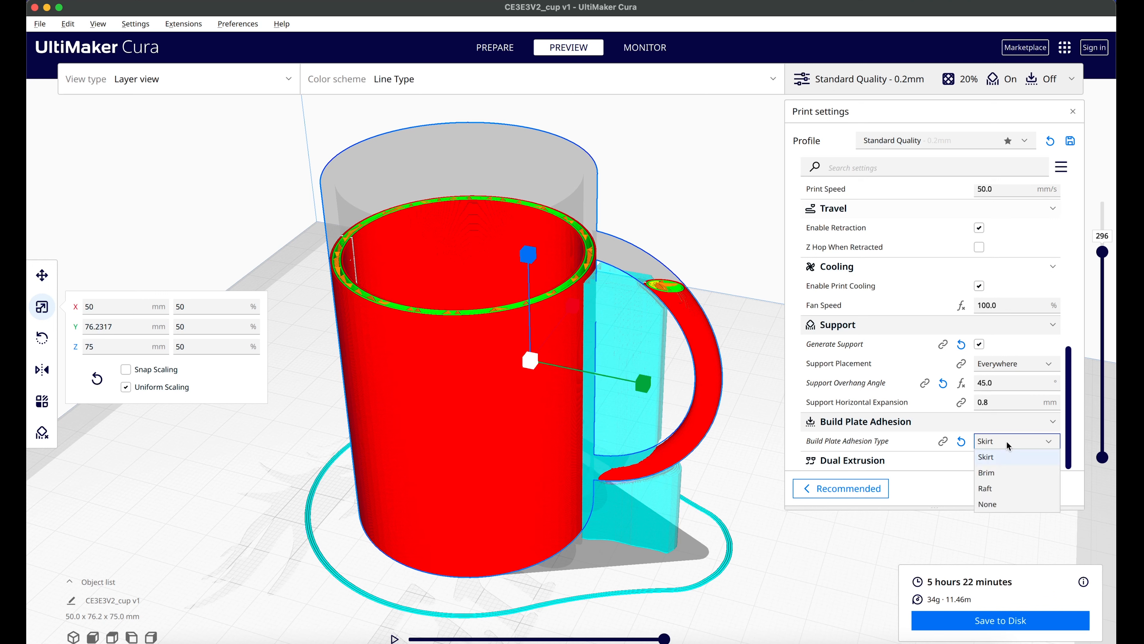
pyautogui.click(1009, 473)
pyautogui.click(953, 620)
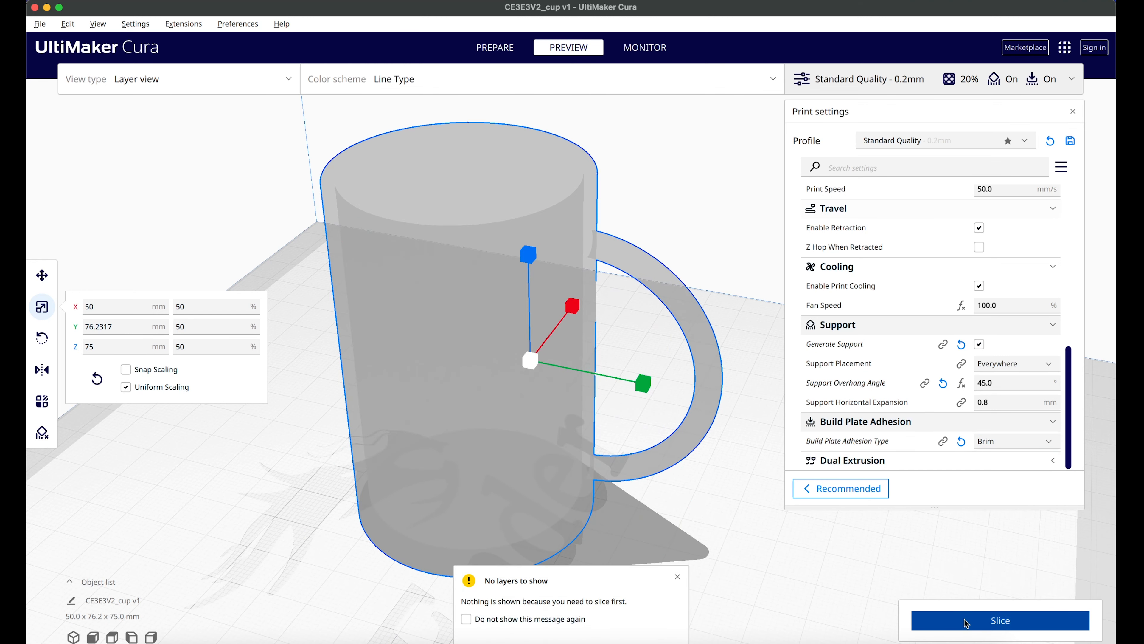
pyautogui.moveTo(542, 455); pyautogui.dragTo(575, 358, button='middle')
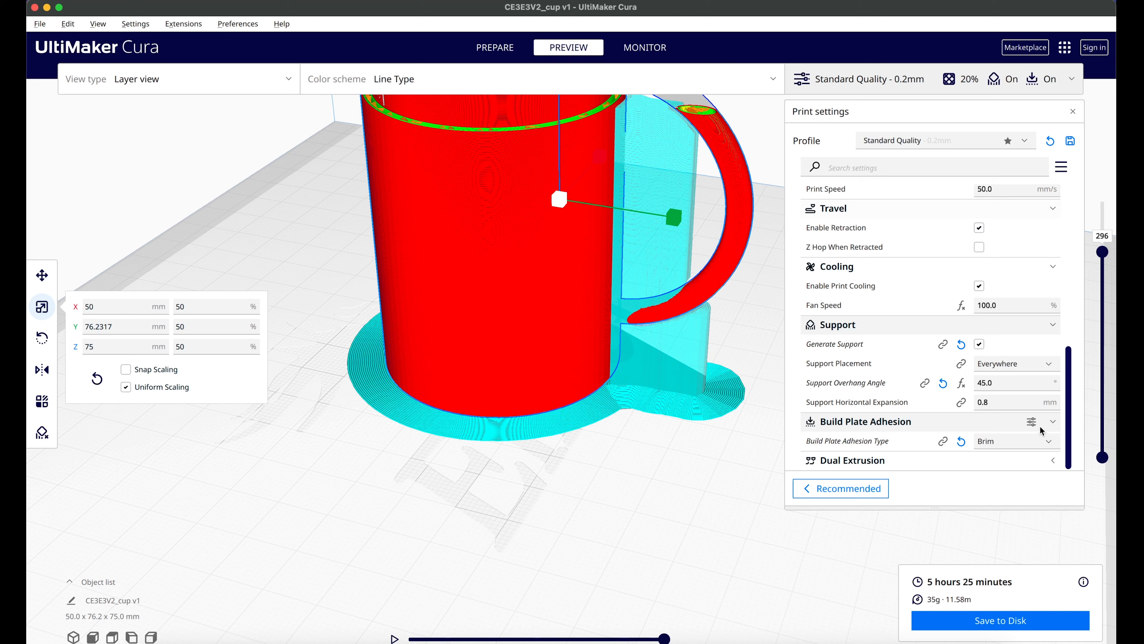
# Step: Set the build plate adhesion type to Raft and slice the cup
pyautogui.click(1017, 441)
pyautogui.click(999, 491)
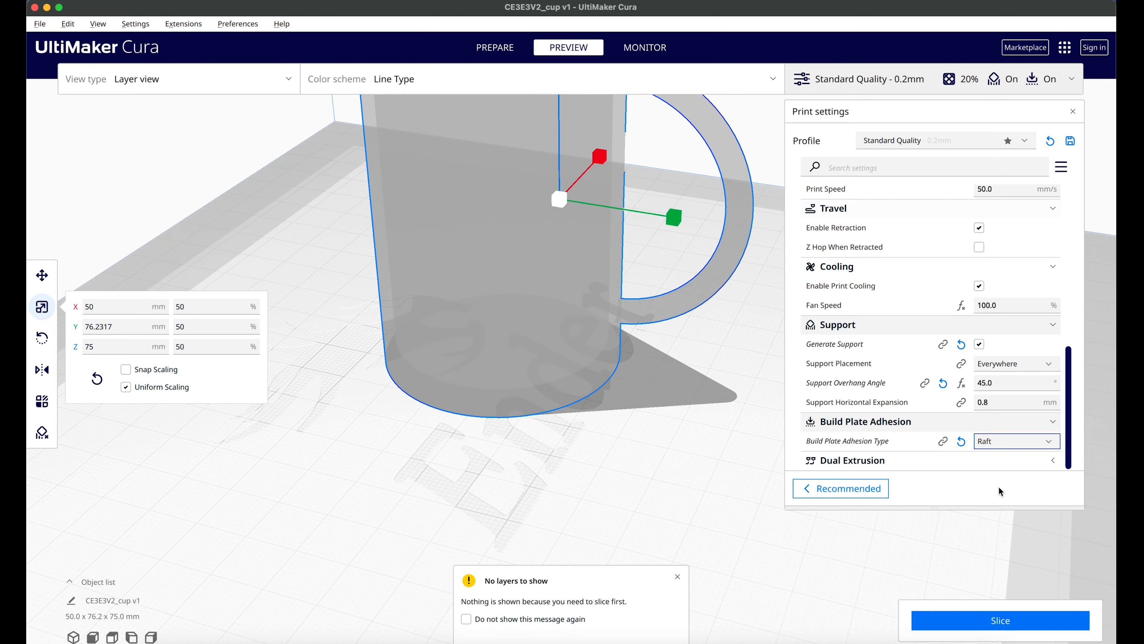
pyautogui.click(1007, 620)
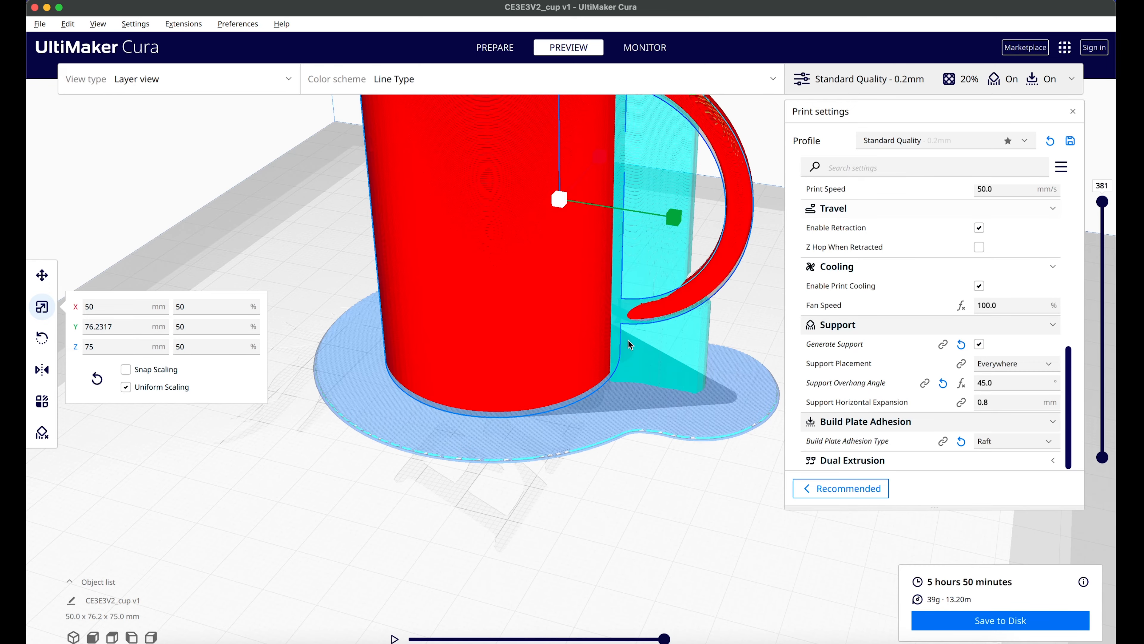
# Step: Examine the raft under the cup from above, from below and from the side
pyautogui.moveTo(593, 403)
pyautogui.mouseDown(button='right')
pyautogui.moveTo(595, 359)
pyautogui.moveTo(612, 390)
pyautogui.mouseUp(button='right')
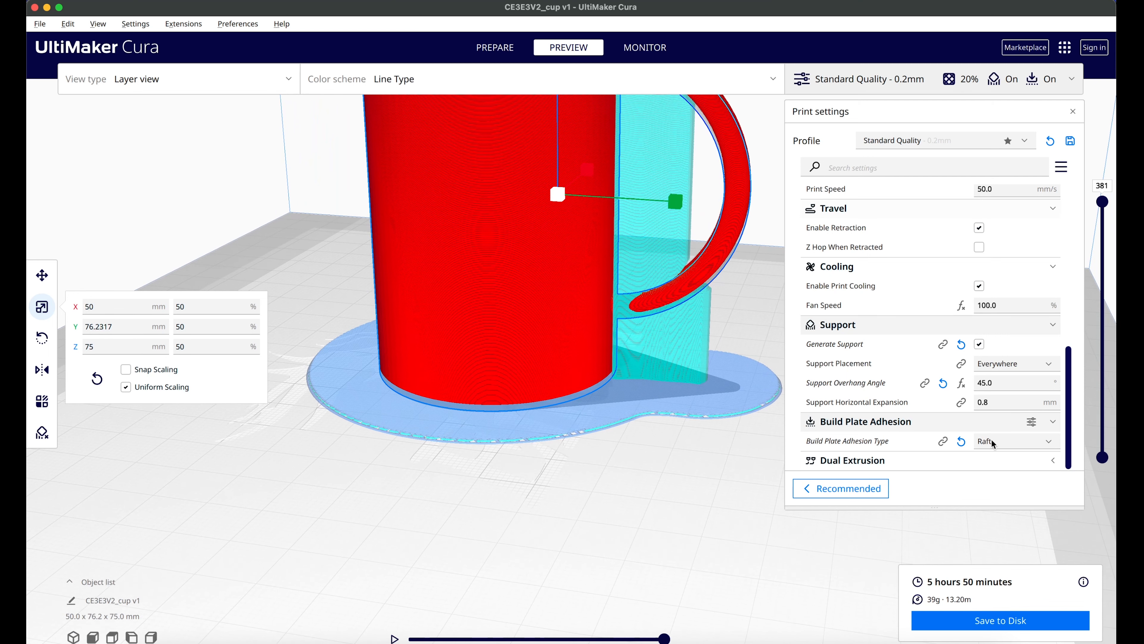
pyautogui.click(1036, 443)
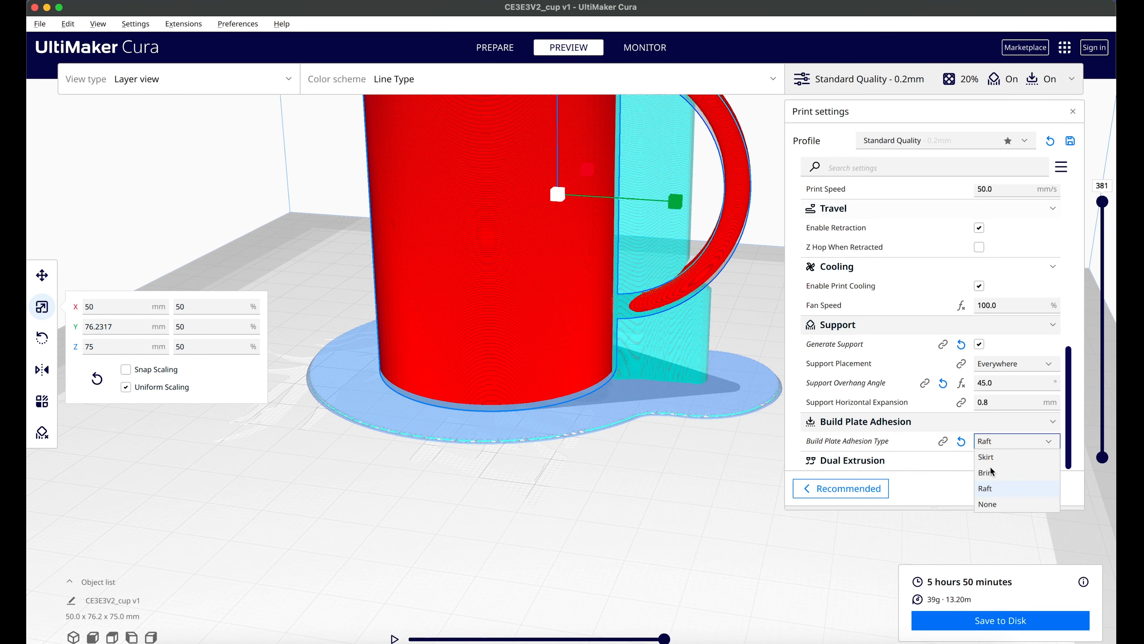
pyautogui.click(915, 419)
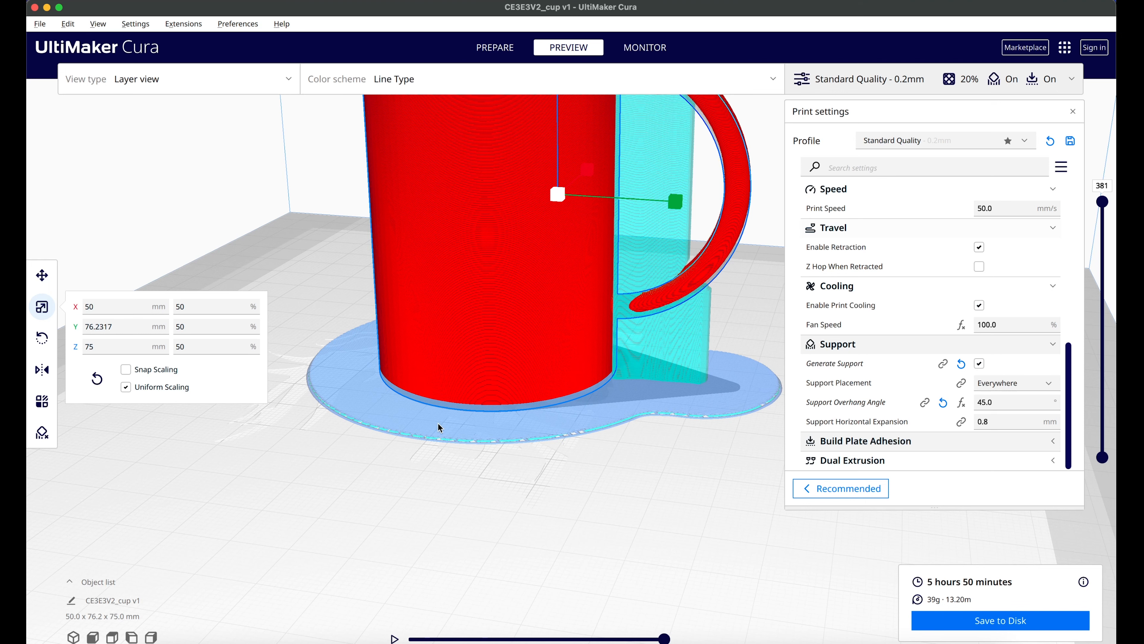
pyautogui.moveTo(517, 426); pyautogui.dragTo(535, 361, button='right')
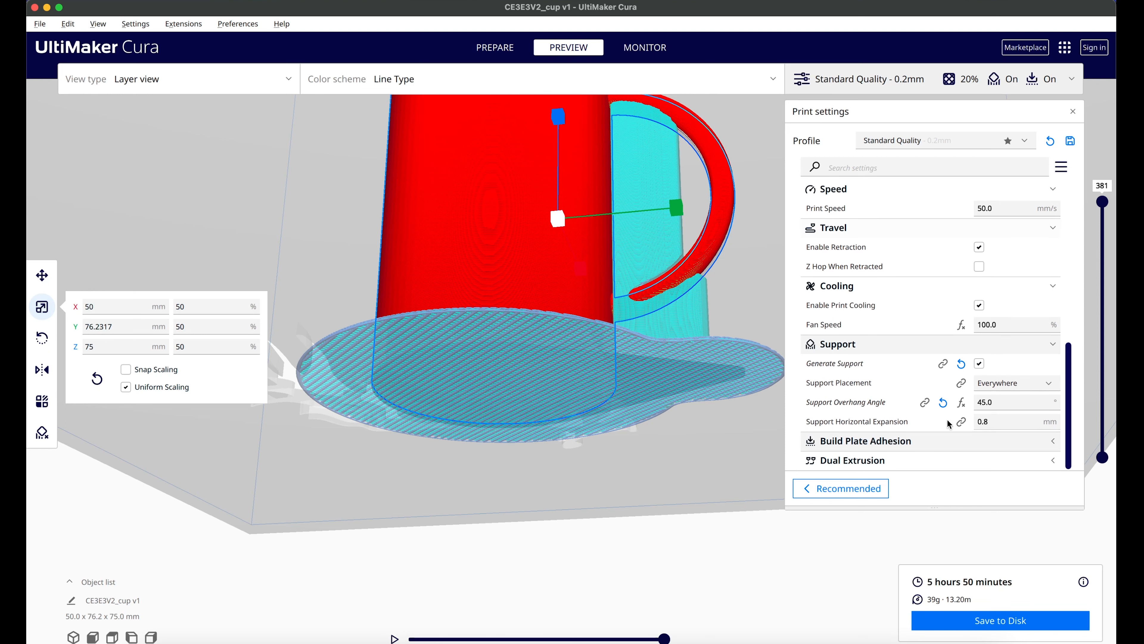
pyautogui.moveTo(588, 341); pyautogui.dragTo(573, 374, button='right')
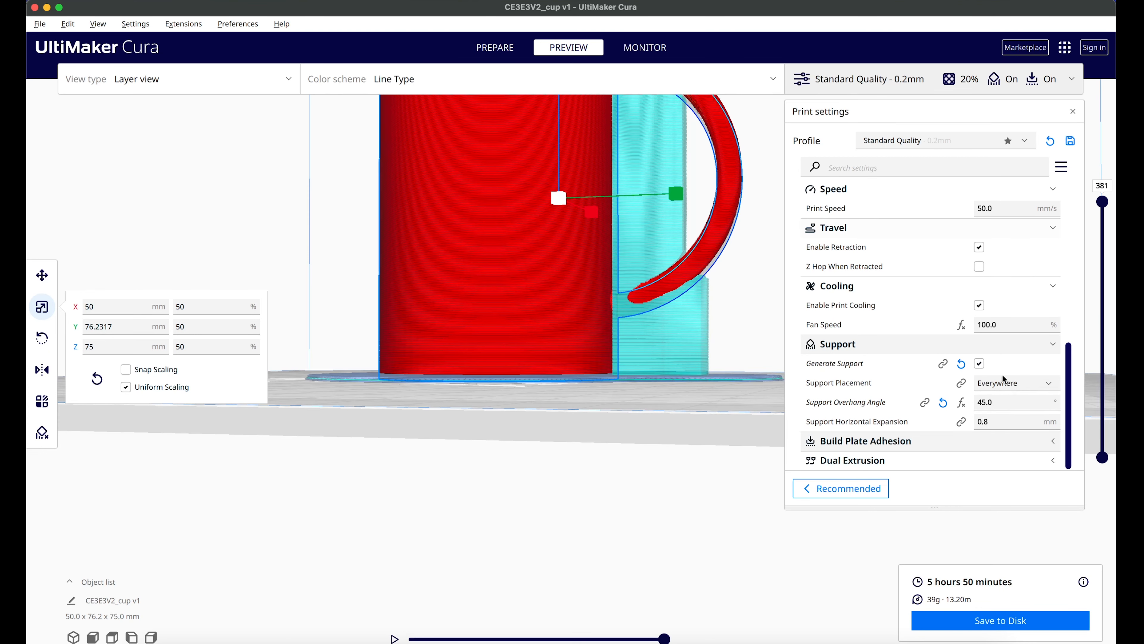
# Step: Set the build plate adhesion type to None, slice the cup and view its base on the build plate
pyautogui.click(899, 441)
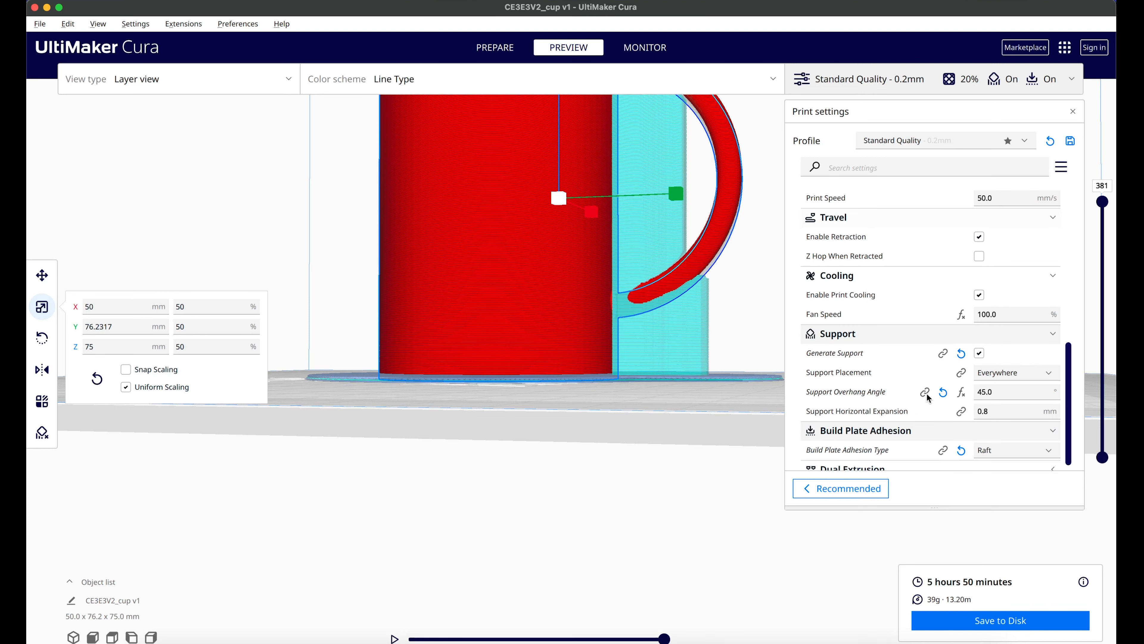
pyautogui.click(1008, 450)
pyautogui.click(999, 516)
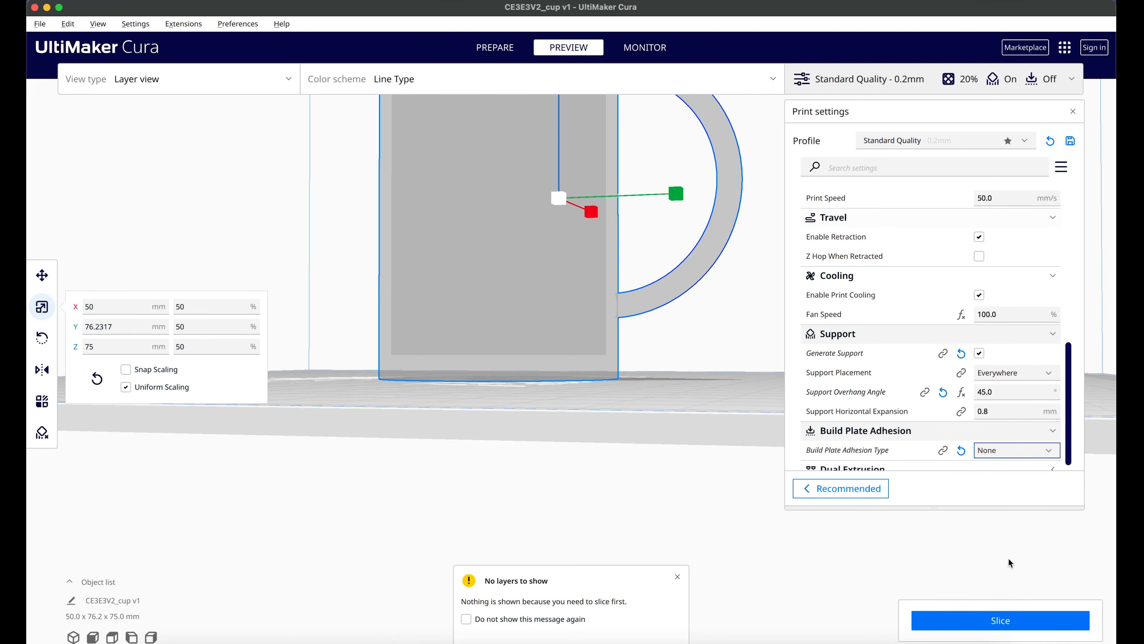
pyautogui.click(996, 623)
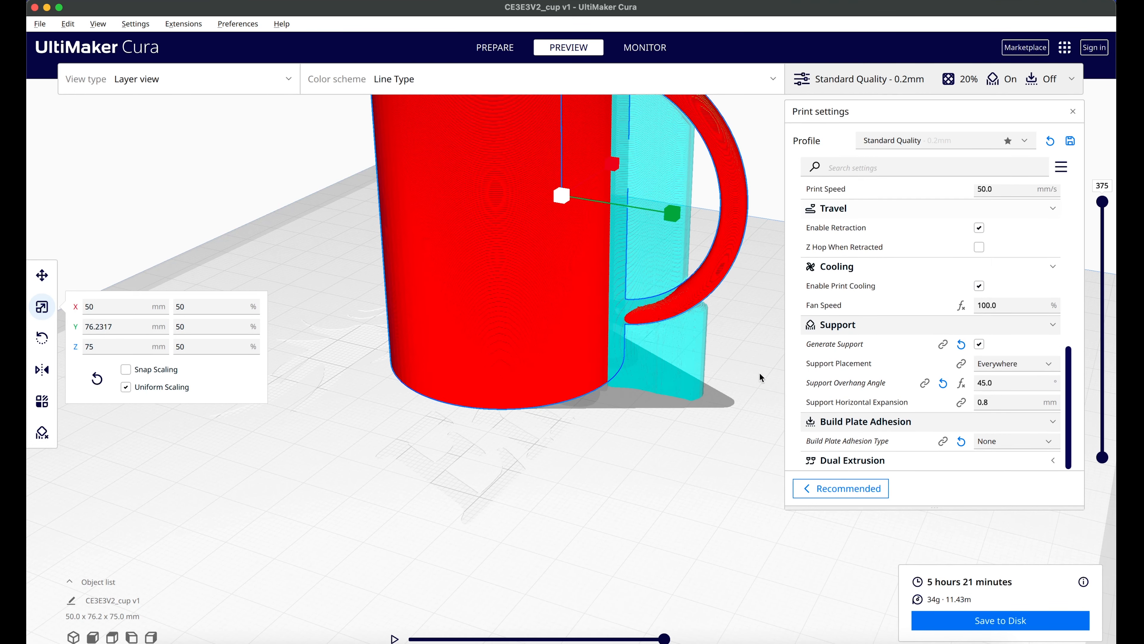
pyautogui.moveTo(593, 311); pyautogui.dragTo(589, 419, button='middle')
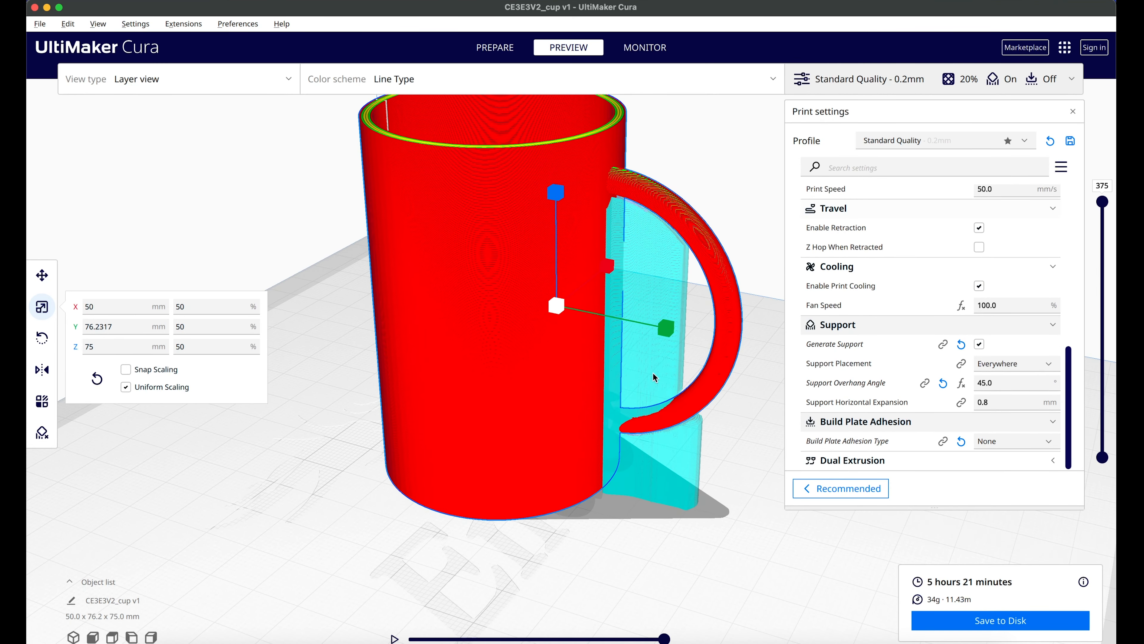
# Step: Set the build plate adhesion type back to Skirt and slice the cup with supports
pyautogui.click(1008, 443)
pyautogui.click(1003, 456)
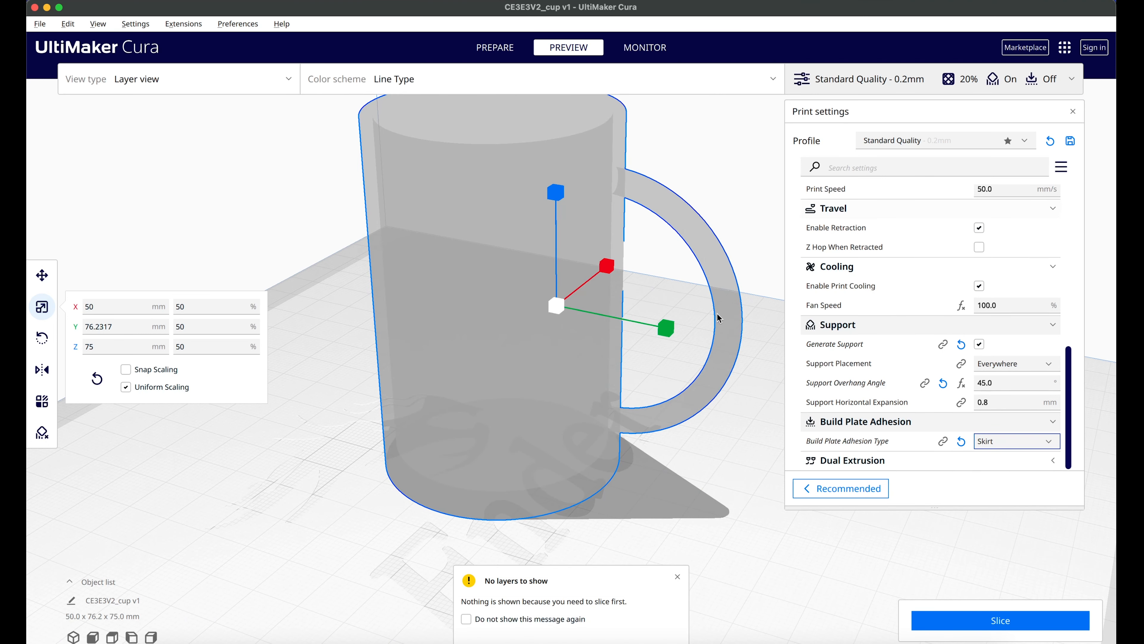
pyautogui.scroll(1, 688, 299)
pyautogui.scroll(-4, 688, 300)
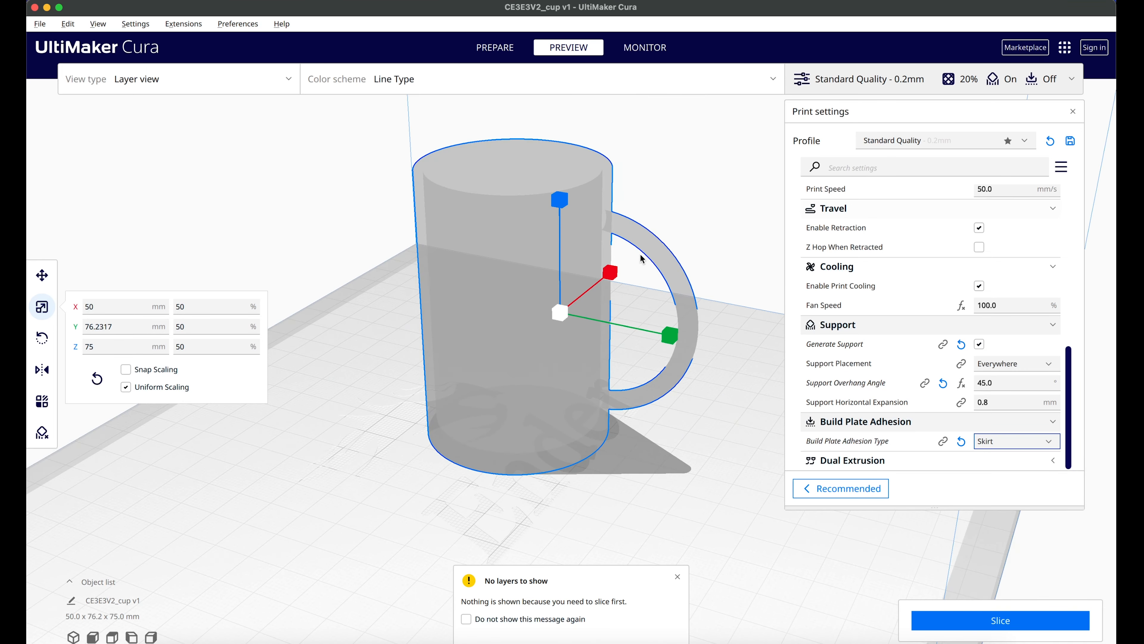
pyautogui.moveTo(673, 333); pyautogui.dragTo(727, 292, button='middle')
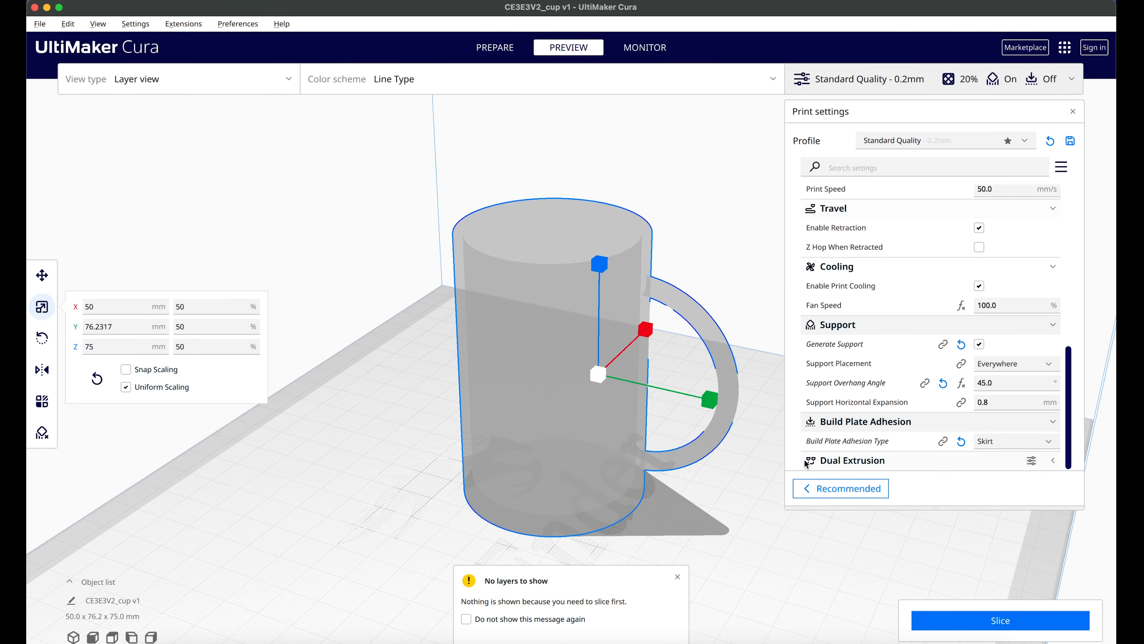
pyautogui.click(1009, 623)
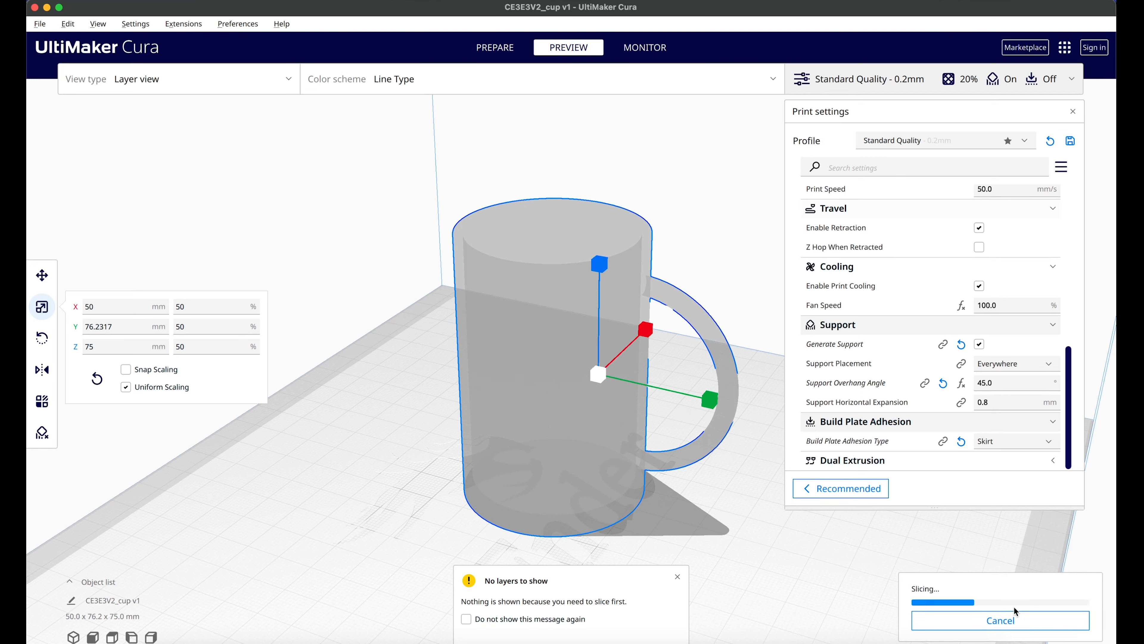